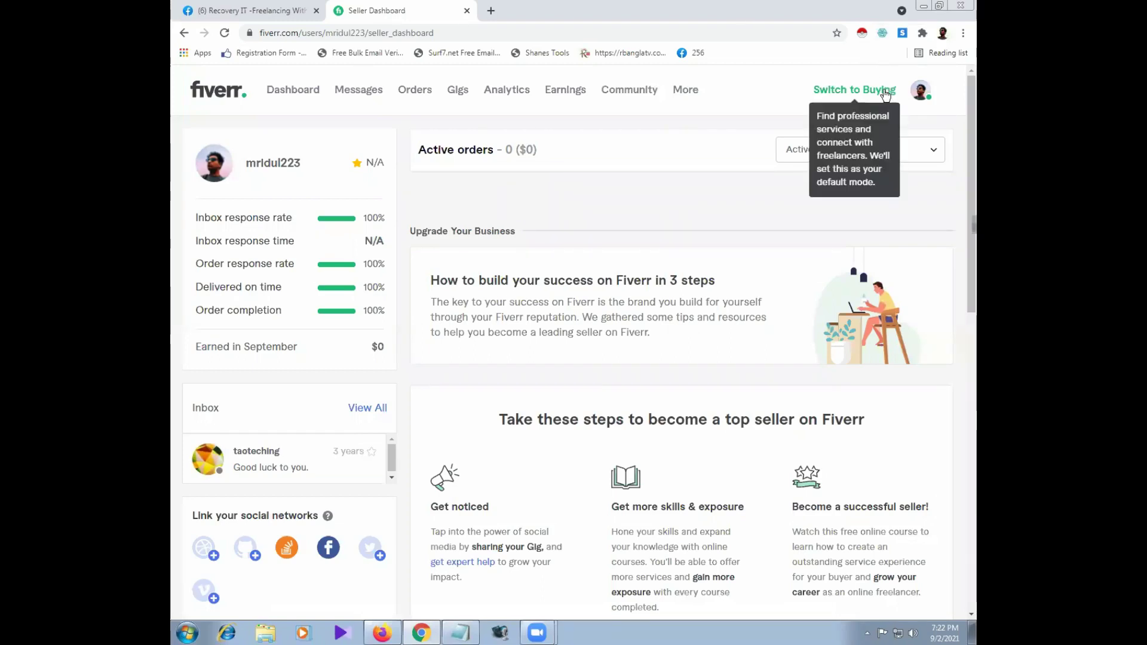
Step: Log out of the seller account, view the Join Fiverr form, and sign back in with the saved credentials
left_click(920, 91)
left_click(823, 269)
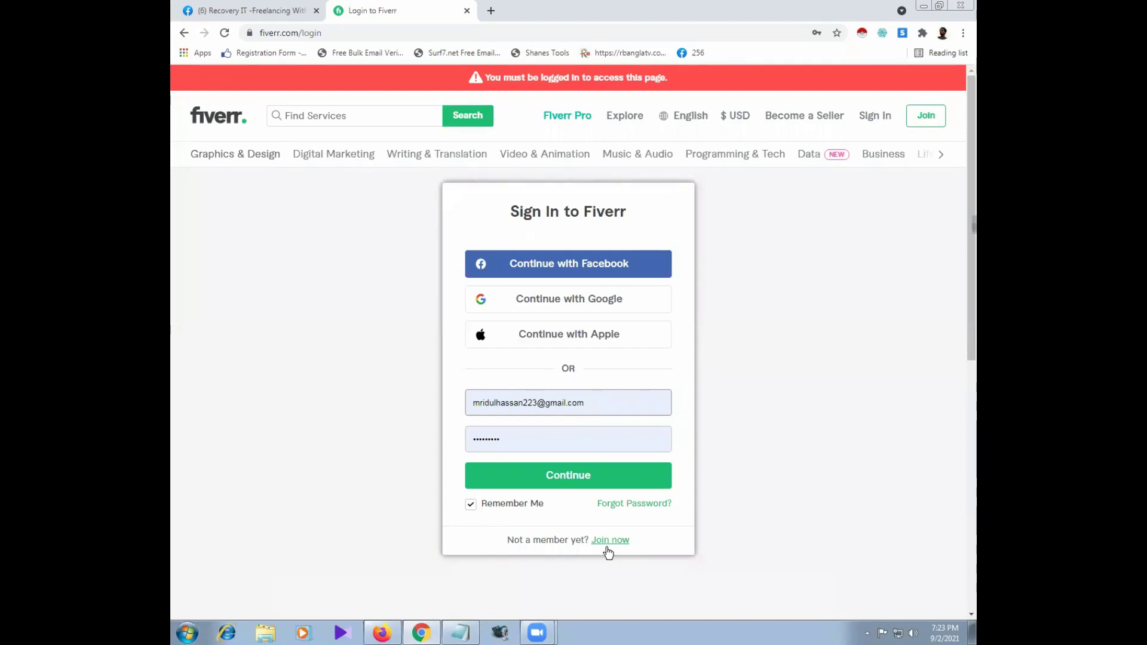
left_click(607, 544)
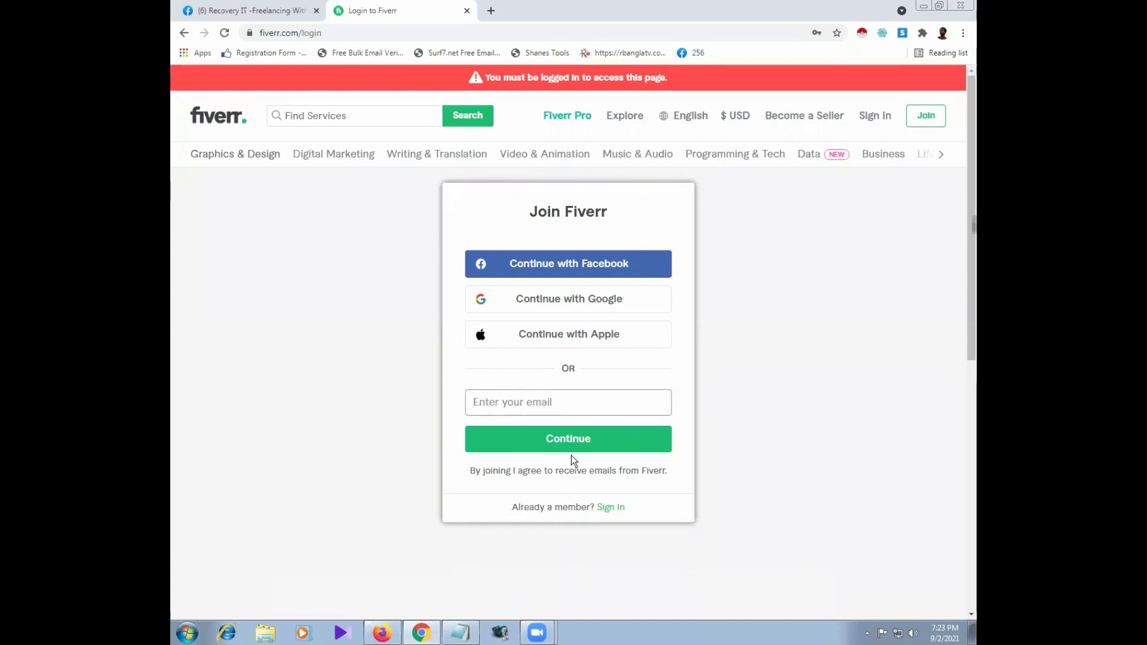
left_click(616, 509)
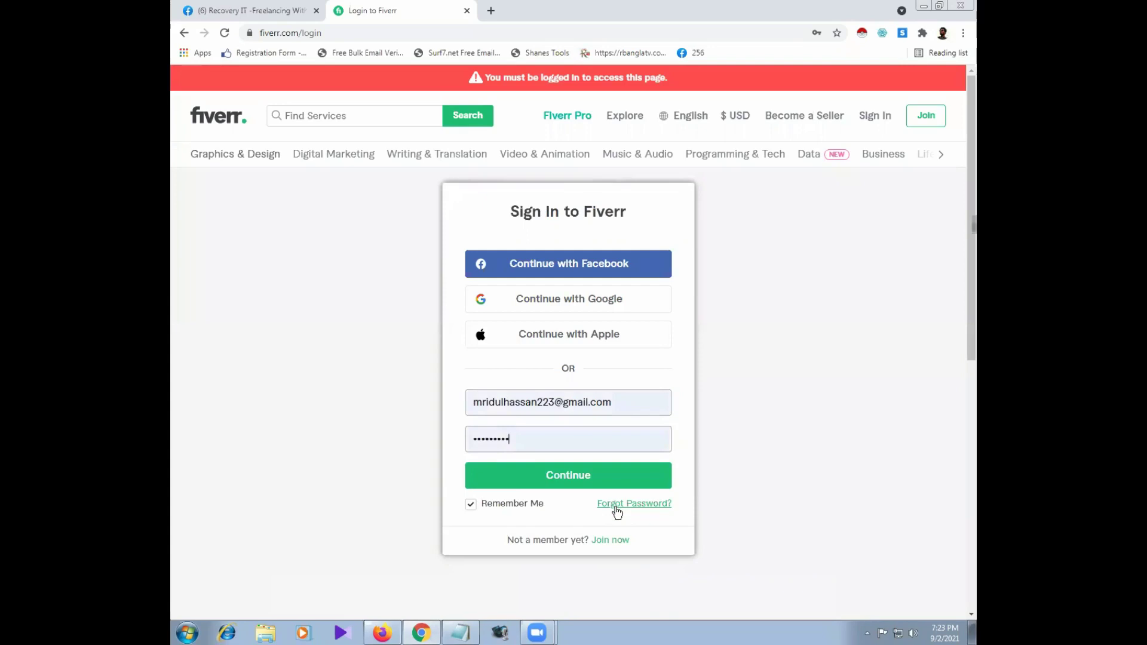
left_click(578, 478)
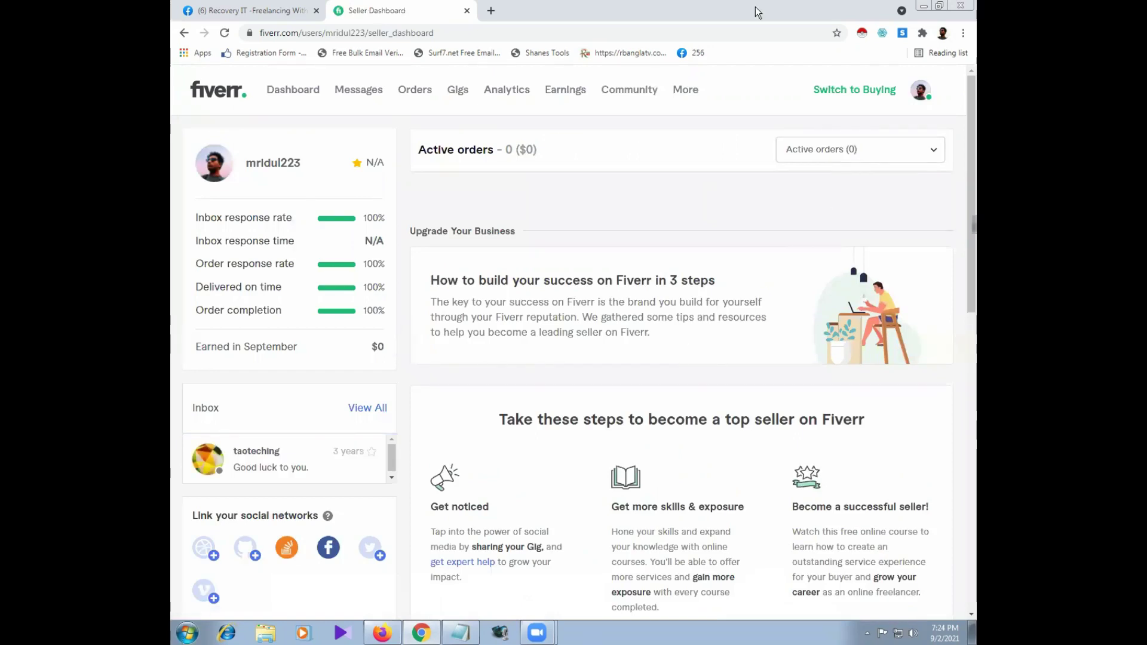
Step: Open the seller profile and re-enter the one-line story "I am very interested to provide best quality services for my clients", and save it
left_click(920, 98)
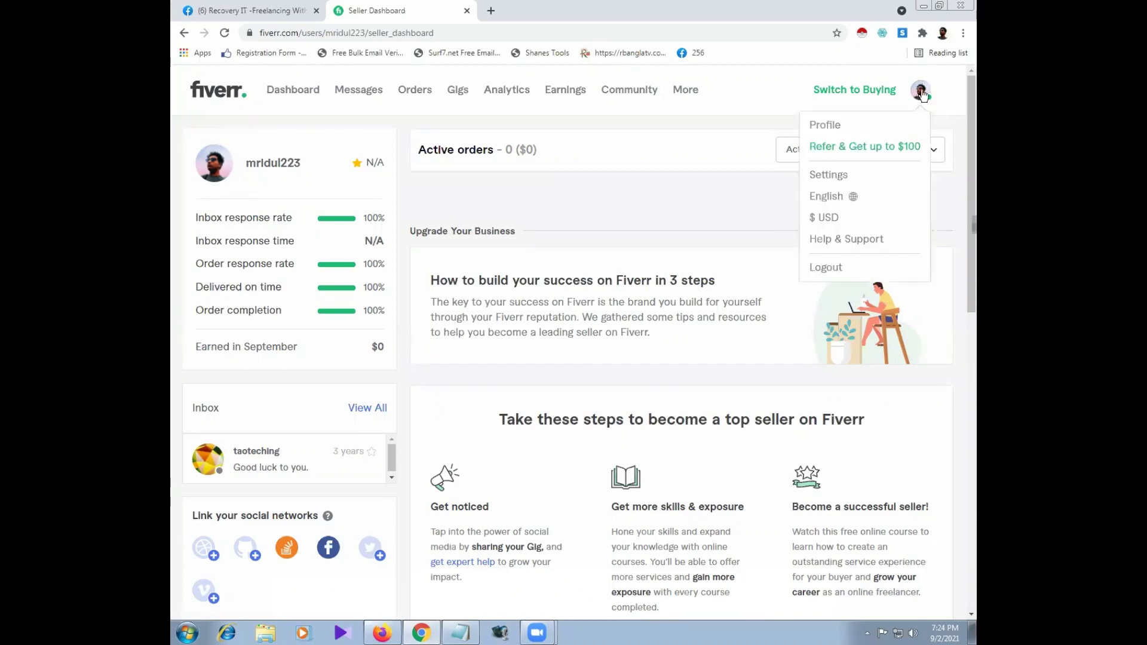
left_click(830, 127)
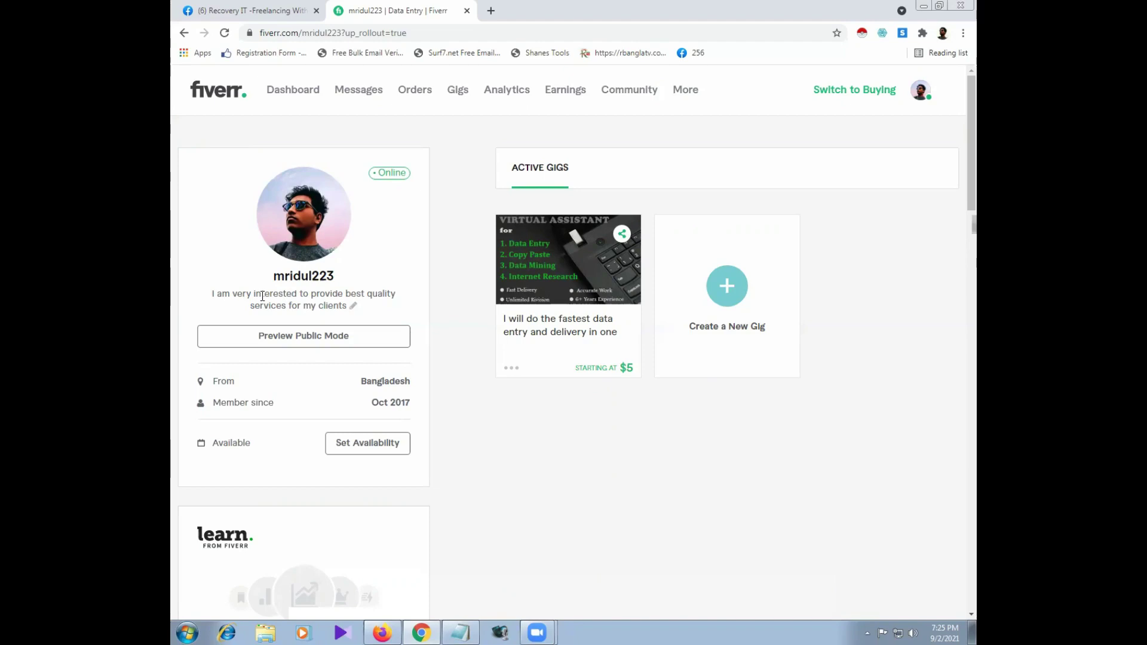
left_click(353, 305)
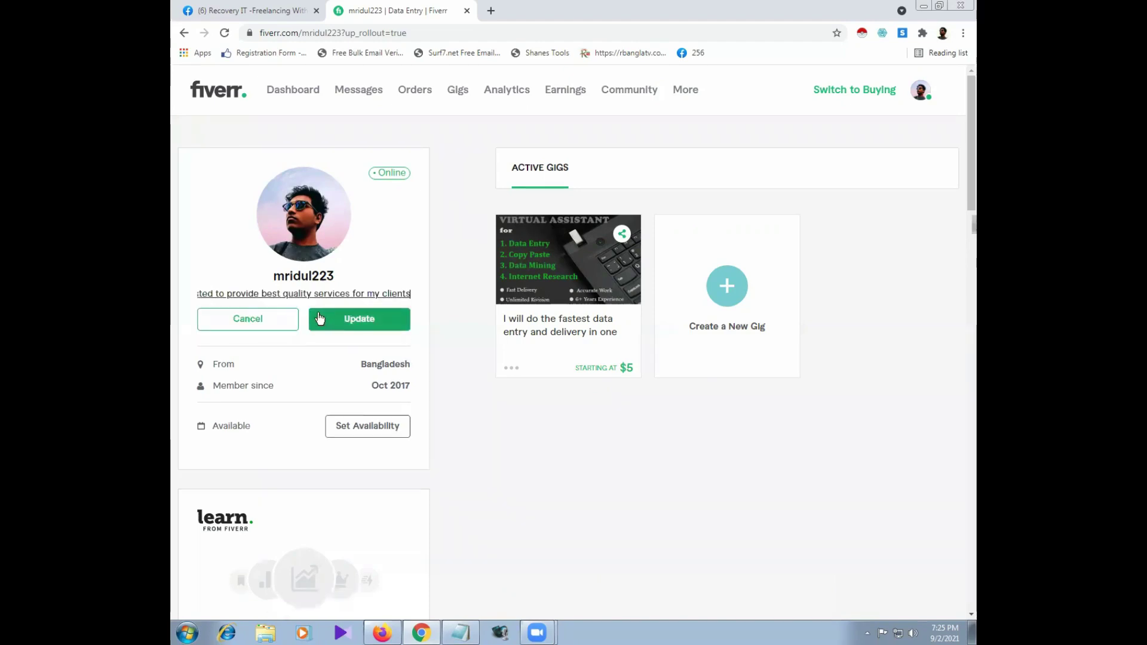
triple_click(299, 293)
key("ctrl+c")
right_click(299, 298)
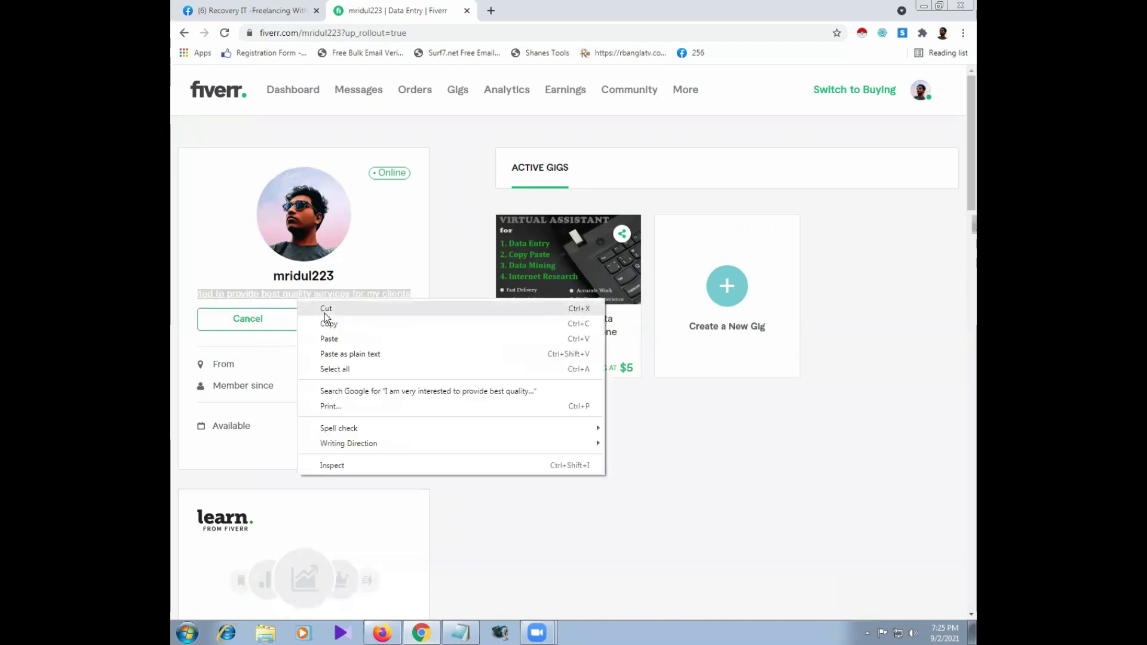
left_click(328, 309)
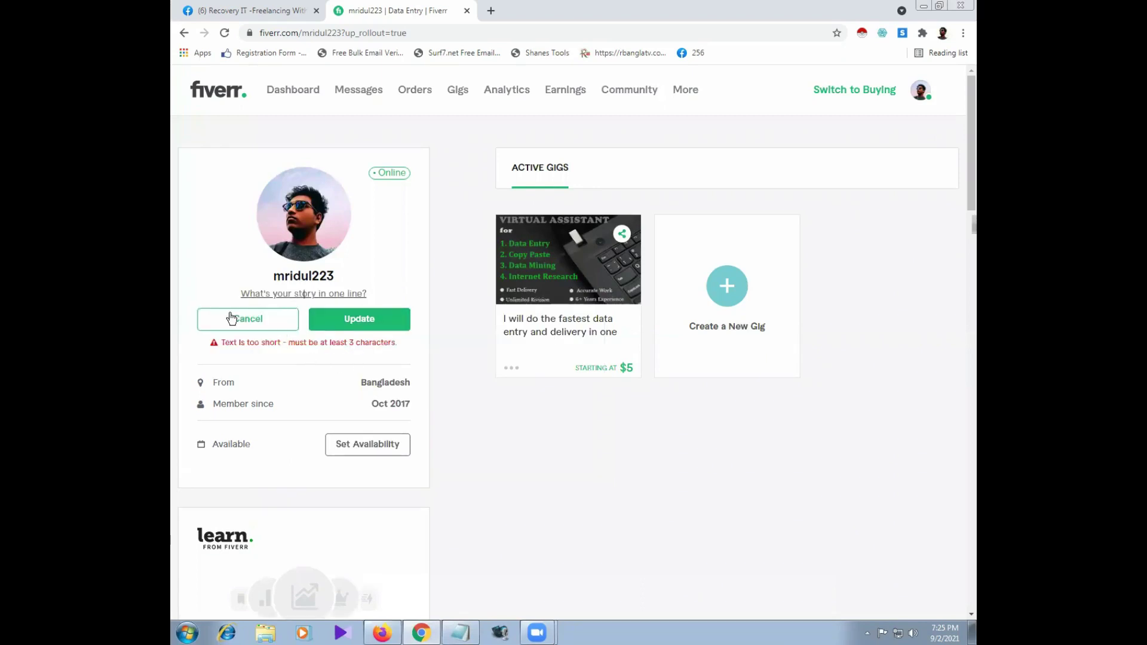
right_click(309, 297)
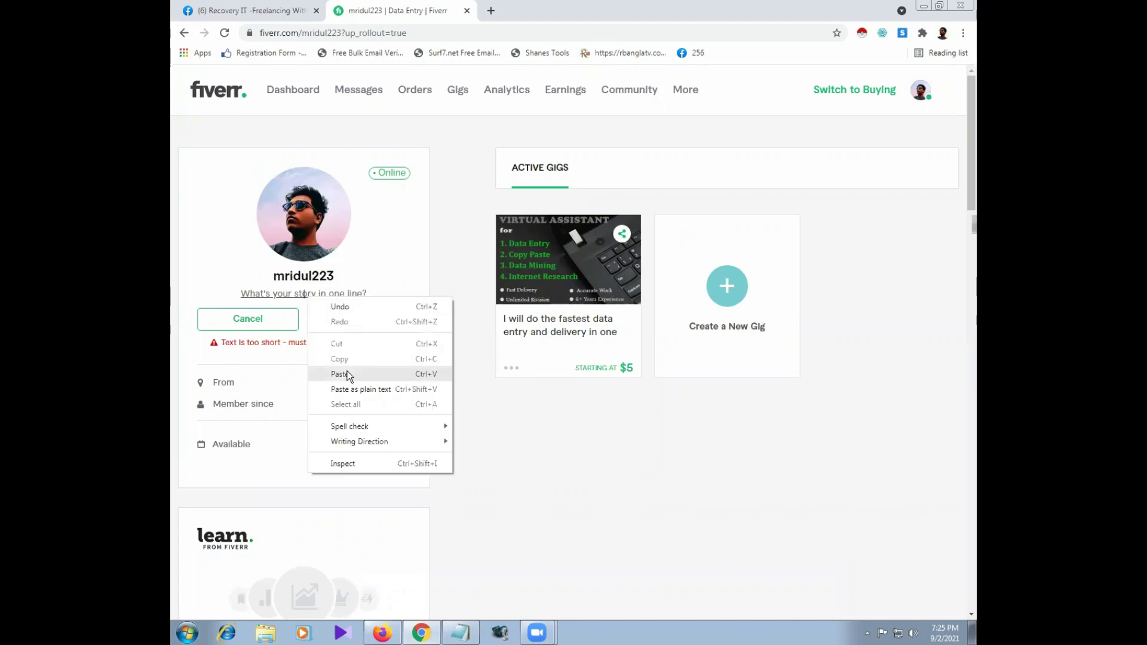
left_click(339, 374)
left_click(362, 320)
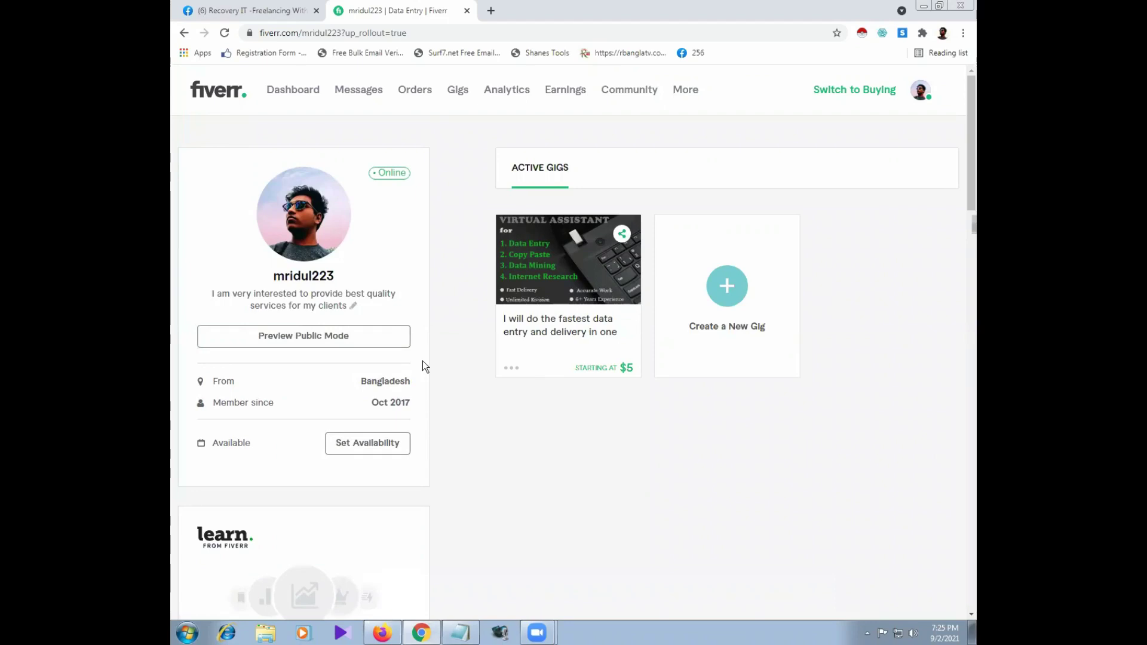
Step: Start a new language entry for English in the profile, review the language level choices, and discard the entry
scroll(424, 362, "down", 6)
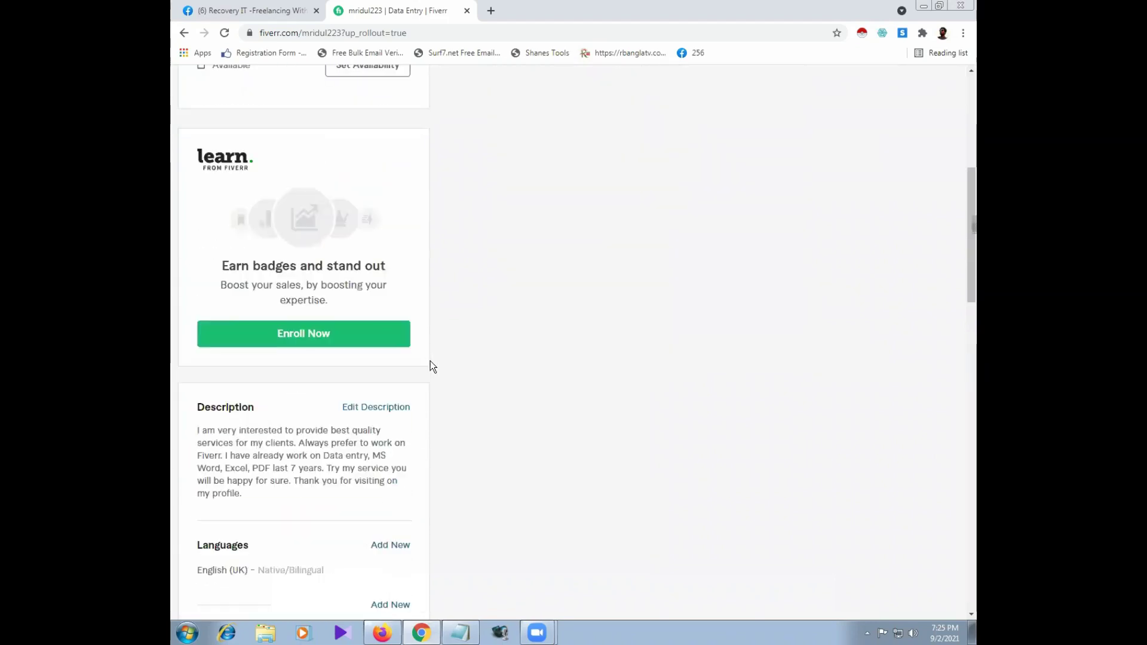
scroll(430, 360, "down", 2)
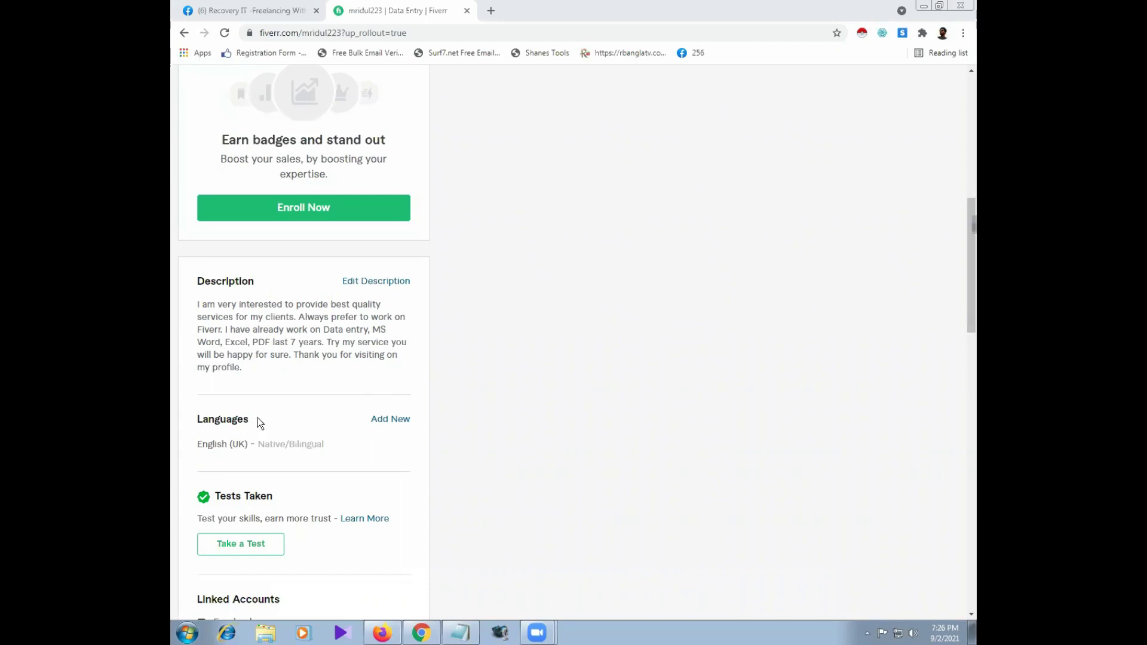
mouse_move(257, 443)
scroll(439, 394, "down", 2)
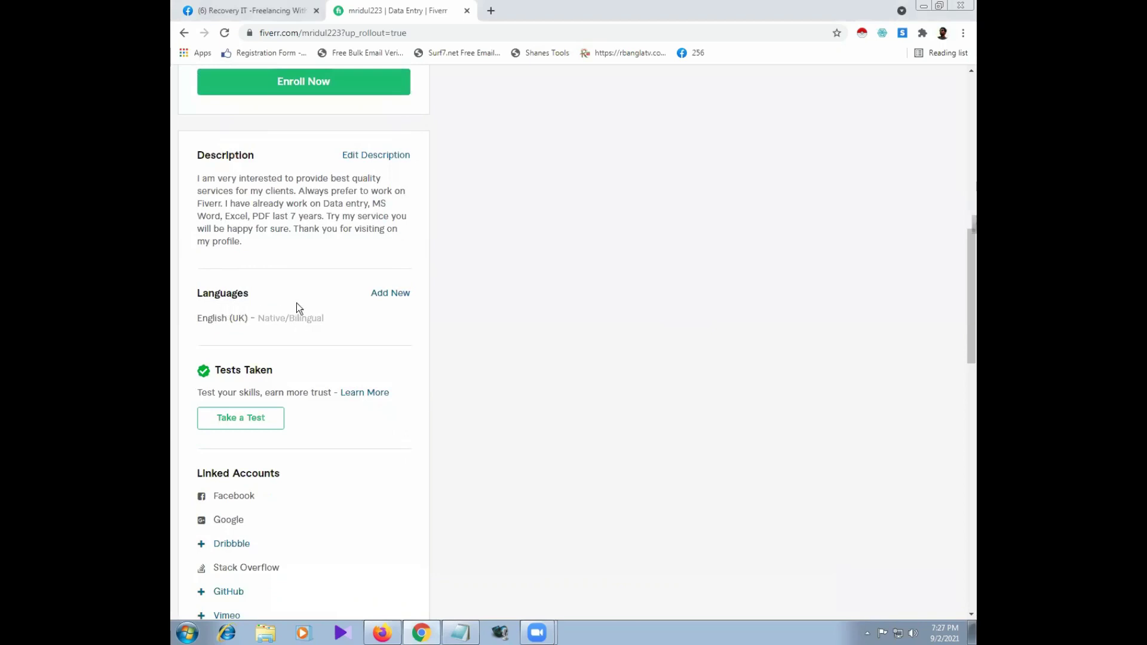
left_click(392, 294)
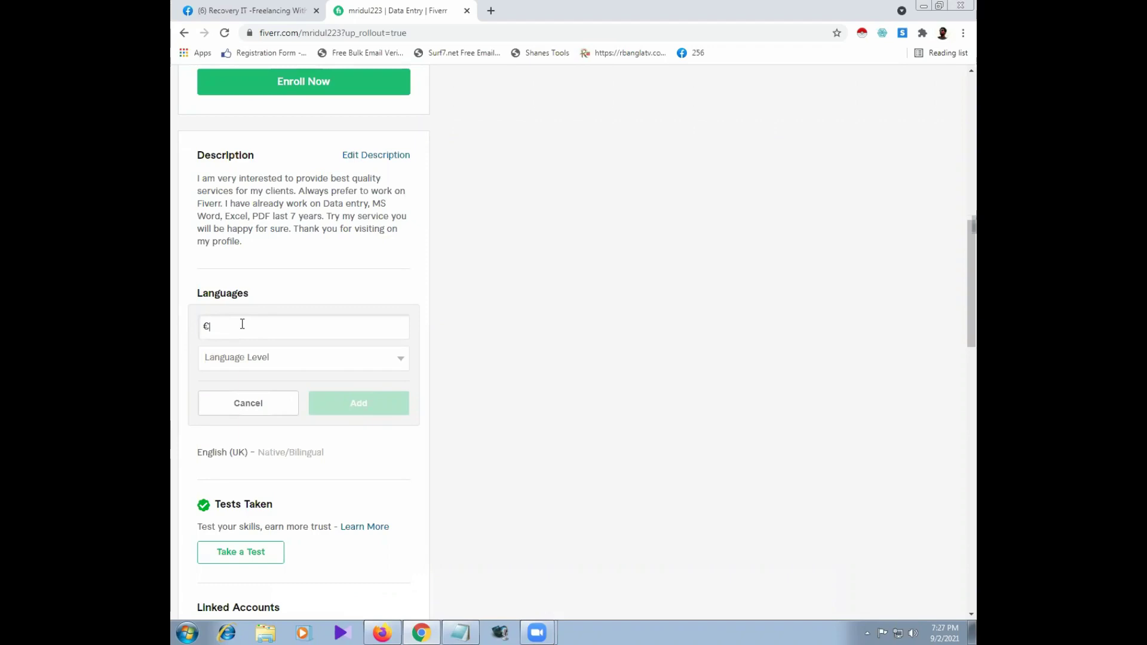
type("English")
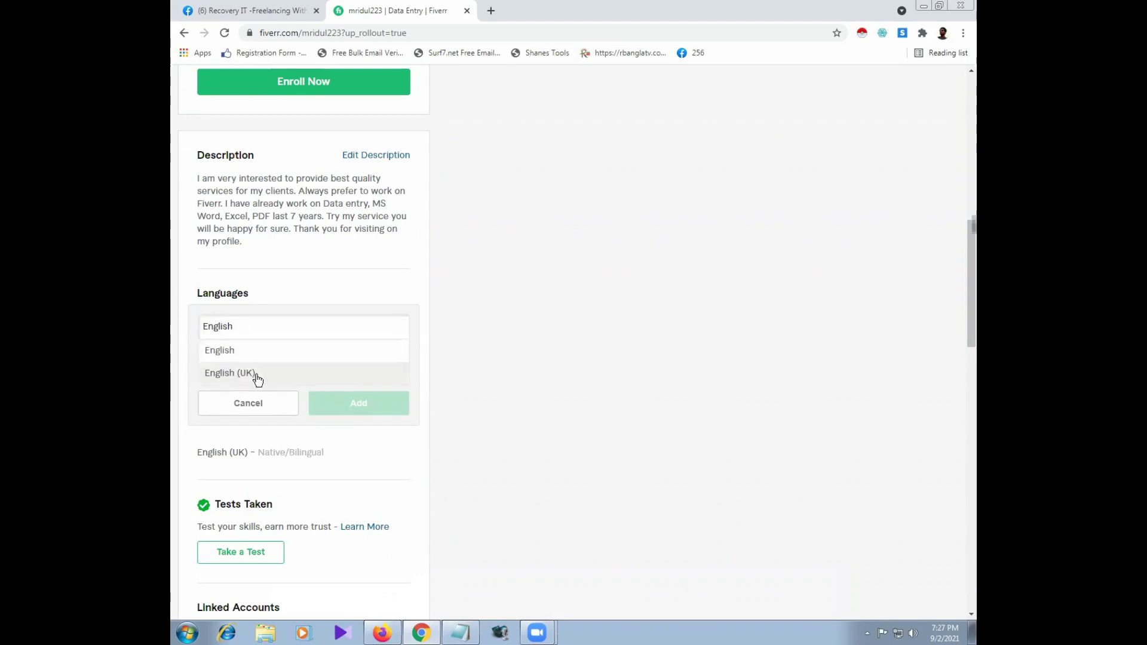
left_click(206, 351)
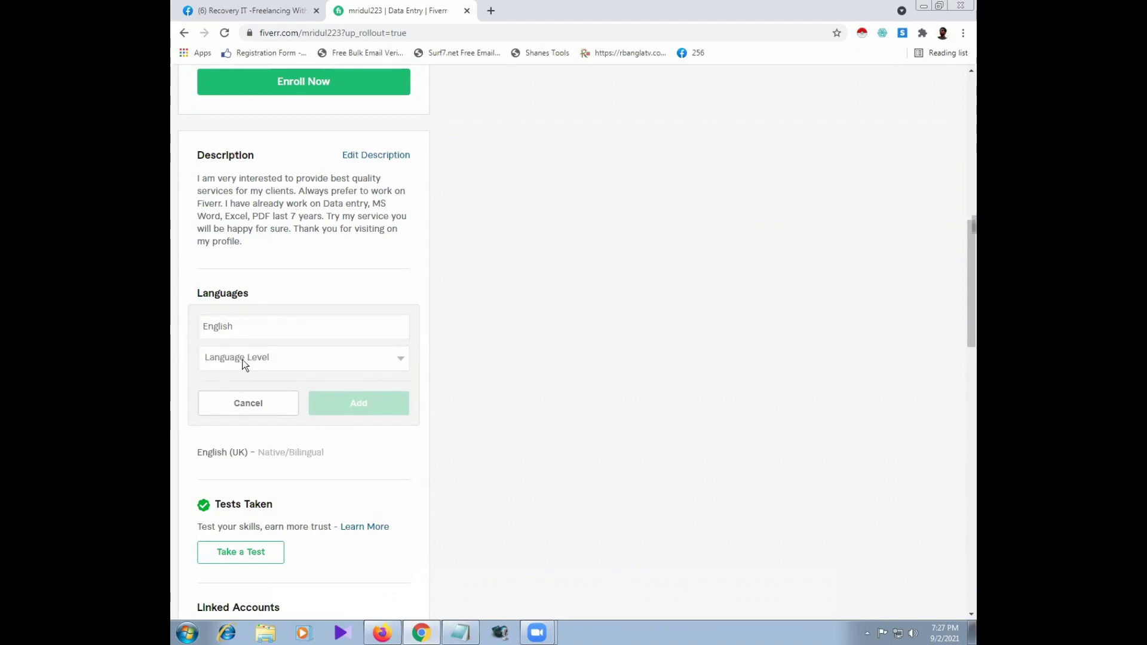
left_click(238, 362)
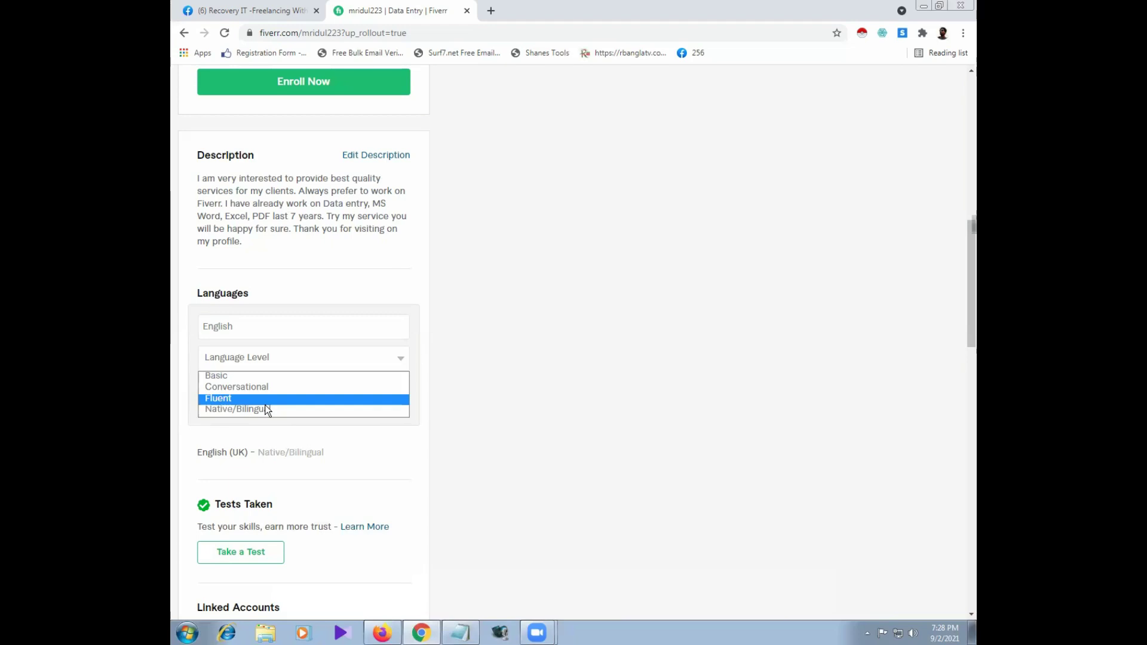
left_click(582, 90)
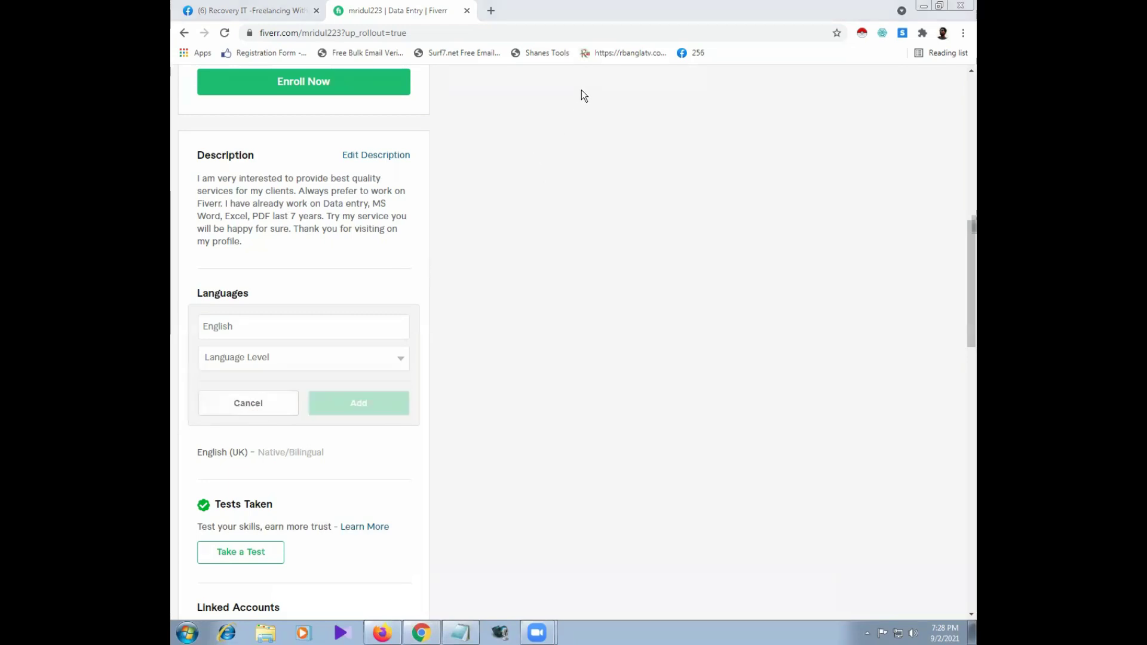
left_click(285, 357)
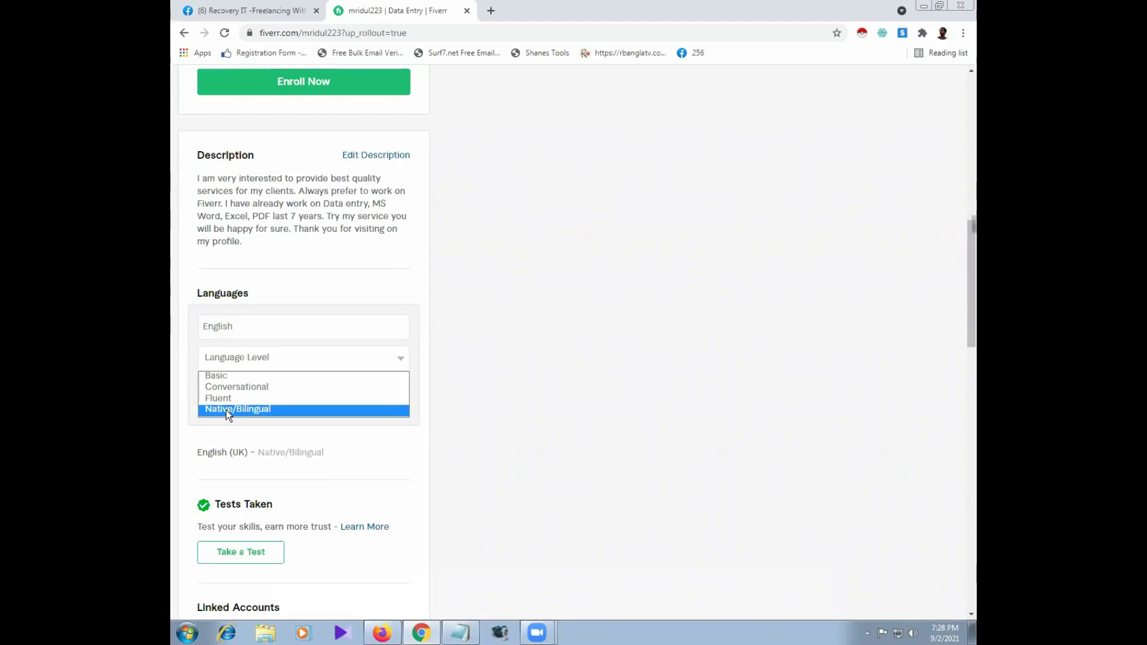
left_click(366, 425)
left_click(233, 408)
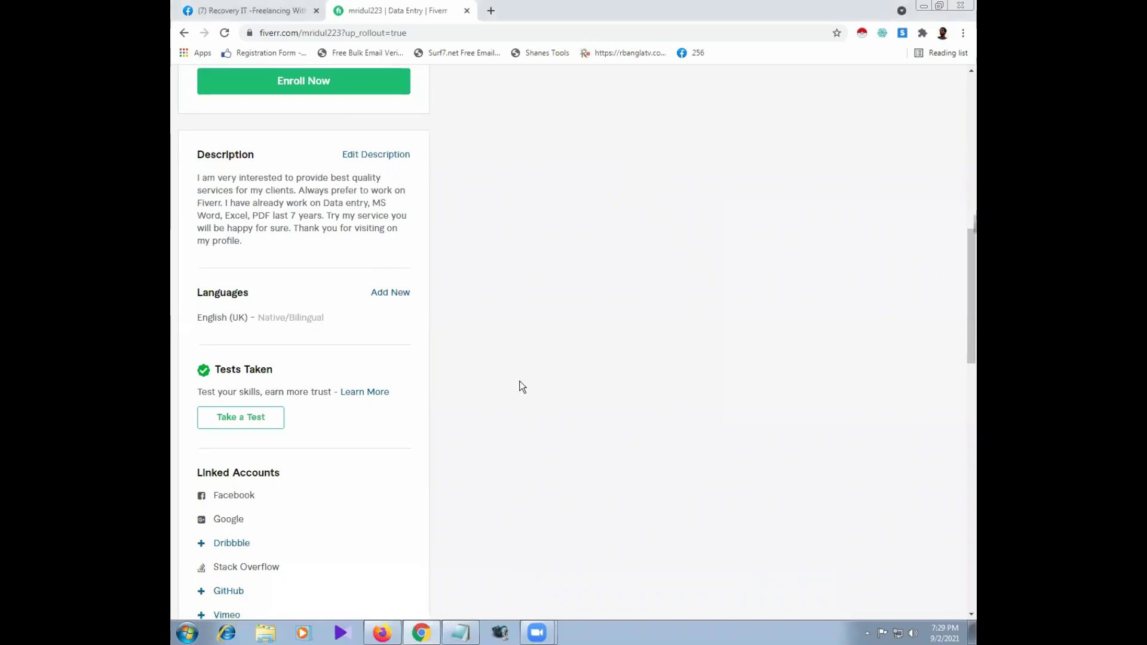
Step: Review the profile's linked accounts and its list of skills
scroll(520, 386, "down", 4)
mouse_move(265, 225)
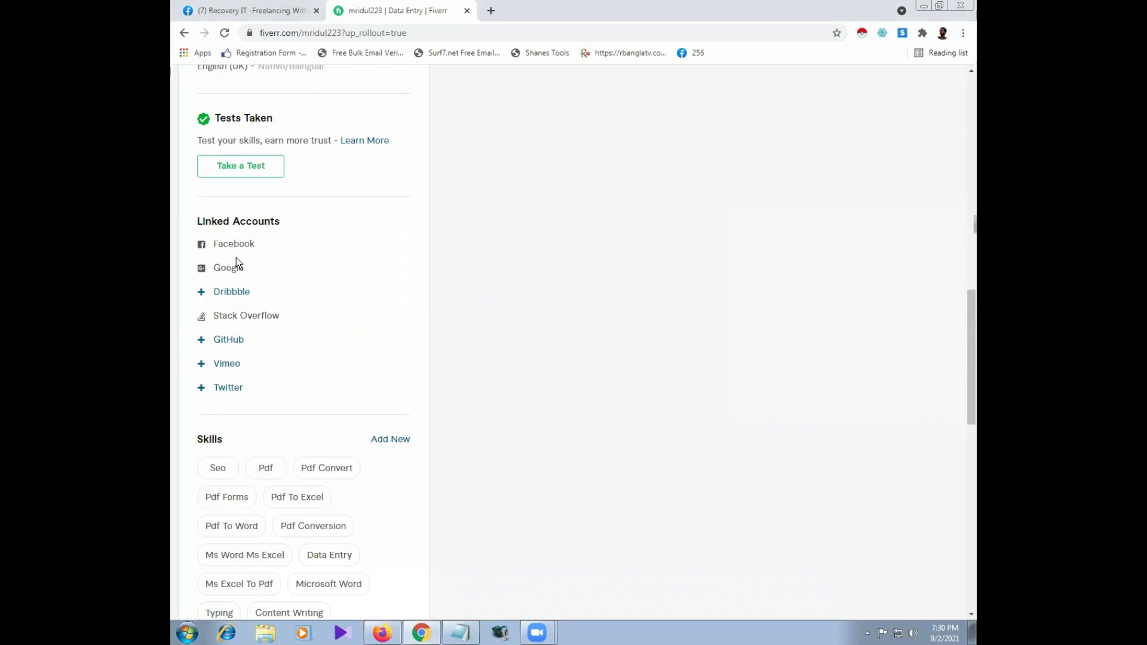
mouse_move(216, 225)
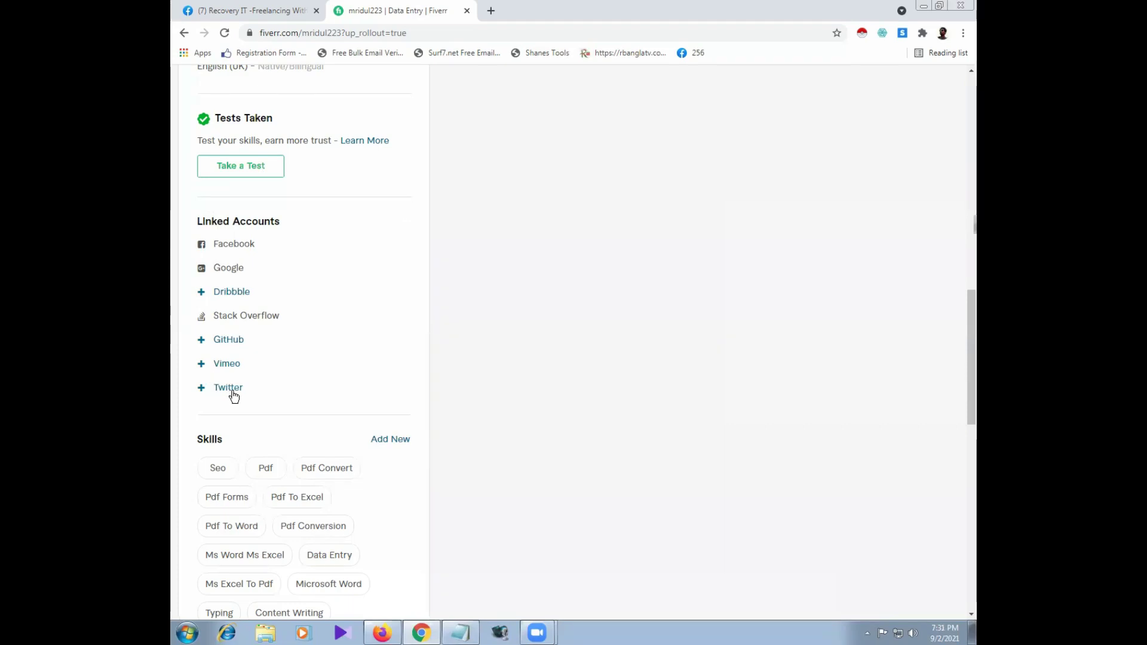
scroll(327, 389, "down", 2)
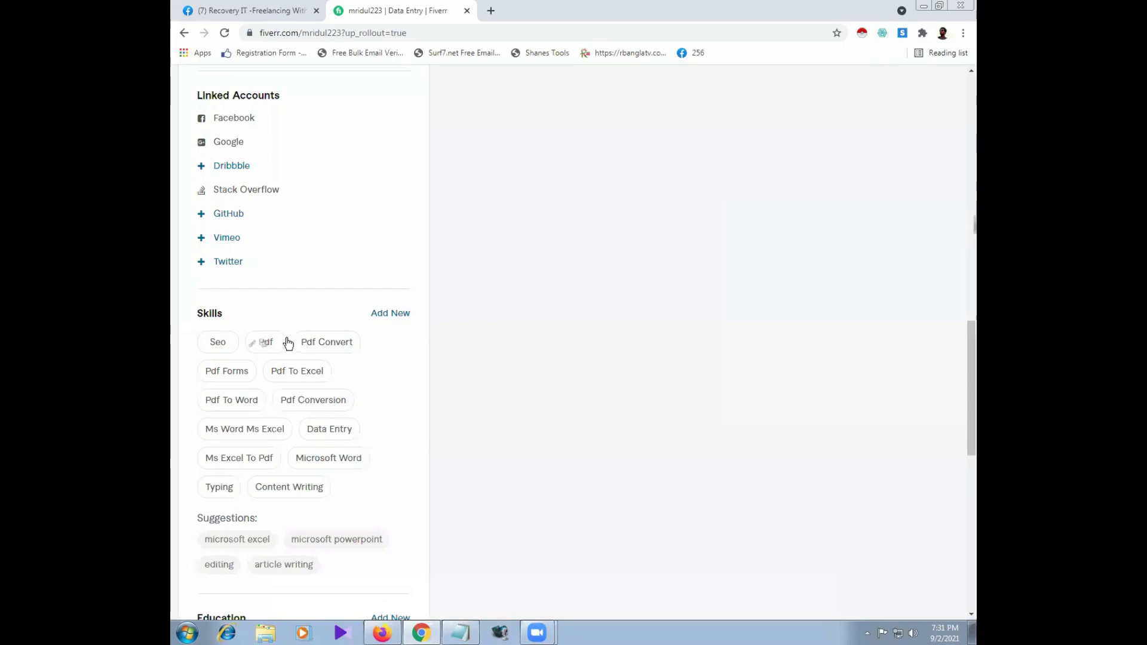
mouse_move(314, 340)
scroll(390, 457, "down", 2)
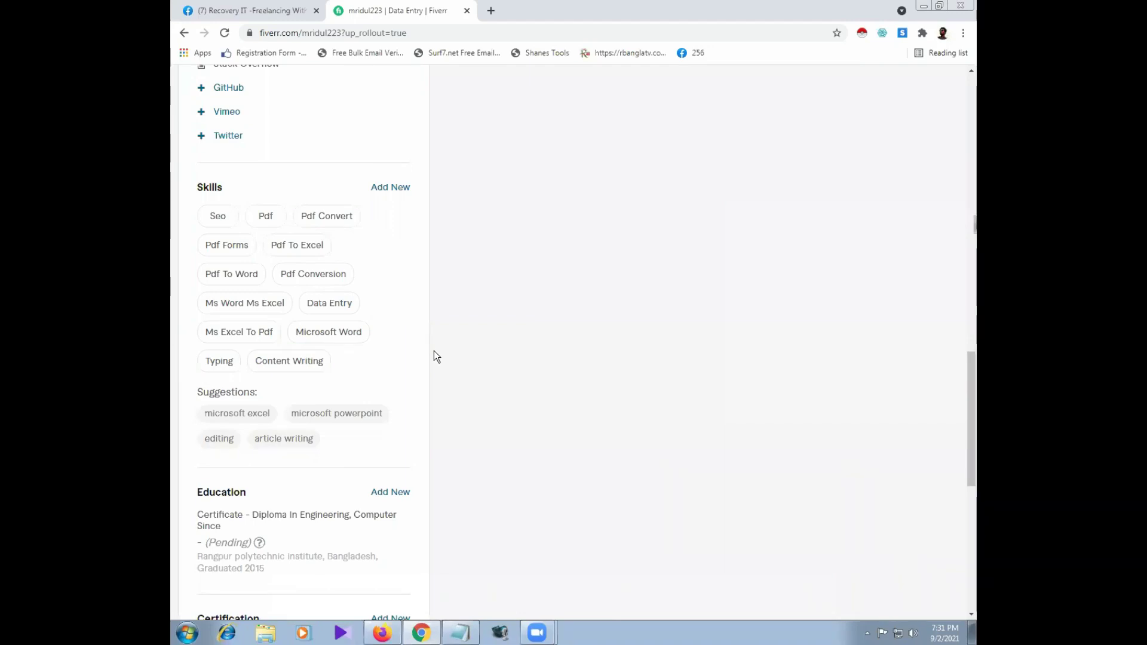
mouse_move(281, 288)
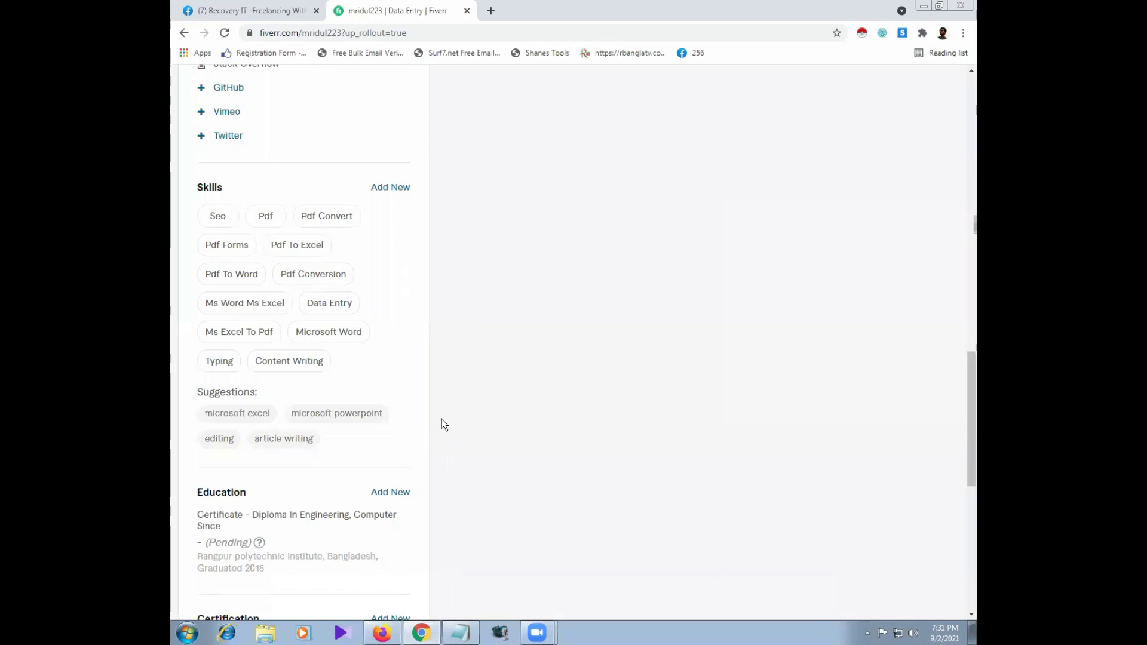
Step: Start a new skill entry for Microsoft Excelword, review the experience level choices, and discard the entry
left_click(392, 189)
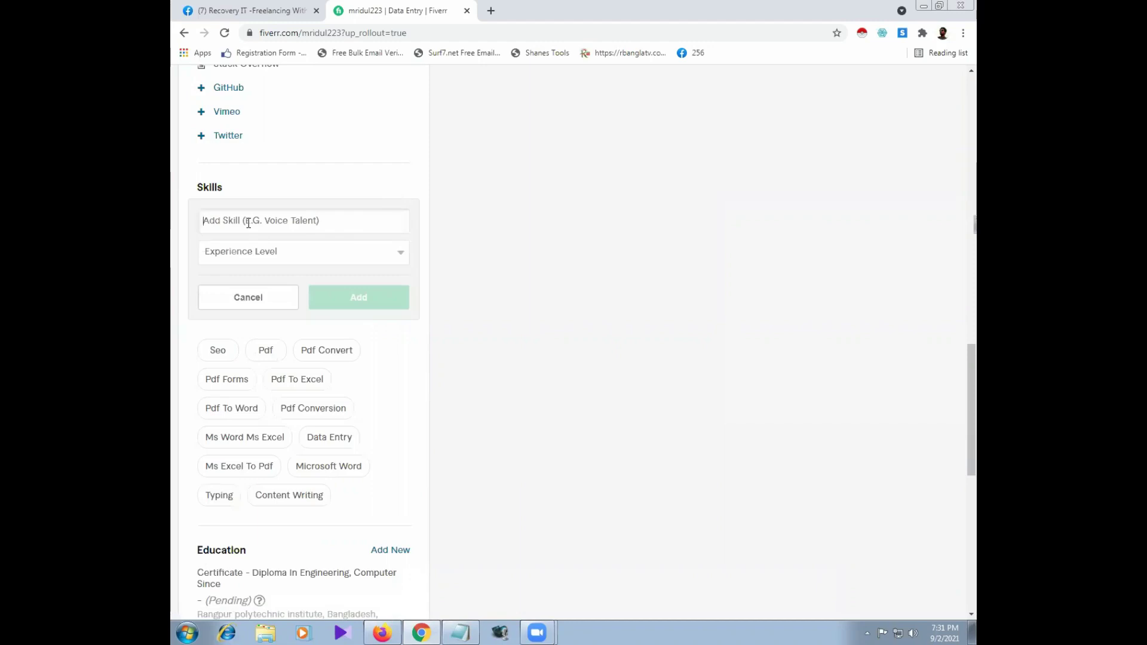
type("Exc")
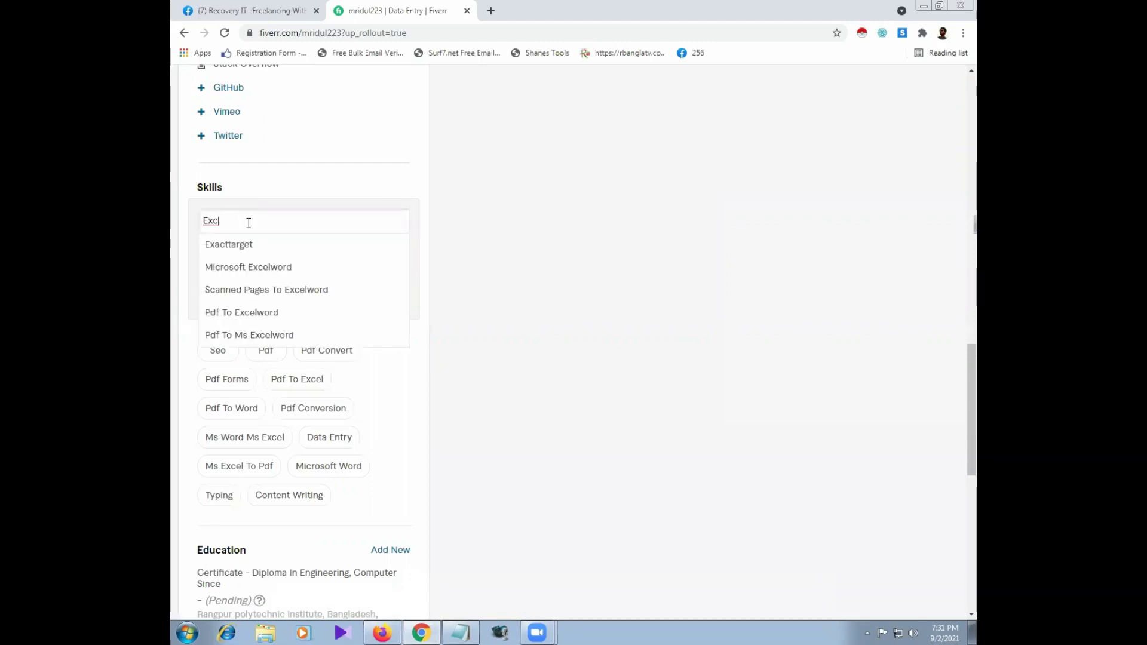
key("BackSpace")
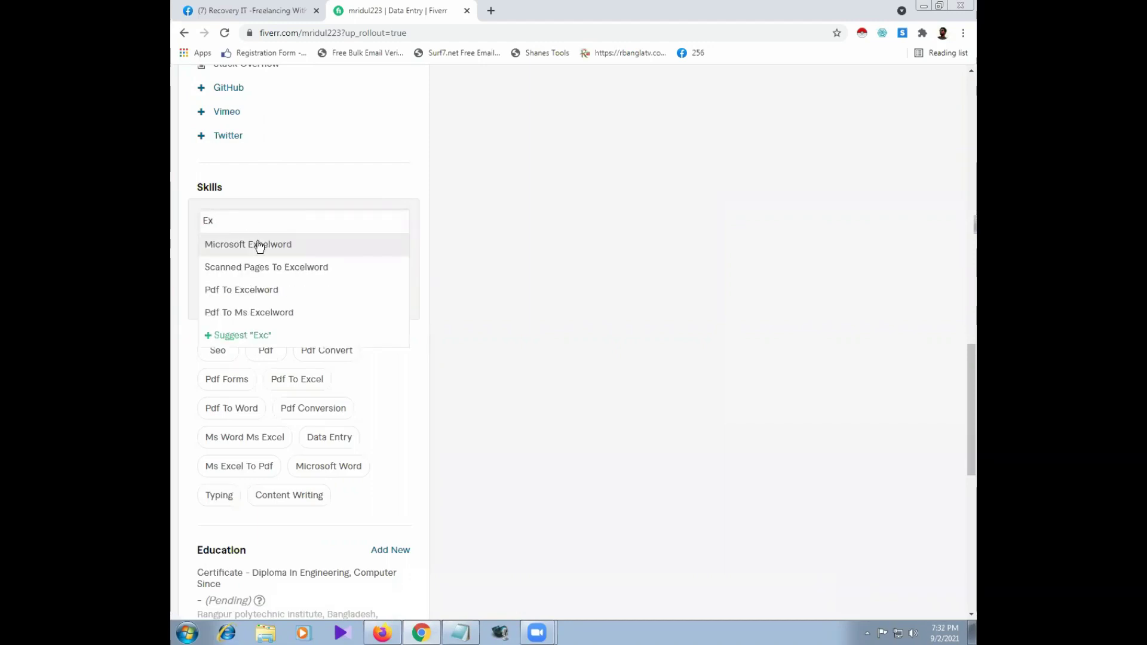
left_click(257, 245)
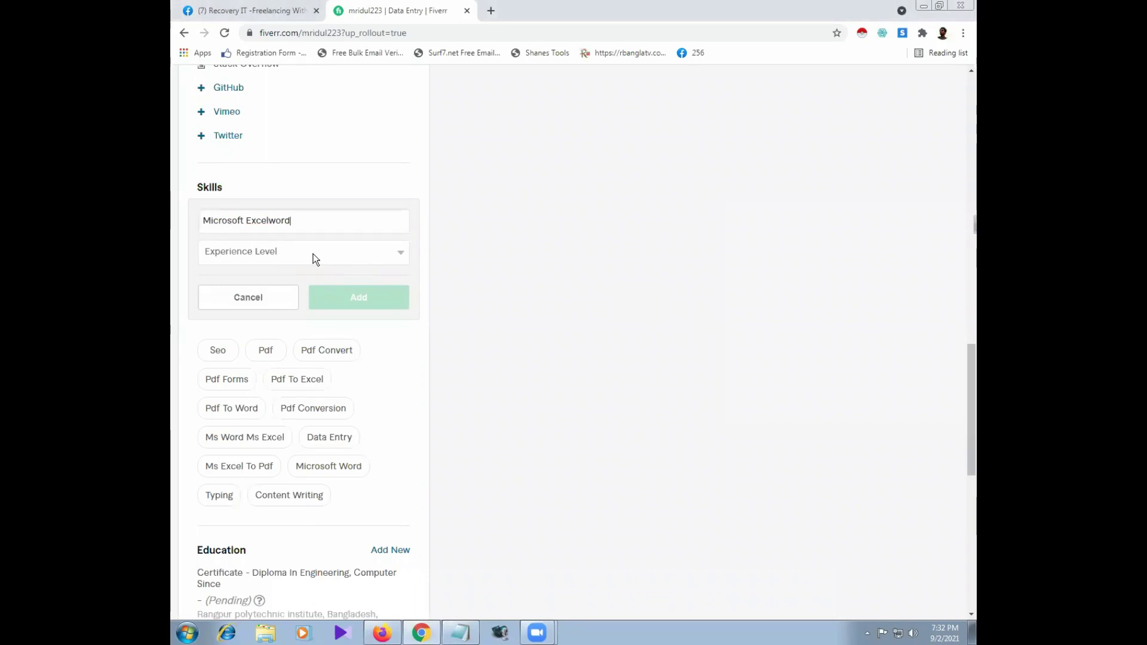
left_click(374, 254)
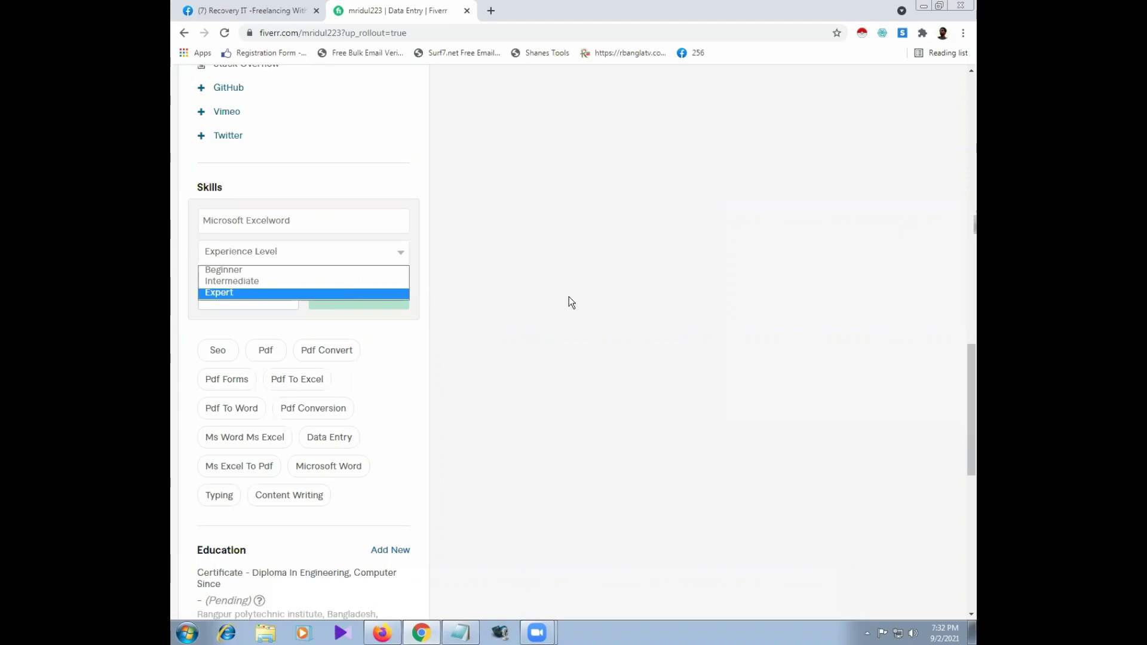
left_click(722, 293)
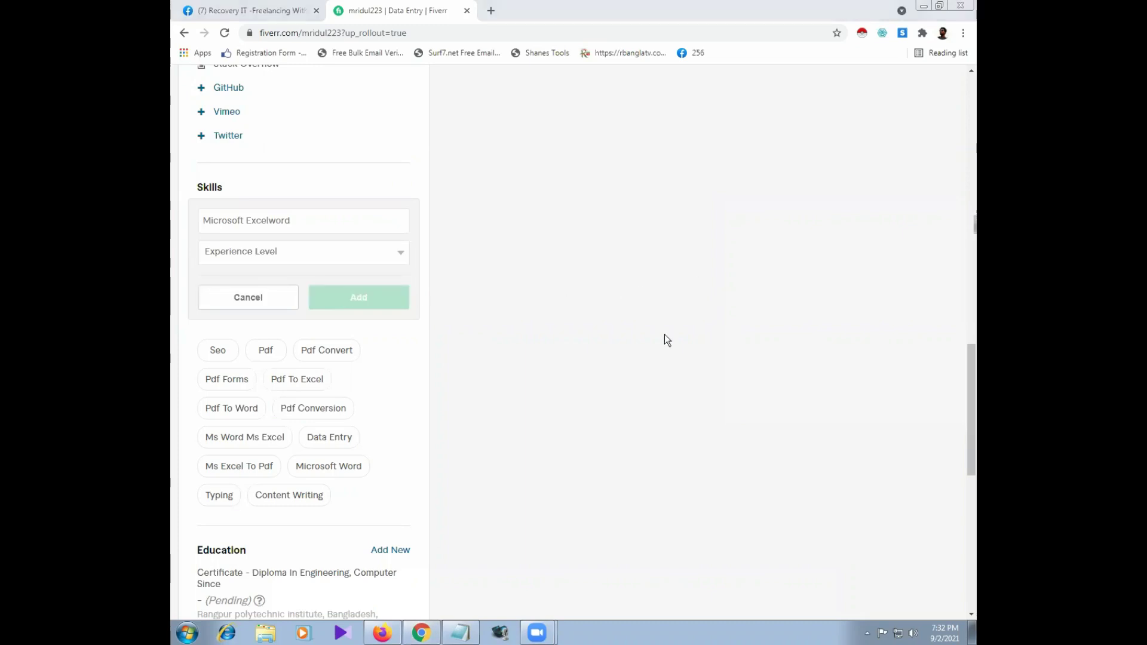
left_click(237, 298)
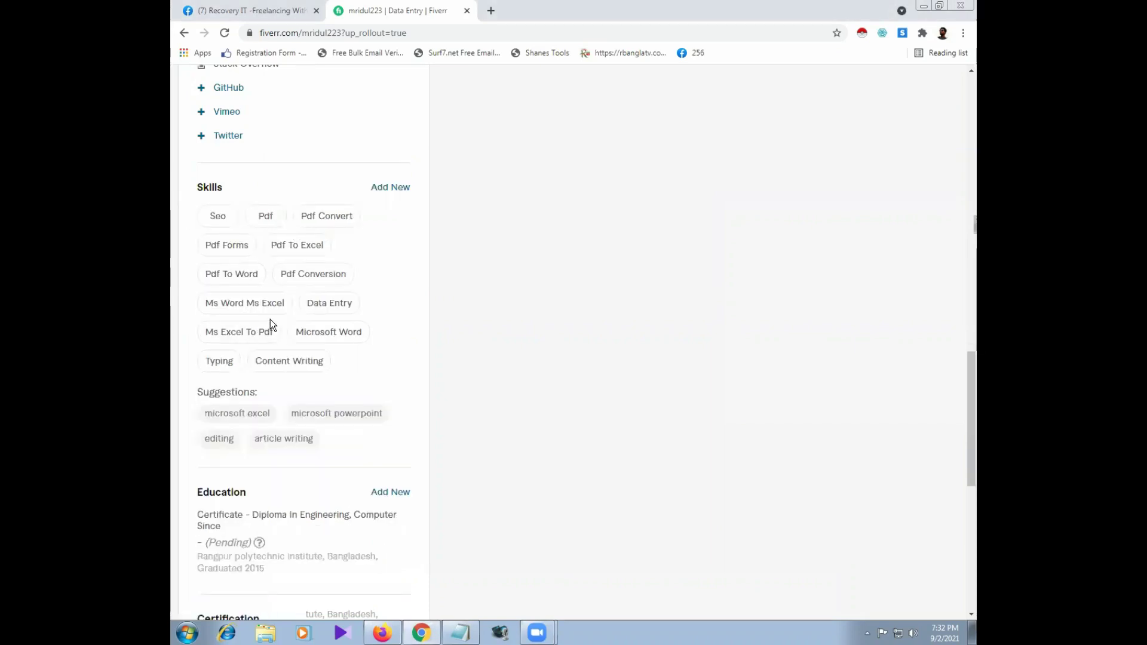
Step: Examine the profile's education and certification entries, and return to the linked accounts and skills
scroll(270, 319, "down", 2)
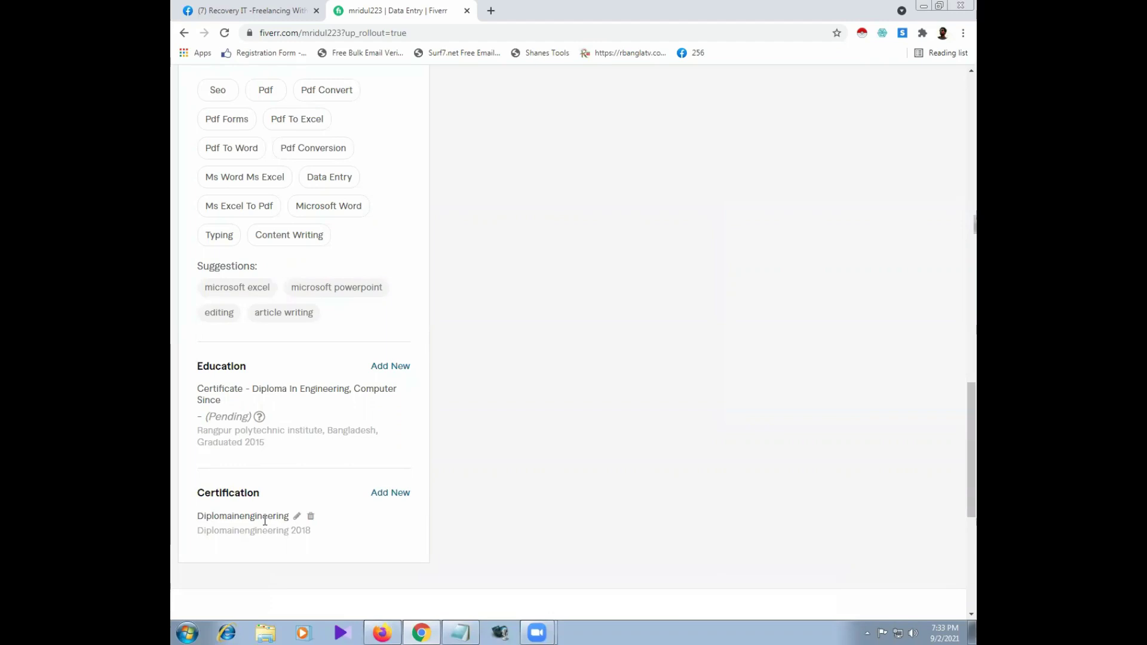
scroll(273, 485, "up", 5)
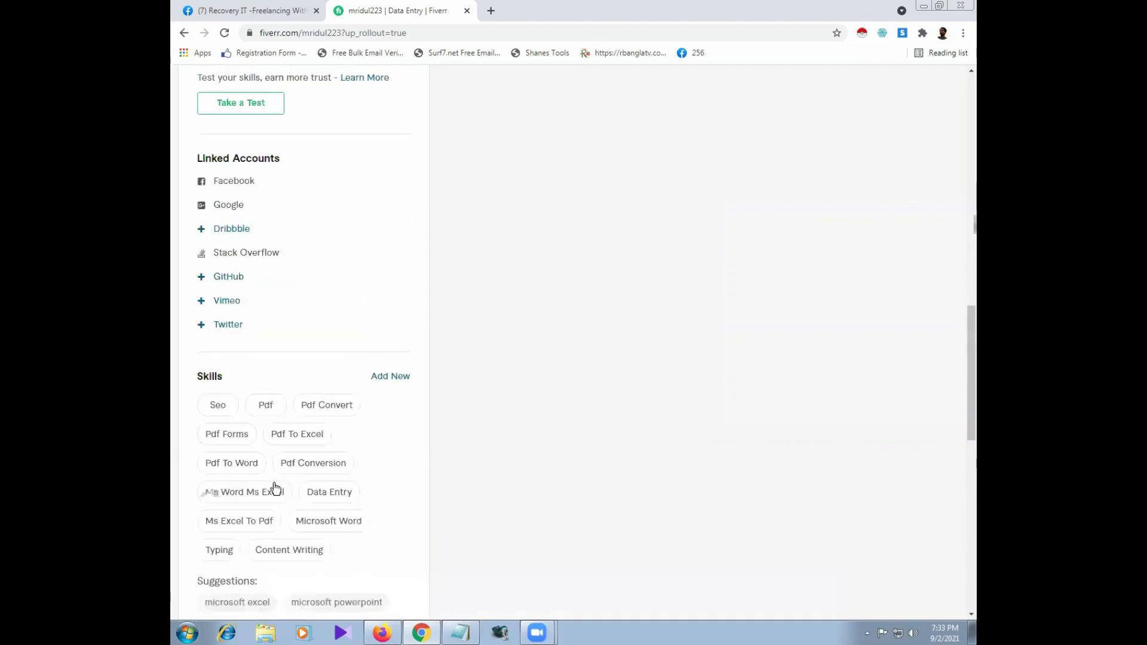
Step: Return to the start of the seller profile and open the seller dashboard in a new tab
scroll(332, 464, "up", 16)
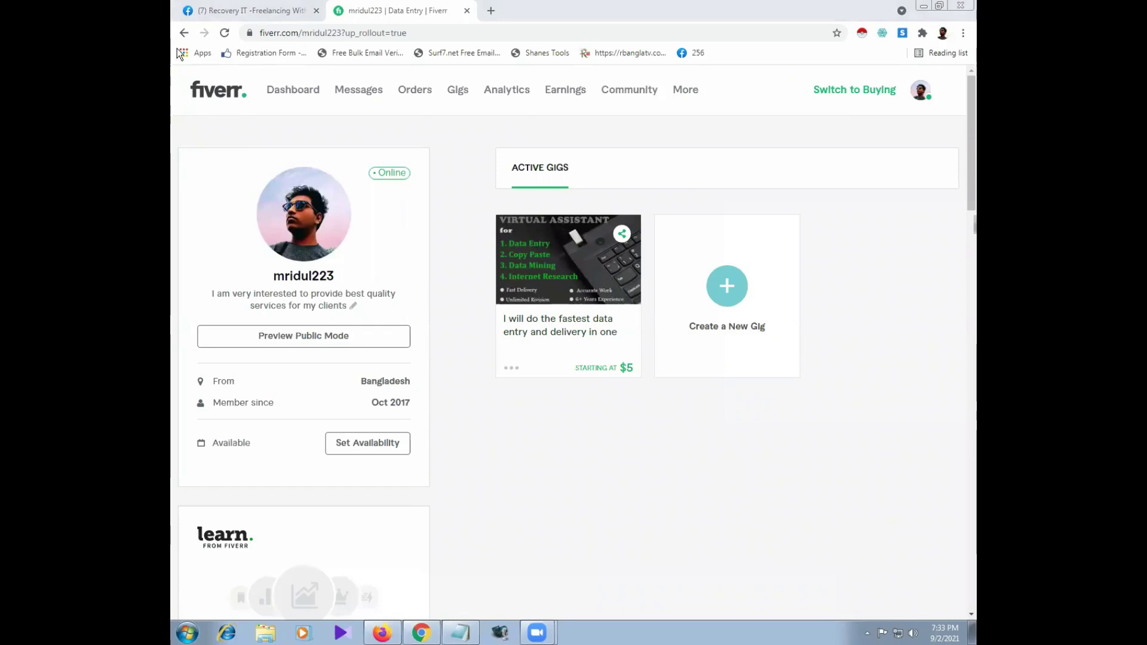
middle_click(208, 97)
left_click(551, 10)
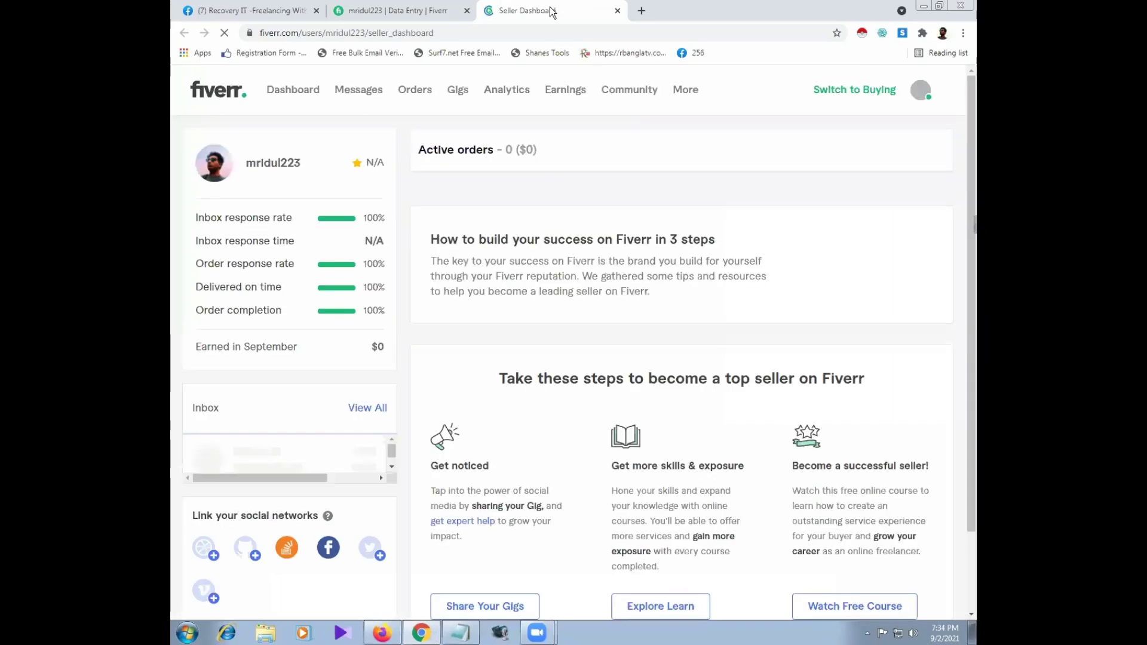
Step: Review the additional seller options, switch the account to buying mode, and view the recommended gigs
mouse_move(687, 90)
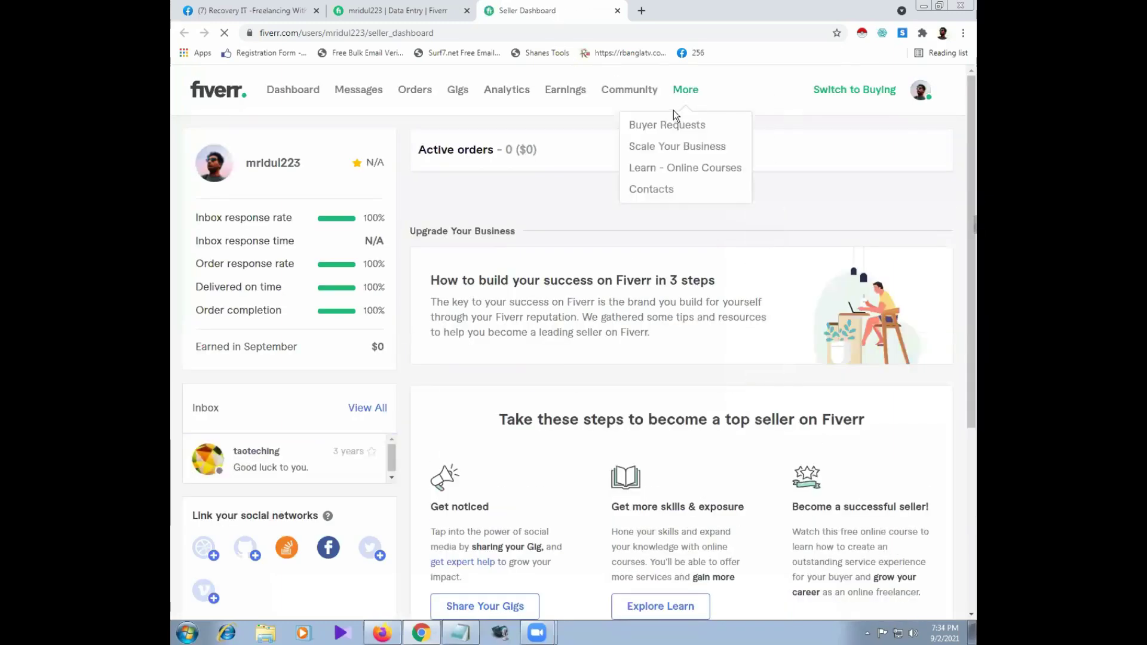
left_click(856, 91)
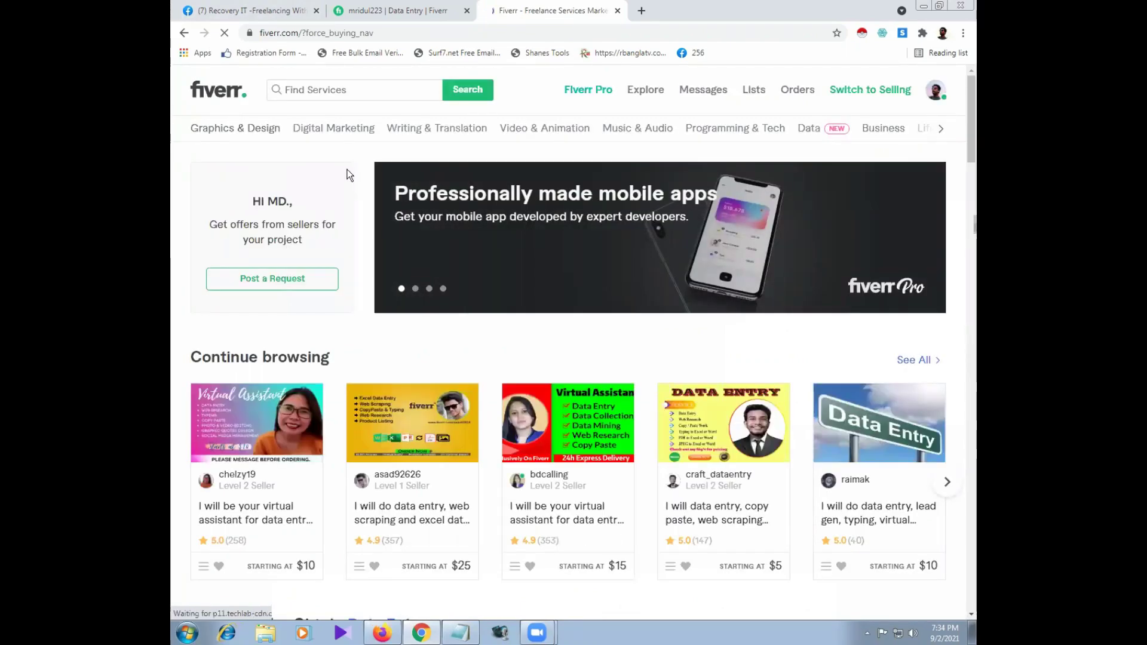
scroll(339, 186, "down", 1)
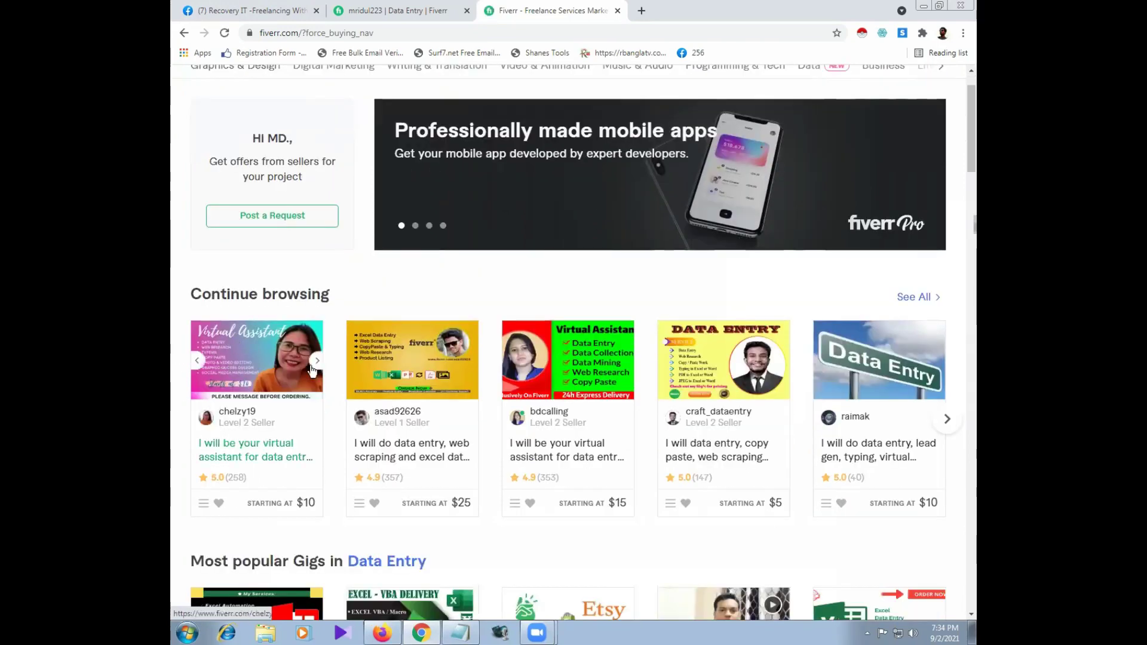
Step: Compare the seller profile page with the gig listings on the buyer home page
key("ctrl+shift+Tab")
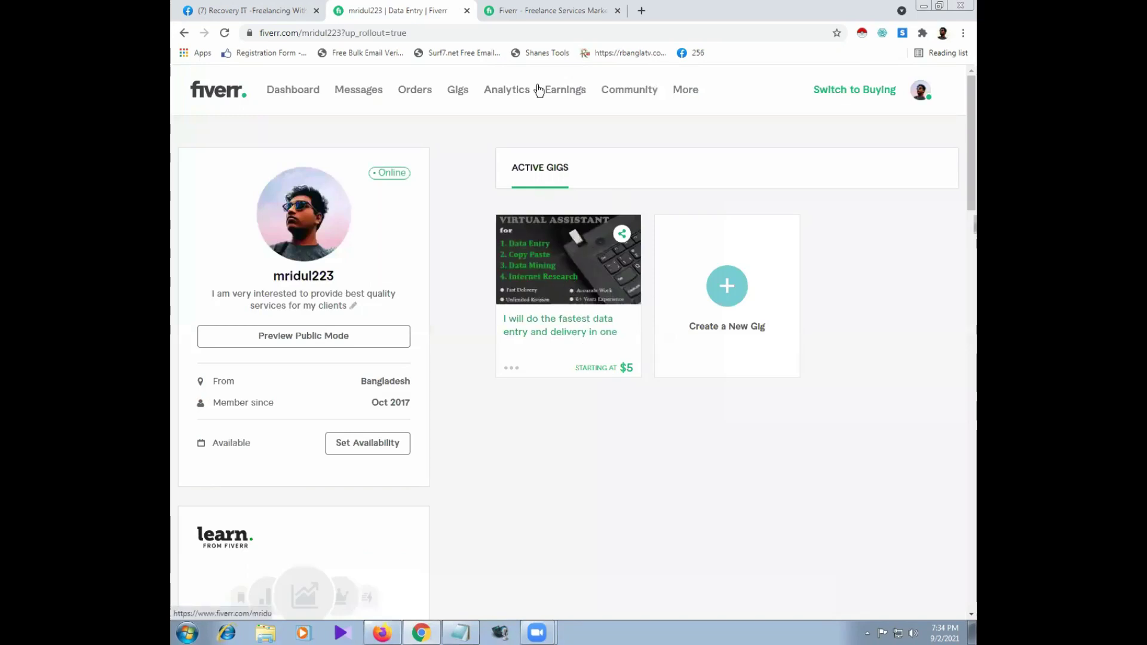
left_click(538, 10)
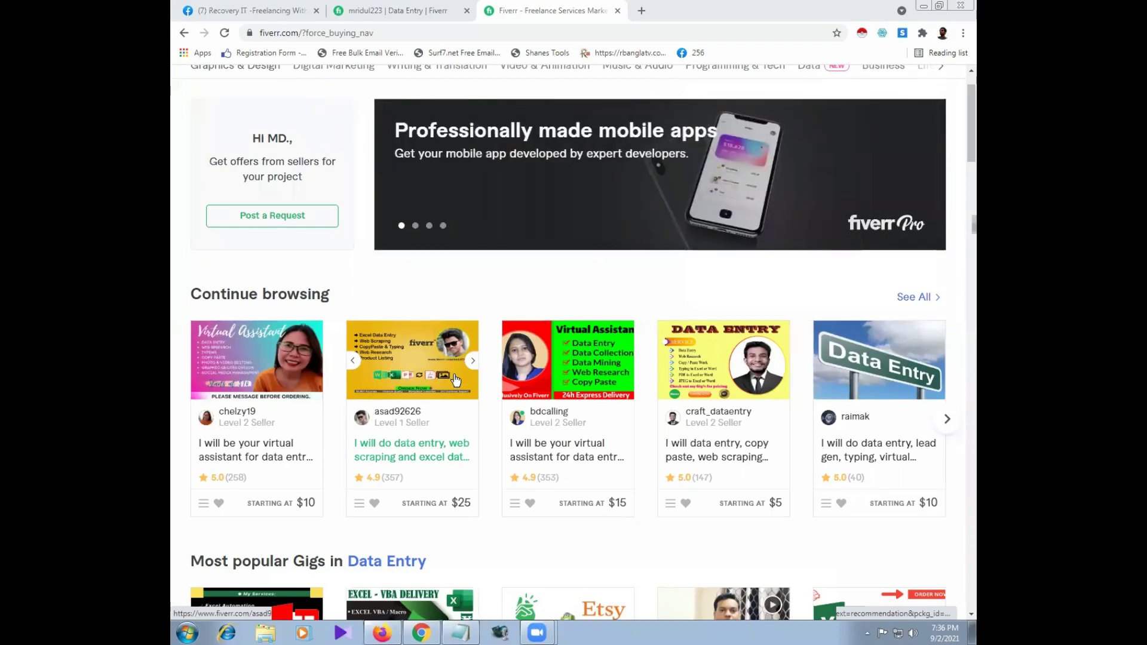
left_click(392, 11)
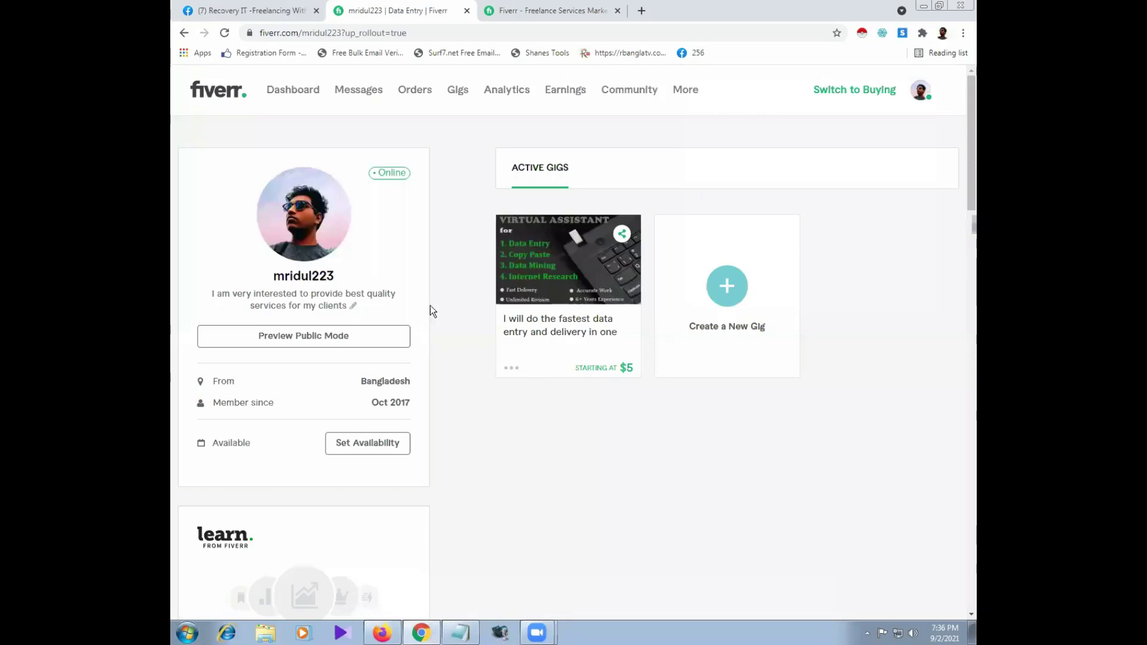
left_click(526, 11)
scroll(523, 384, "down", 2)
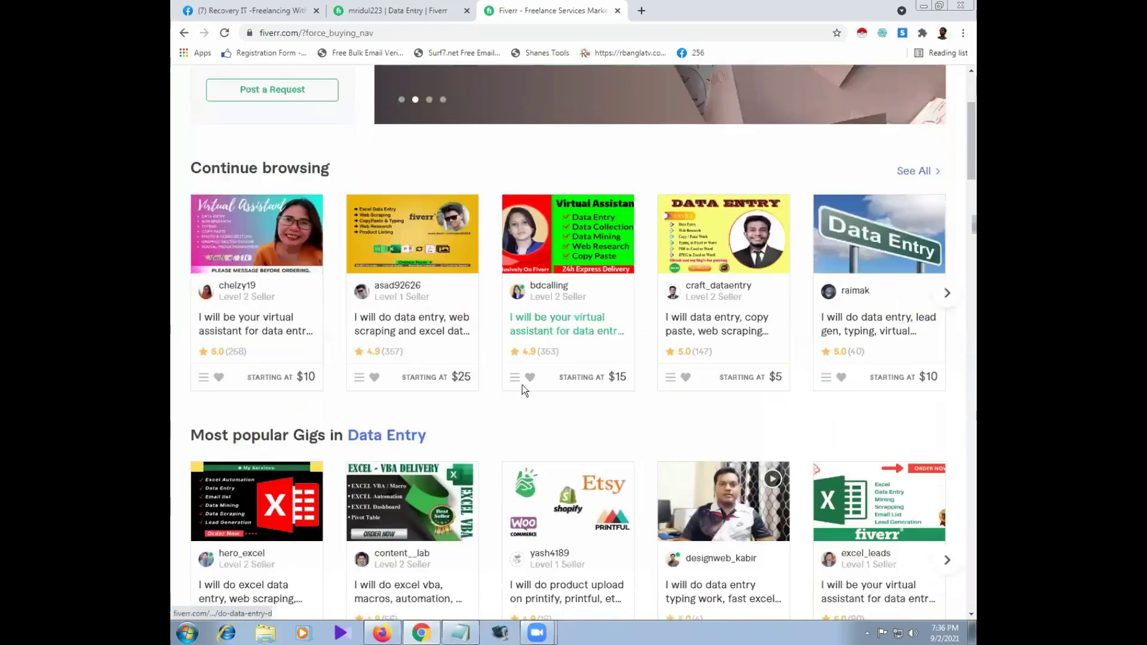
Step: Close the Facebook tab and return to the seller profile after viewing the buyer gig listings
left_click(316, 10)
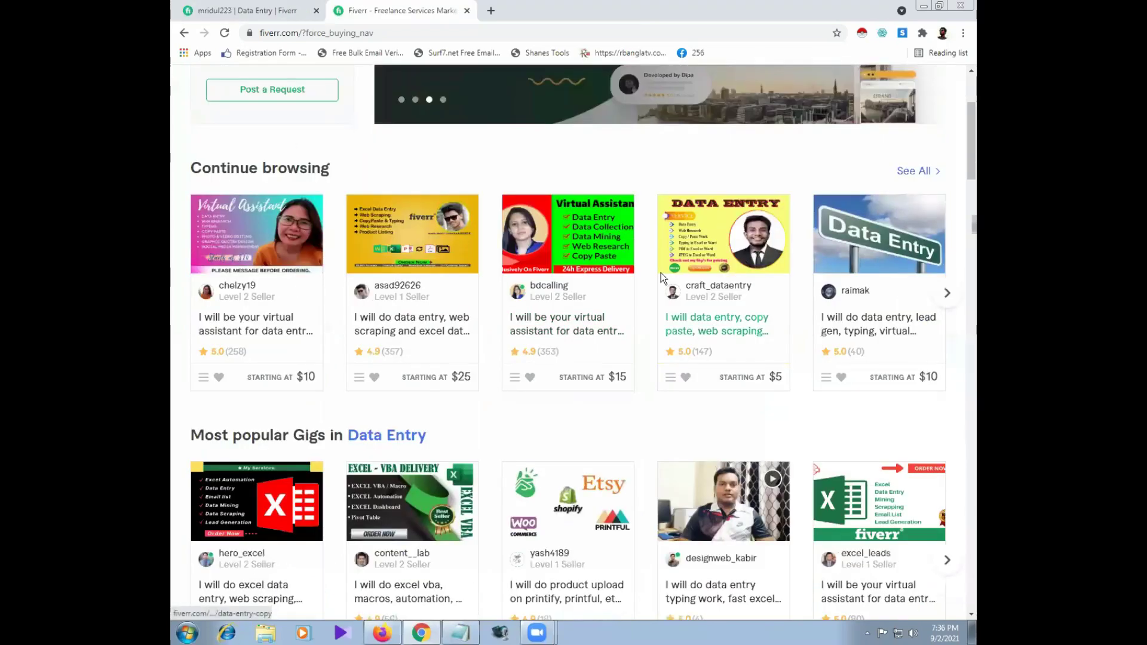
key("ctrl+Tab")
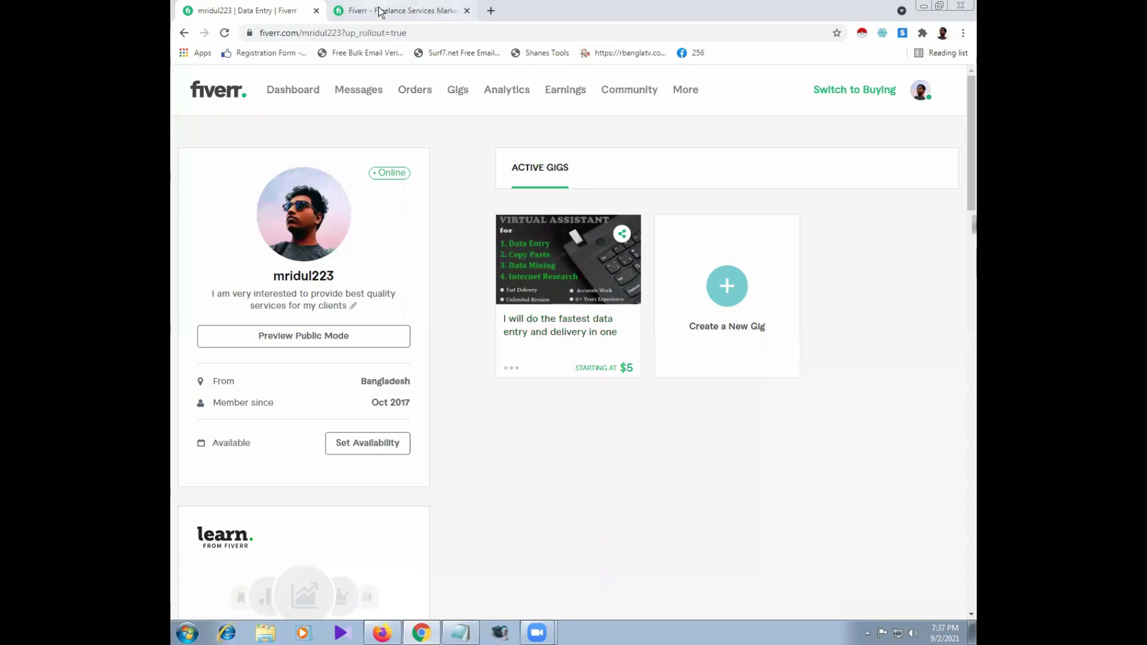
key("ctrl+Tab")
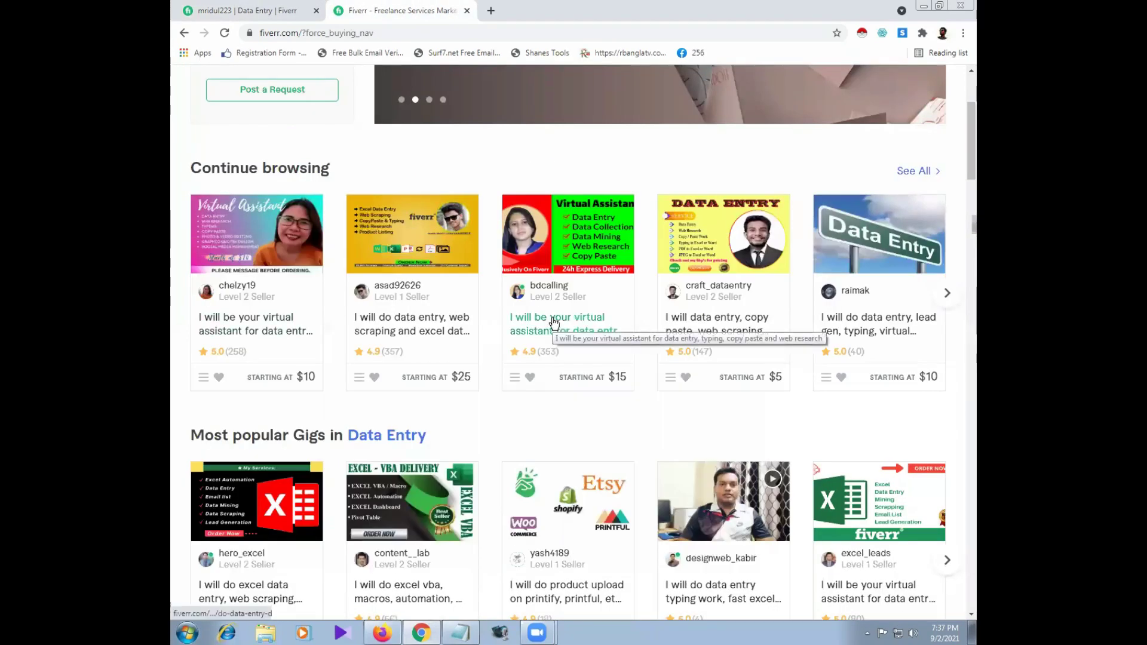
key("ctrl+Tab")
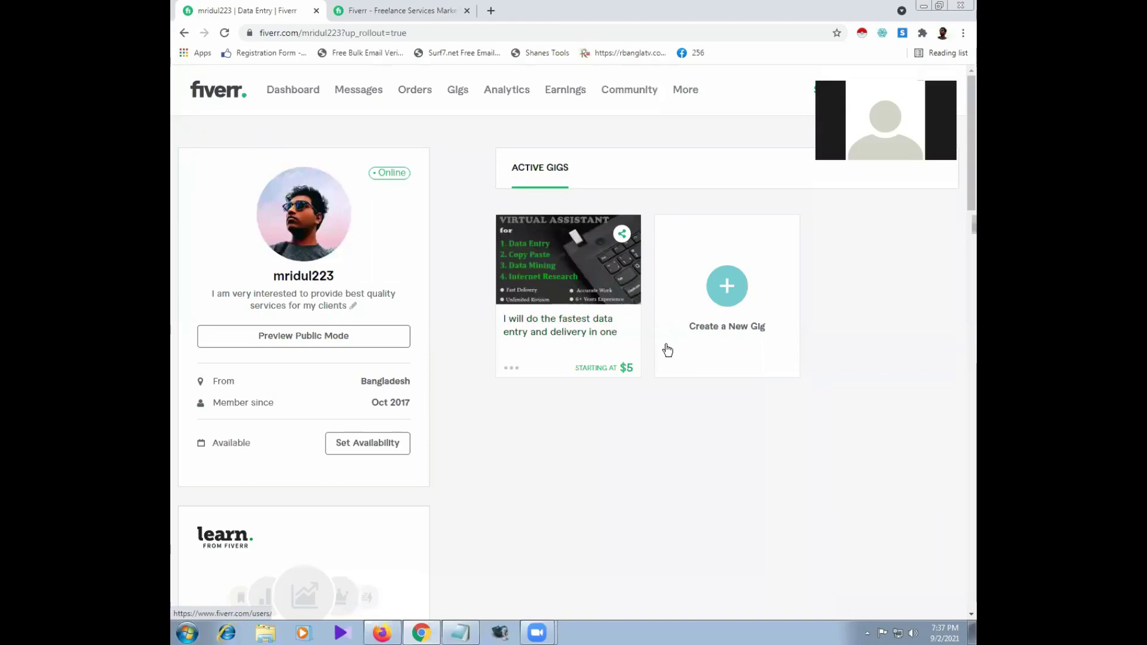
Step: Start a new gig from the seller profile, place its tab last, and review the gig title's character limit
left_click(741, 303)
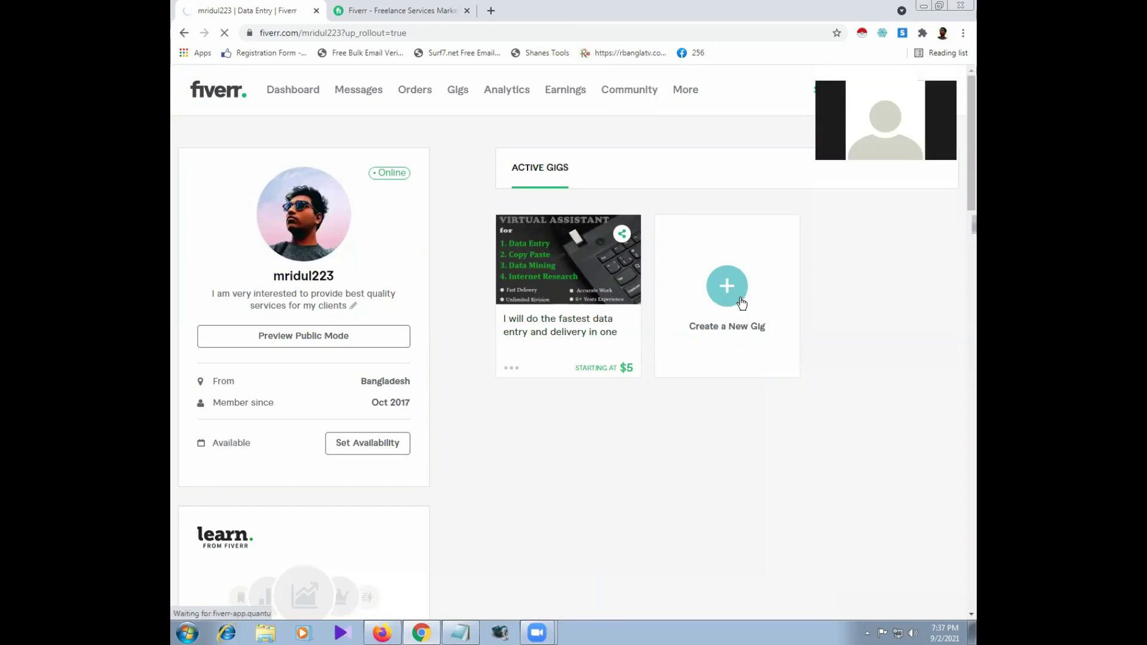
left_click_drag(255, 10, 413, 13)
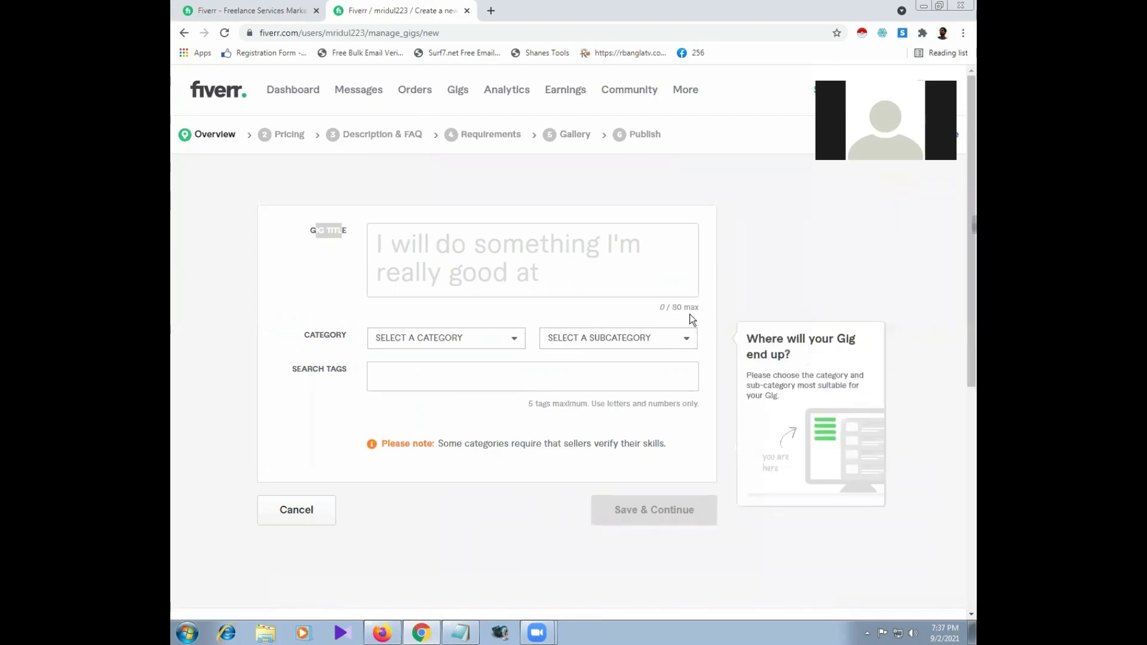
mouse_move(672, 308)
left_mouse_down()
mouse_move(685, 309)
mouse_move(662, 310)
left_mouse_up()
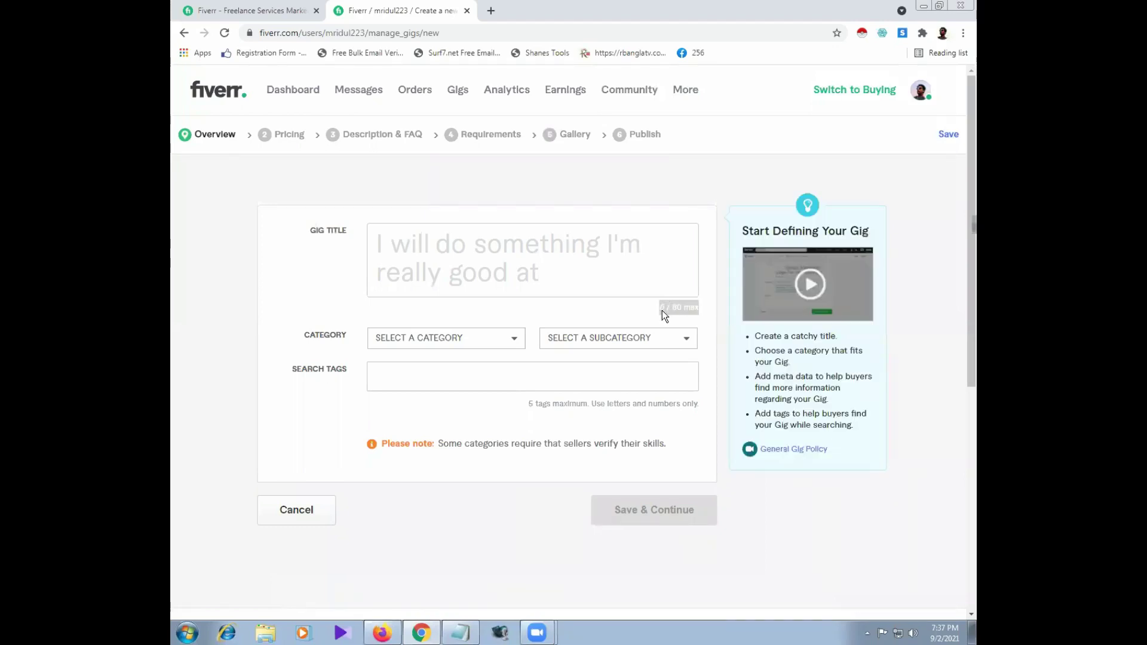
mouse_move(609, 329)
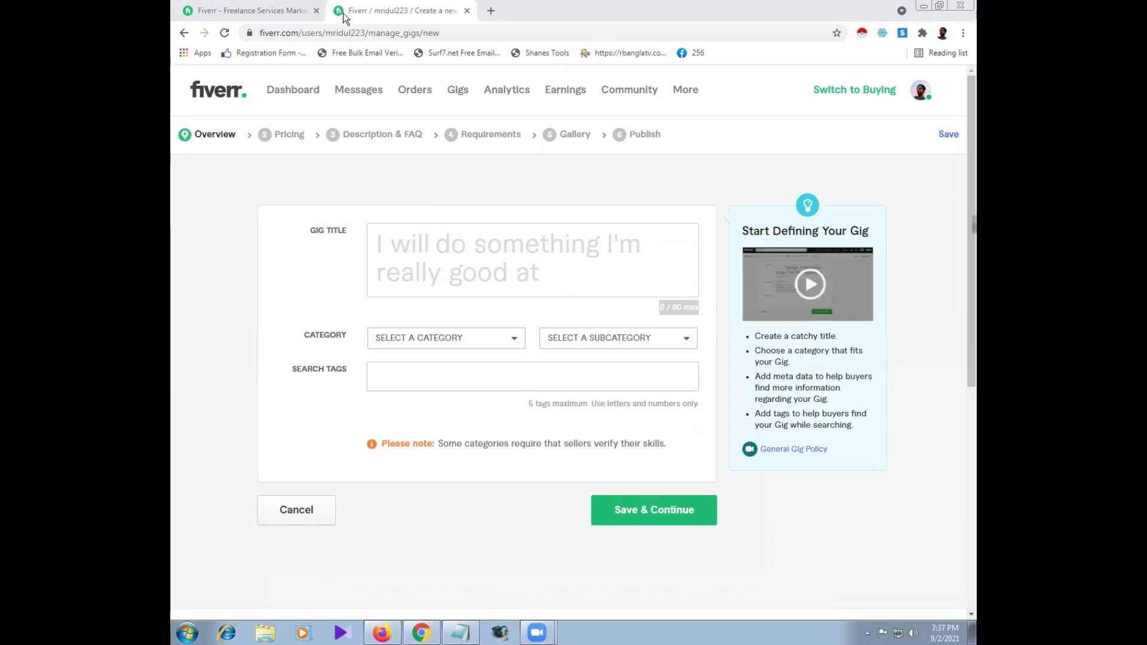
Step: Open the seller profile from the buyer home page, keeping the new gig form in its own tab
left_click(244, 12)
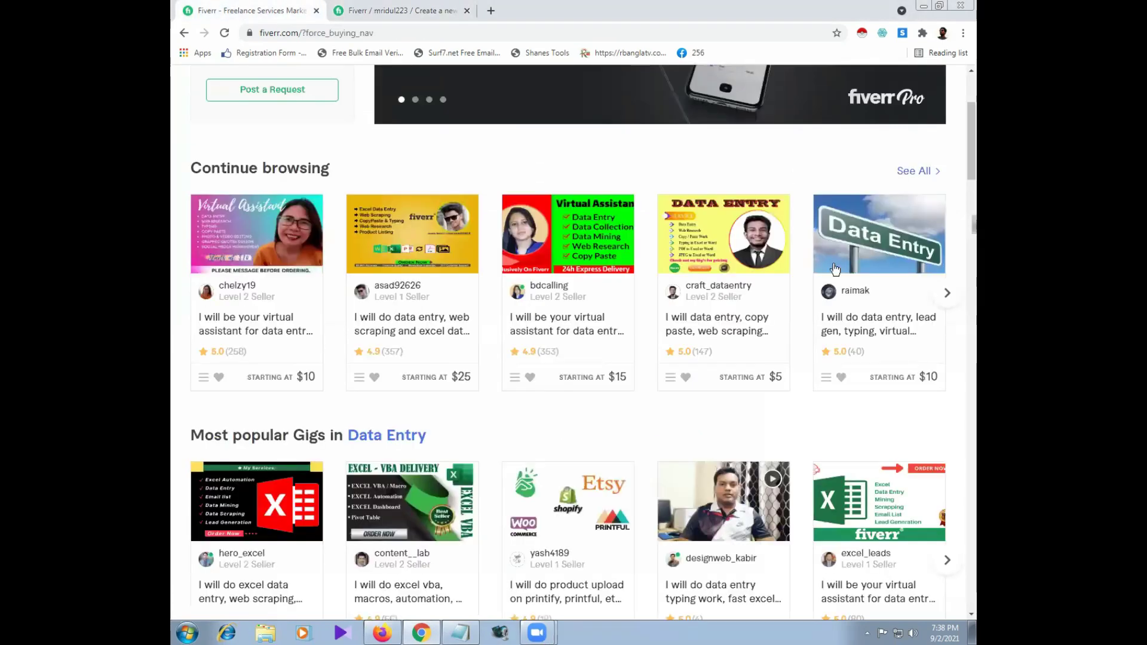
scroll(908, 98, "up", 3)
left_click(935, 91)
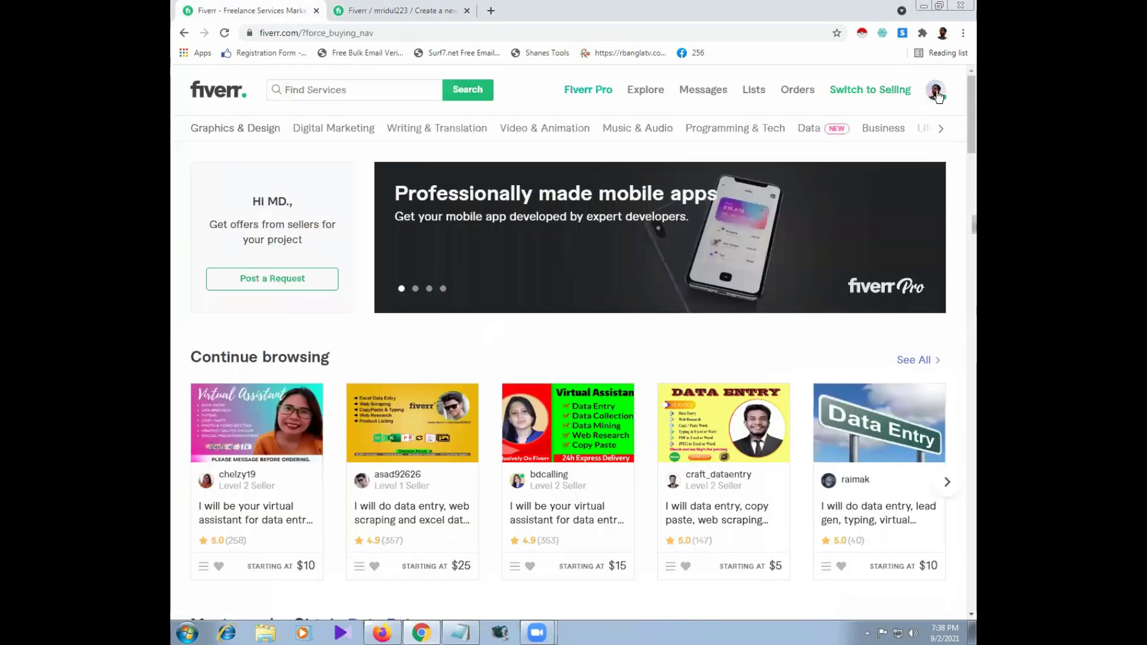
left_click(847, 130)
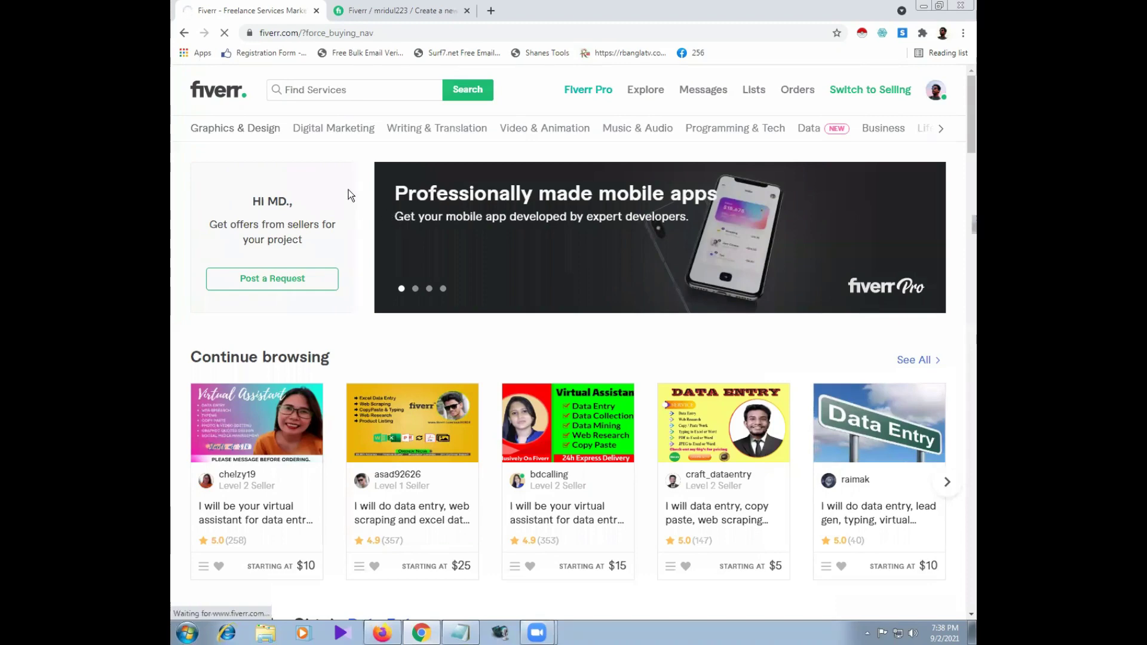
left_click(395, 10)
left_click(295, 11)
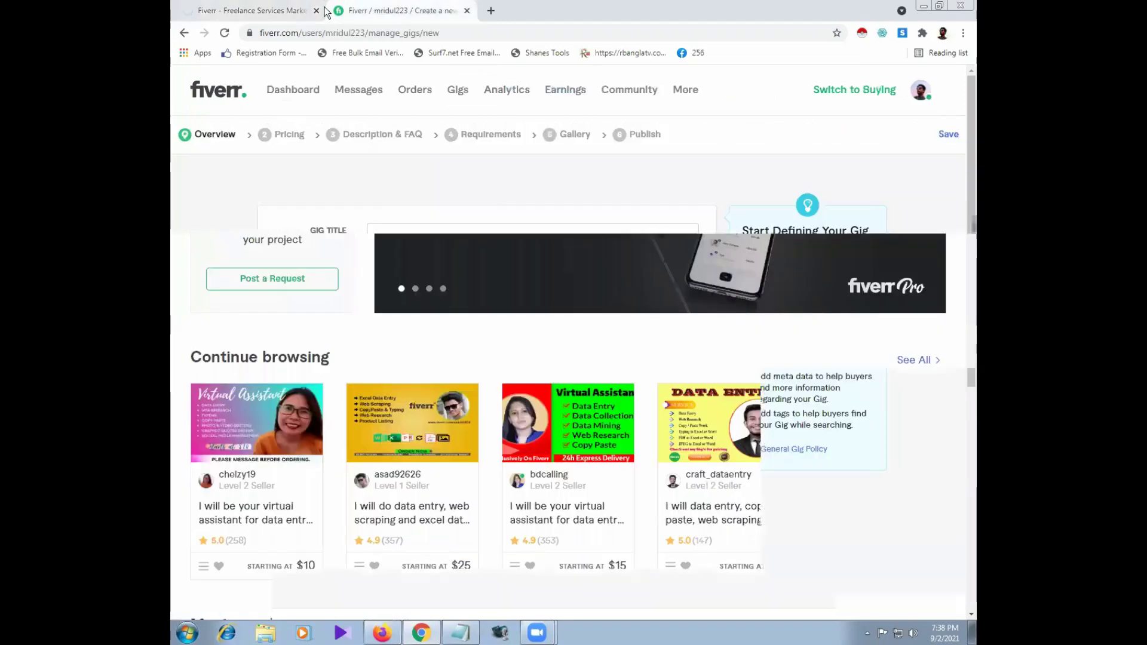
left_click(367, 10)
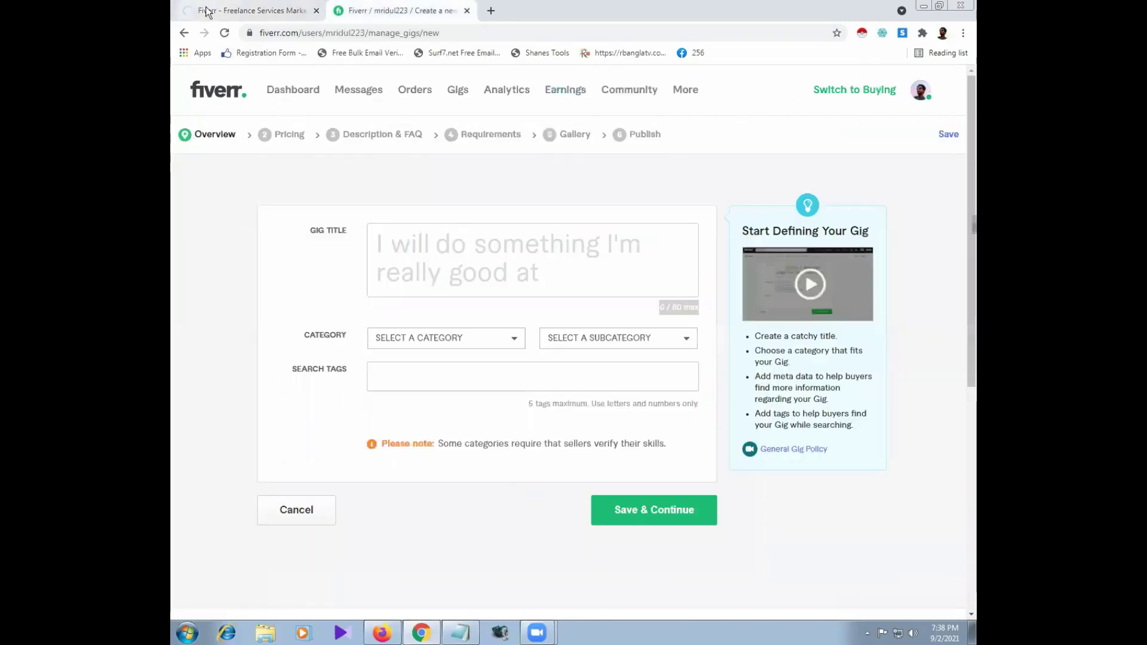
left_click(206, 11)
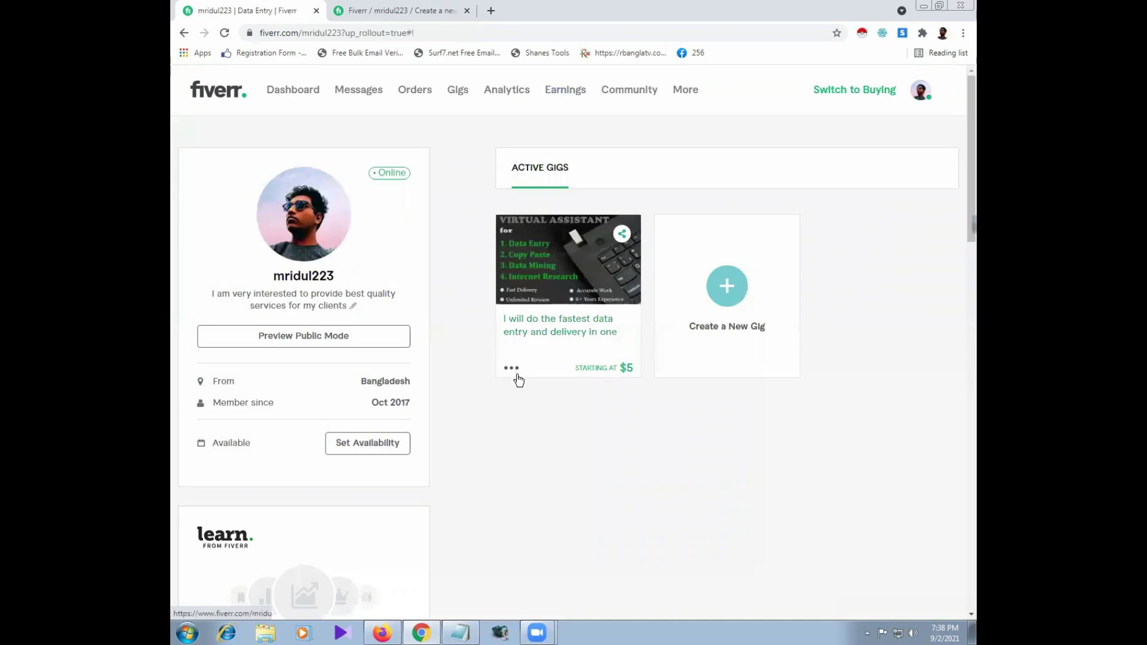
Step: Open the existing data entry gig for editing in a new tab and check its title's character count
left_click(517, 375)
left_click(533, 259)
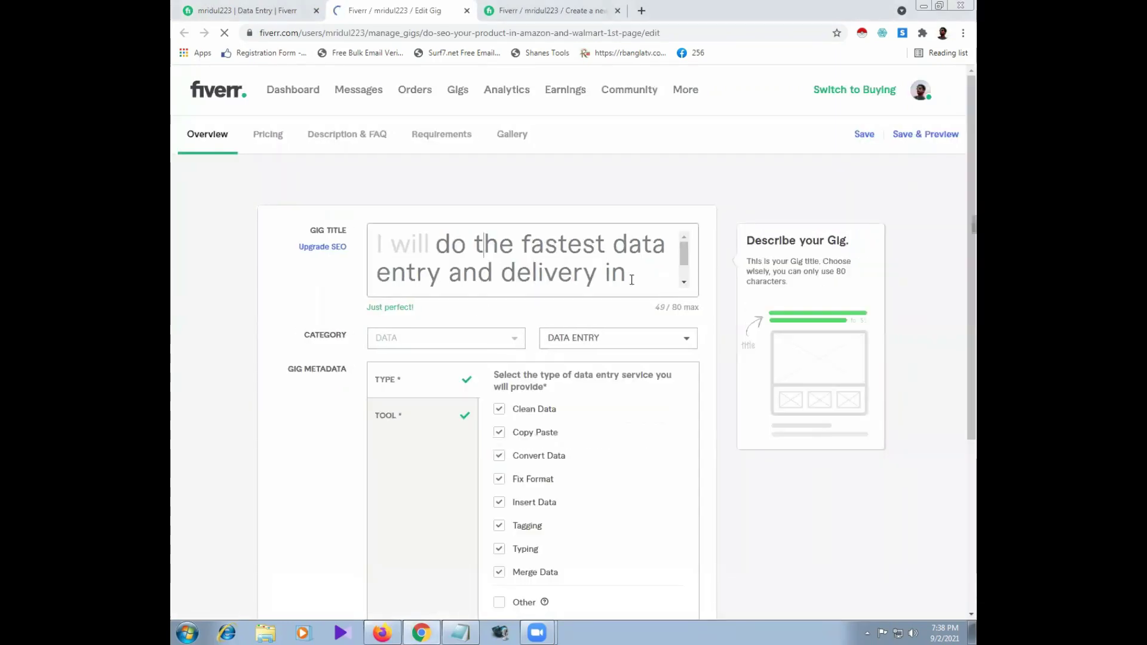
left_click_drag(632, 272, 543, 274)
double_click(659, 307)
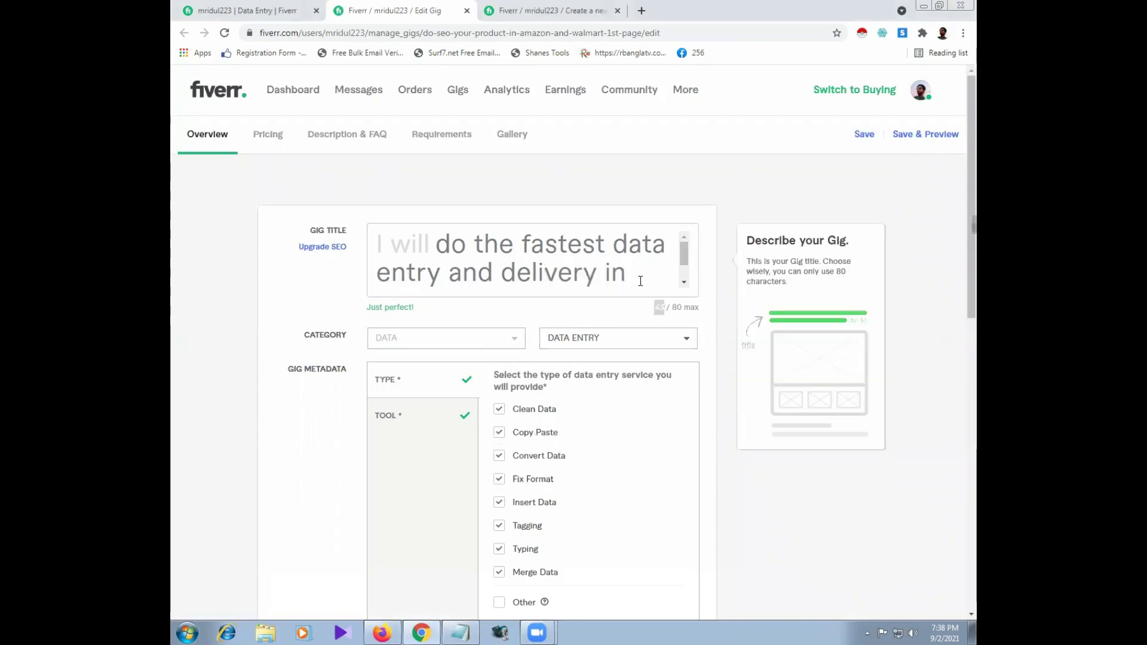
Step: Append the sample text "sektghdkltgjsho" to the end of the gig title
left_click(640, 281)
scroll(640, 281, "down", 1)
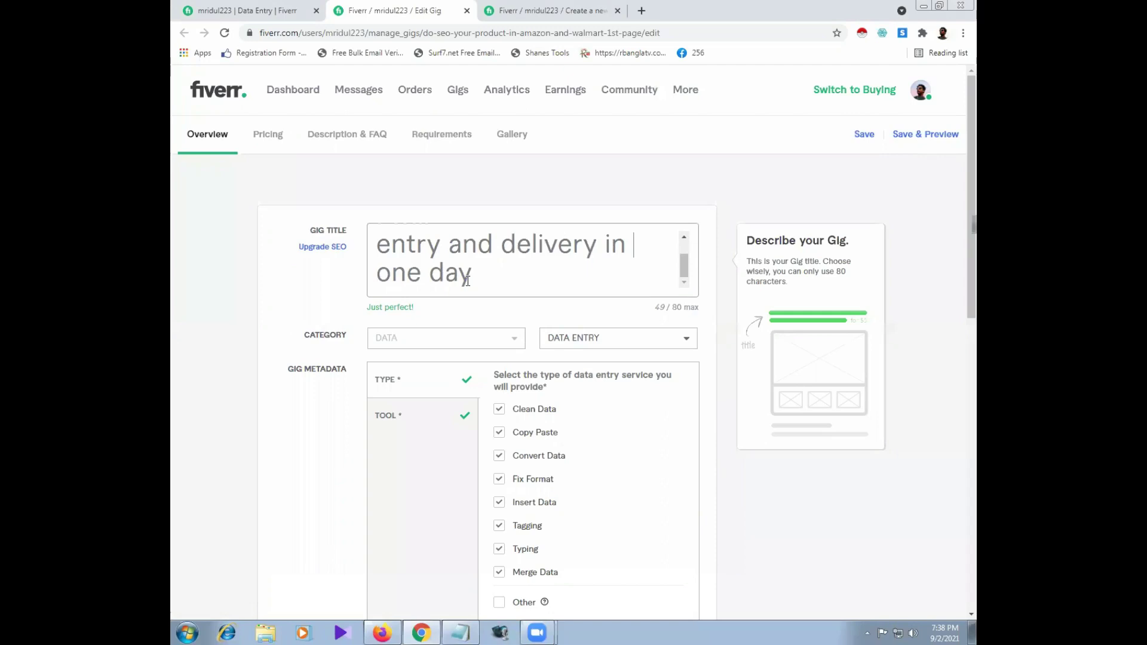
left_click(466, 272)
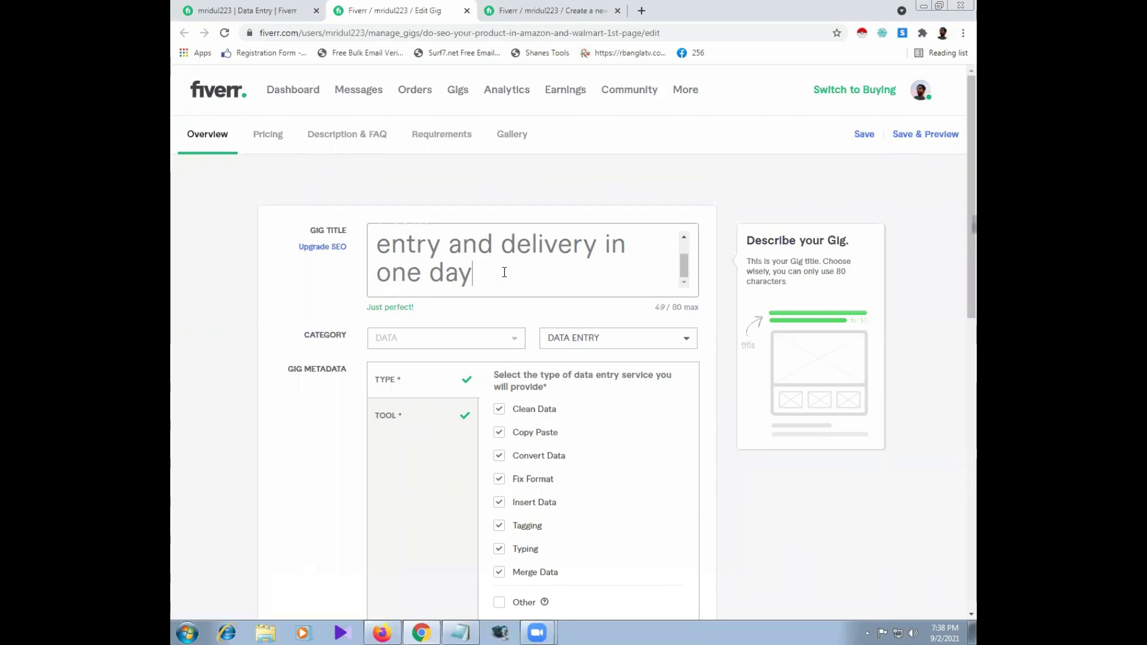
type("sektgh")
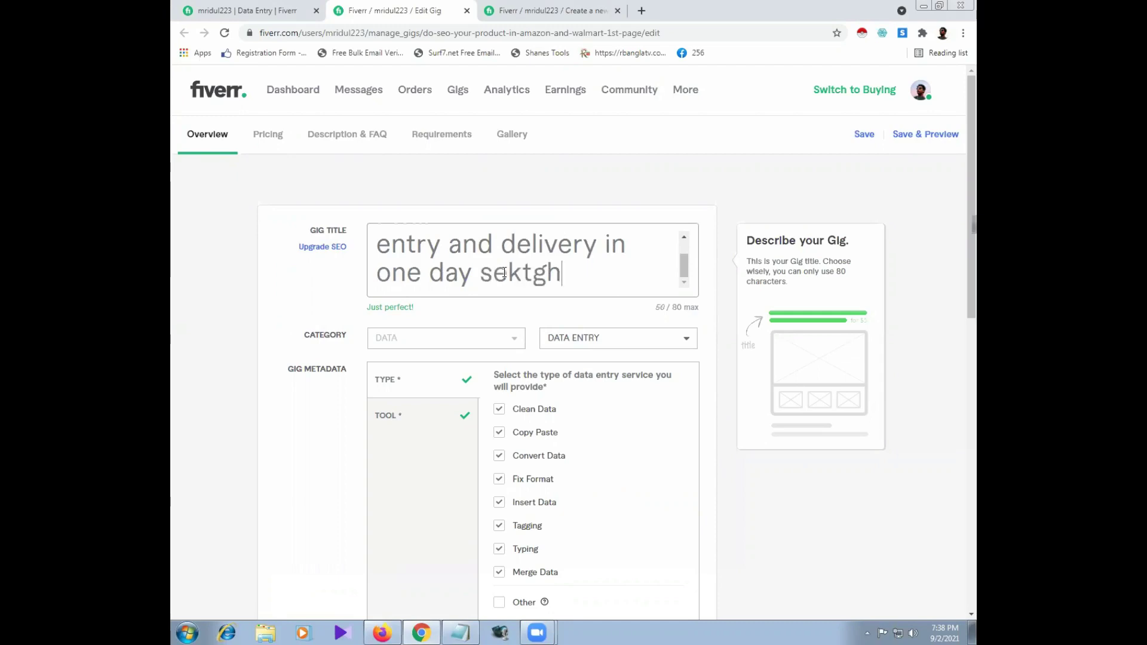
type("dkltgjsho")
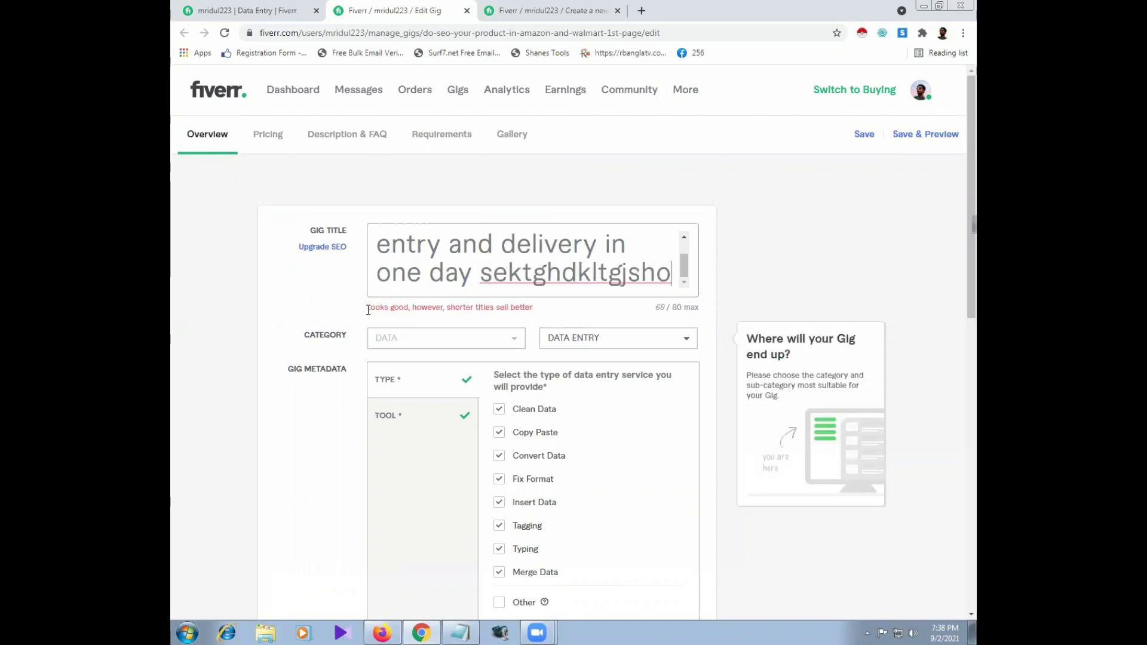
Step: Review the length feedback and the character limit shown for the gig title
left_click_drag(368, 307, 531, 310)
left_click(413, 316)
left_click(532, 311)
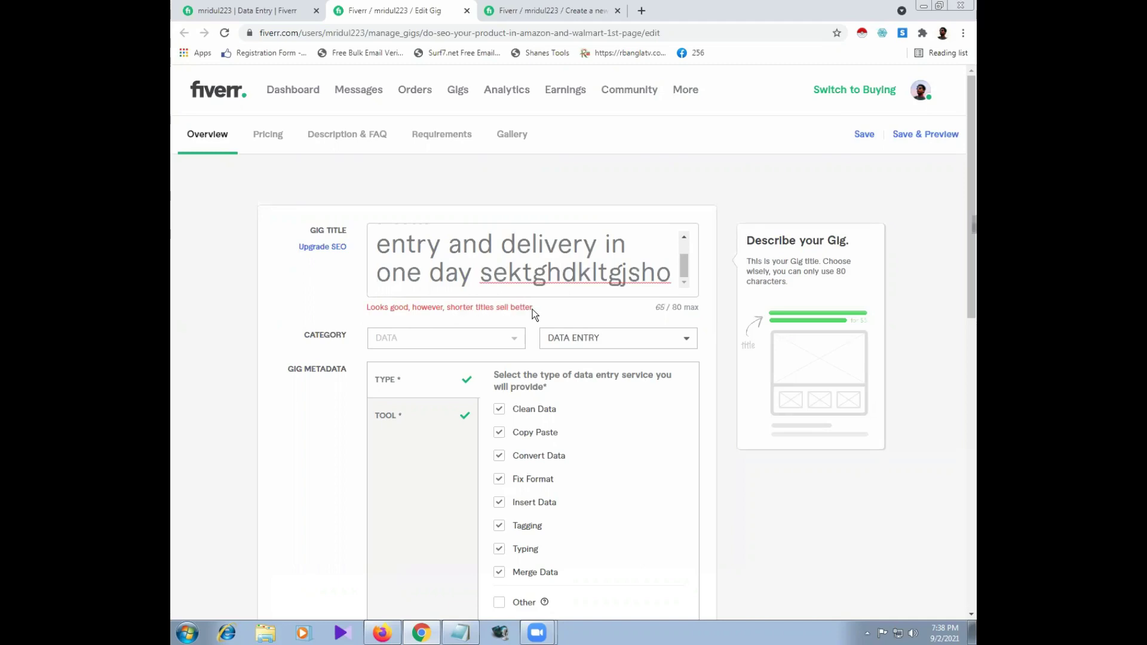
left_click_drag(687, 307, 671, 307)
left_click(692, 307)
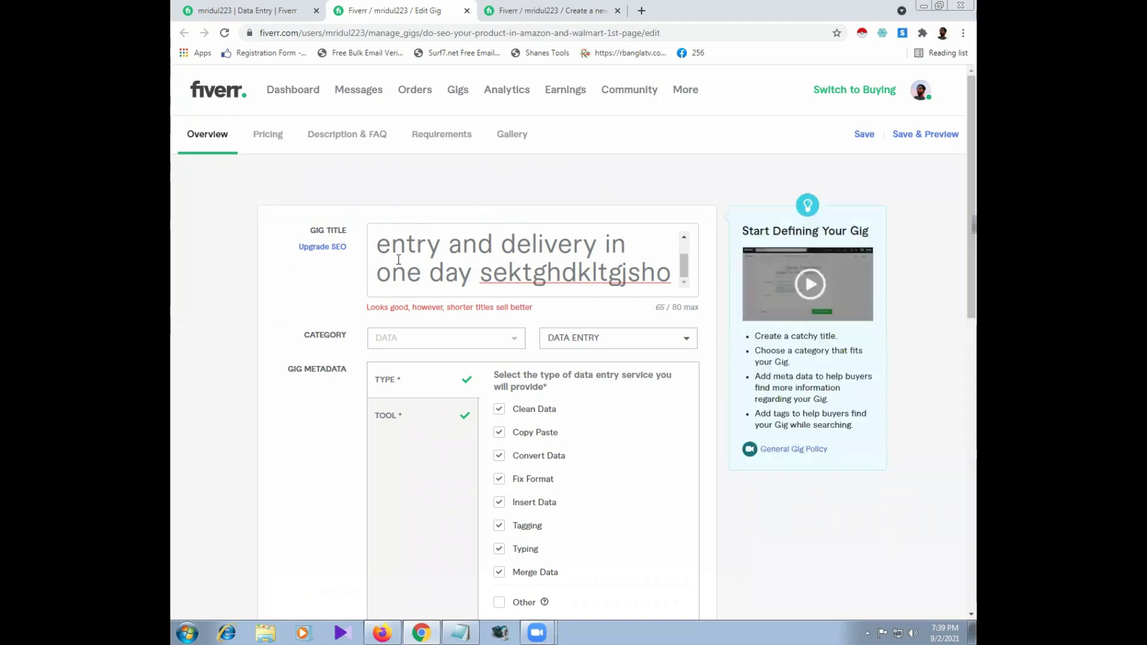
Step: Delete the sample text after "one day" in the gig title and check the title feedback
left_click_drag(476, 272, 674, 262)
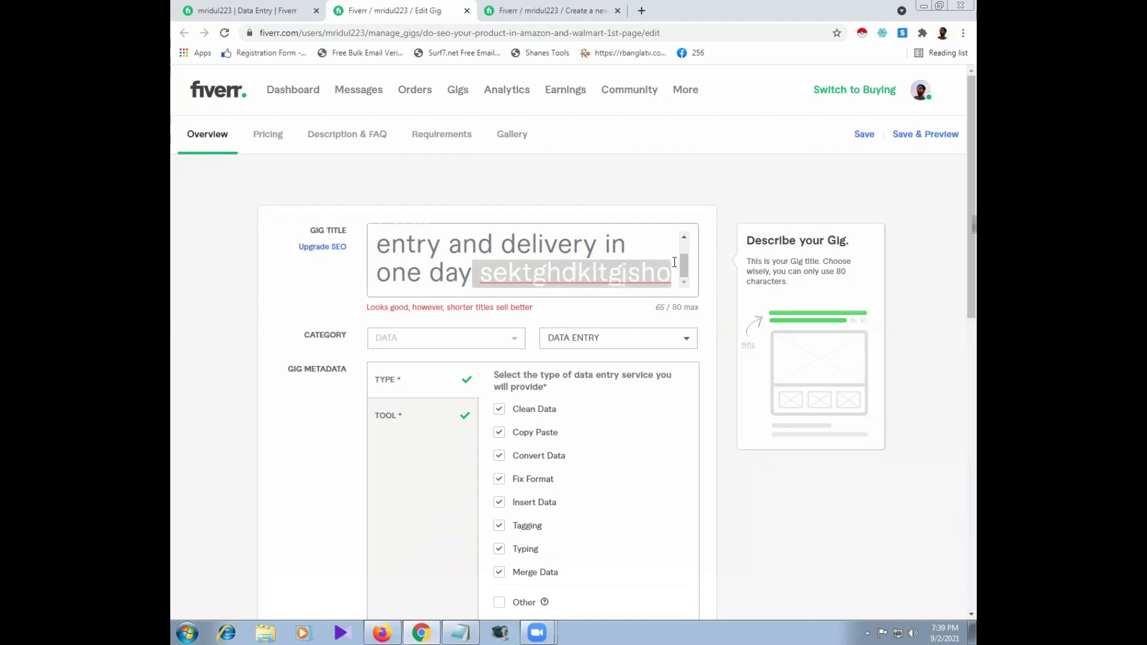
key("BackSpace")
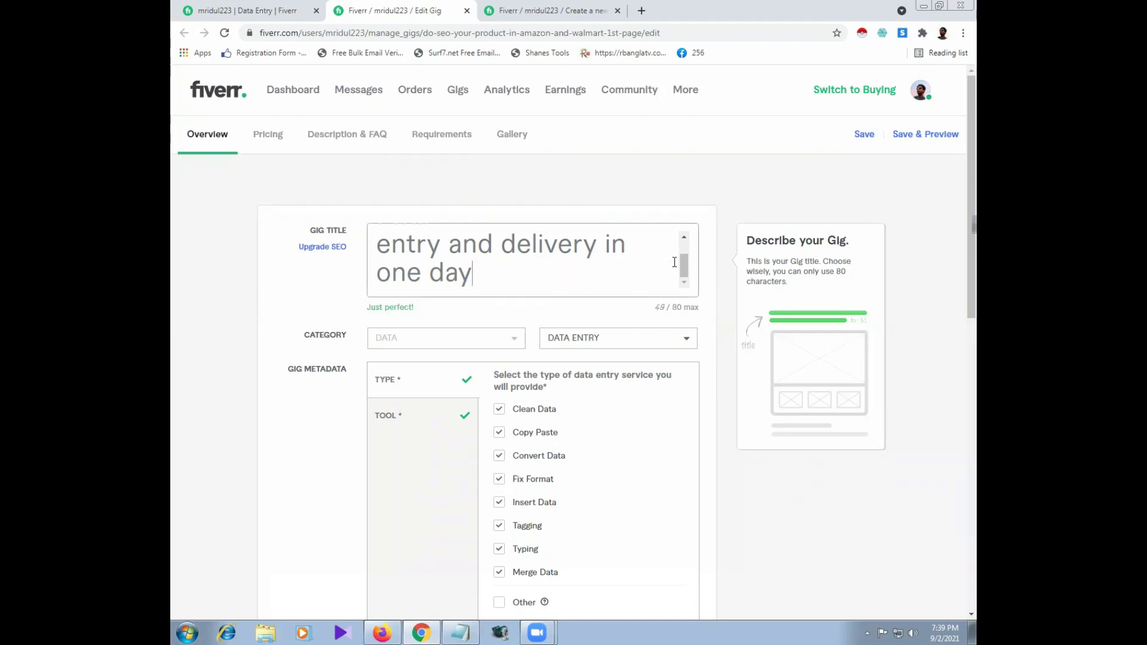
triple_click(362, 300)
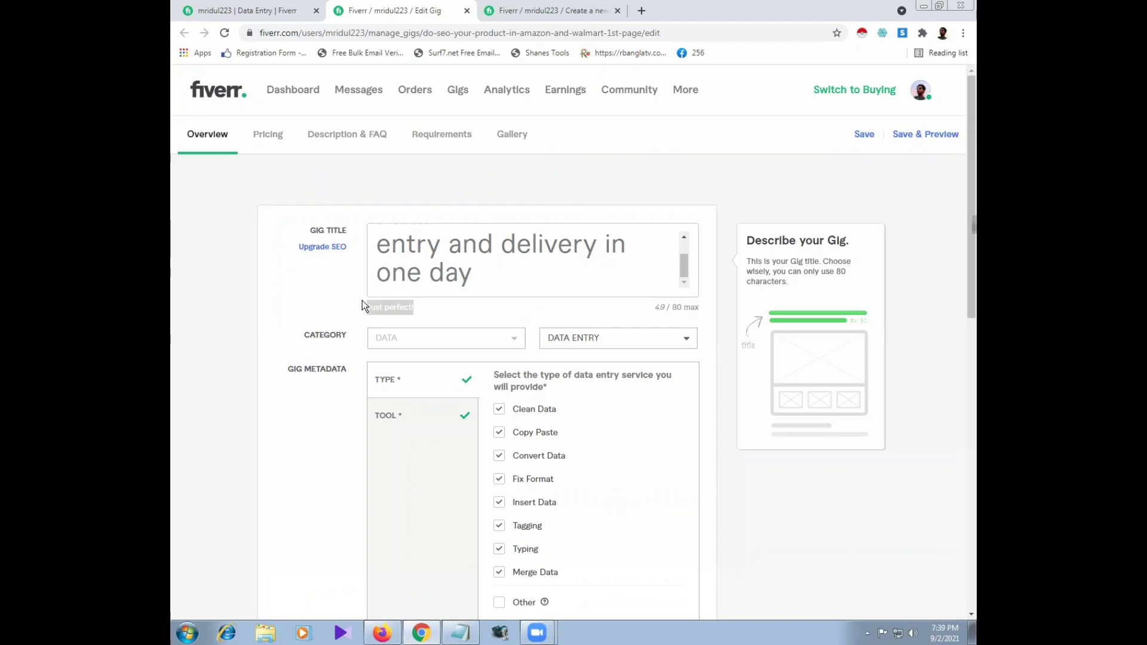
Step: Append the sample text "jhgjhguyjjh" after "one day" in the gig title
left_click(479, 283)
type("jhgjhguyjjh")
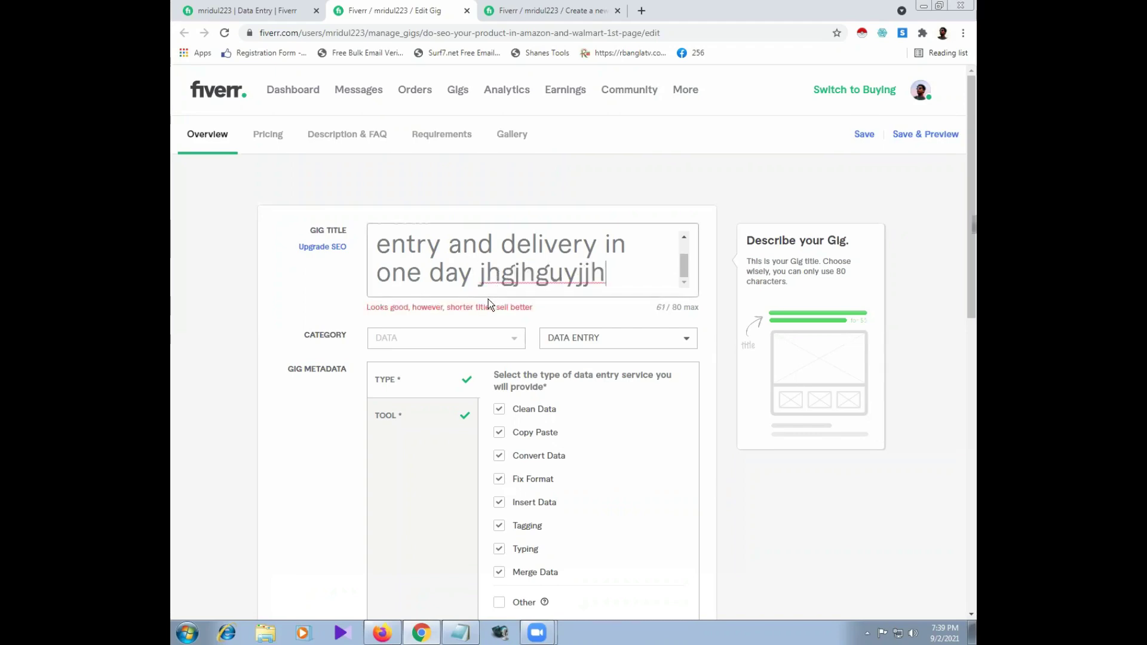
Step: Remove the sample text "jhgjhguyjjh" from the end of the gig title and review the title feedback
left_click_drag(534, 307, 374, 313)
left_click(383, 310)
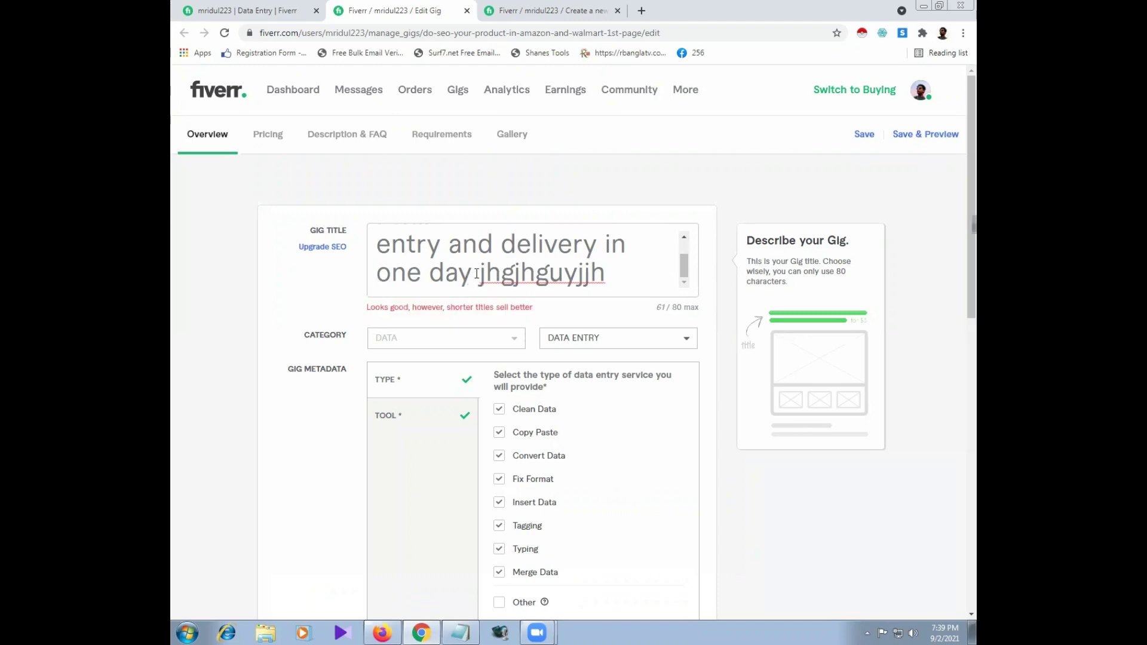
left_click_drag(479, 273, 617, 269)
key("BackSpace")
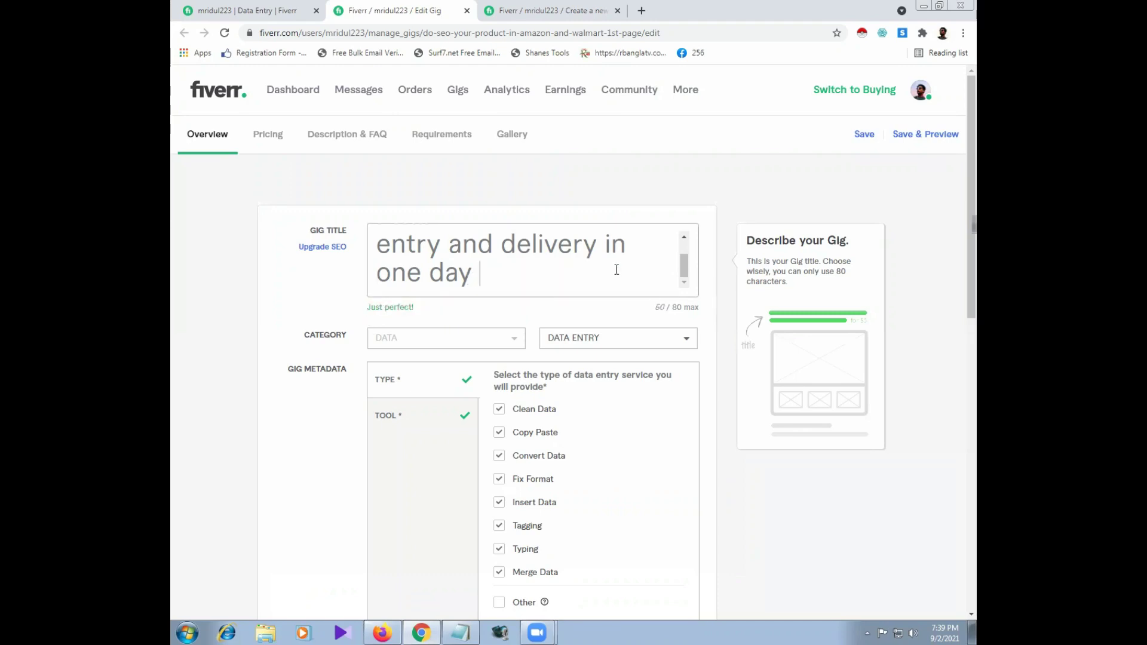
key("BackSpace")
left_click_drag(418, 306, 368, 308)
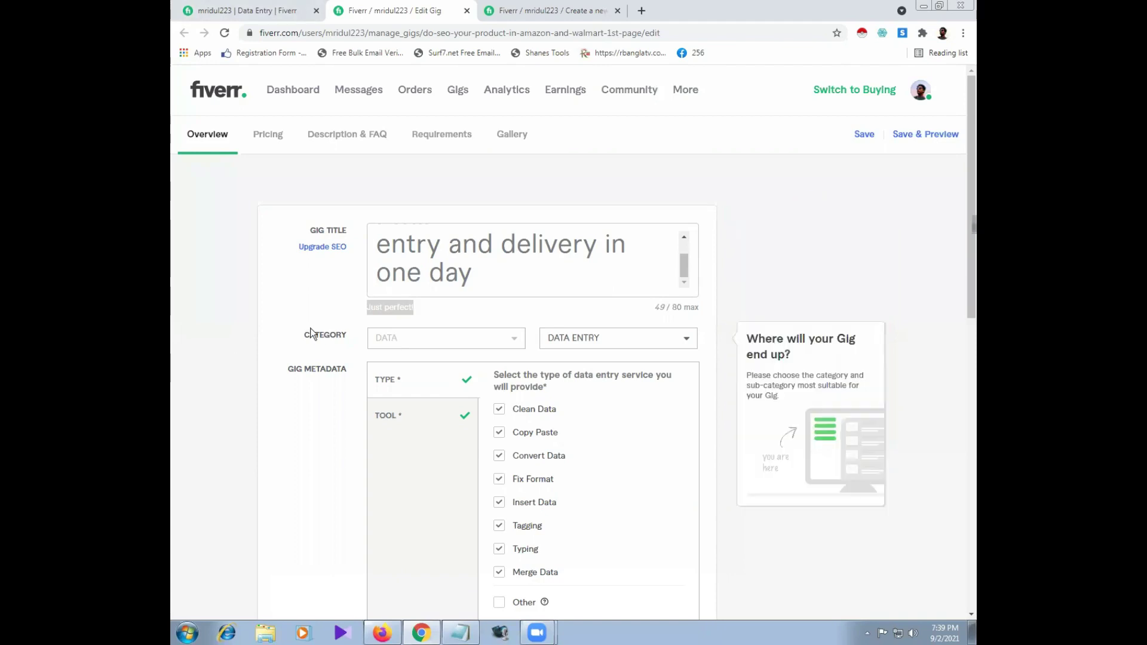
Step: On the new gig form, set the category to Data and the subcategory to Data Entry
left_click_drag(315, 335, 329, 336)
key("ctrl+Tab")
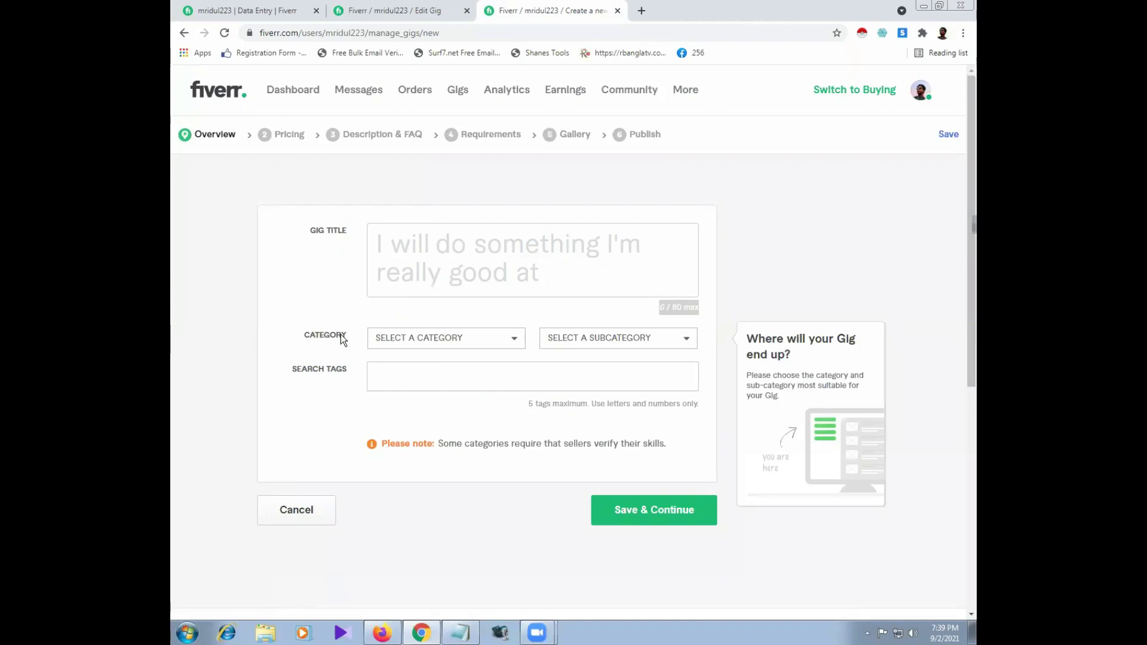
left_click(387, 340)
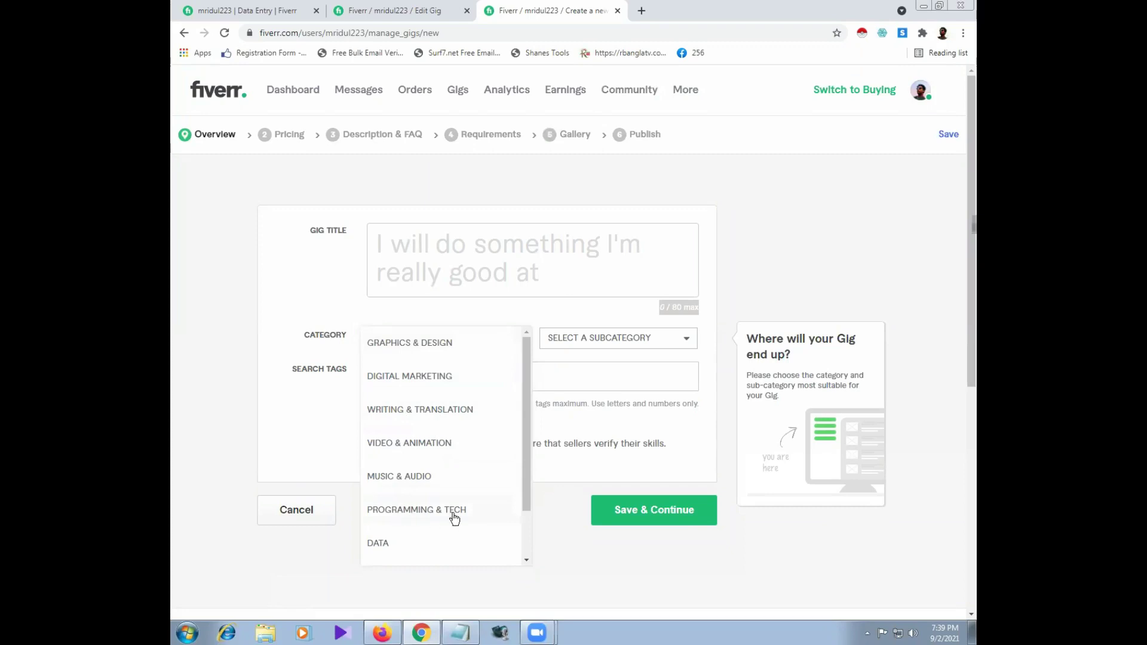
scroll(497, 514, "down", 1)
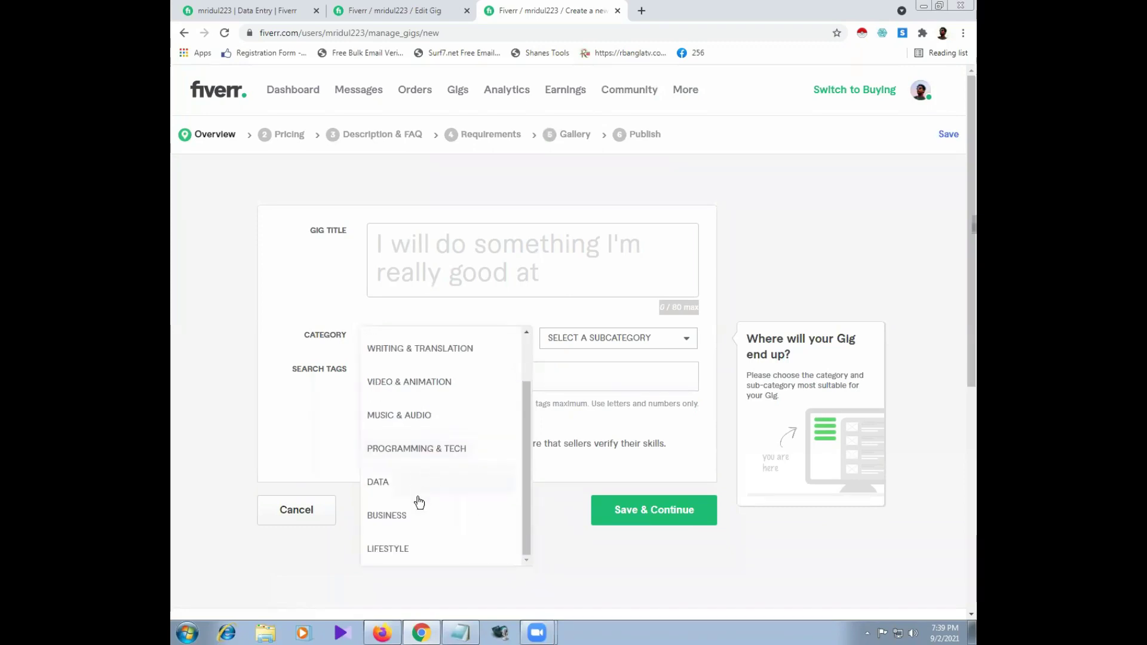
scroll(435, 520, "down", 1)
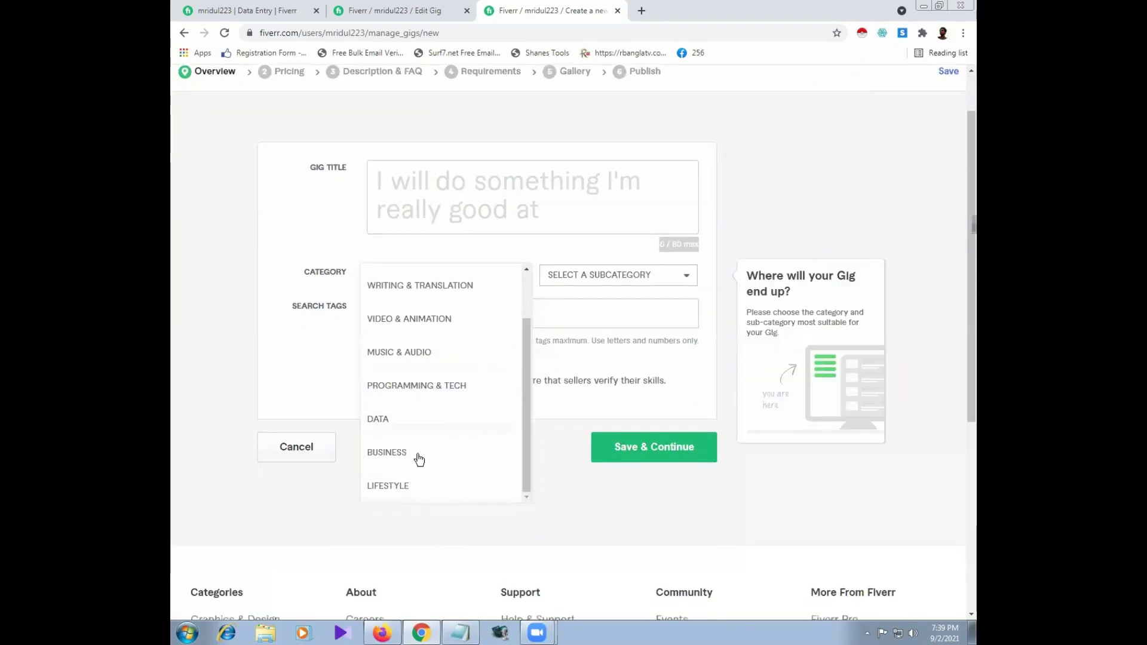
left_click(435, 420)
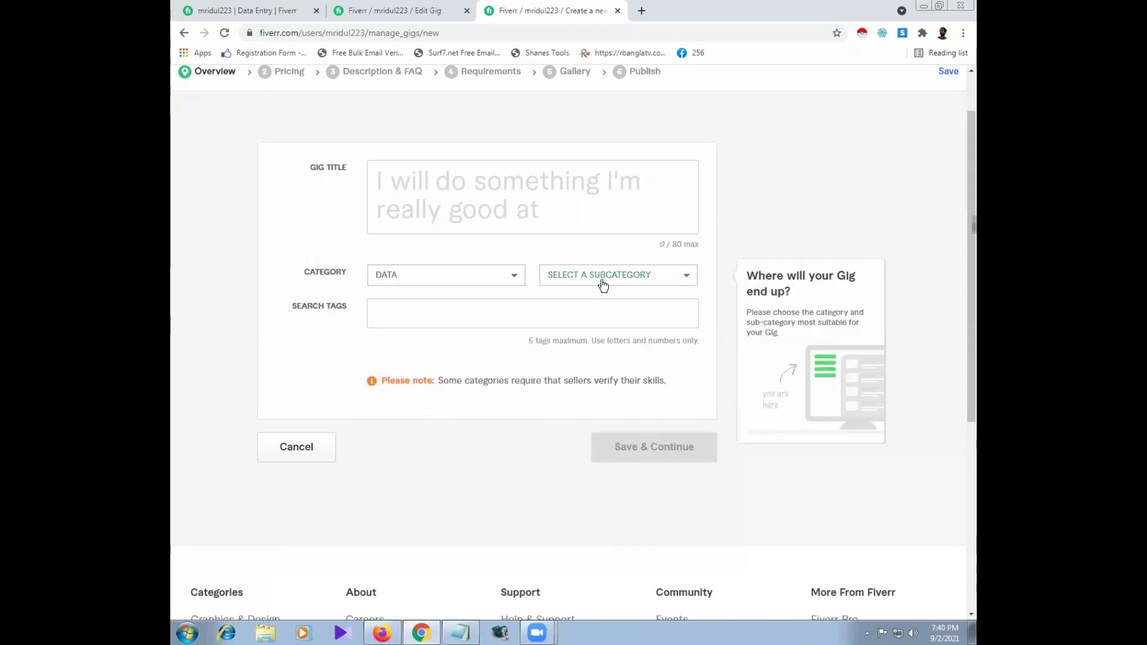
left_click(552, 282)
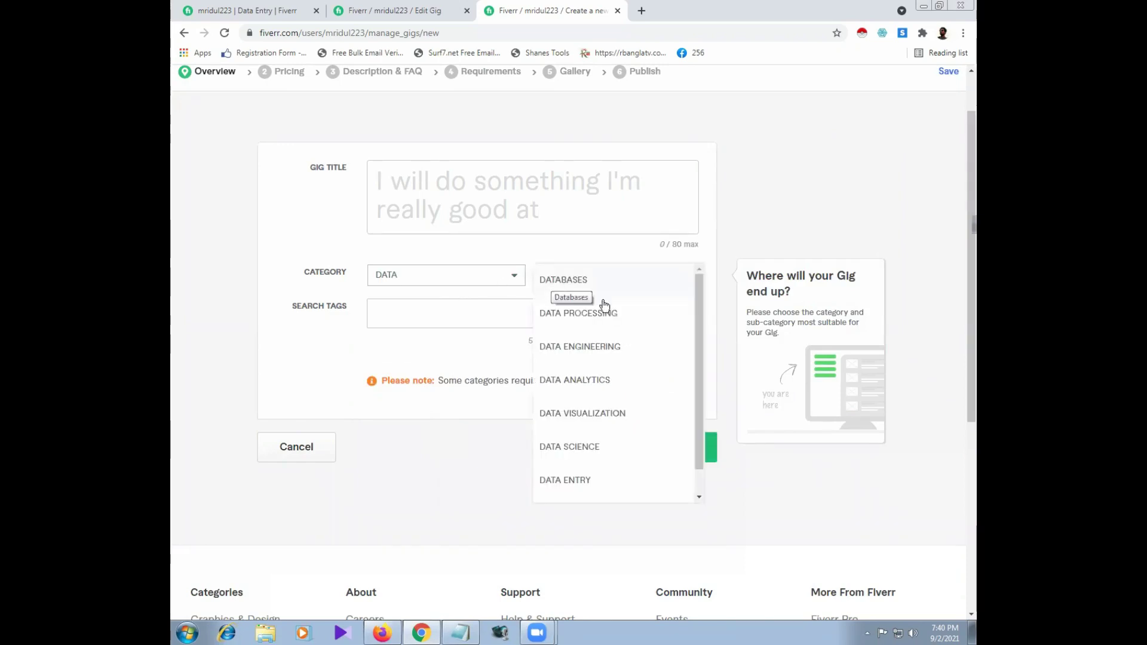
left_click(587, 482)
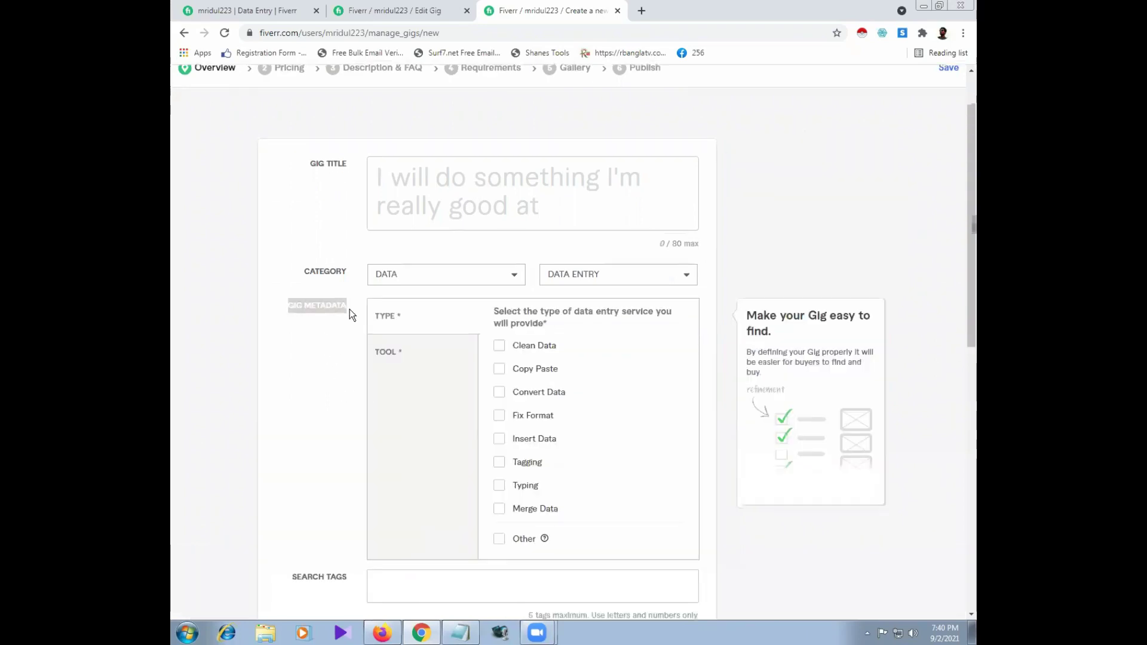
Step: Select the service types Clean Data, Copy Paste, Convert Data, Fix Format, Insert Data, Tagging, Typing and Merge Data in the gig metadata
scroll(340, 201, "down", 2)
scroll(350, 259, "up", 1)
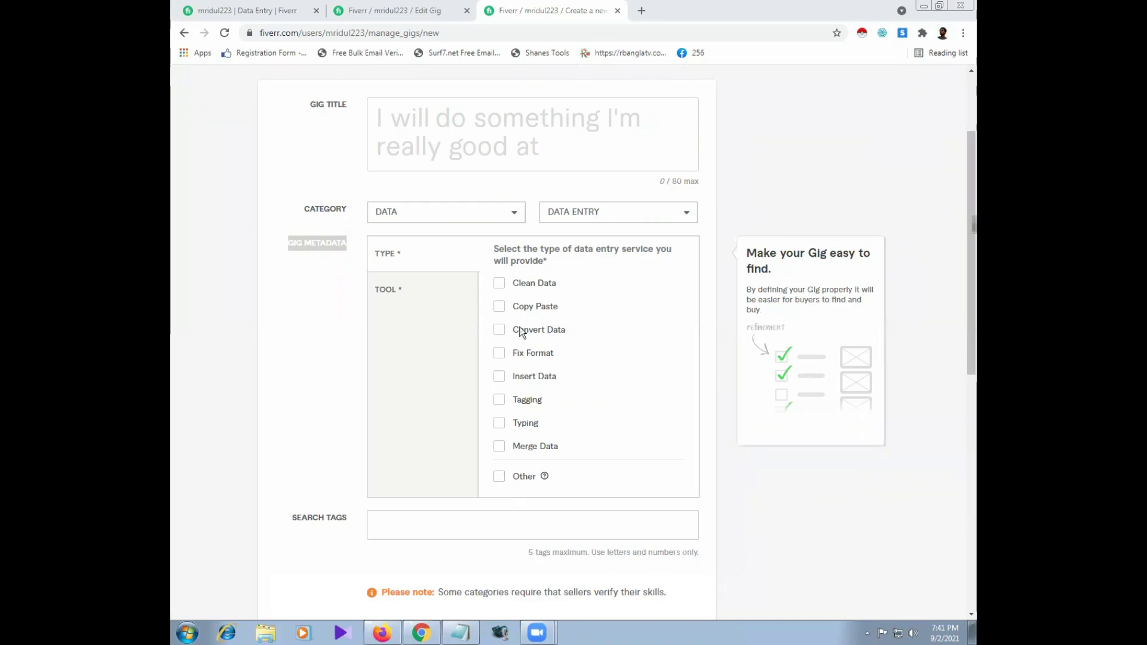
left_click(499, 283)
left_click(499, 307)
left_click(499, 331)
left_click(499, 353)
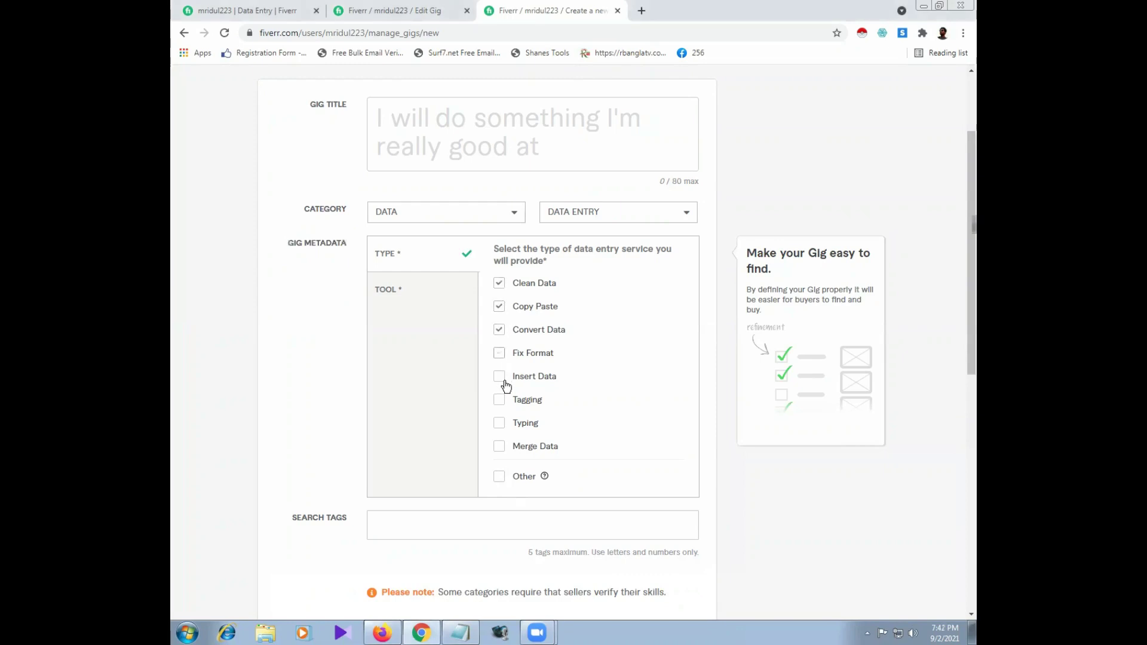
left_click(499, 423)
left_click(500, 401)
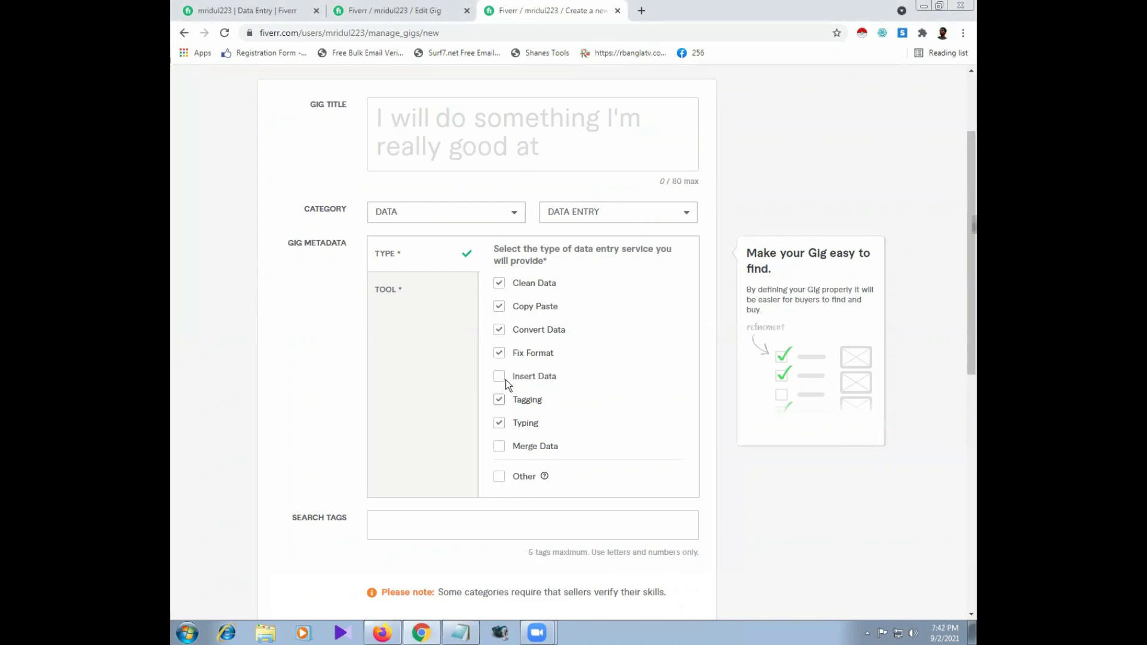
left_click(500, 446)
Step: Select Excel, Google Sheets, Other Spreadsheets, Word and PowerPoint as the gig's tools, and return to the service types
left_click(409, 295)
left_click(510, 285)
left_click(500, 306)
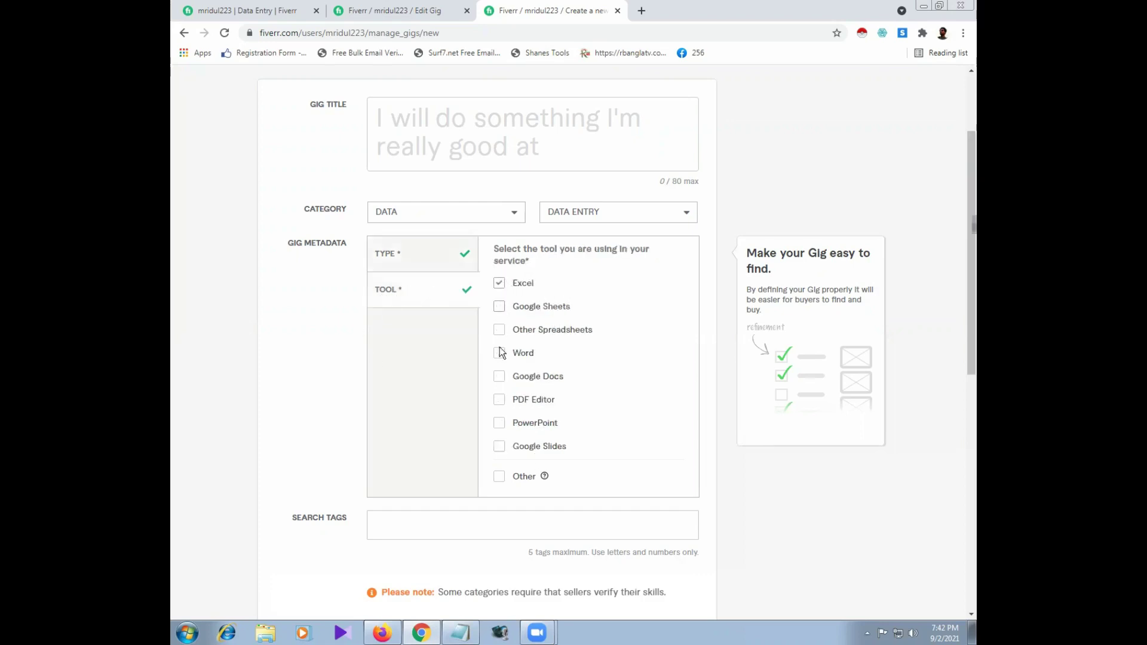
left_click(500, 332)
left_click(499, 356)
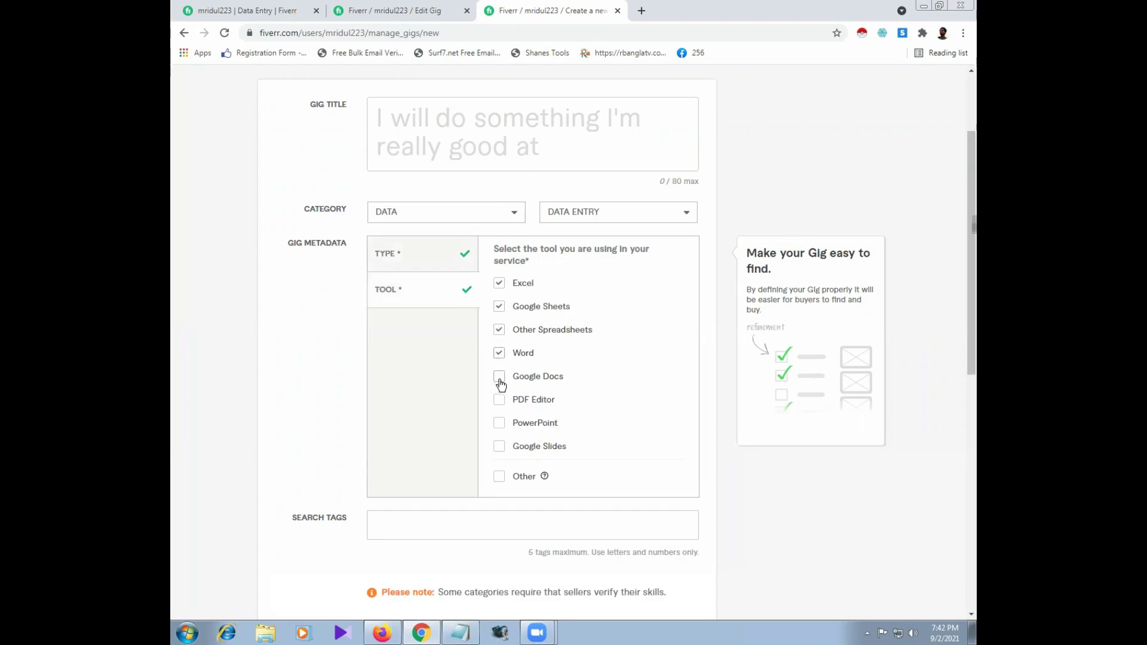
left_click(500, 424)
left_click(404, 267)
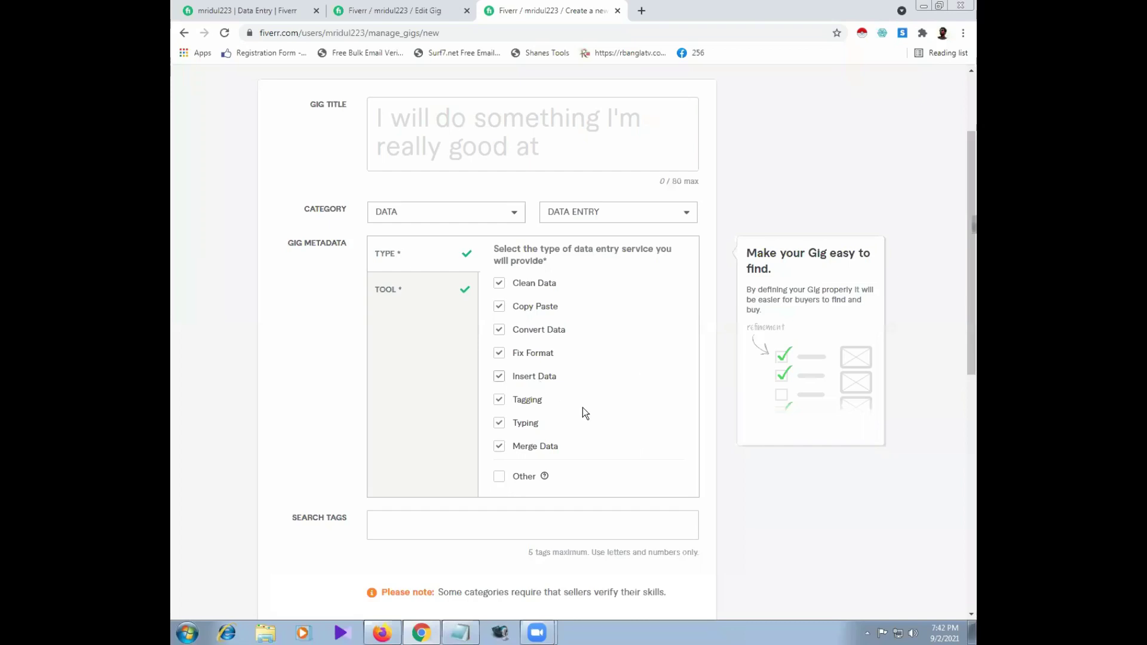
Step: Switch the Fiverr account to buying mode and search the services for "data entry"
scroll(332, 440, "down", 3)
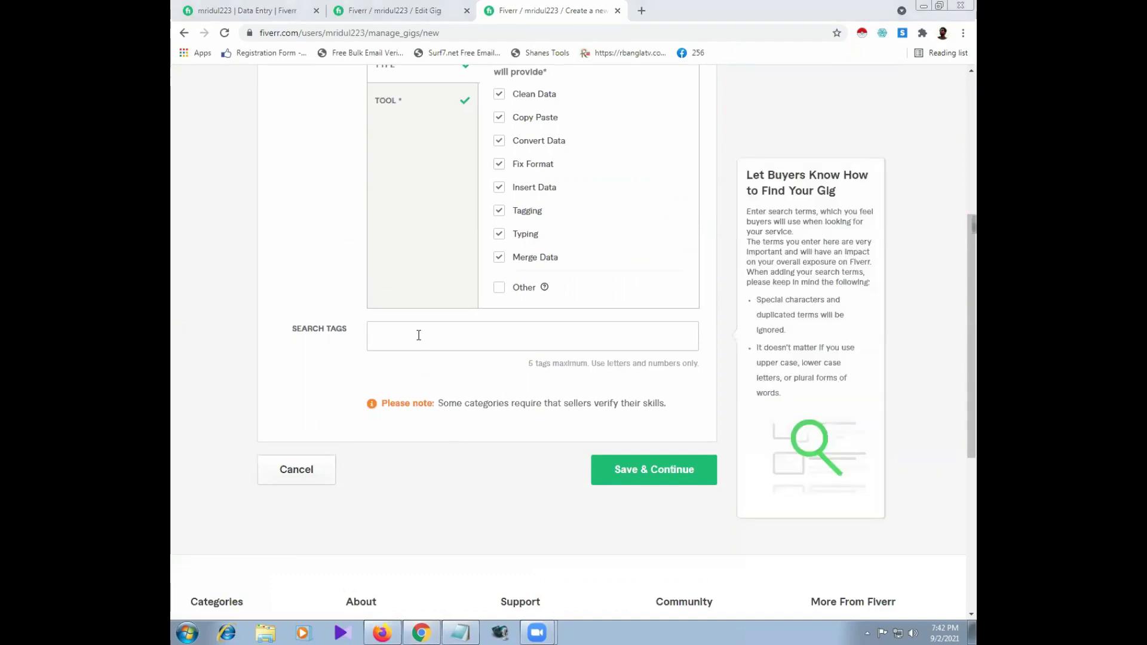
left_click(266, 11)
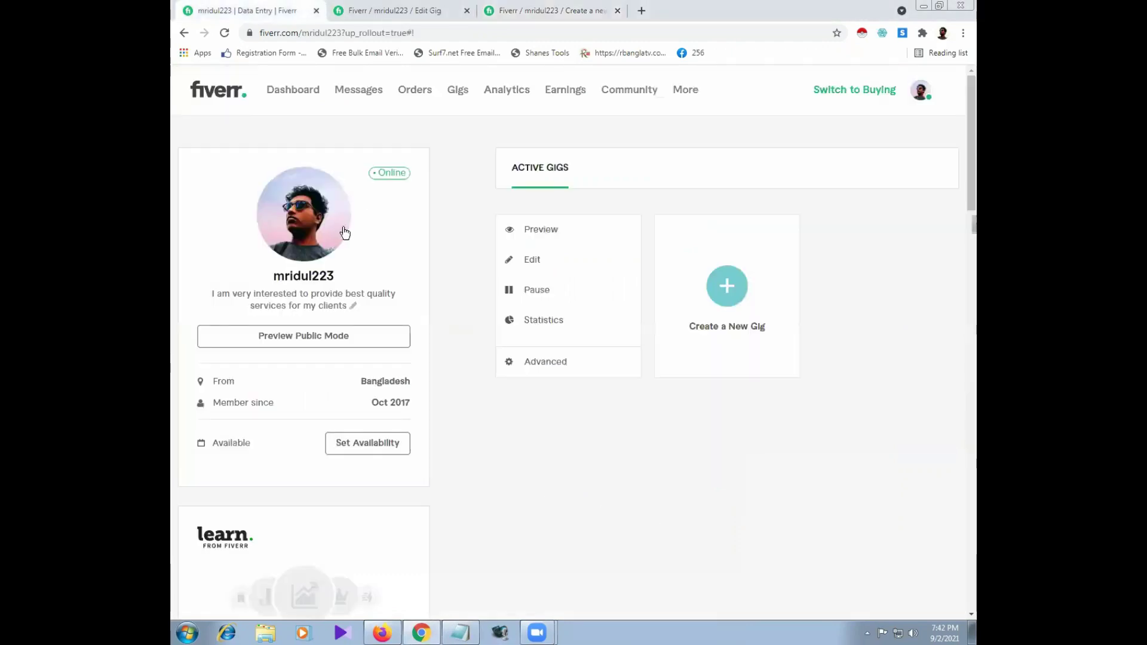
left_click(852, 90)
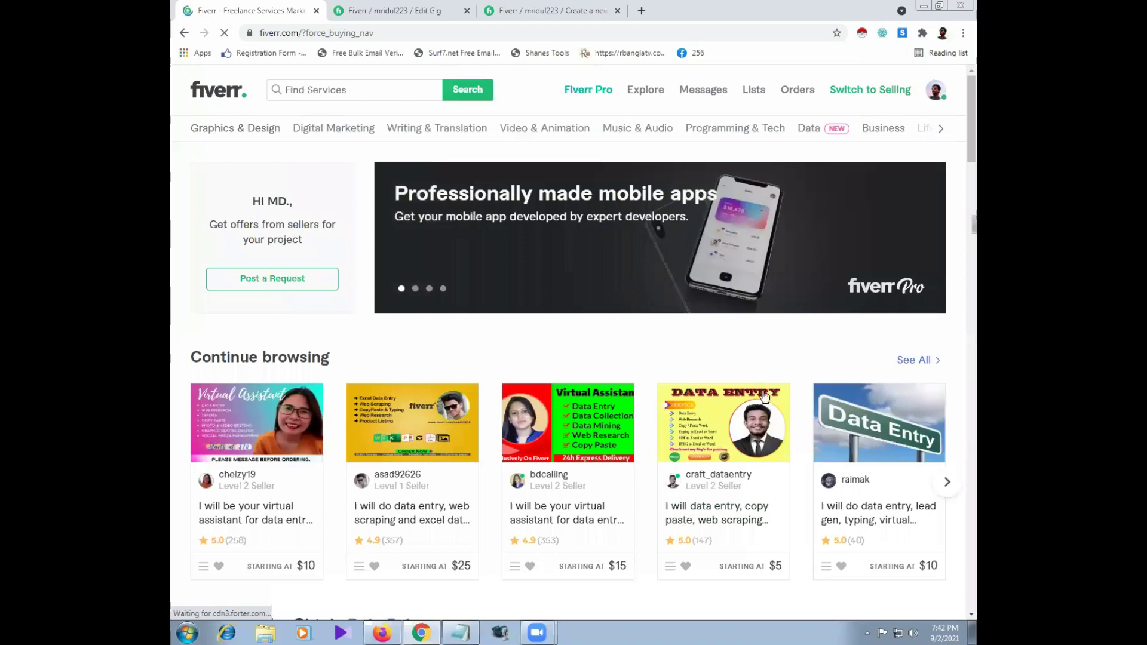
key("alt+u")
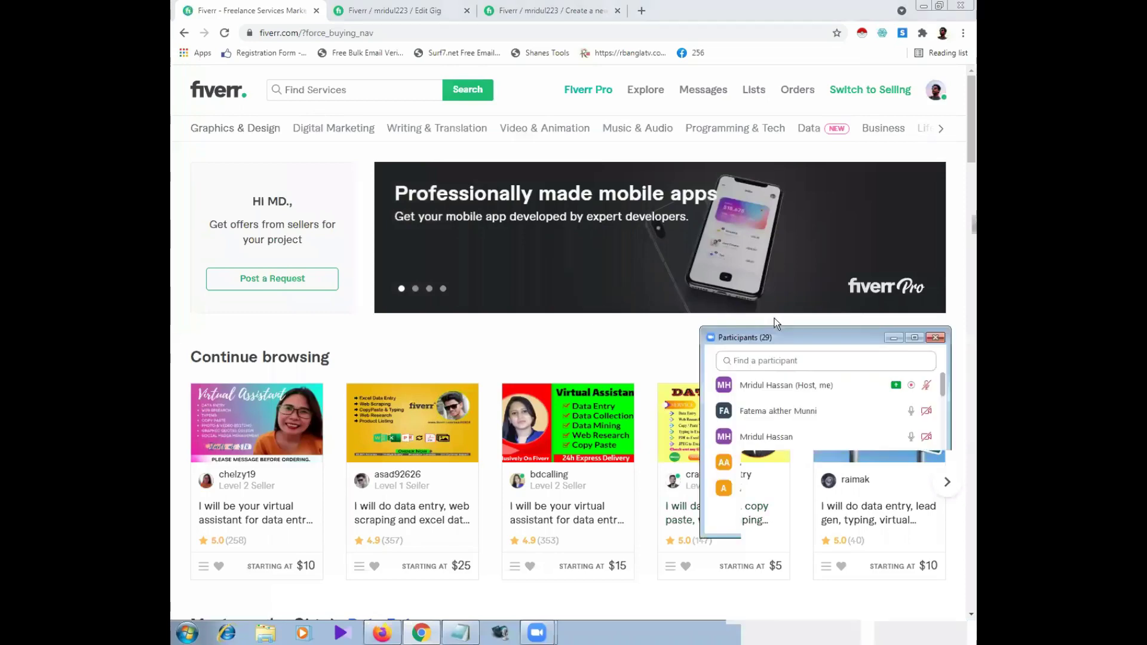
key("alt+u")
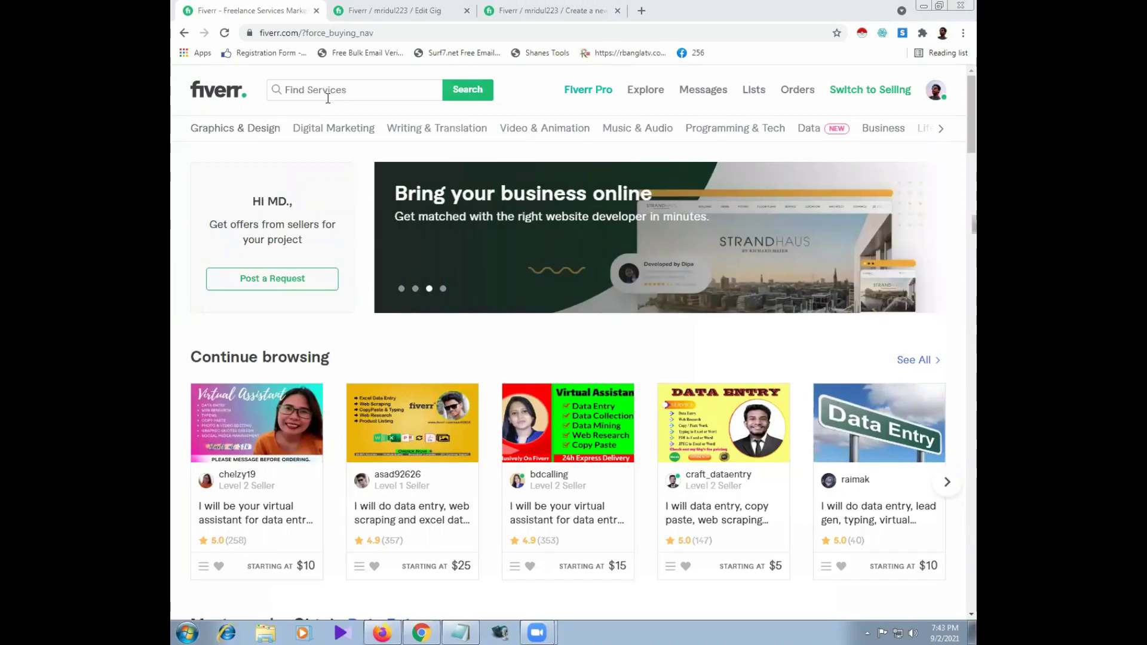
left_click(327, 98)
type("data")
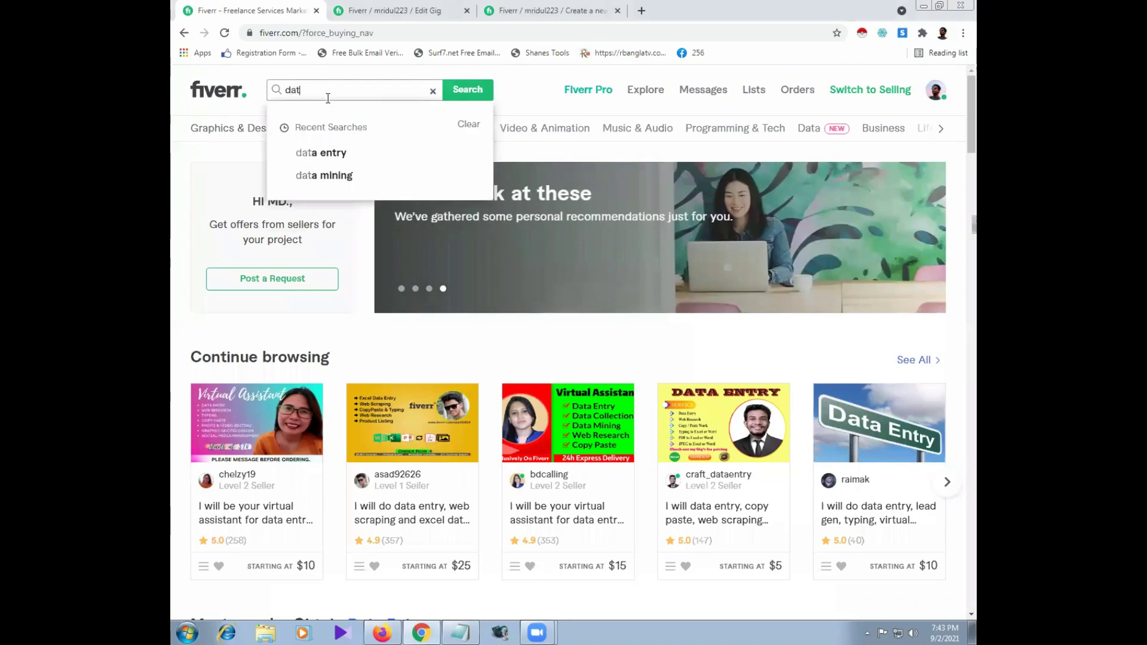
left_click(328, 153)
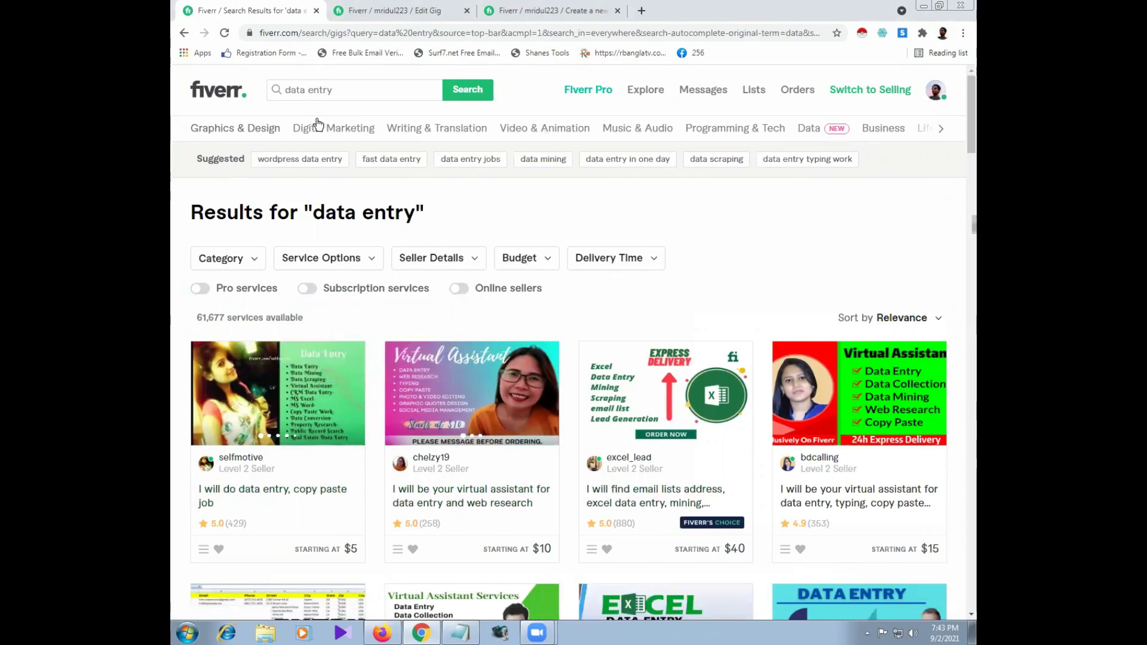
Step: Return to the new gig form and add the suggested search tag "data entry"
left_click(547, 10)
left_click(421, 349)
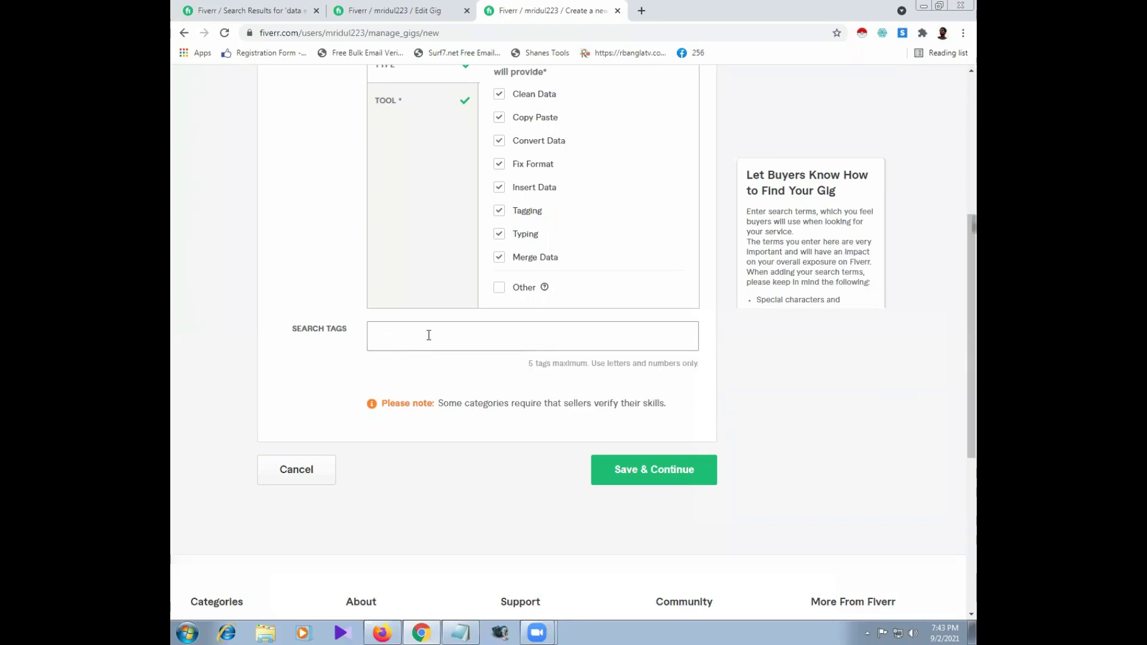
type("DATS")
key("BackSpace")
type("A")
key("BackSpace")
key("BackSpace")
key("BackSpace")
key("BackSpace")
type("da")
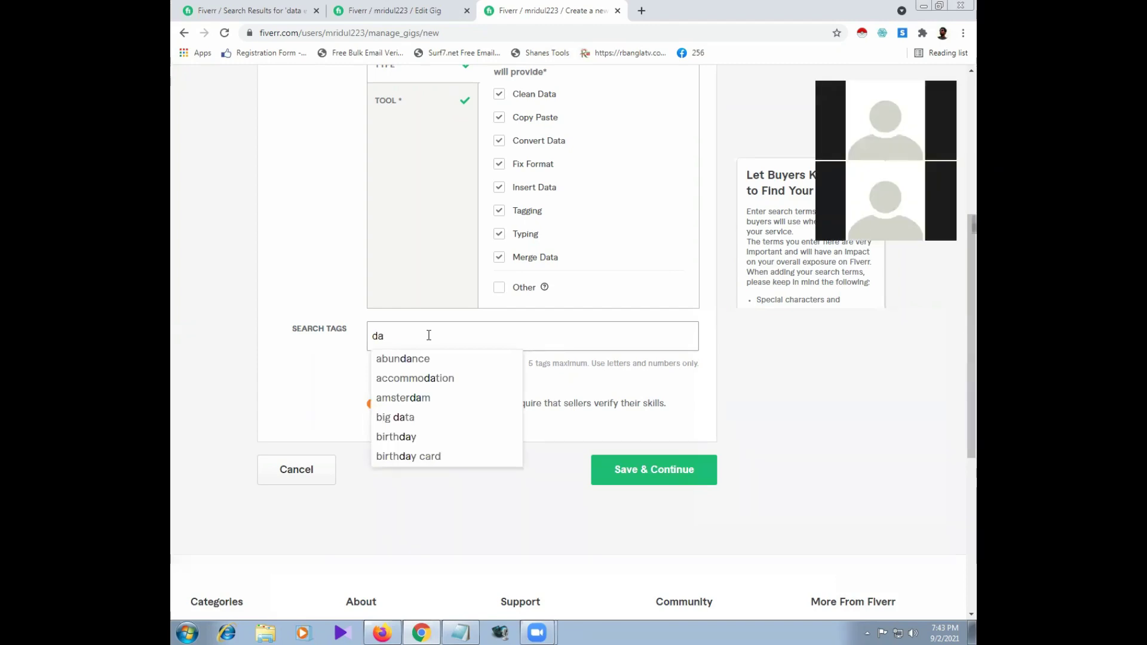
type("ta")
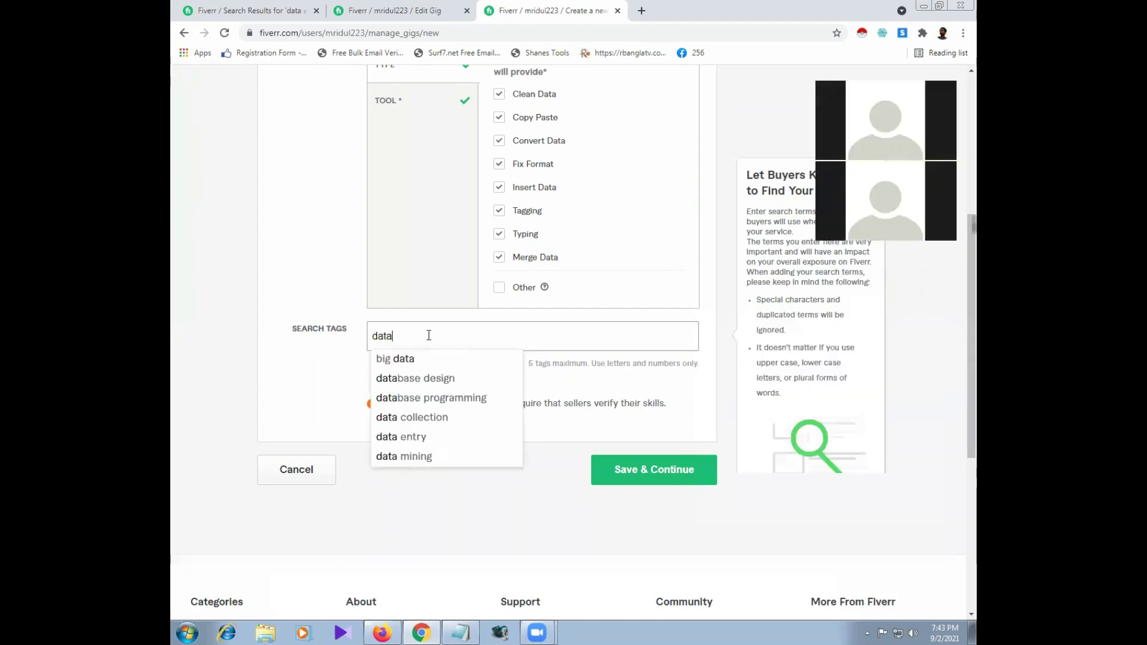
left_click(404, 439)
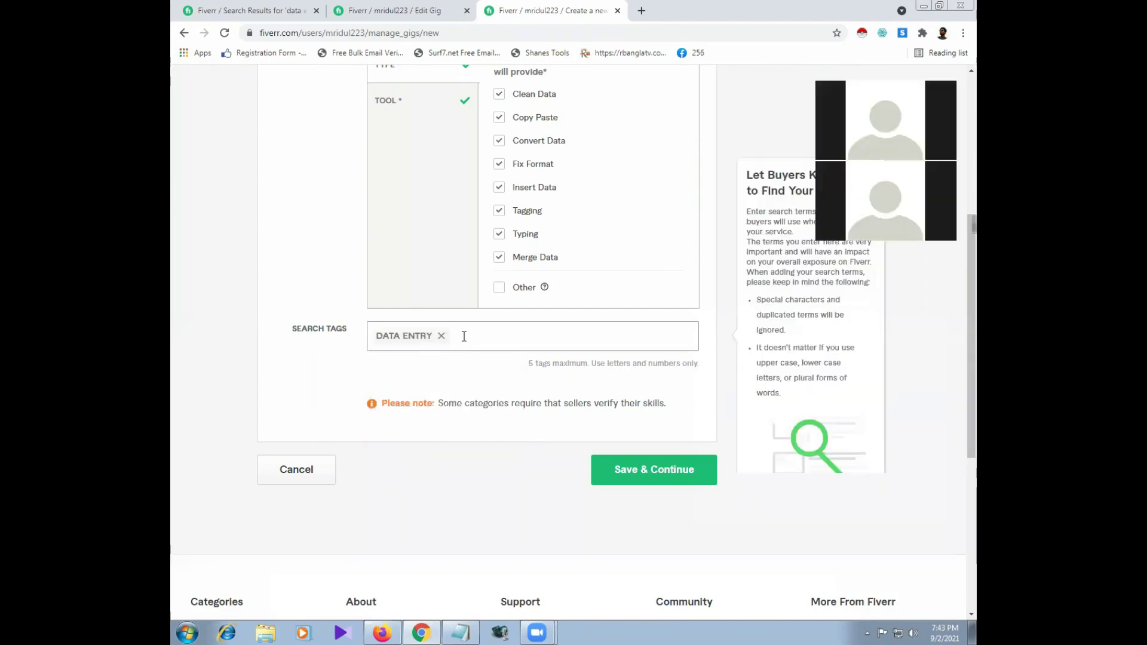
Step: Look up "pdf" in the search tags and add the suggested tag "convert pdf"
left_click(682, 441)
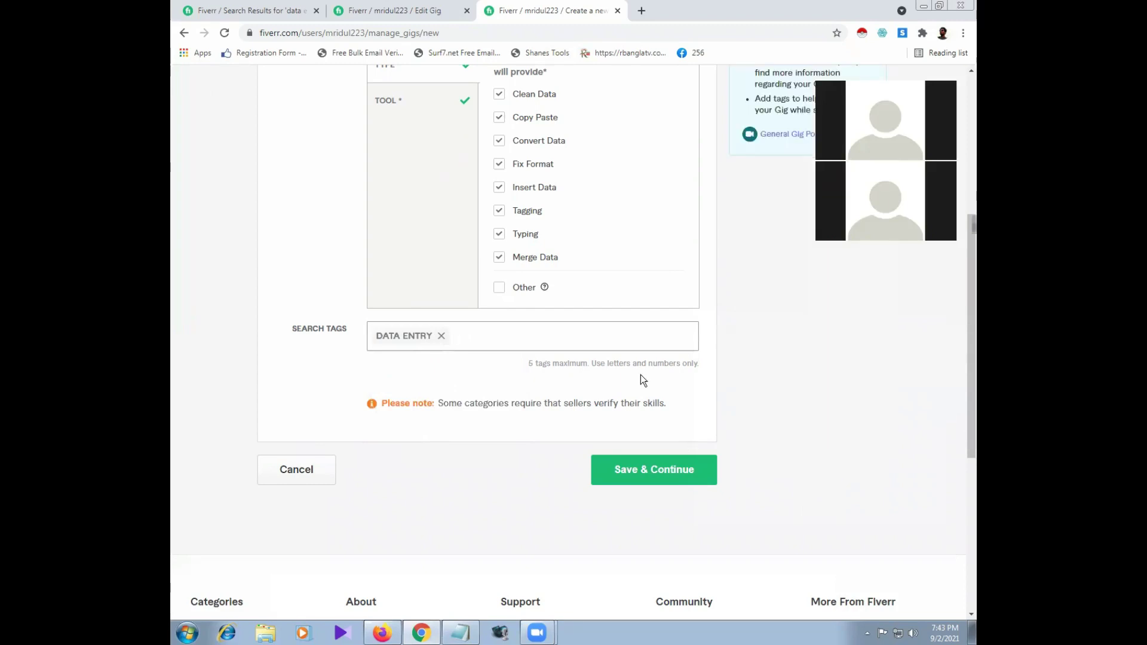
mouse_move(642, 353)
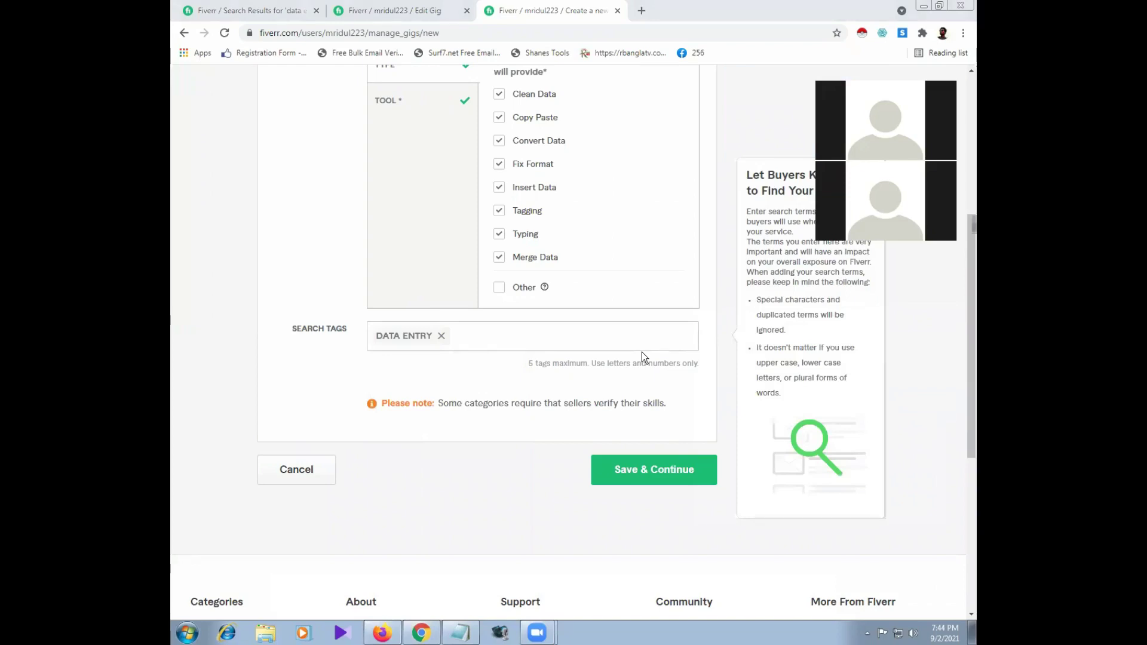
left_click(433, 345)
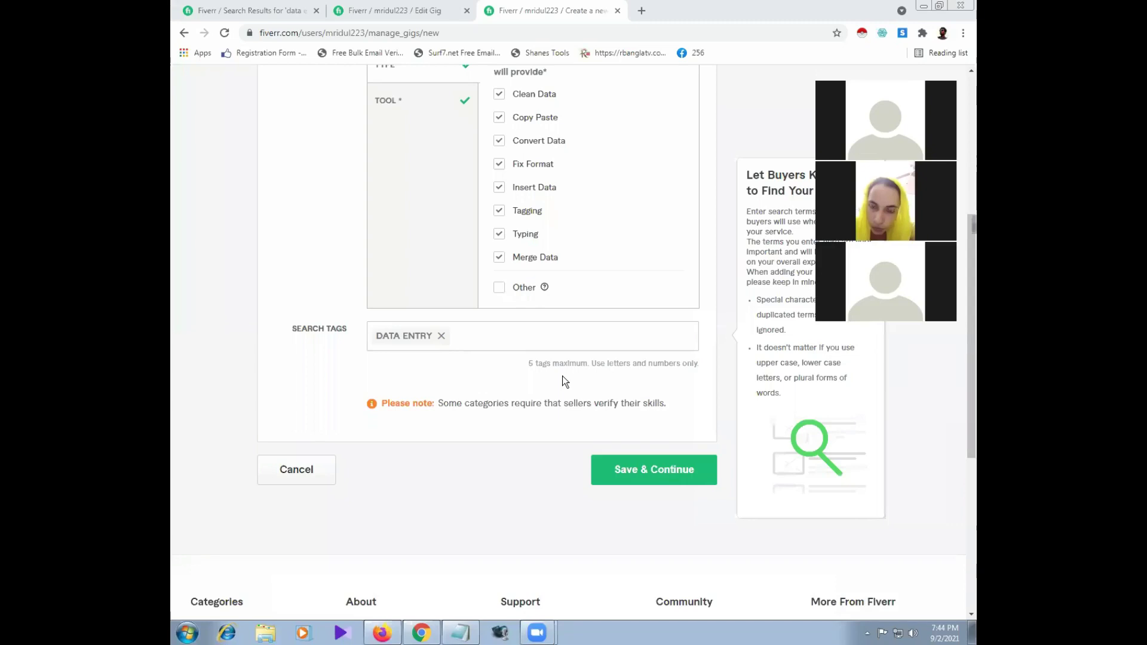
left_click(480, 345)
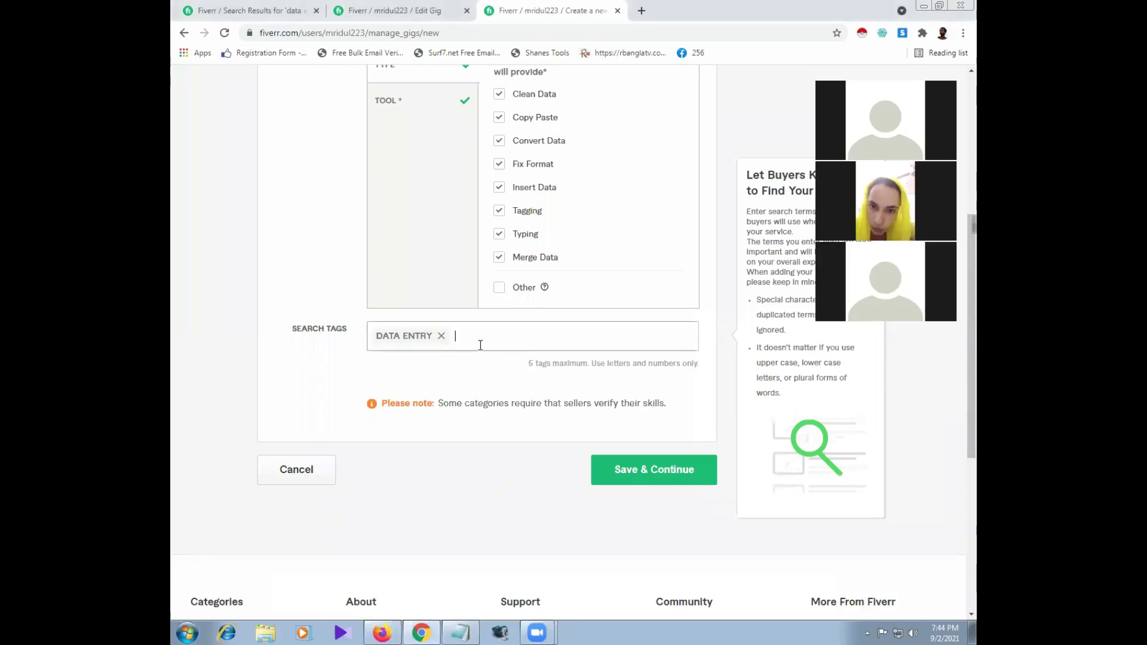
type("pdf")
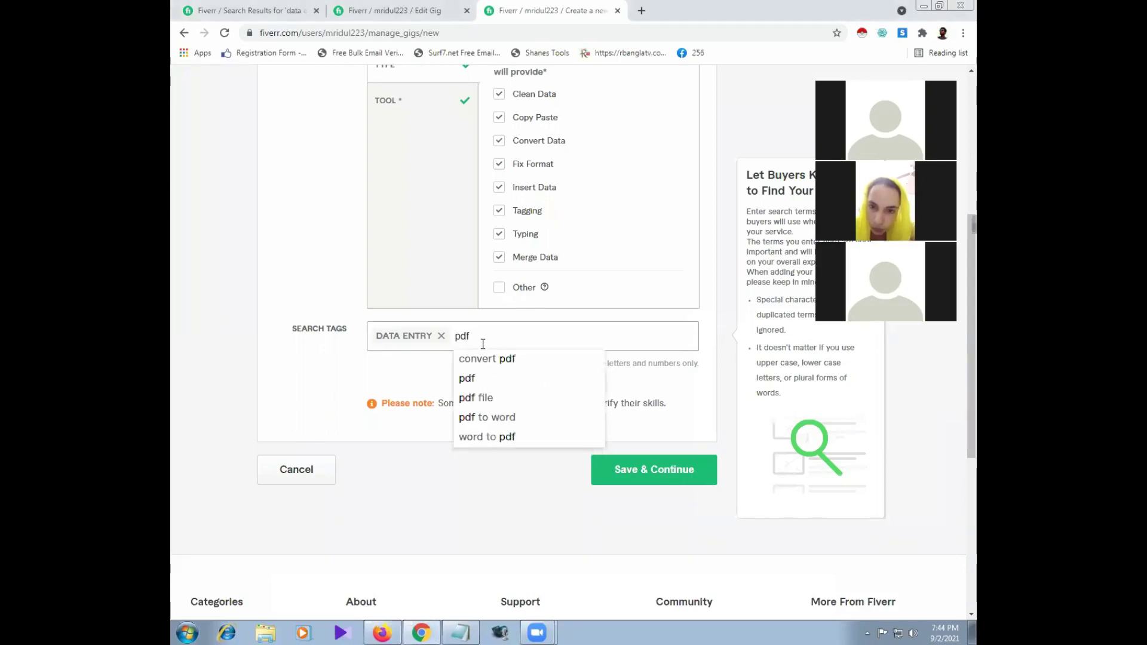
left_click(491, 362)
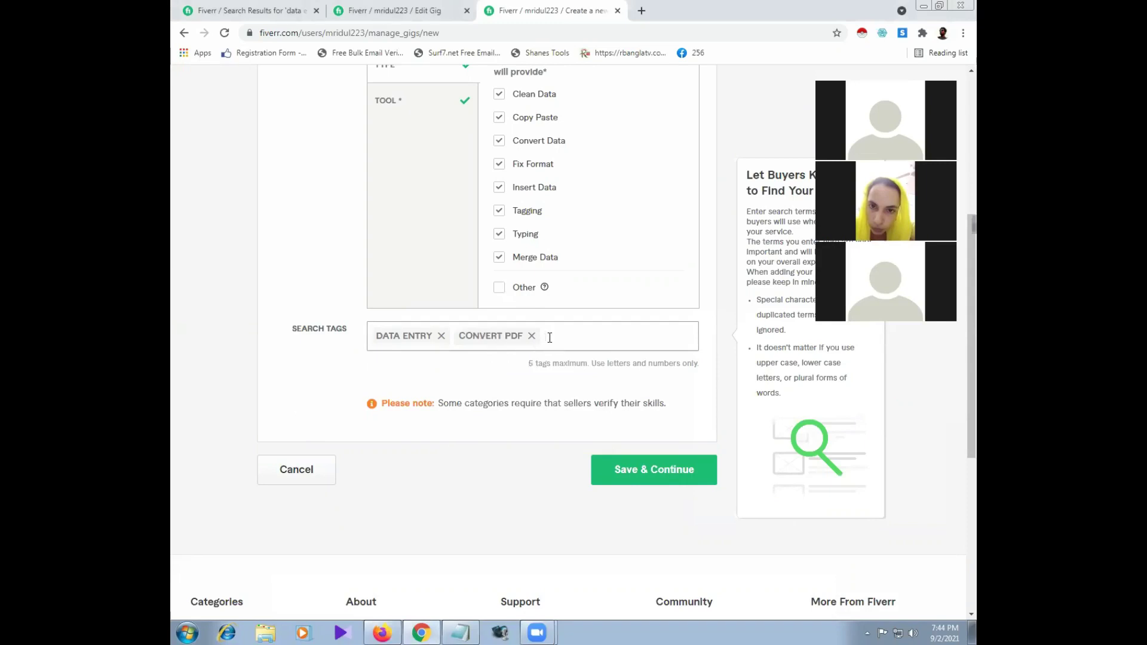
Step: Look up "exc" in the search tags and add the suggested tag "microsoft excel"
type("ex")
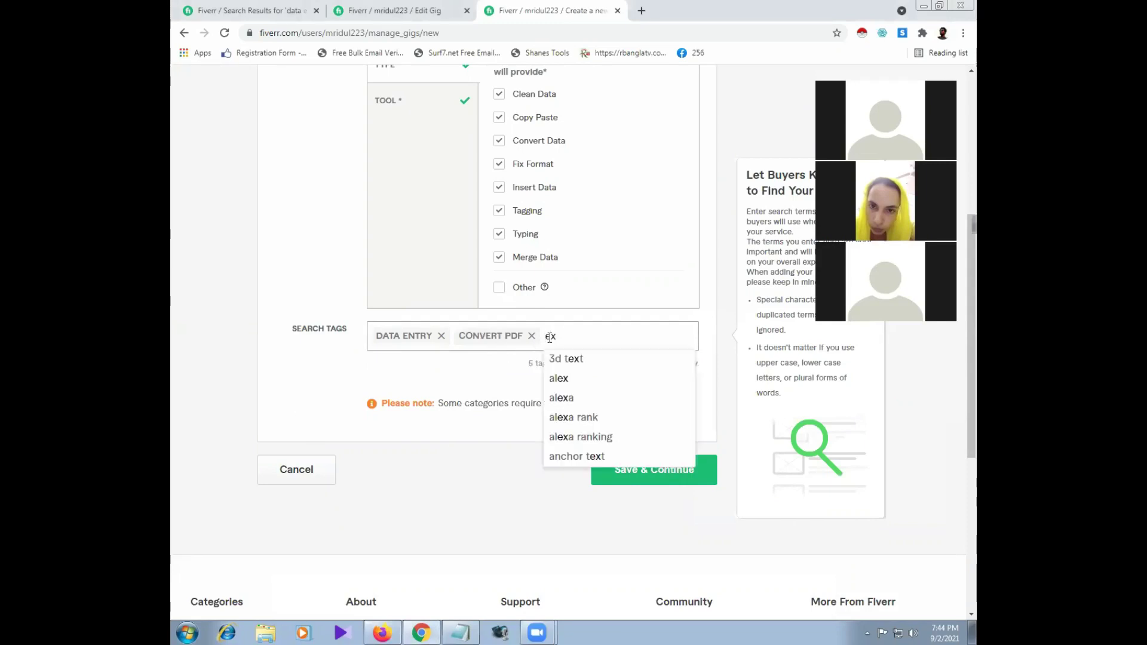
type("c")
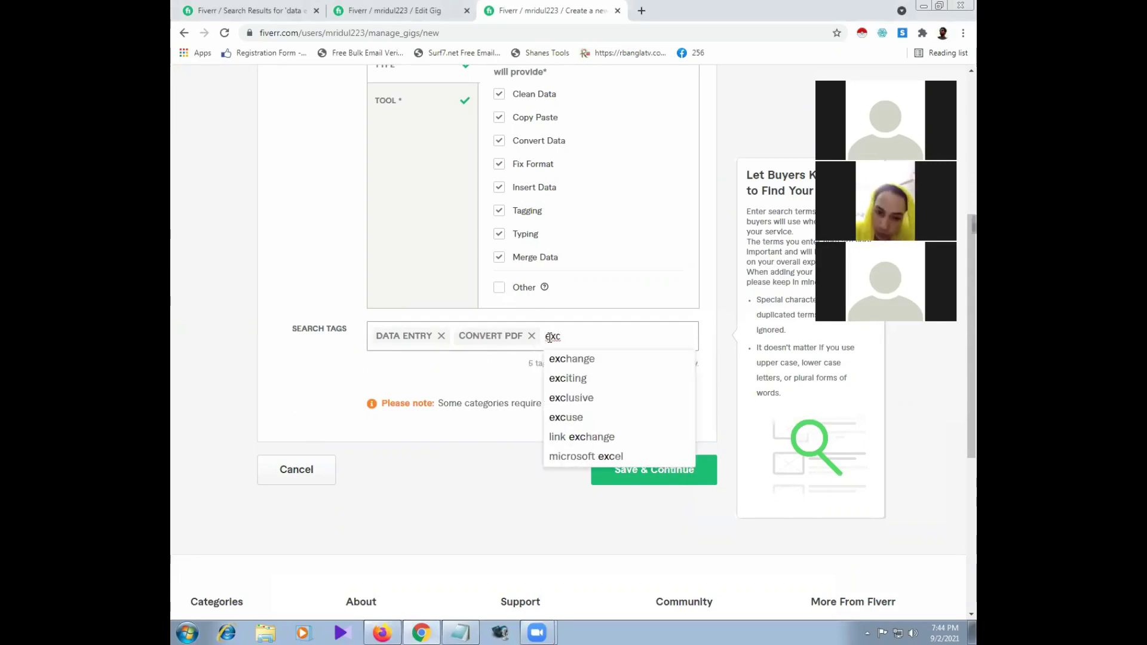
left_click(598, 457)
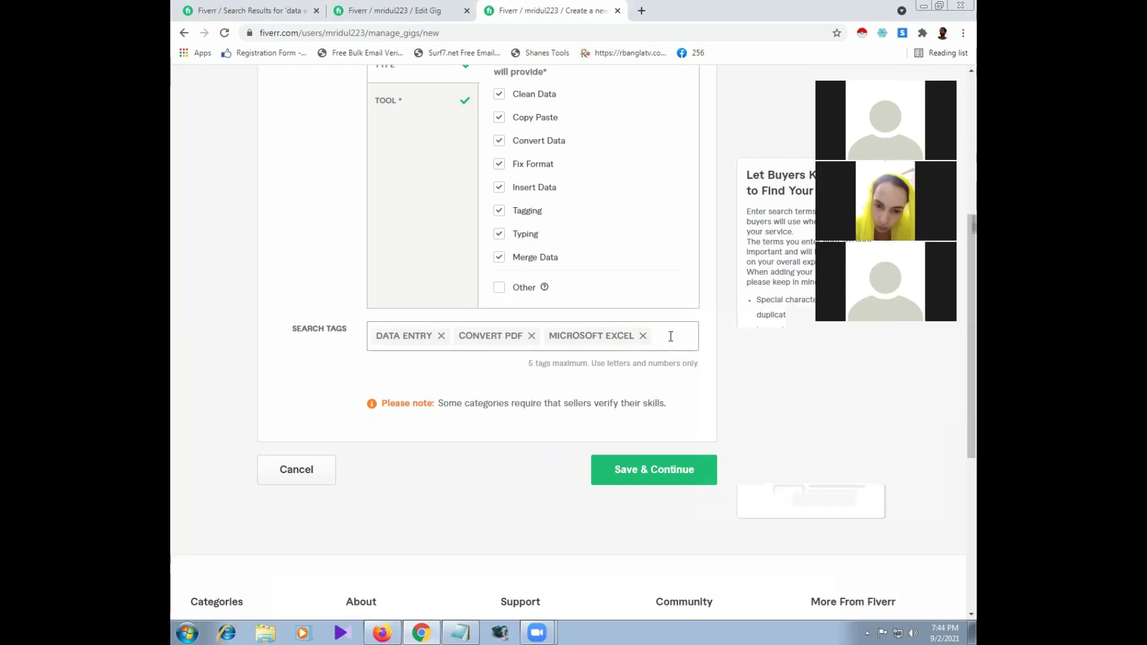
Step: Look up "word" in the search tags and select the entered term for replacement
type("word")
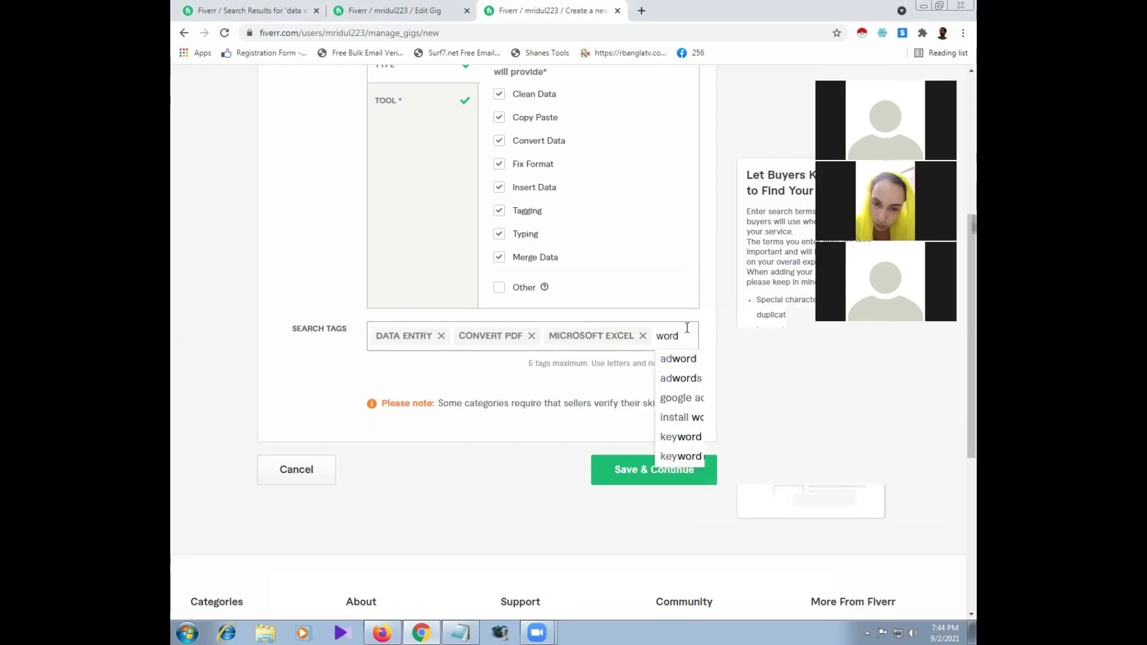
left_click(765, 300)
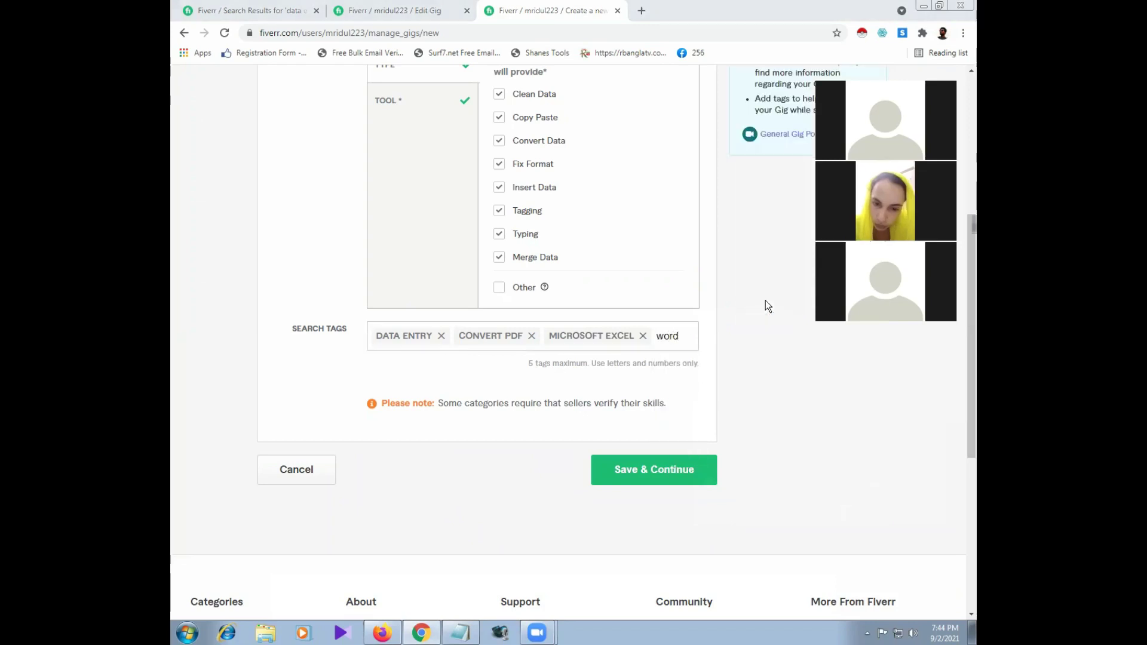
left_click(684, 336)
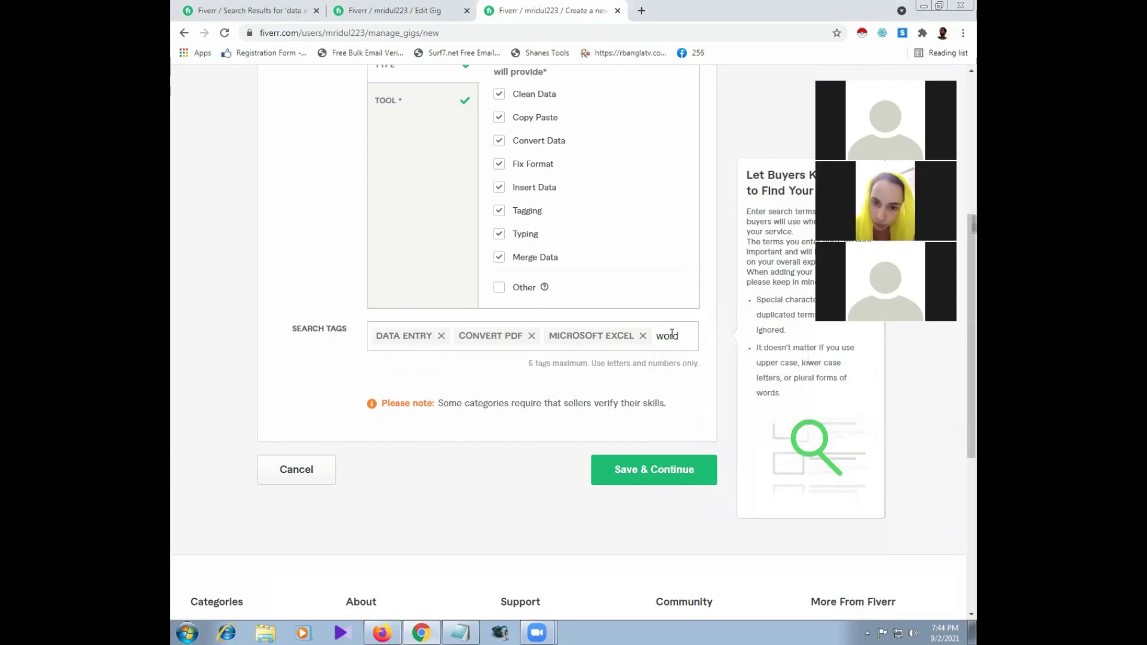
left_click_drag(685, 336, 608, 365)
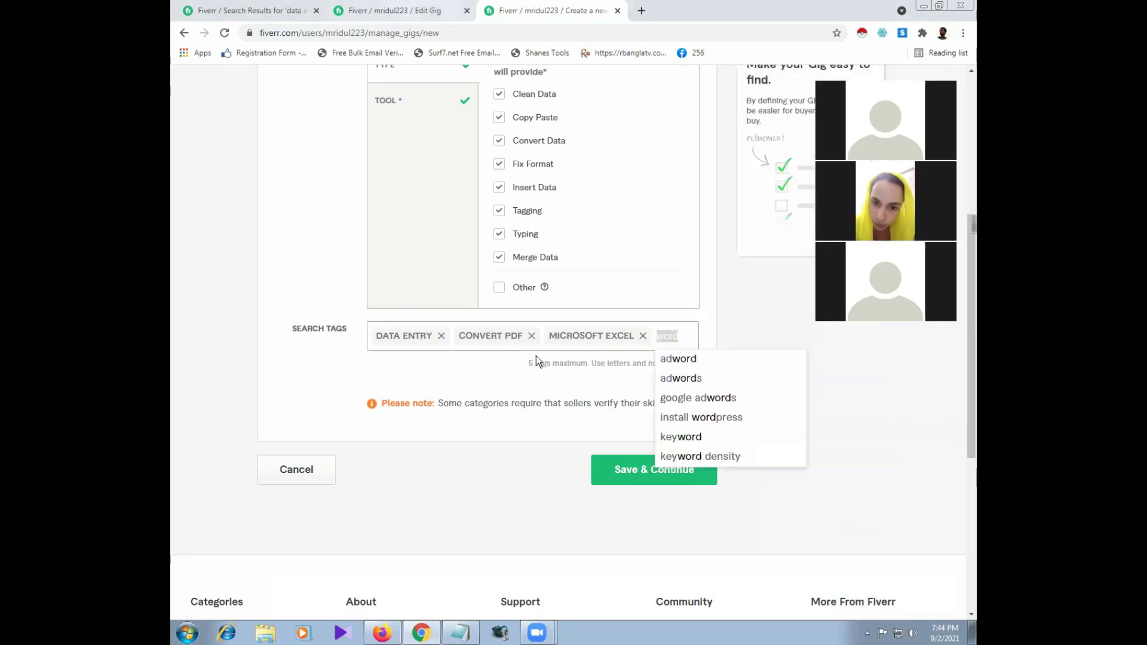
Step: Look up "data" in the search tags and add the suggested tag "data mining"
type("da")
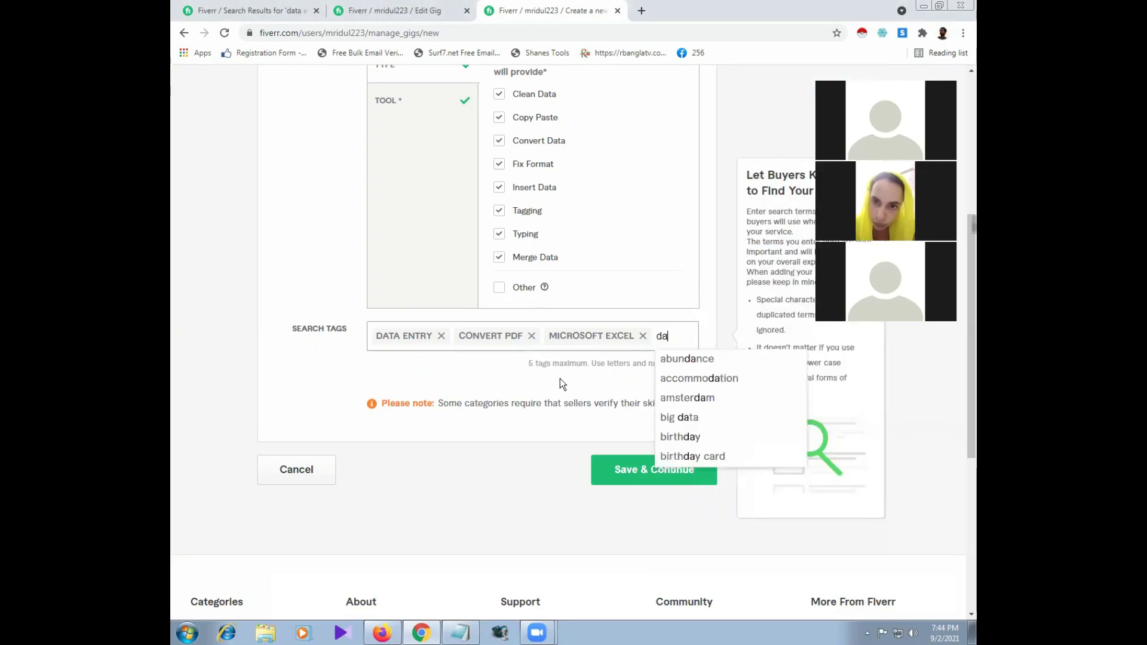
type("ta")
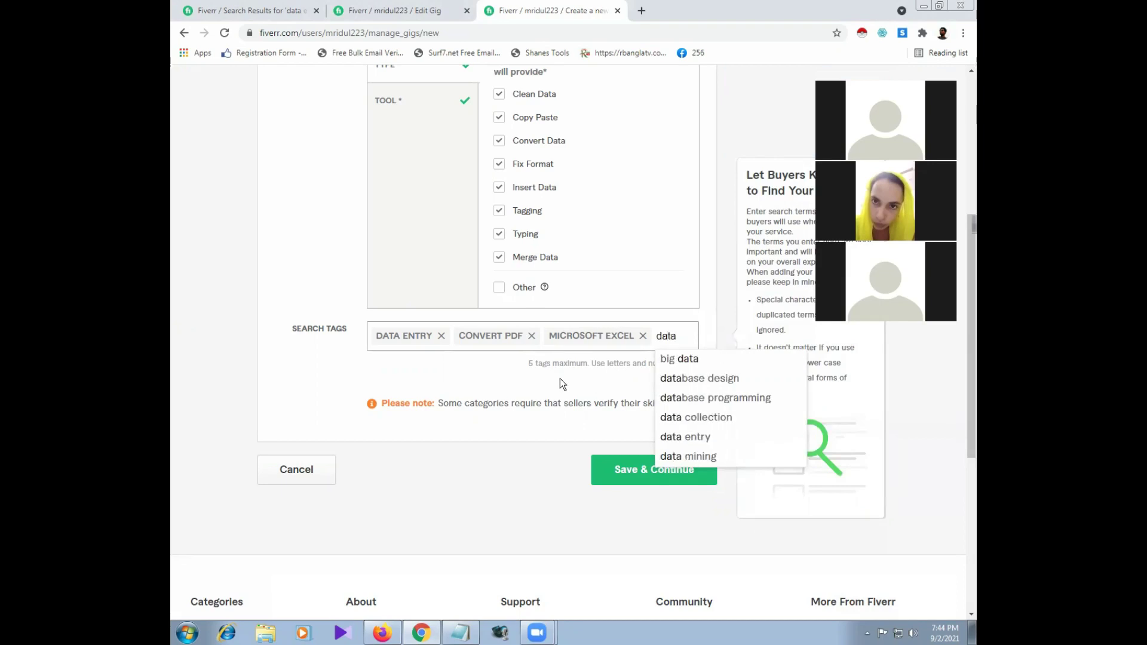
left_click(692, 460)
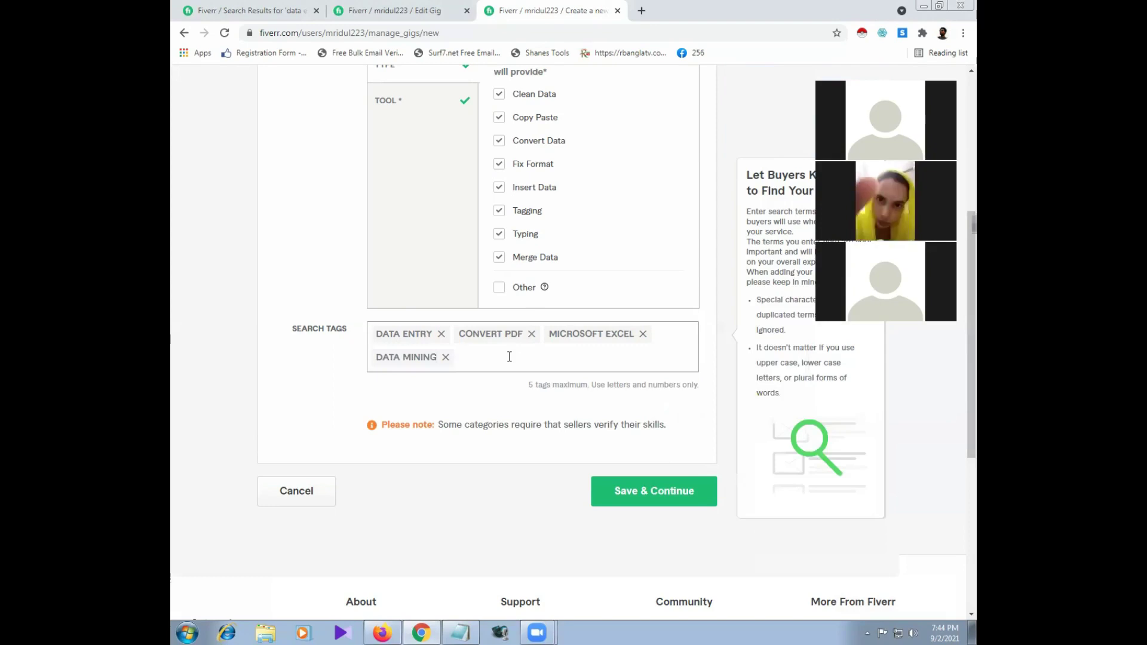
Step: Look up "web" in the search tags, clear that term and remove the tag "data mining"
type("we")
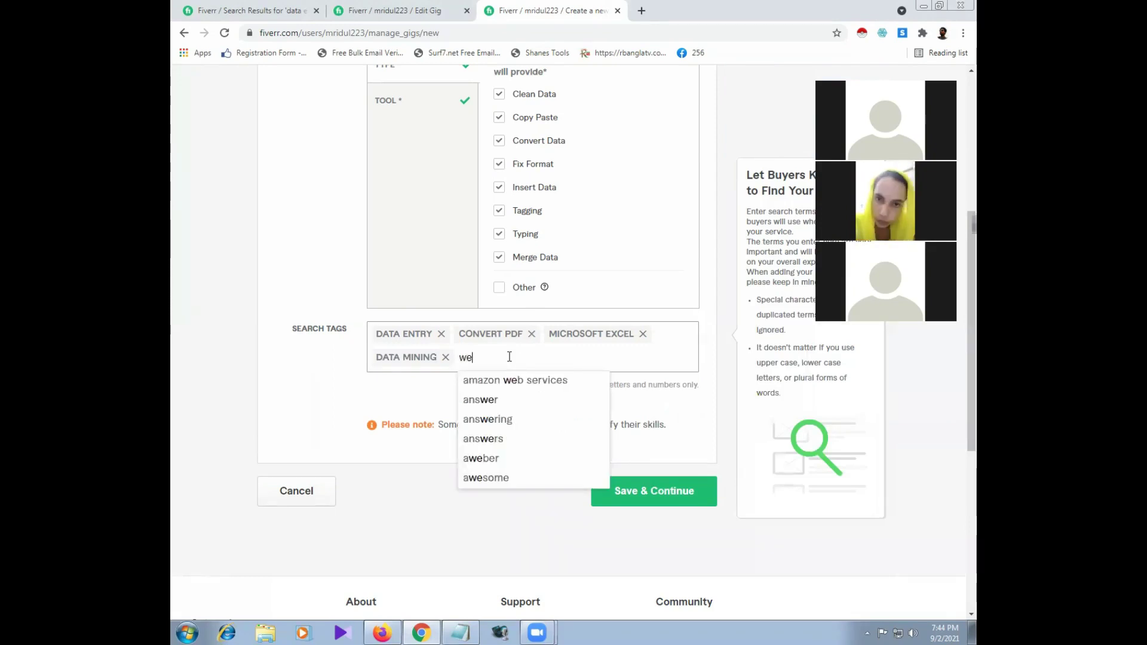
type("b r")
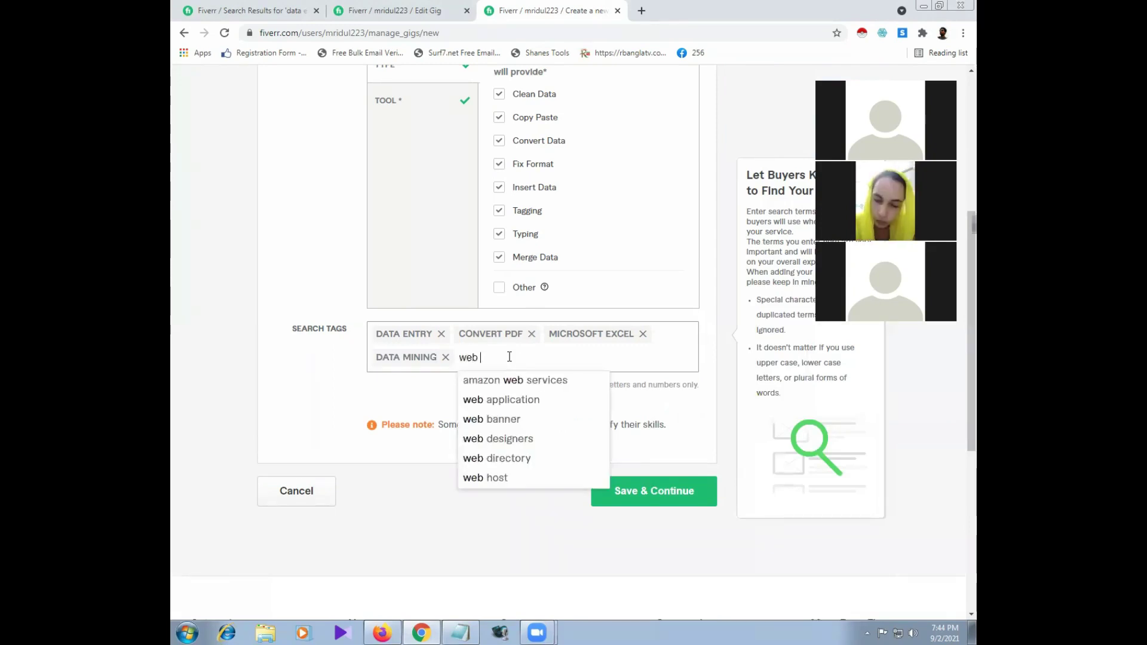
key("BackSpace")
key("BackSpace")
key("BackSpace")
key("BackSpace")
key("BackSpace")
key("BackSpace")
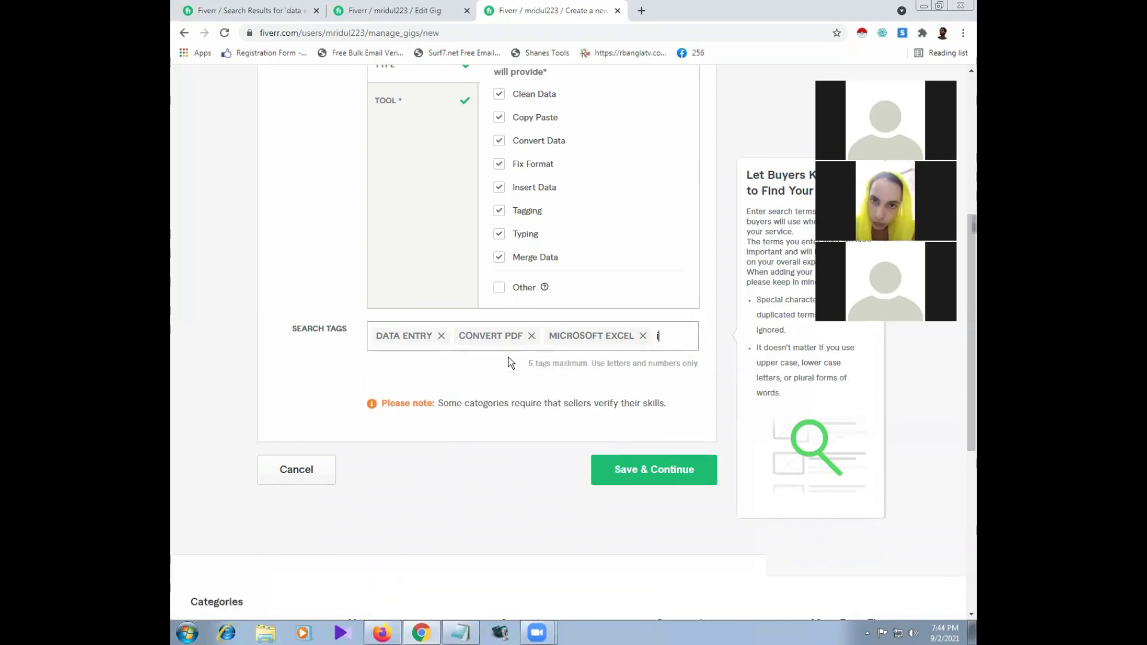
Step: Look up "internet" in the search tags and add the suggested tag "internet researcher"
type("inter")
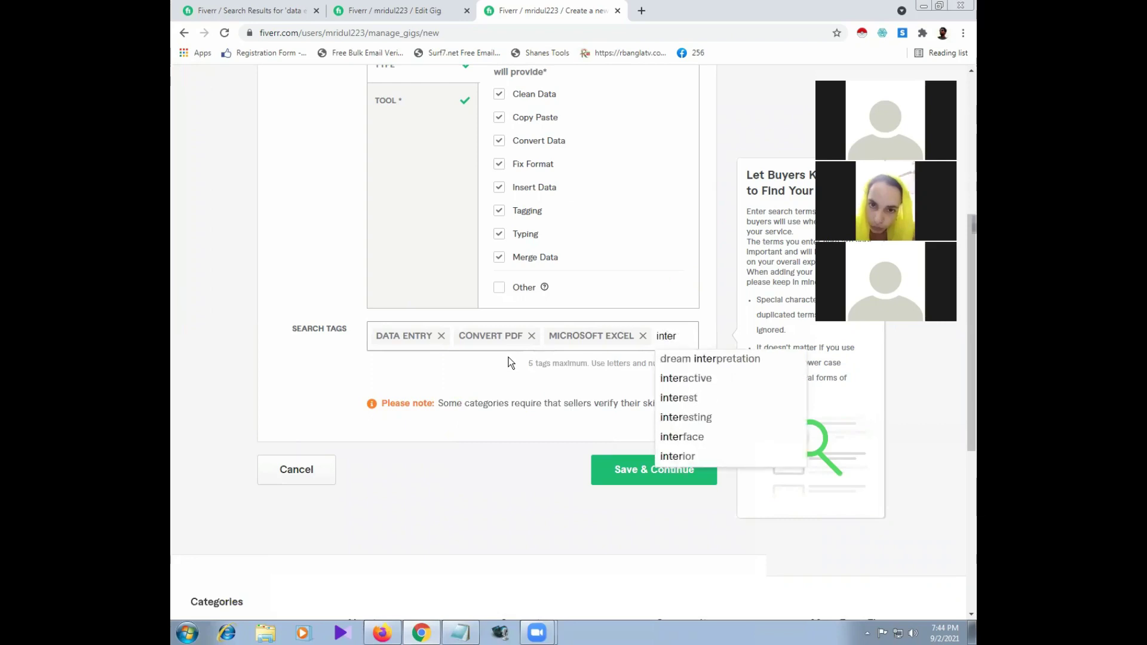
type("net")
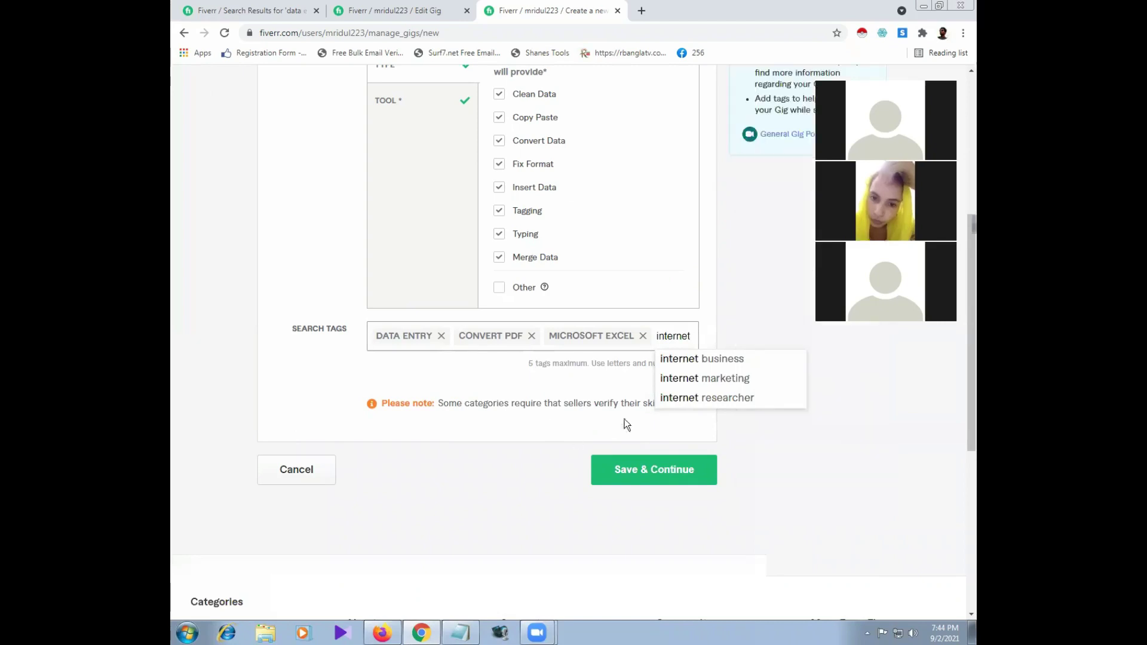
left_click(705, 398)
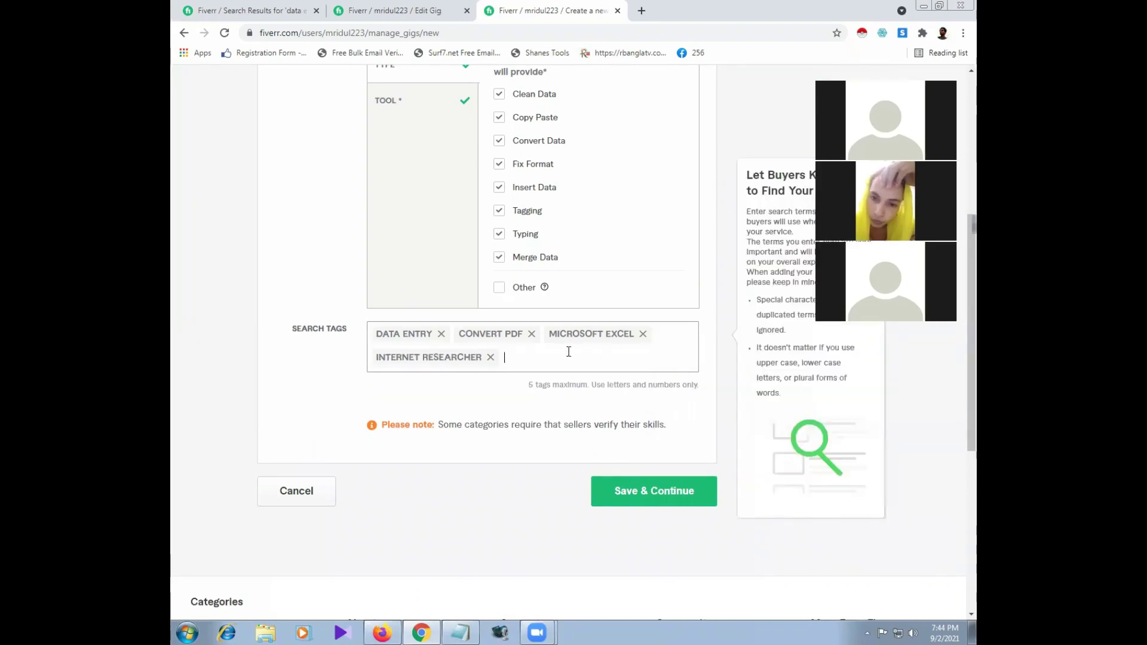
Step: Look up "data m" in the search tags and add the suggested tag "data mining"
type("data m")
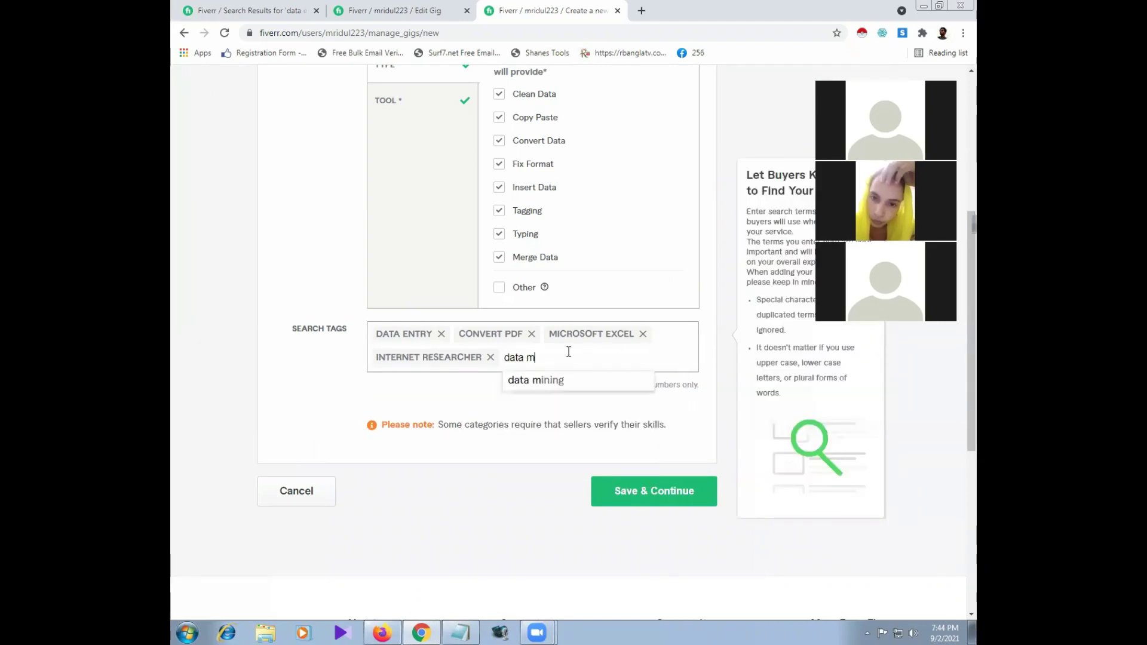
left_click(562, 380)
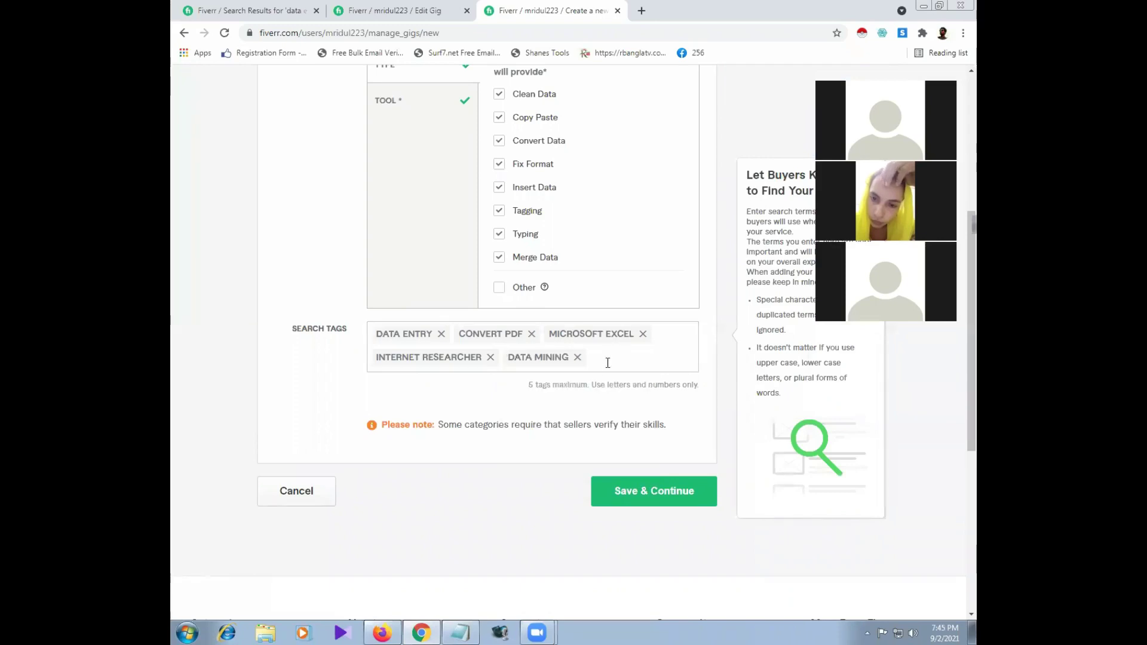
left_click(796, 430)
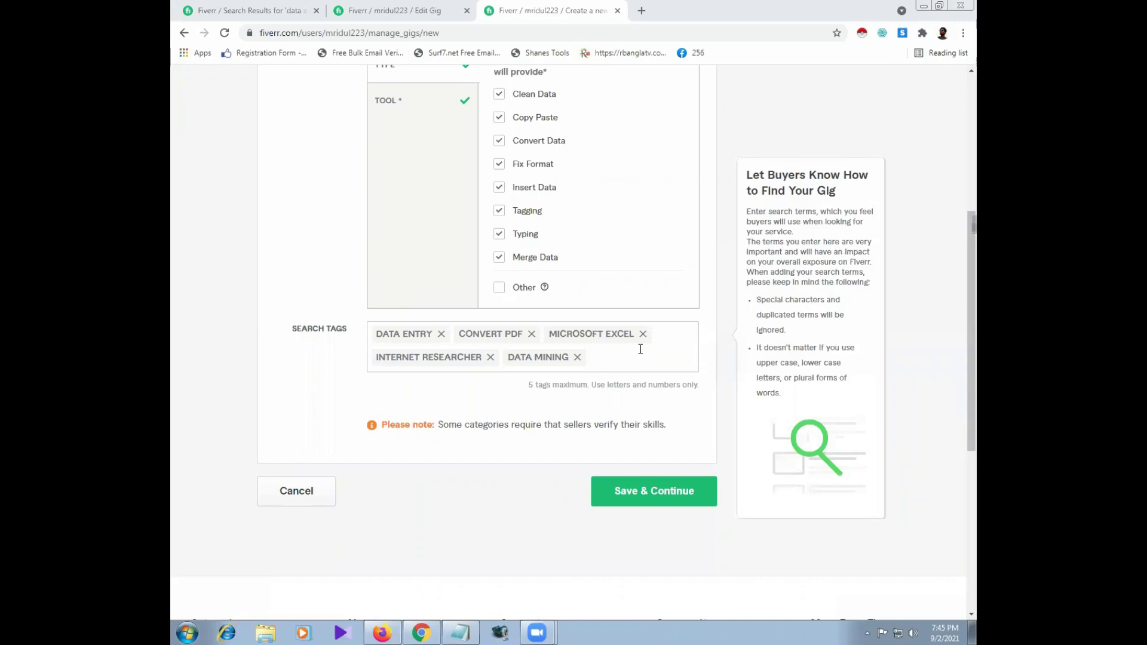
Step: Highlight the note about the maximum number of tags below the search tags
triple_click(605, 357)
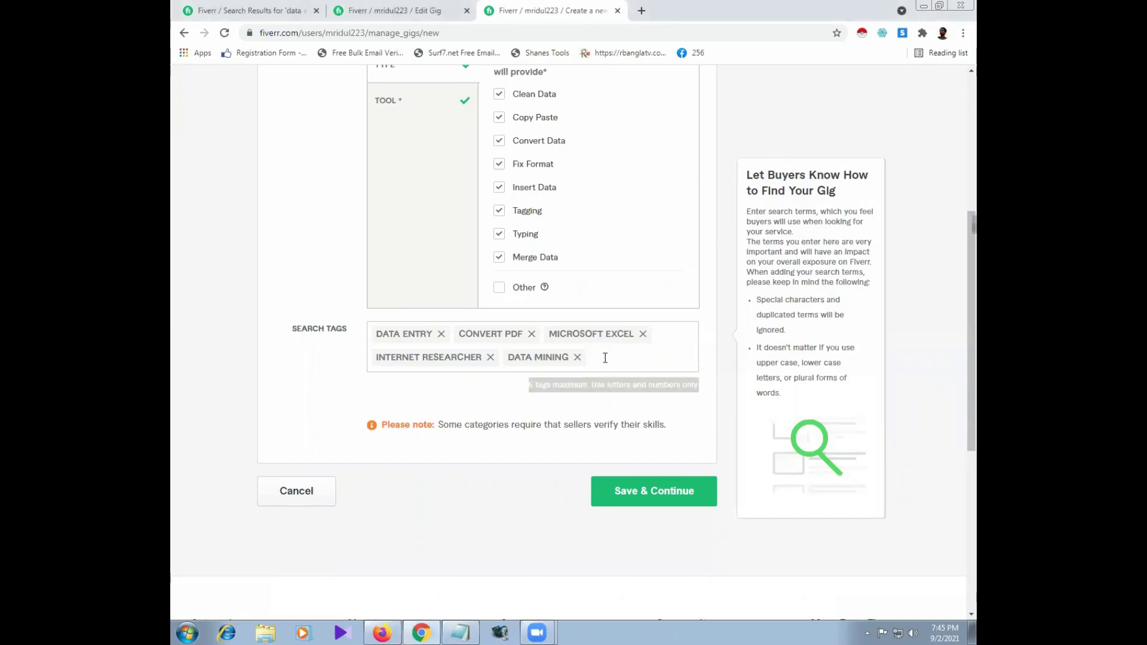
left_click(589, 397)
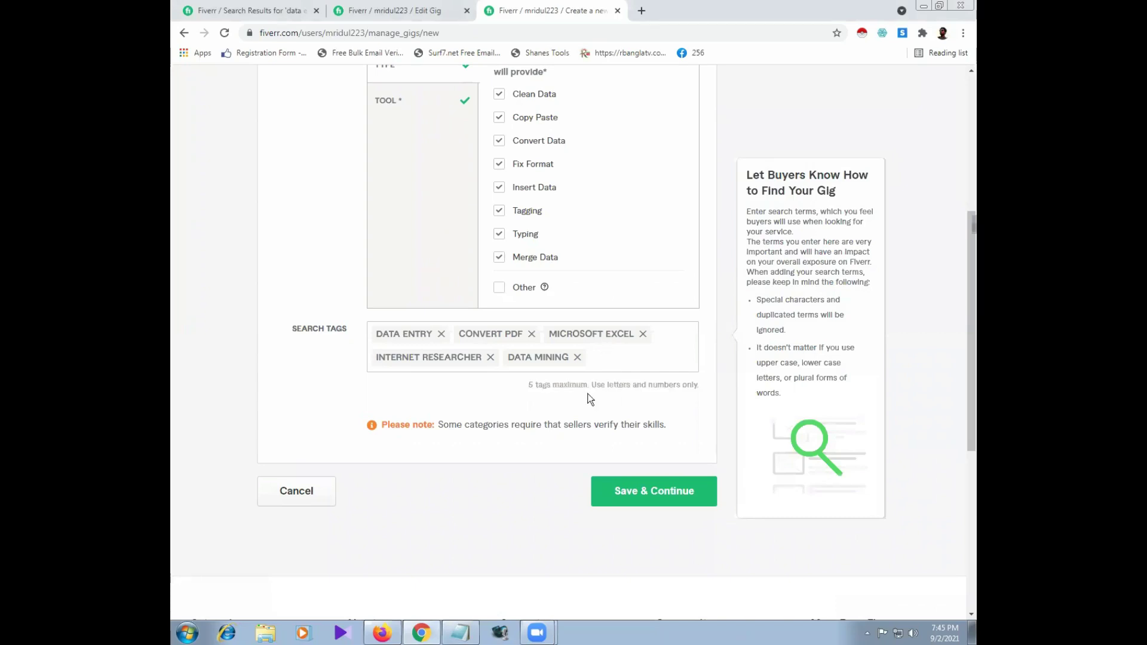
left_click_drag(522, 386, 604, 395)
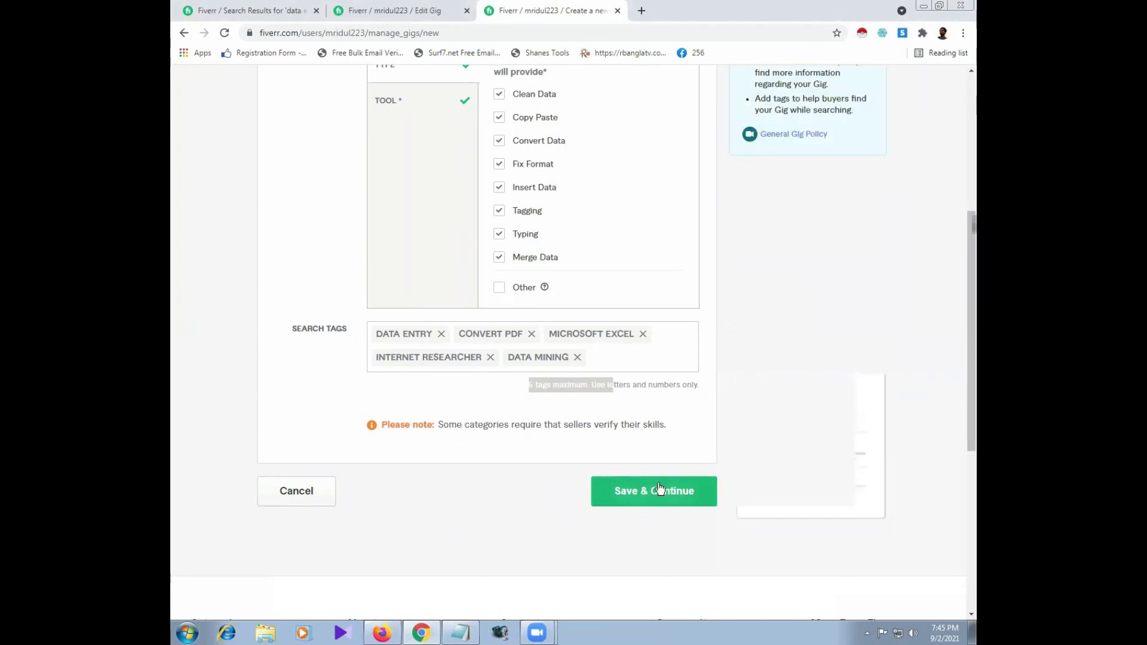
Step: Switch to the existing data entry gig's edit form and examine its search tags, tools and title
left_click(433, 11)
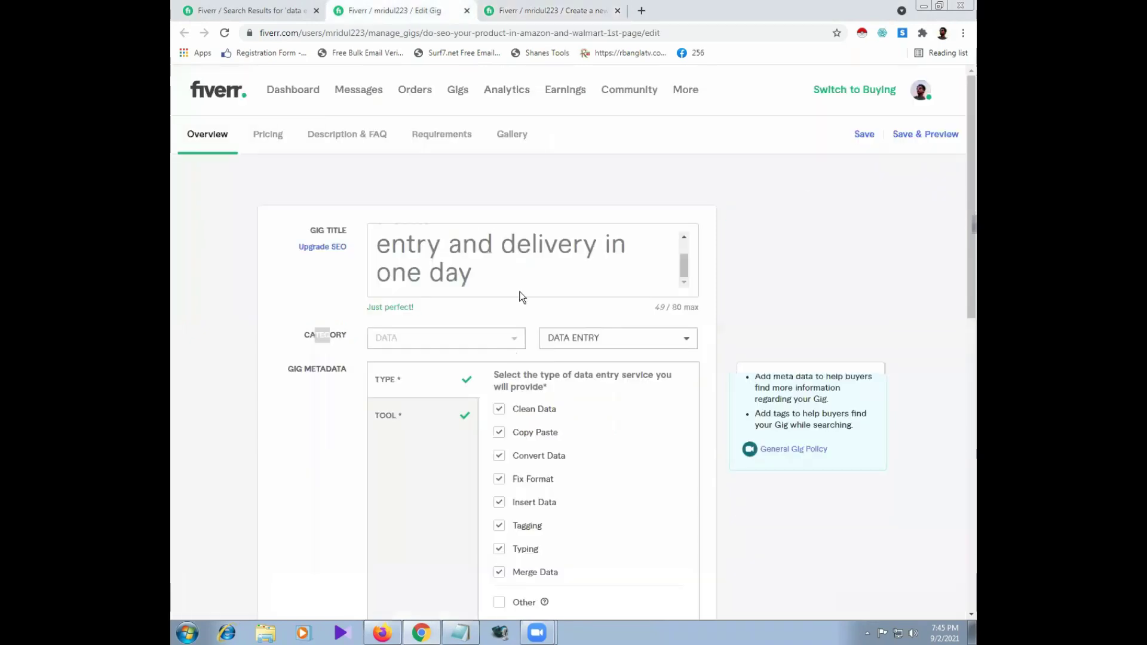
scroll(582, 319, "down", 8)
left_click(542, 169)
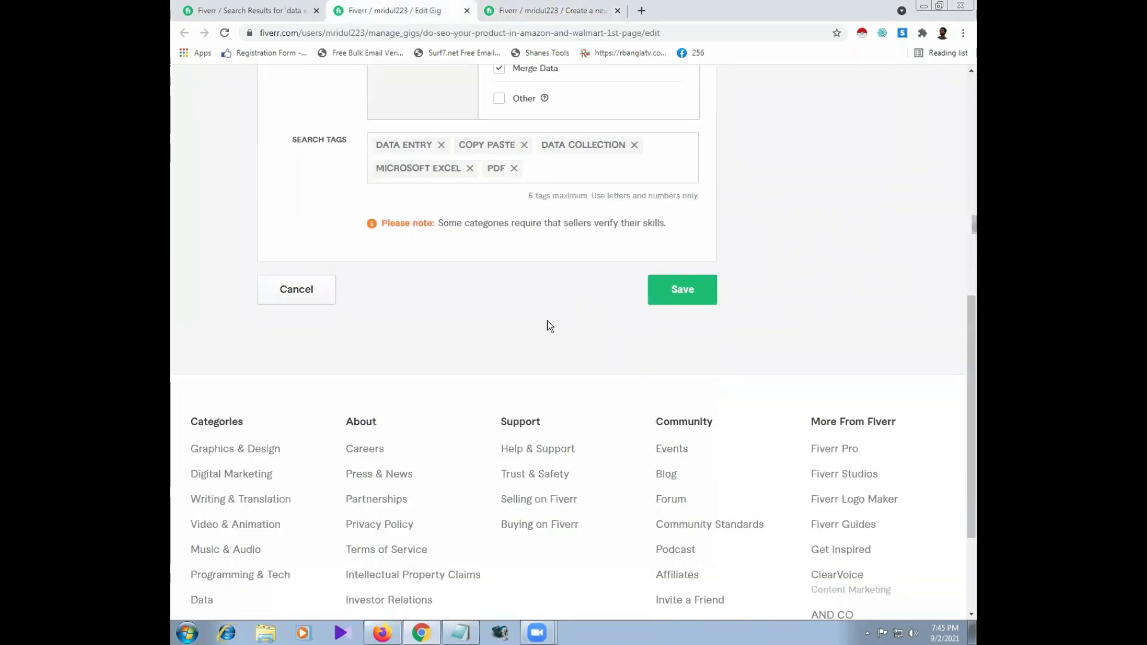
scroll(546, 325, "up", 4)
left_click(576, 421)
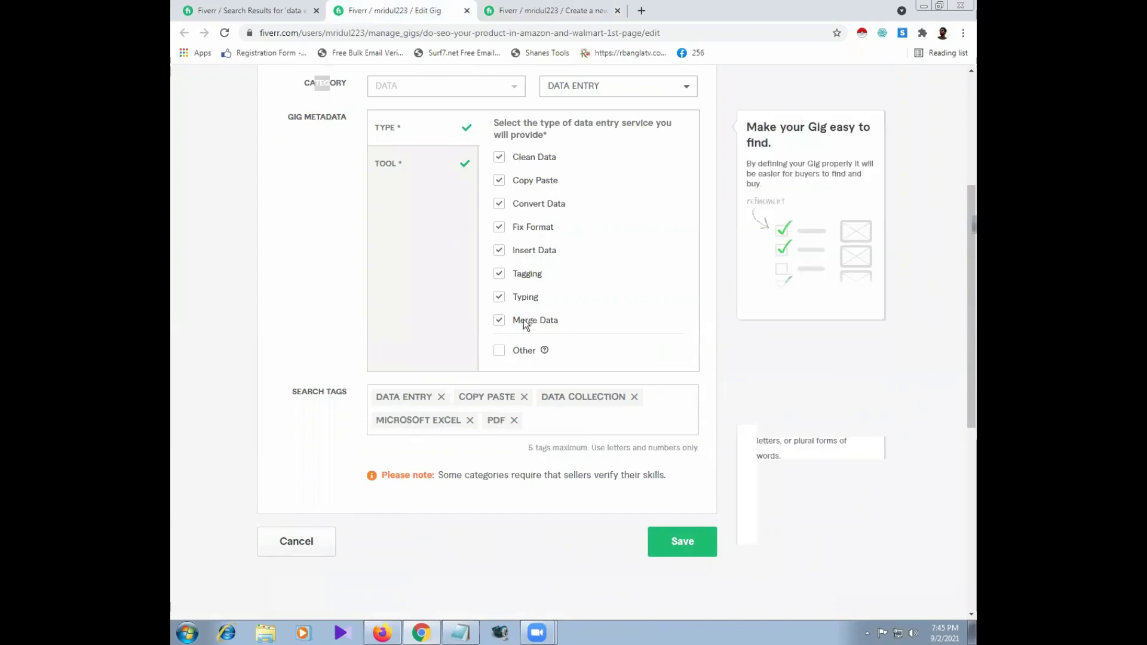
left_click(417, 161)
scroll(556, 333, "up", 4)
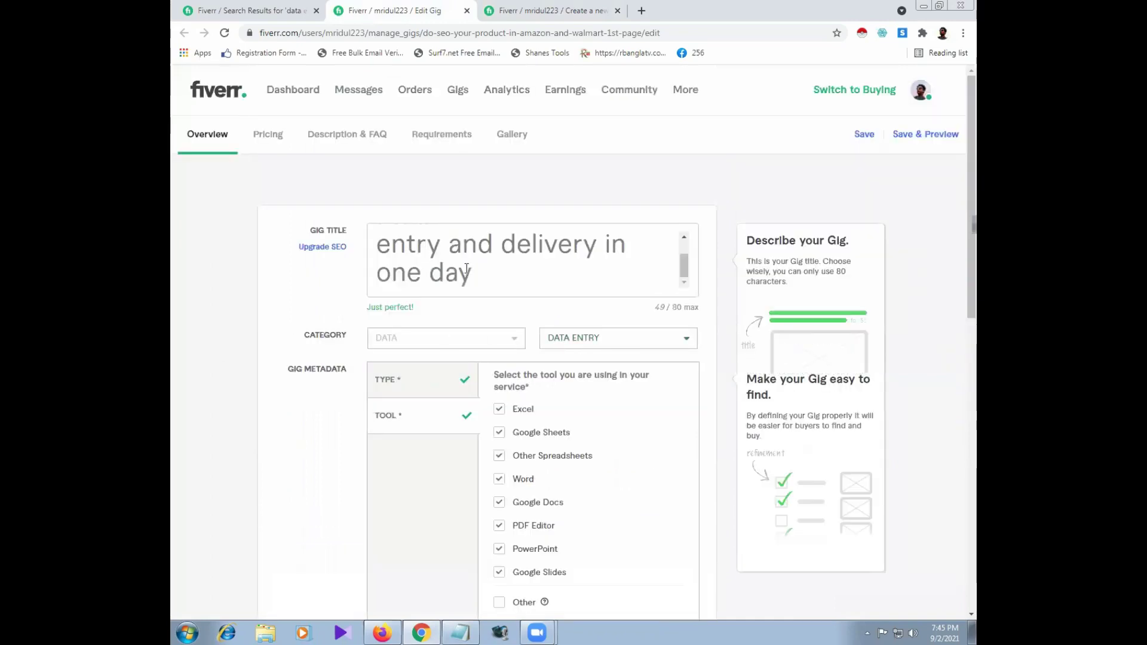
left_click_drag(475, 273, 433, 241)
left_click(432, 241)
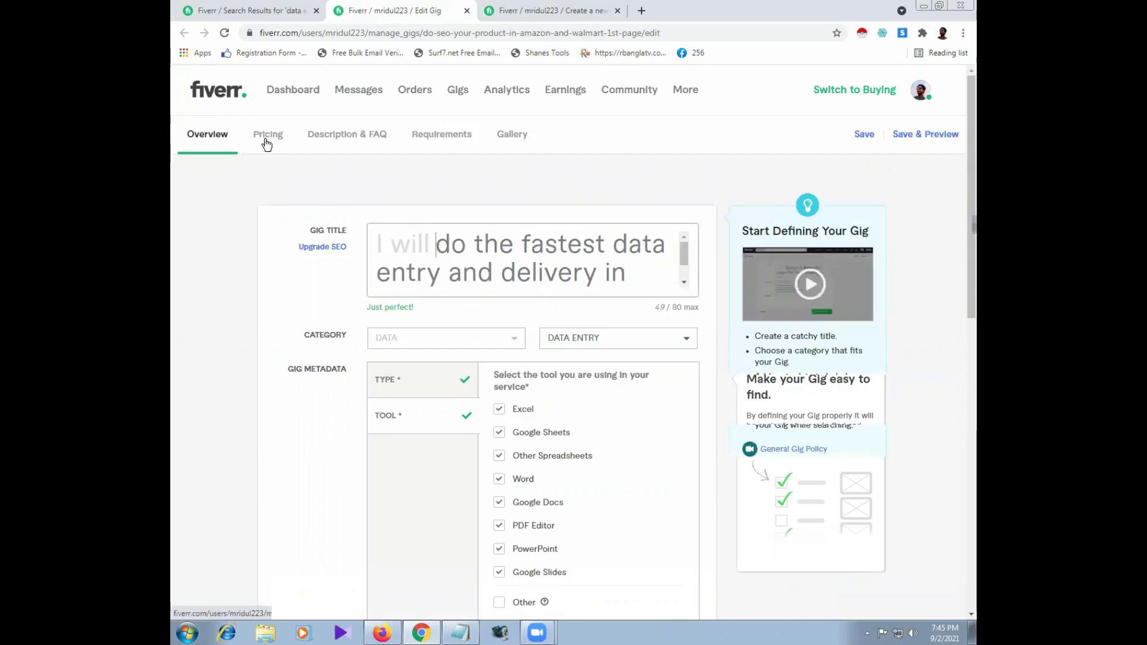
Step: Return to the new gig form and review its title, category, metadata and search tags
left_click(551, 11)
scroll(319, 226, "up", 8)
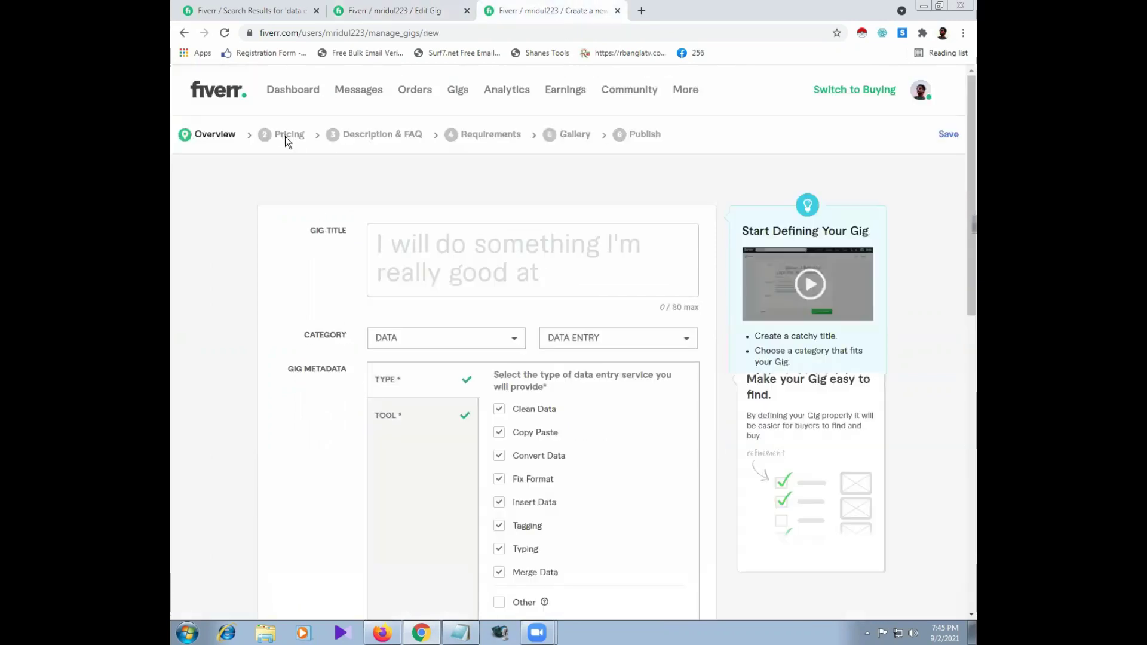
scroll(480, 430, "down", 4)
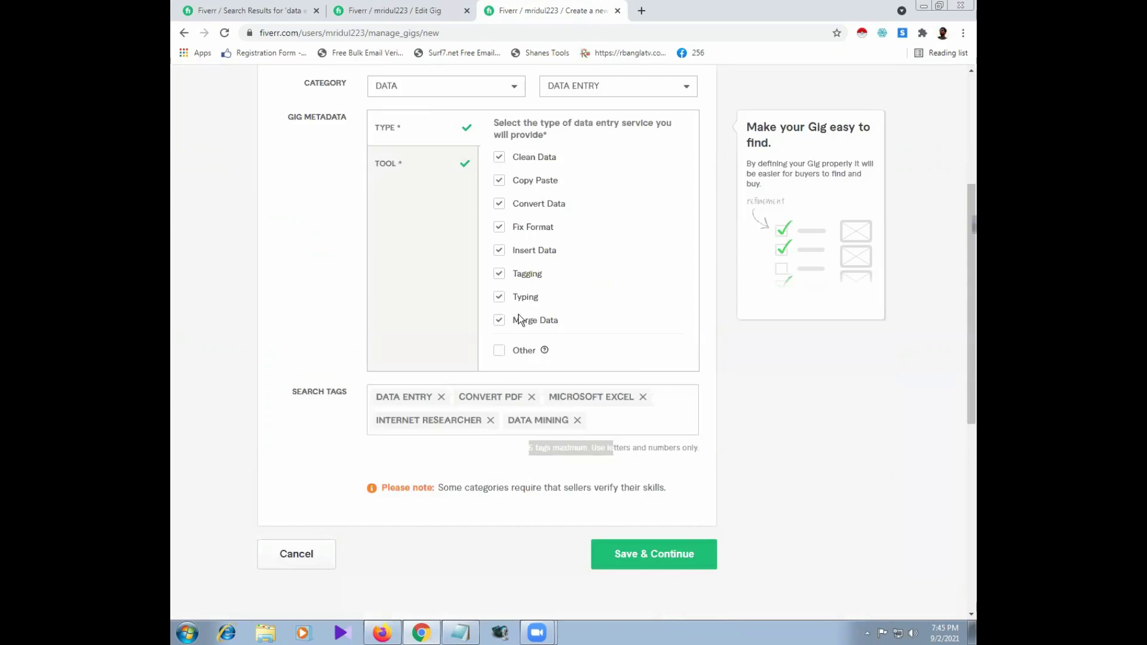
scroll(259, 384, "up", 4)
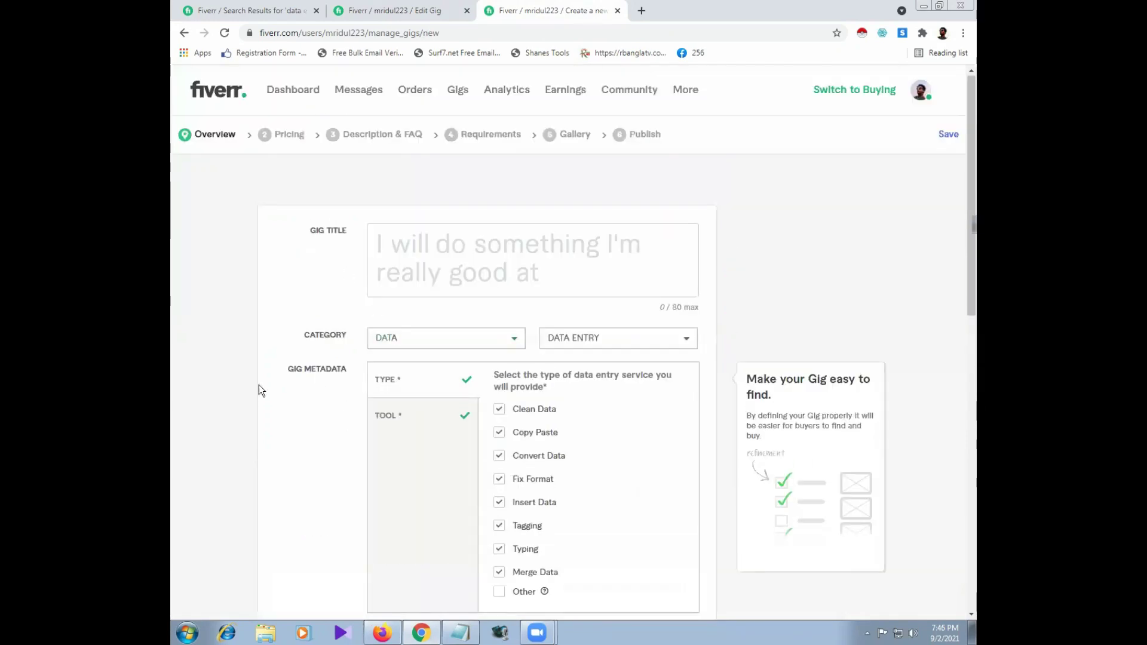
Step: Open the existing gig's pricing section, turn off the 3 Packages option and look through the remaining pricing form
left_click(343, 12)
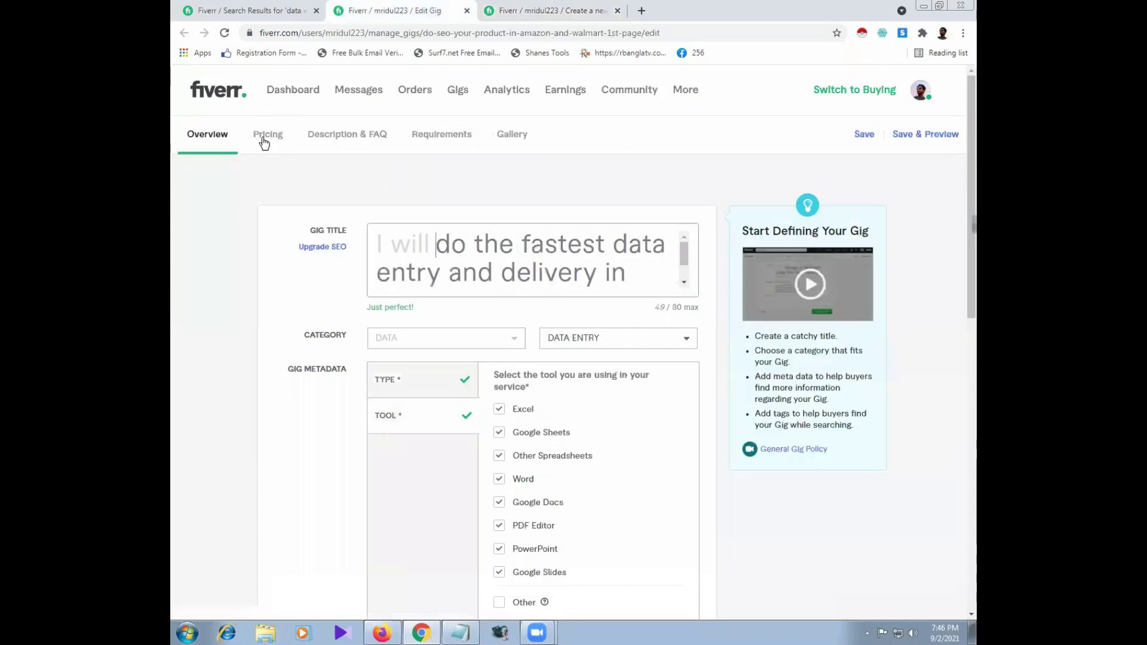
left_click(263, 138)
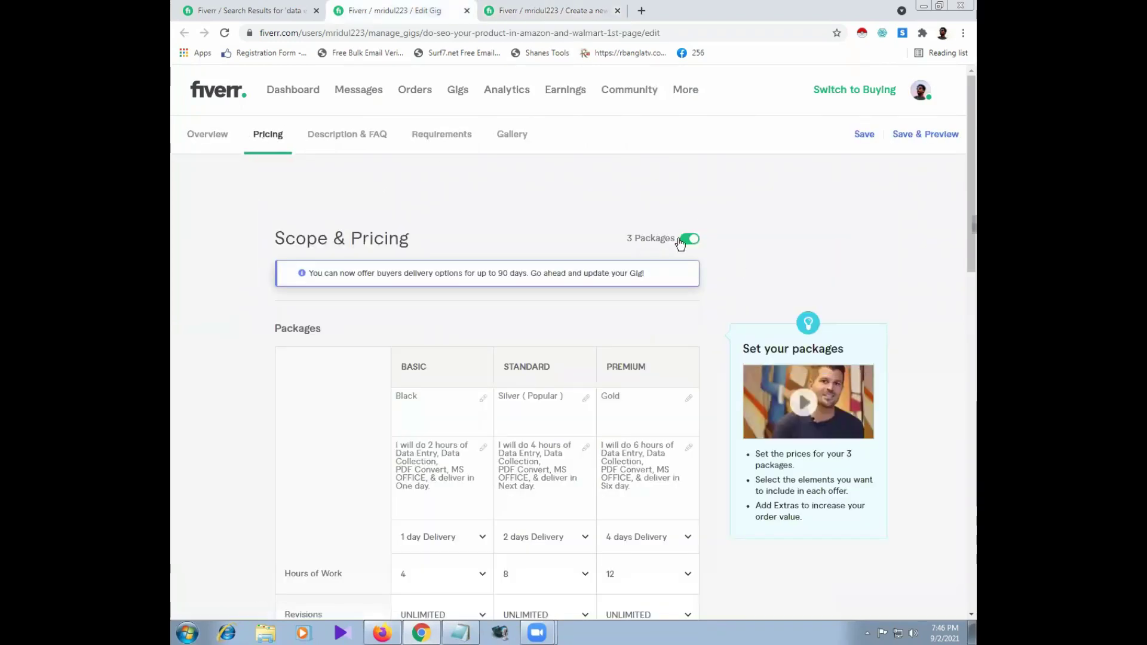
left_click(688, 238)
scroll(574, 311, "down", 5)
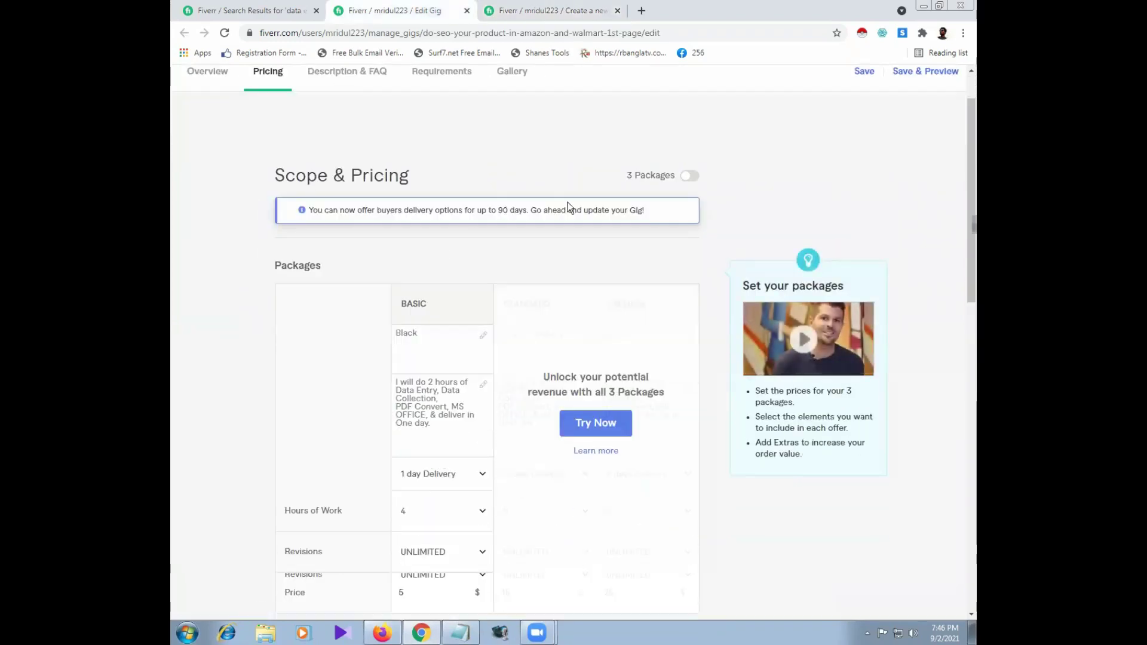
scroll(455, 382, "down", 10)
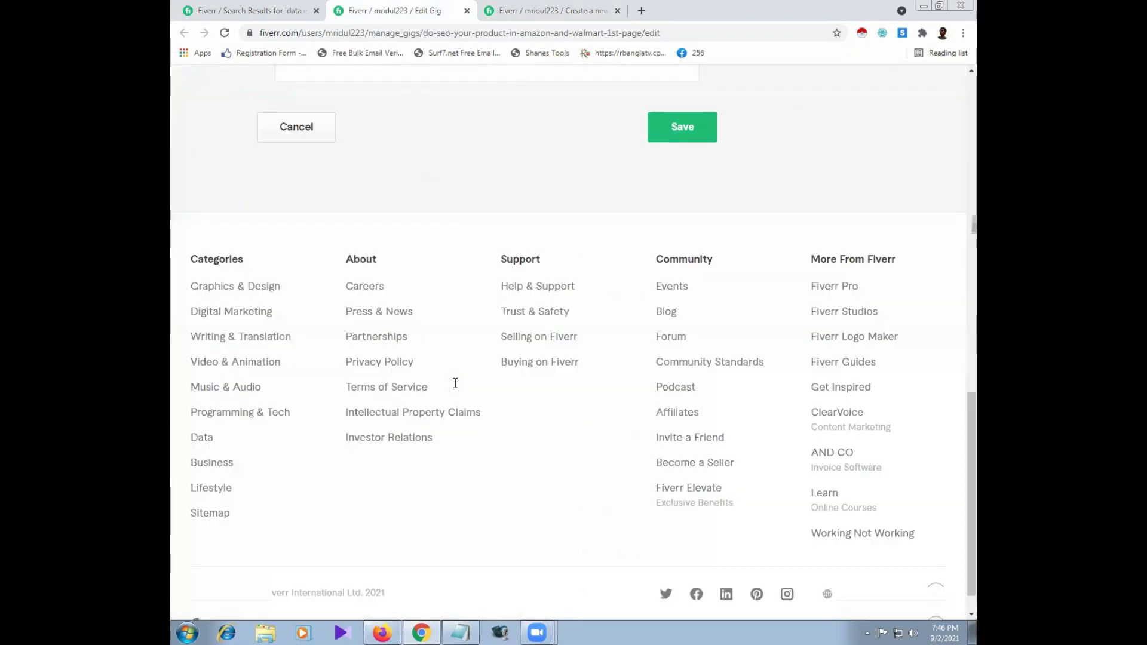
scroll(455, 382, "up", 15)
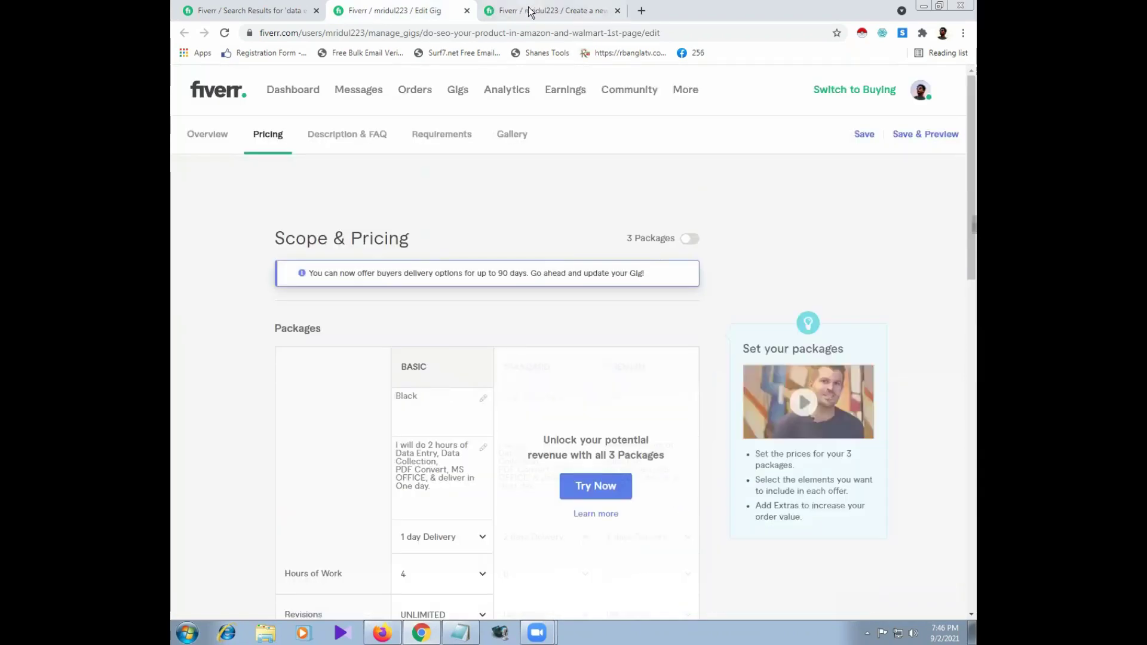
Step: Switch to the data entry search results and open the gig offering virtual assistance for data entry and web research
key("ctrl+shift+Tab")
scroll(453, 260, "down", 2)
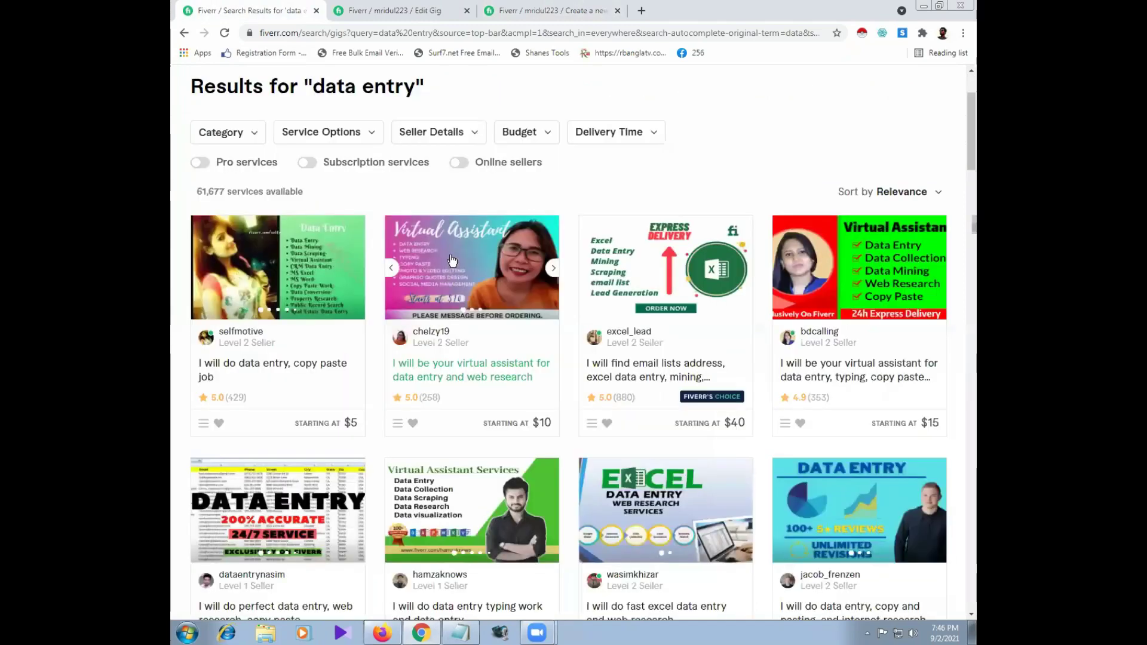
left_click(452, 261)
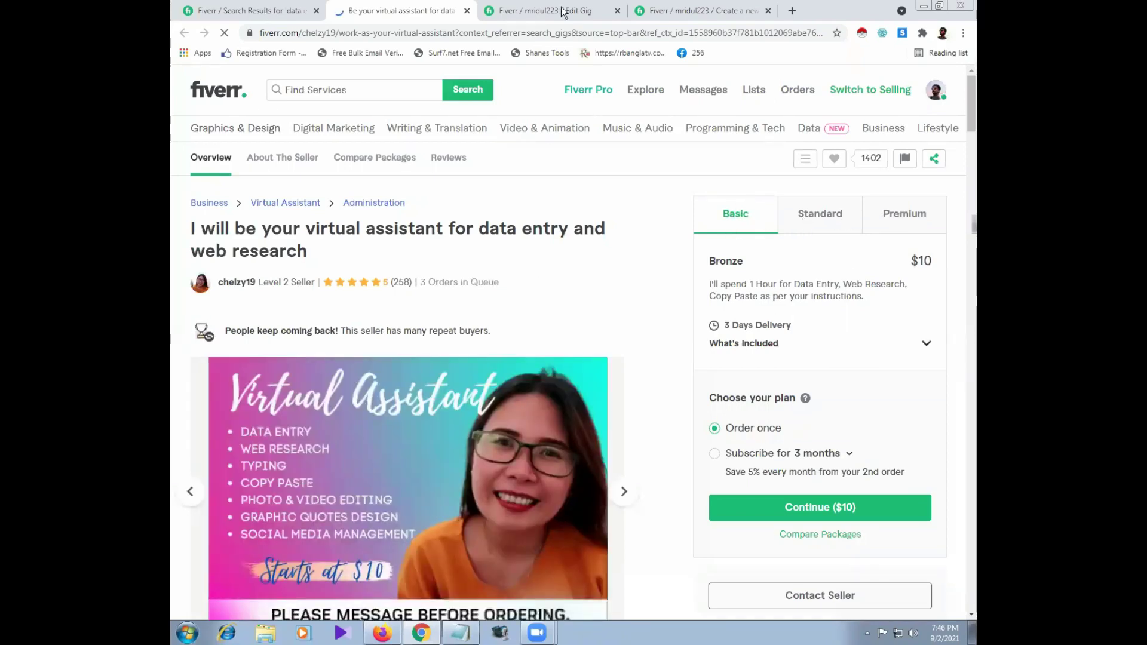
left_click(637, 12)
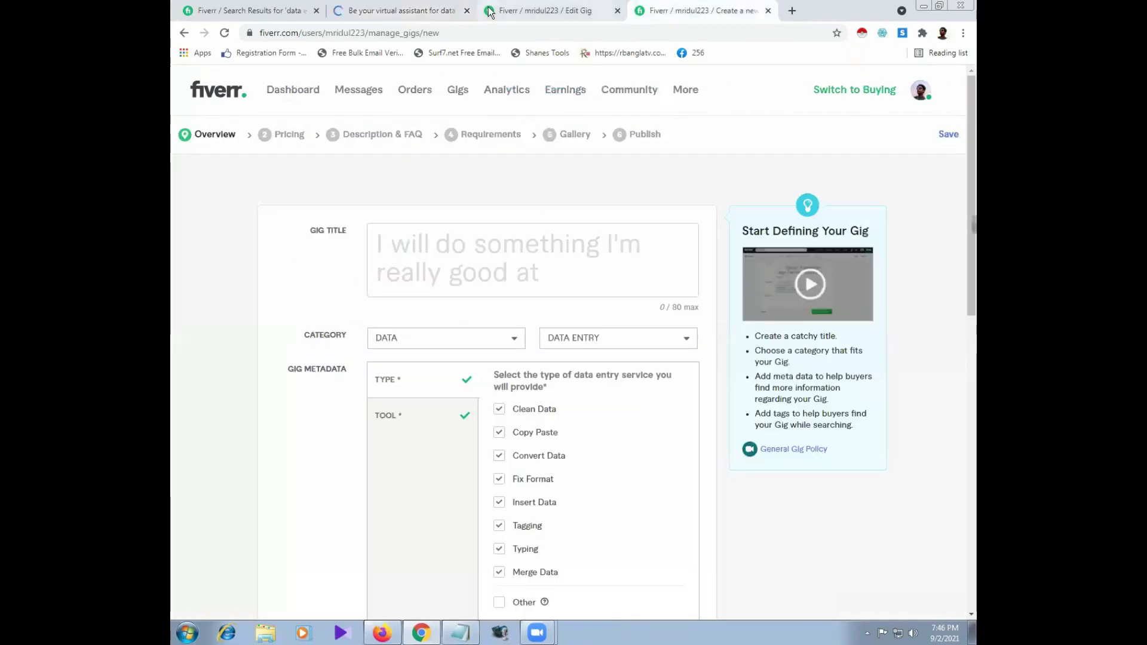
Step: Return to the existing gig's pricing form, turn on the 3 Packages option and dismiss the Gig Packages introduction
key("ctrl+shift+Tab")
scroll(442, 205, "down", 2)
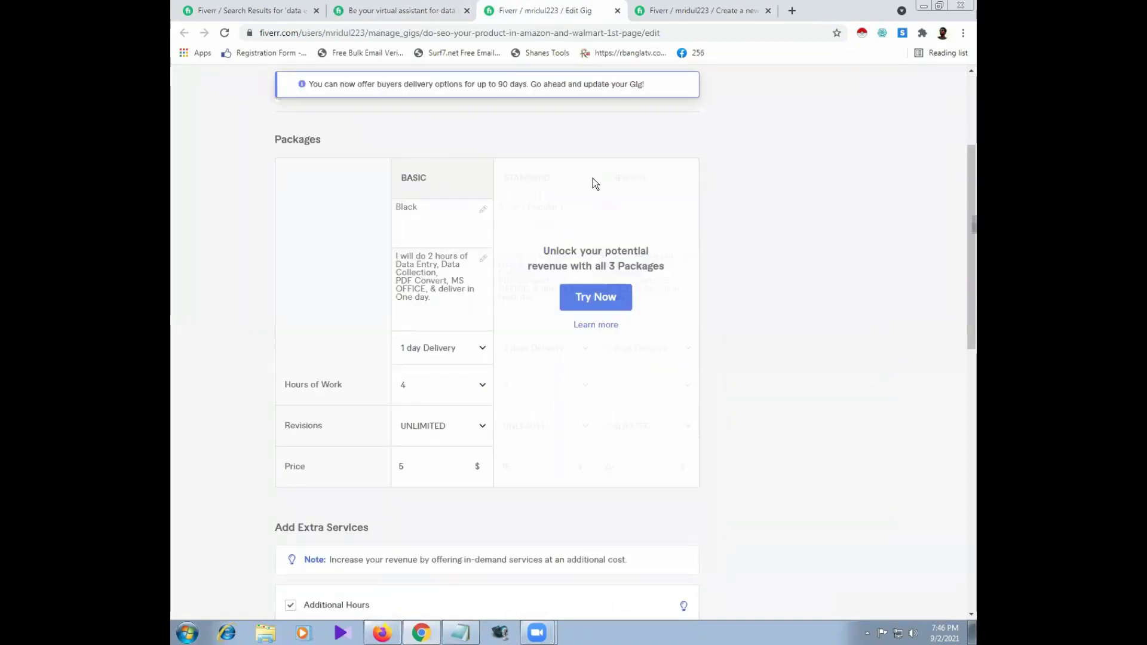
scroll(596, 182, "up", 3)
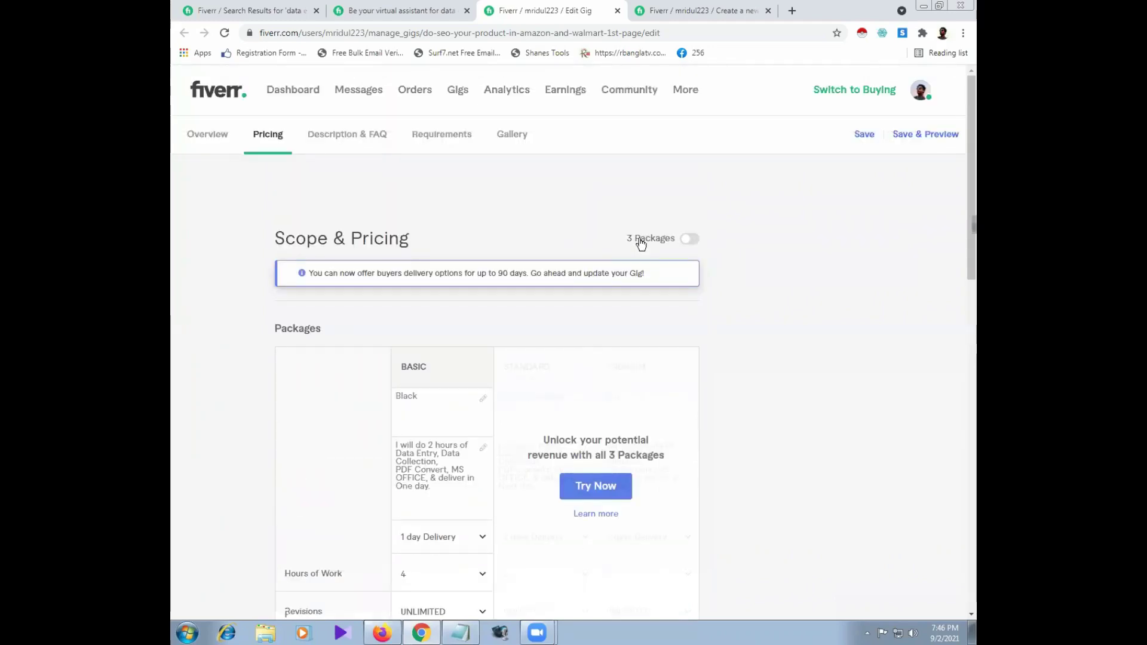
mouse_move(661, 243)
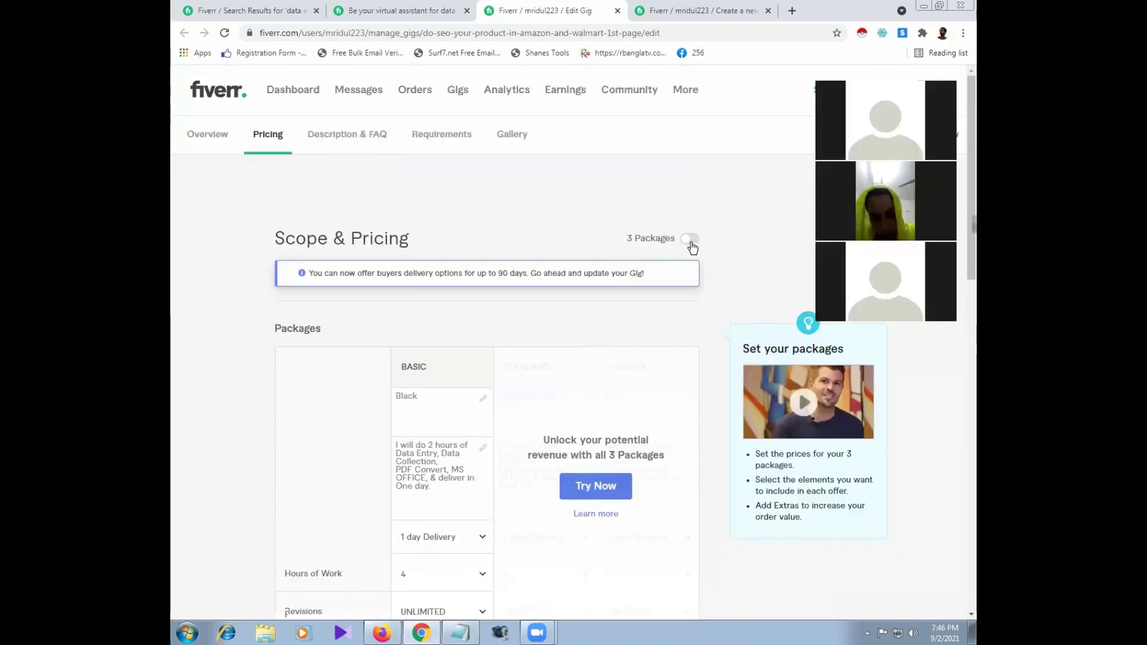
left_click(691, 241)
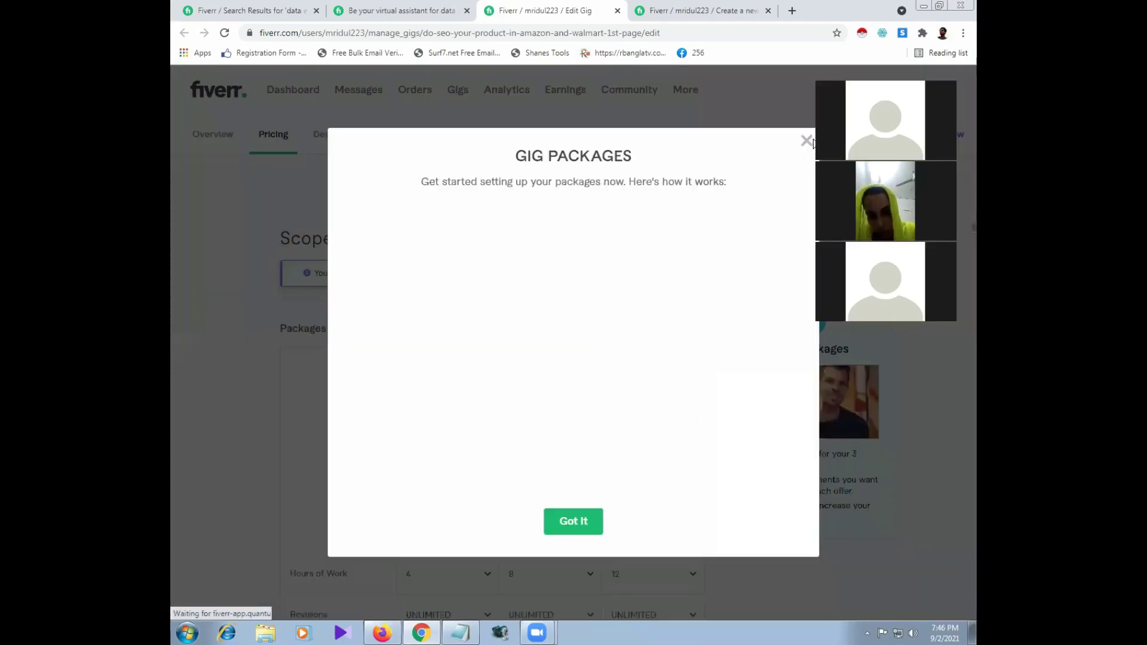
left_click(573, 521)
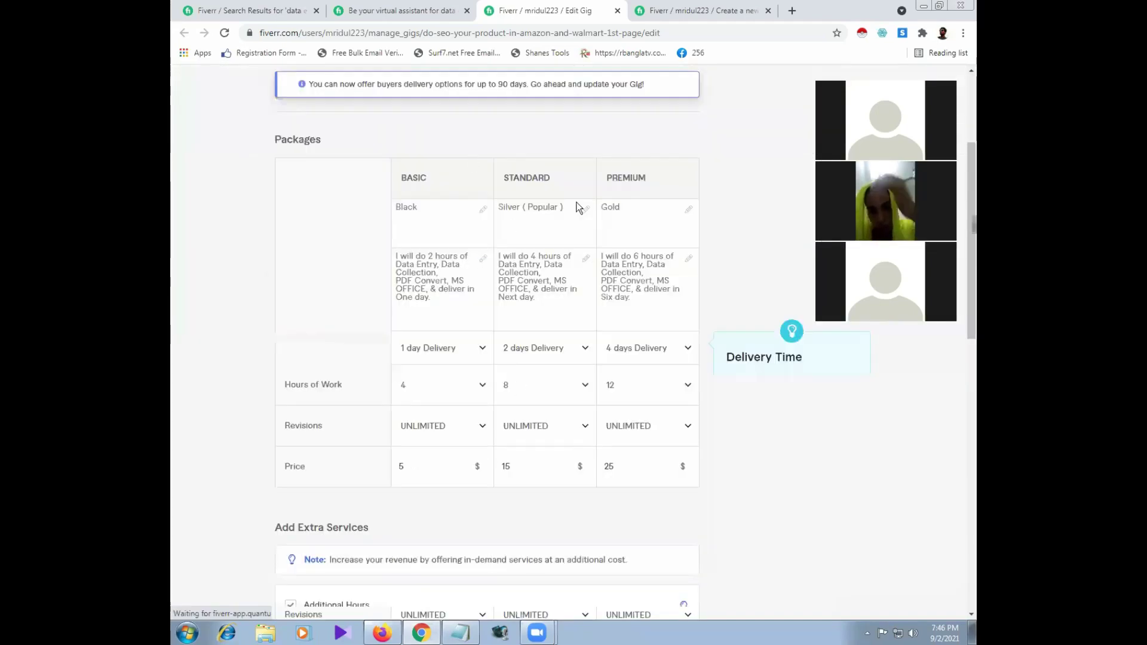
Step: Copy the Basic package's description in the existing gig's pricing form, then clear that description
left_click(720, 11)
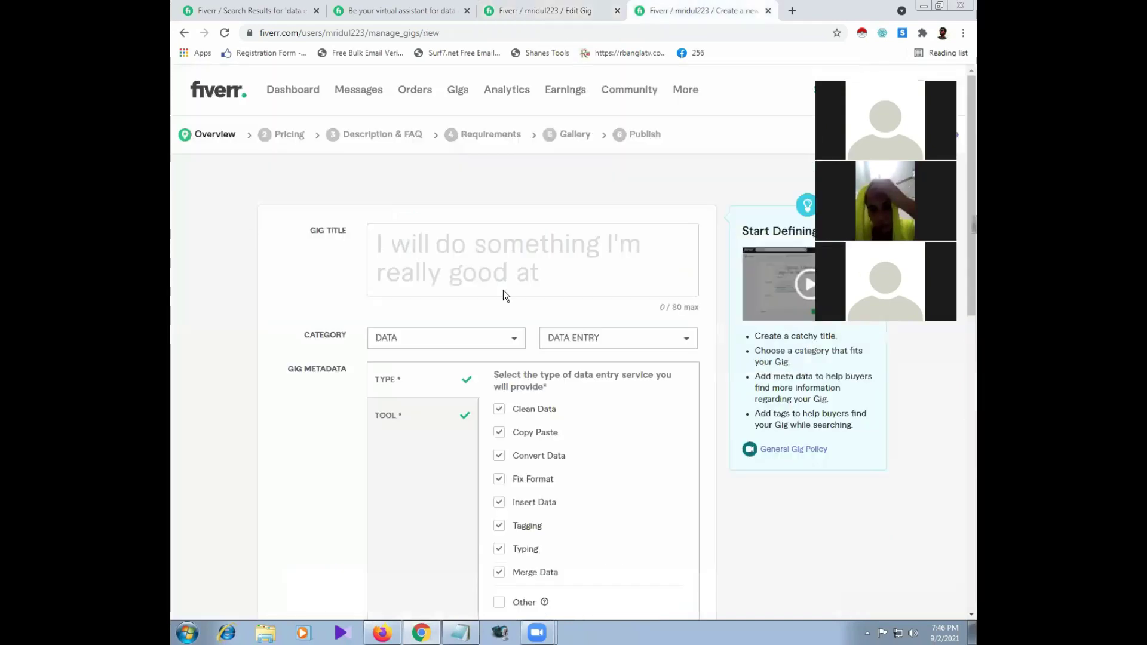
scroll(515, 294, "down", 6)
left_click(529, 11)
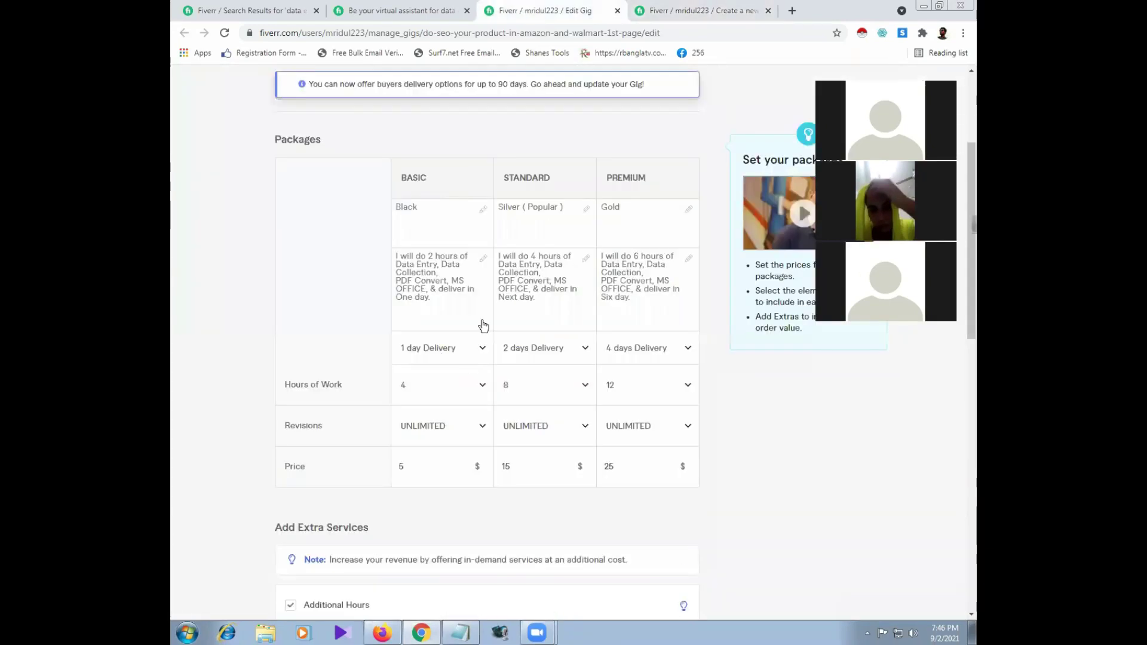
left_click(450, 293)
left_click_drag(442, 301, 386, 247)
key("ctrl+c")
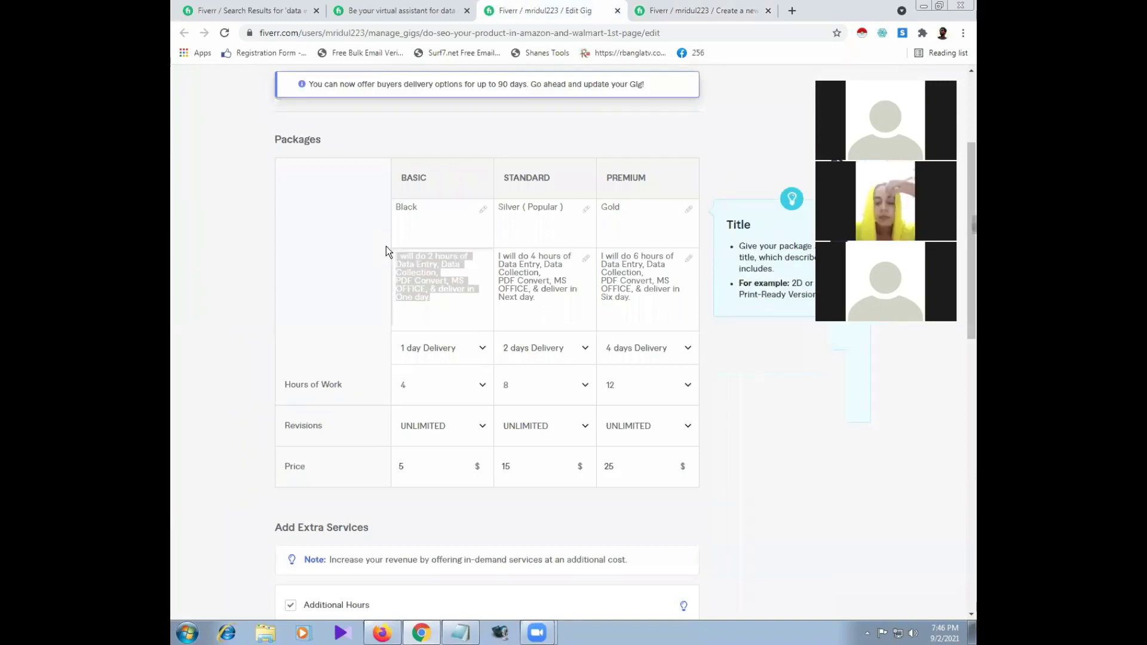
key("BackSpace")
Step: Switch to Notepad, enlarge its window and paste the copied Basic package description a few lines below the class join link
left_click(460, 632)
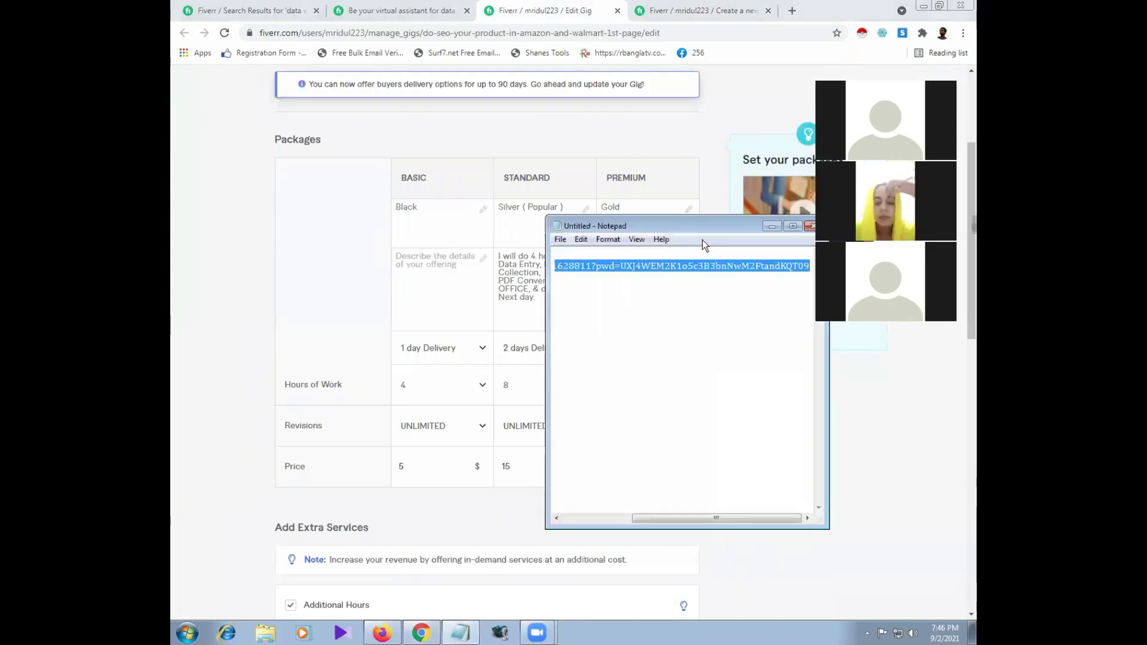
left_click_drag(688, 222, 597, 155)
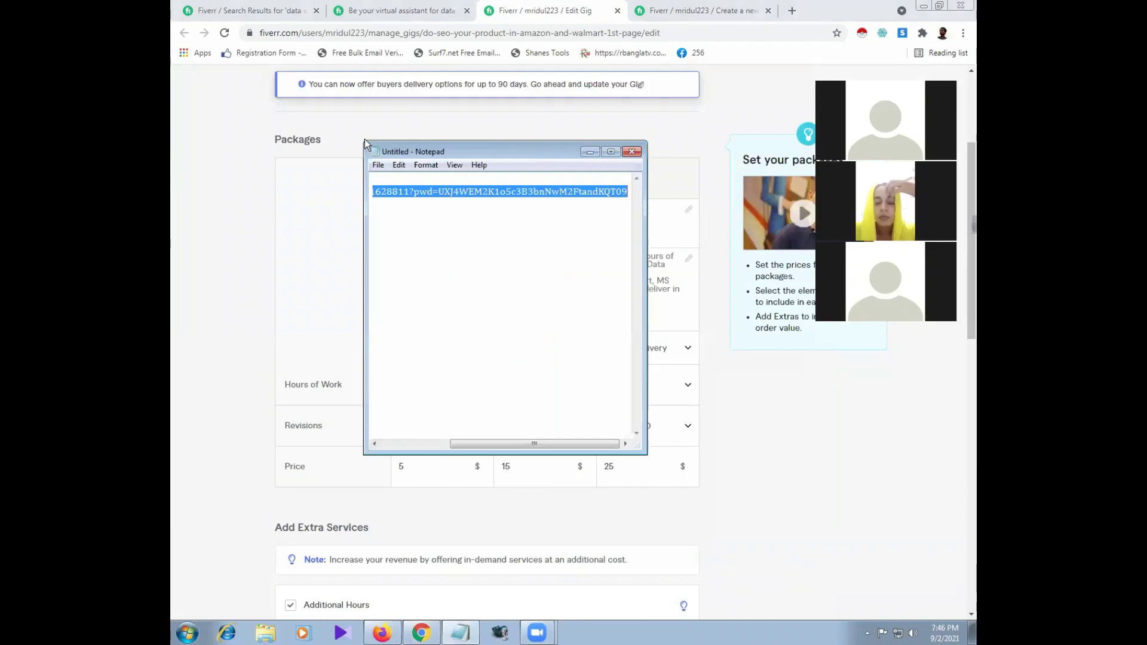
left_click_drag(363, 143, 246, 50)
left_click(615, 100)
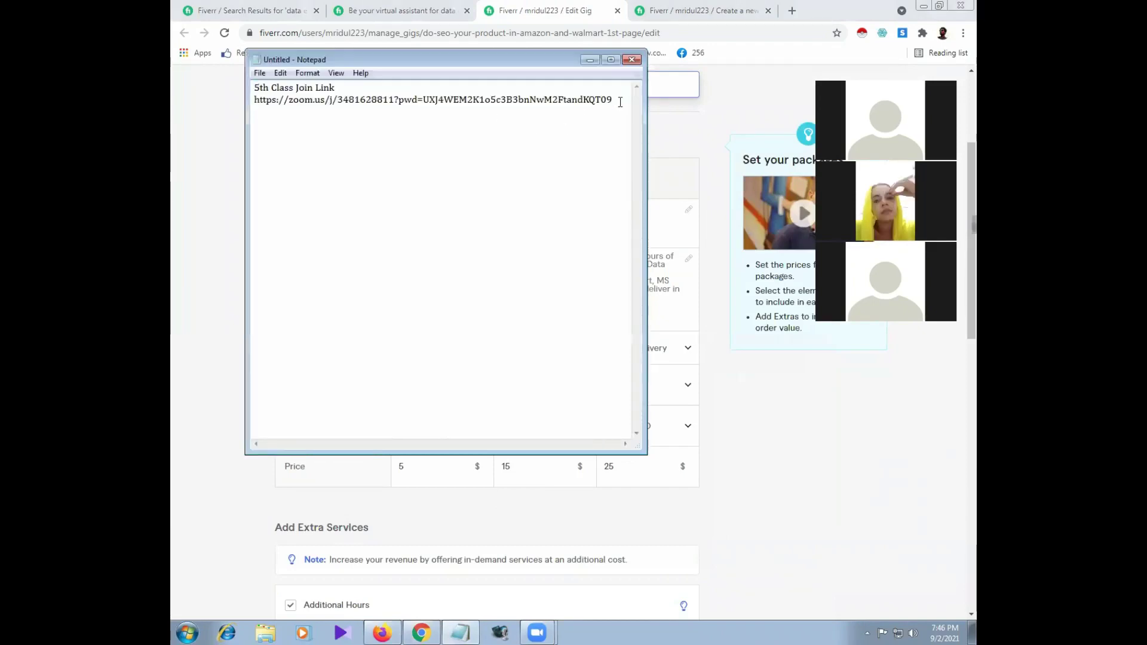
key("Return")
key("Return")
key("Return")
key("ctrl+v")
Step: Return to the existing gig's pricing form and clear the Standard and Premium package descriptions
left_click(541, 10)
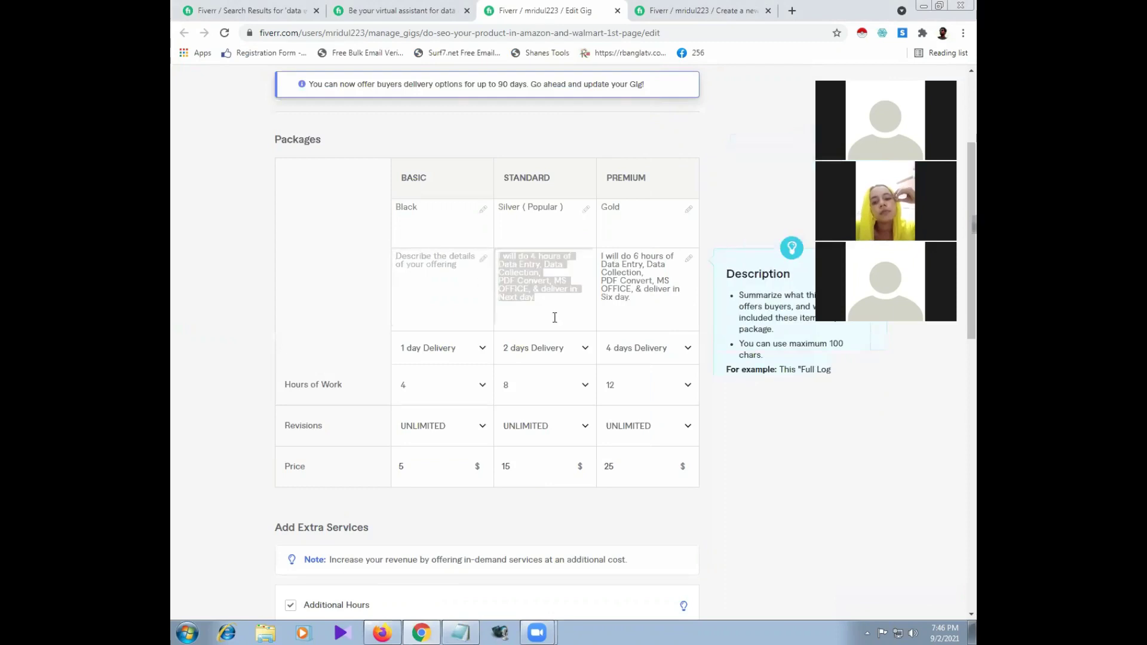
key("BackSpace")
left_click(644, 299)
key("ctrl+a")
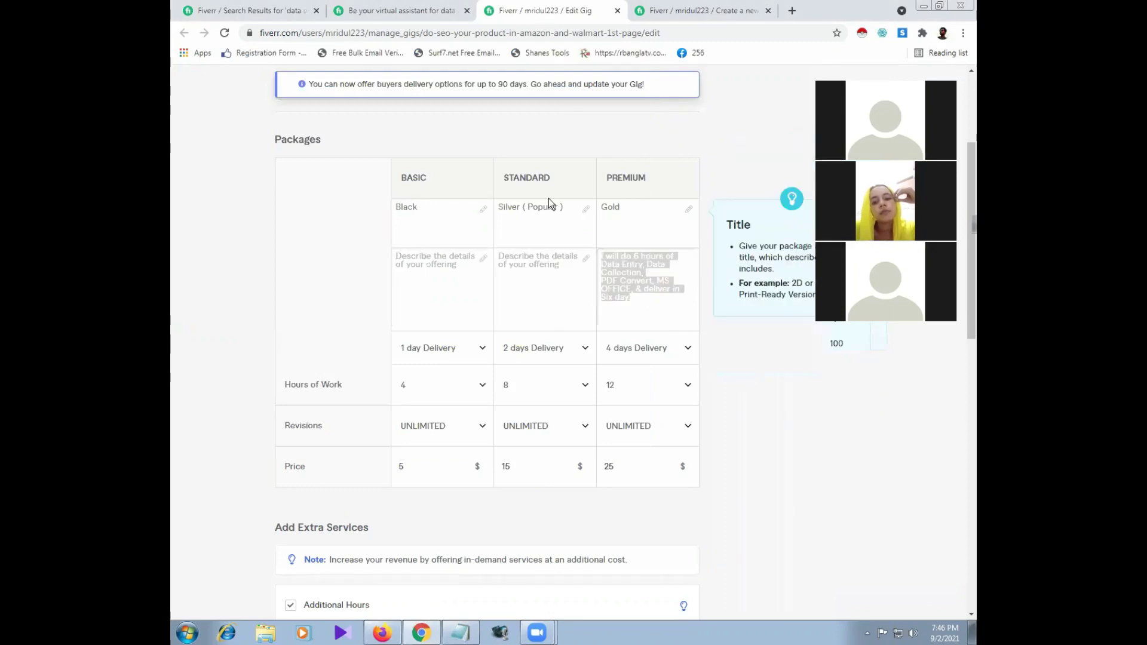
key("BackSpace")
Step: Clear the names of the Basic, Standard and Premium packages
left_click(430, 210)
key("ctrl+a")
key("BackSpace")
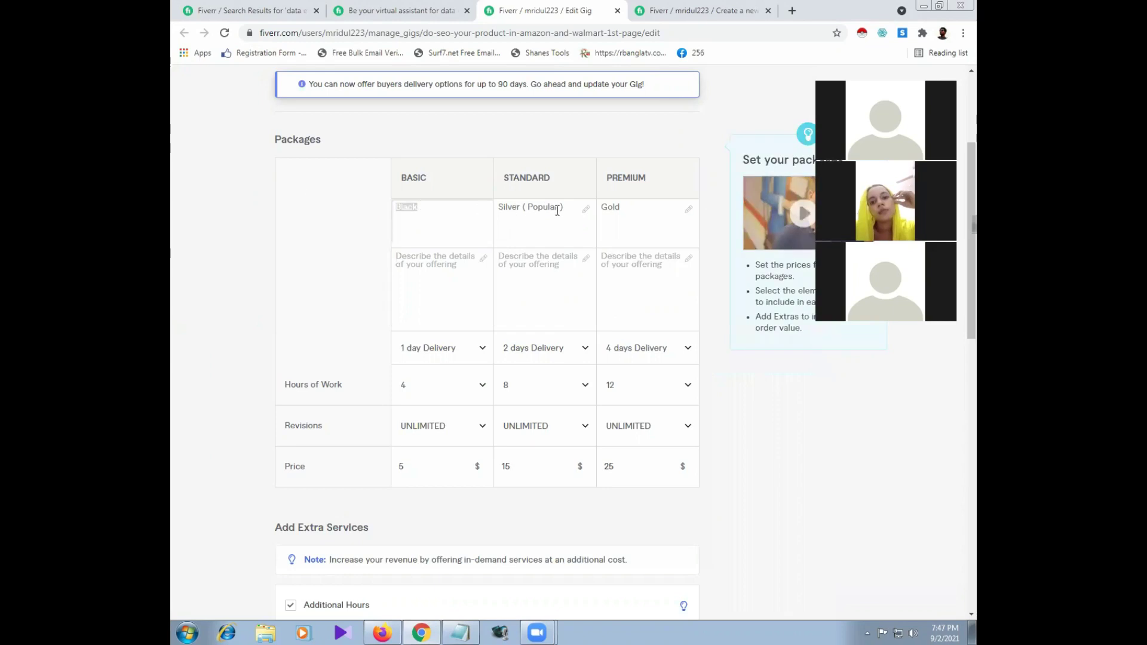
left_click_drag(275, 173, 529, 221)
left_click(530, 221)
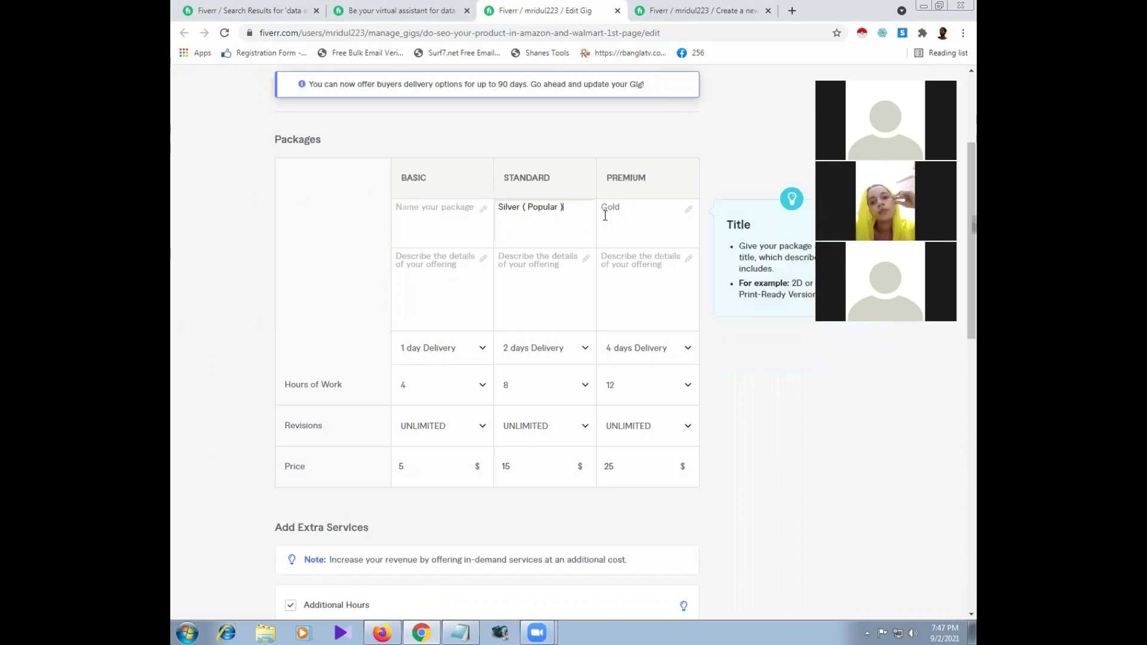
key("ctrl+a")
key("BackSpace")
left_click(524, 277)
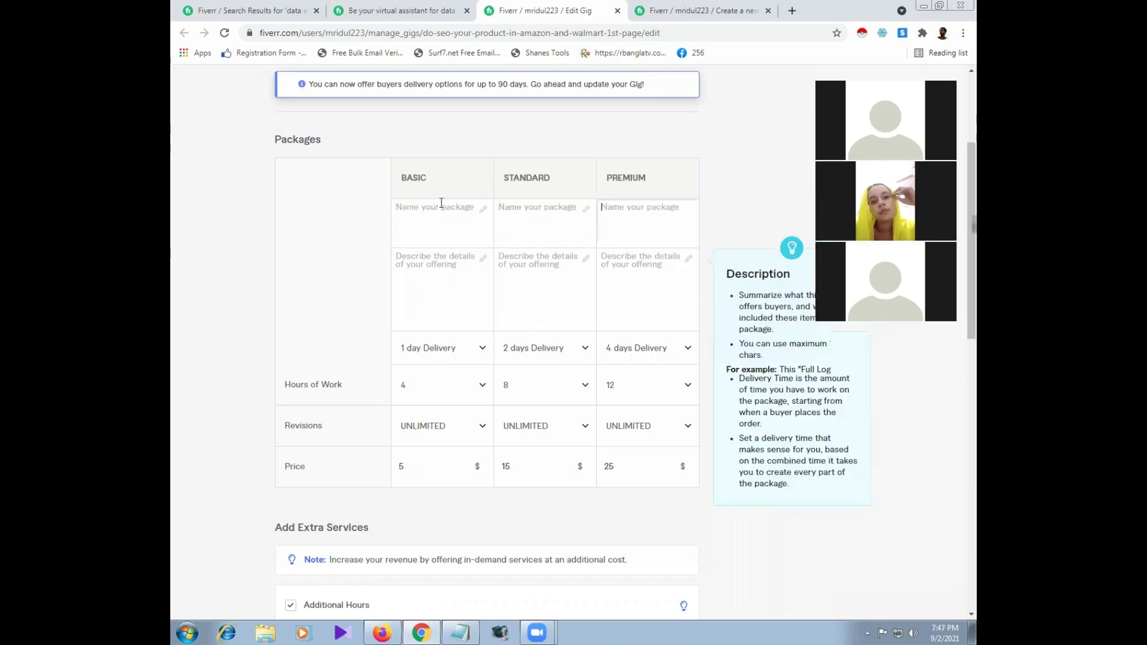
left_click(425, 210)
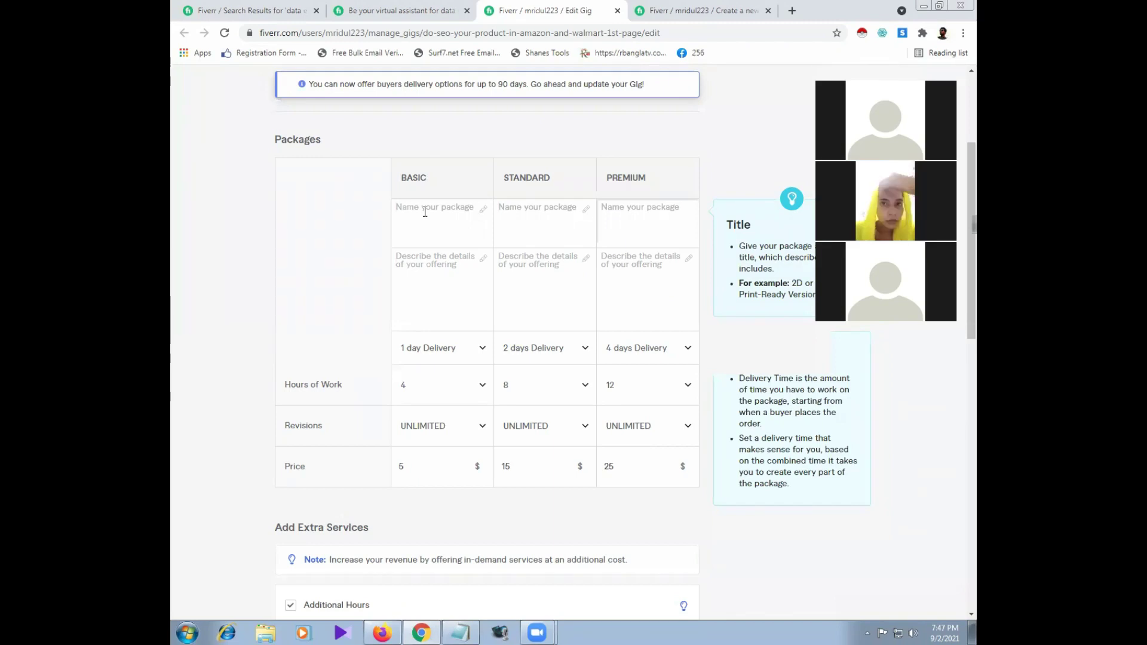
Step: Switch to the opened virtual assistant gig and examine the prices of its Basic, Standard and Premium packages
left_click(239, 11)
key("ctrl+Tab")
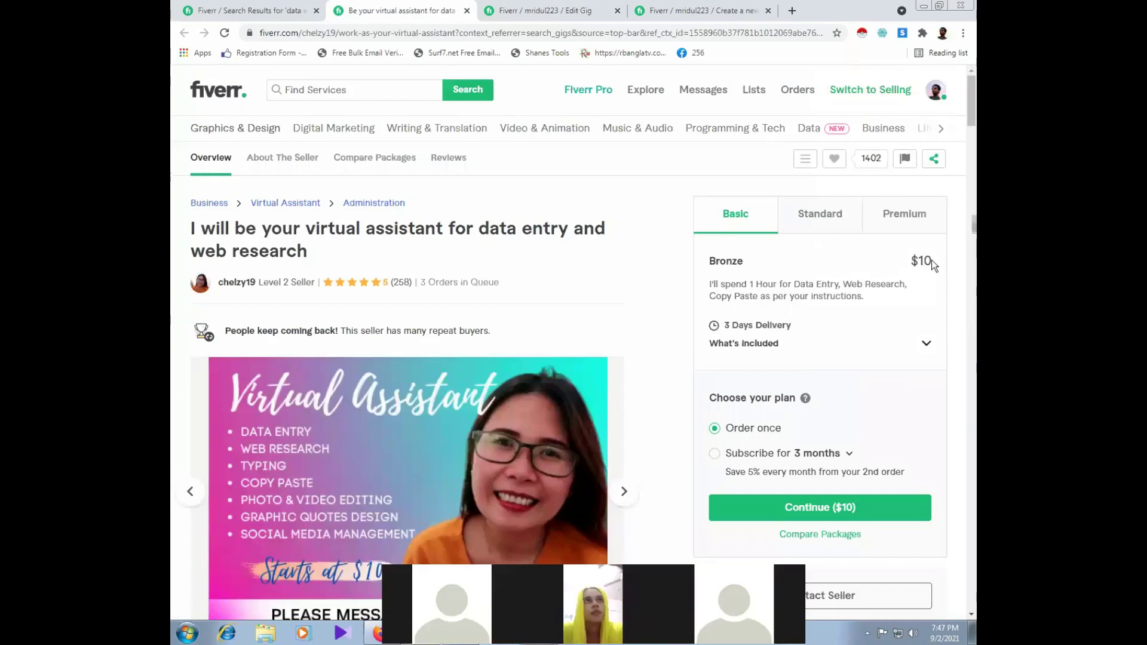
left_click_drag(909, 261, 932, 256)
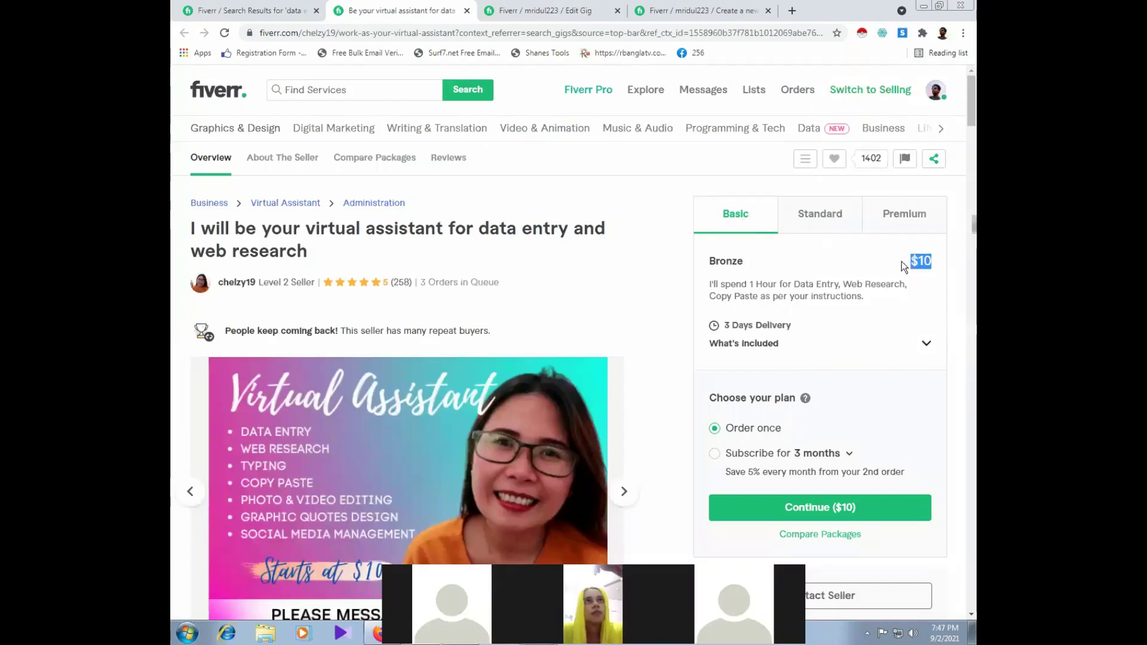
left_click(821, 216)
left_click_drag(936, 263, 909, 261)
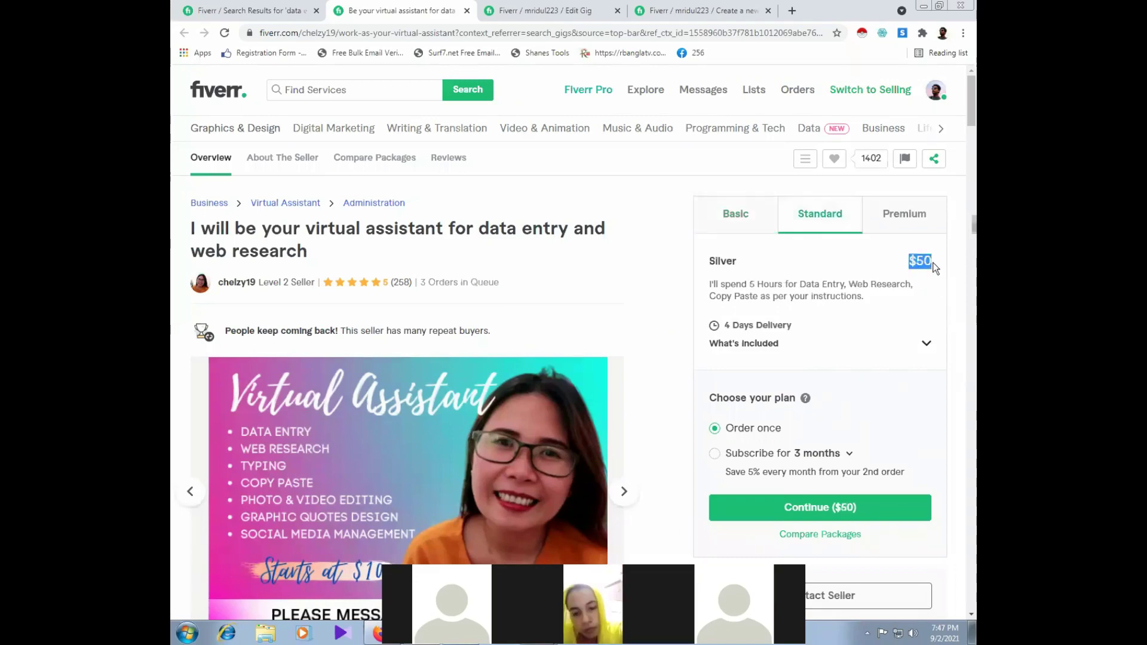
left_click(936, 268)
left_click(914, 227)
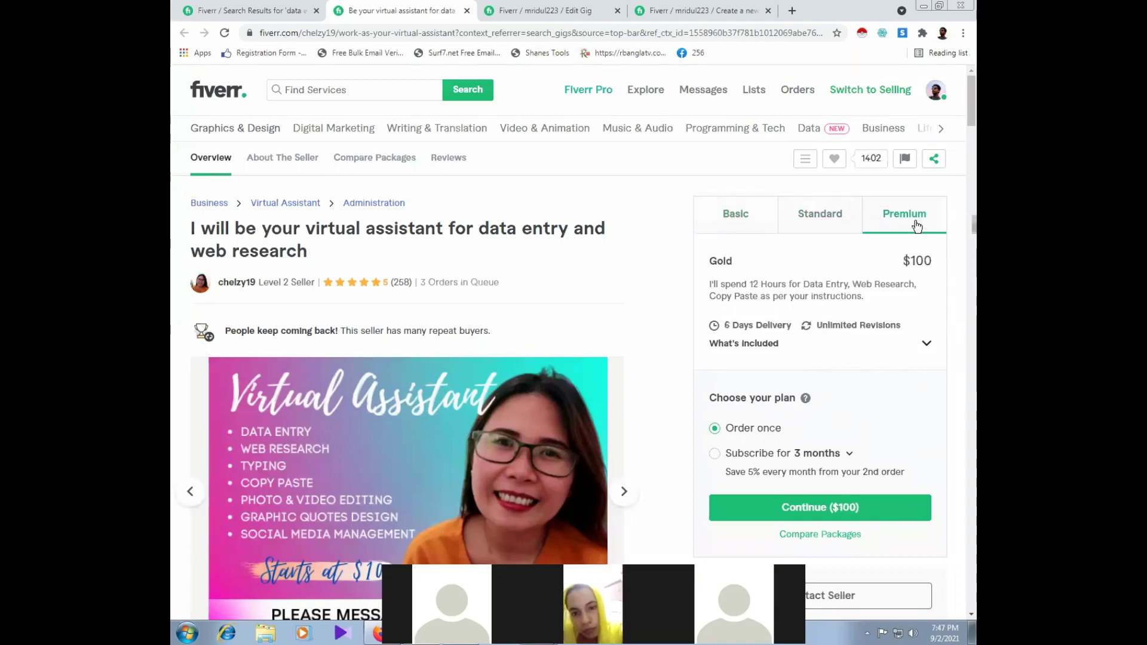
left_click_drag(901, 261, 930, 261)
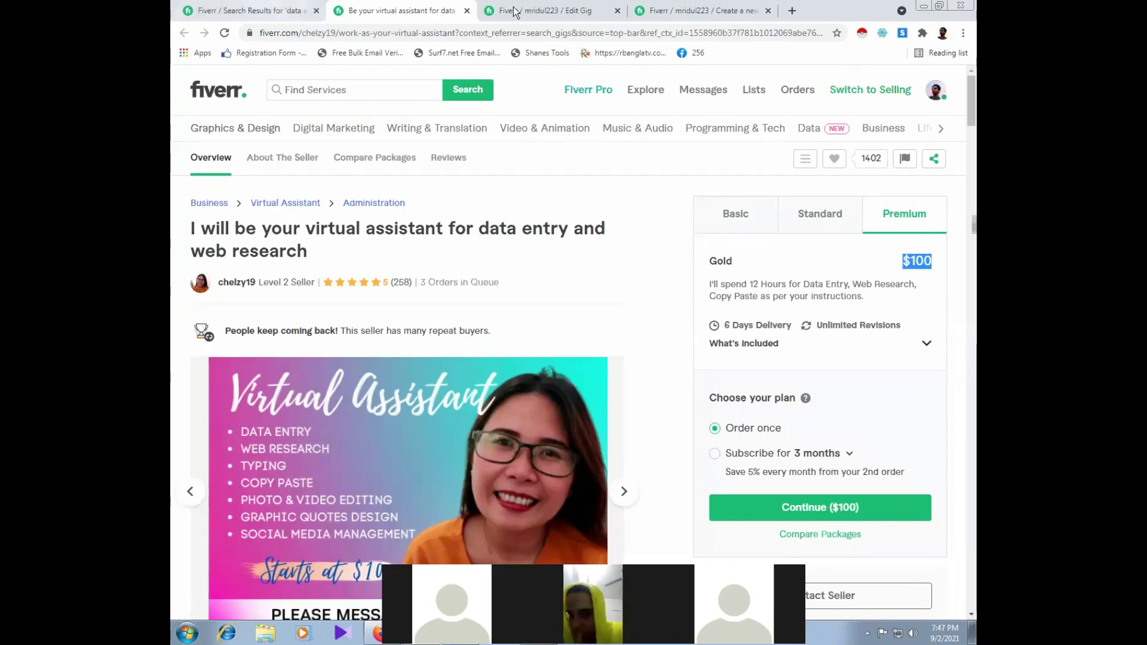
Step: Return to the existing gig's pricing form and name the first package BASIC by copying its column heading
key("ctrl+Tab")
left_click(420, 186)
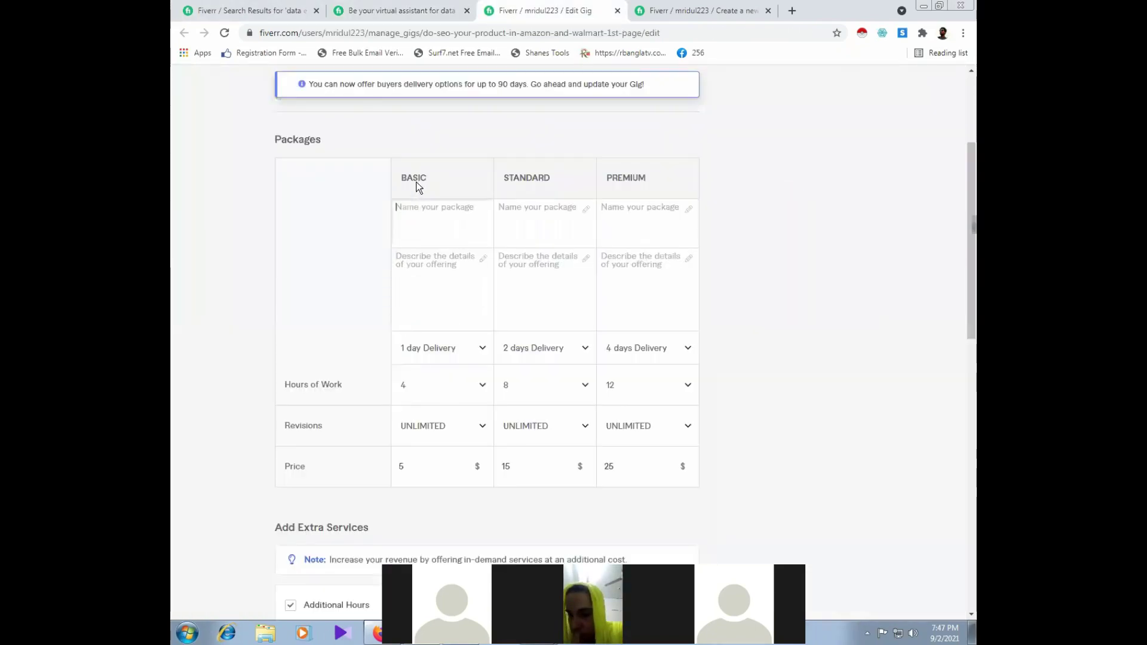
left_click_drag(426, 179, 407, 179)
right_click(420, 181)
double_click(421, 177)
key("ctrl+c")
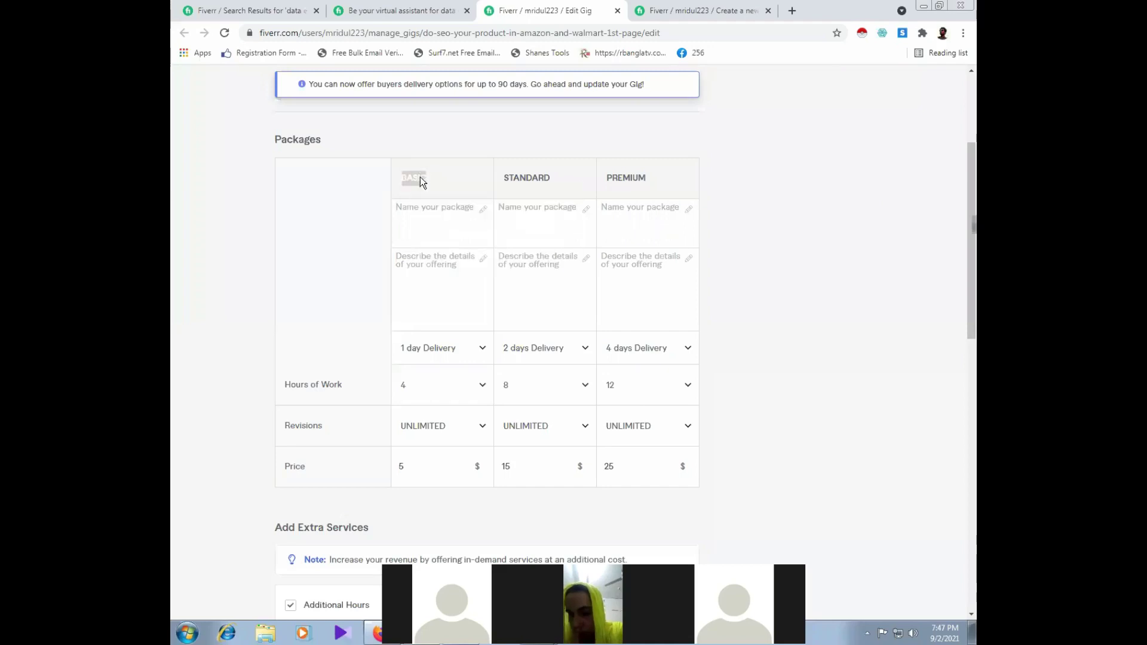
left_click(415, 214)
right_click(428, 210)
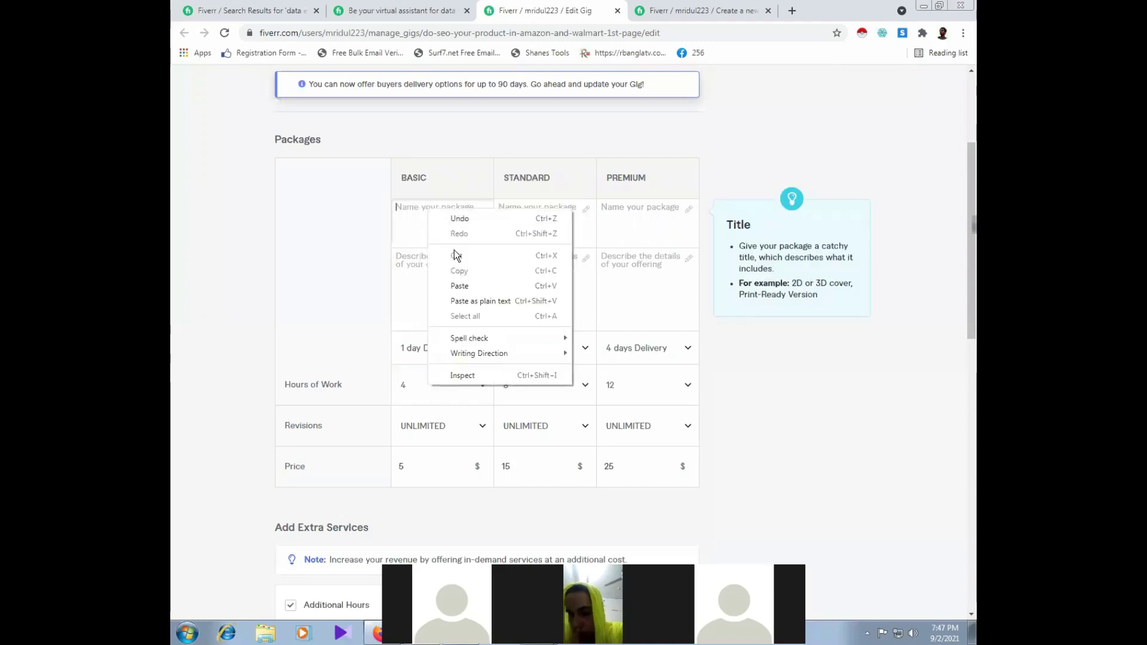
left_click(461, 286)
Step: Name the second package STANDARD by copying its column heading
double_click(525, 177)
right_click(526, 178)
left_click(538, 186)
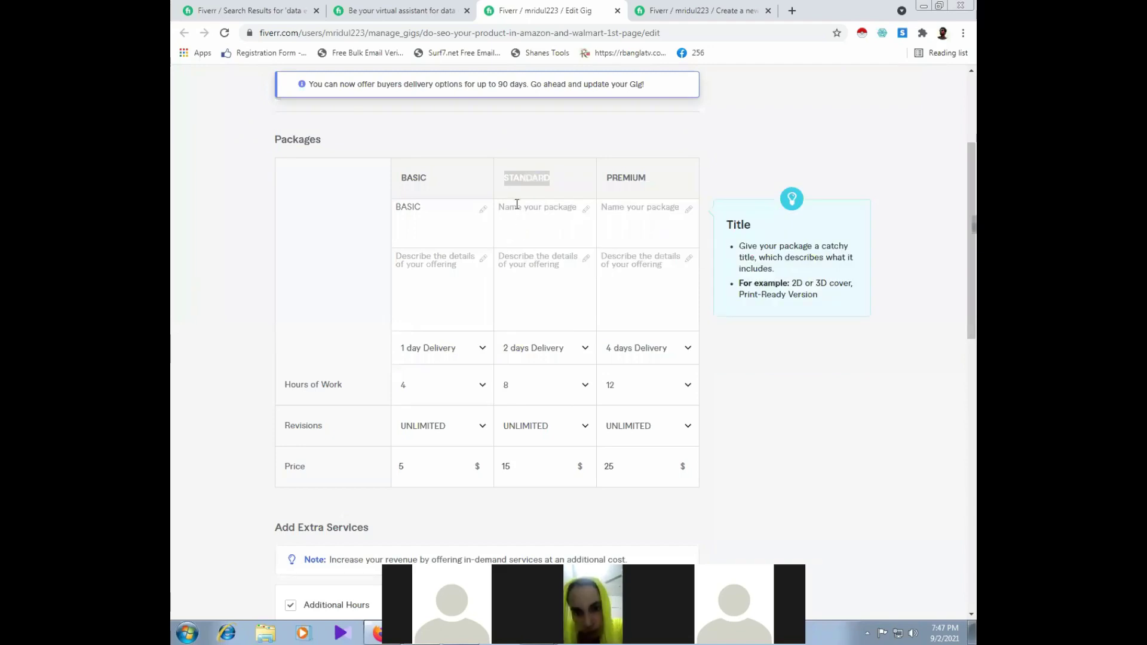
right_click(517, 206)
left_click(547, 281)
Step: Name the third package PREMIUM by copying its column heading
double_click(625, 178)
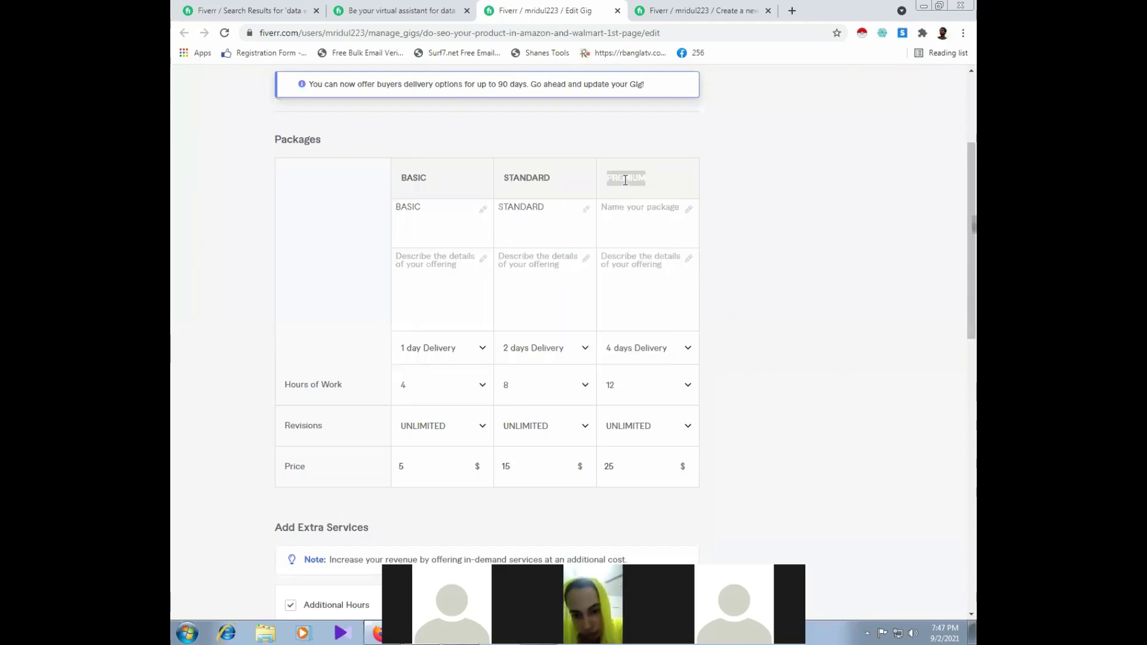
right_click(625, 179)
left_click(636, 188)
left_click(616, 216)
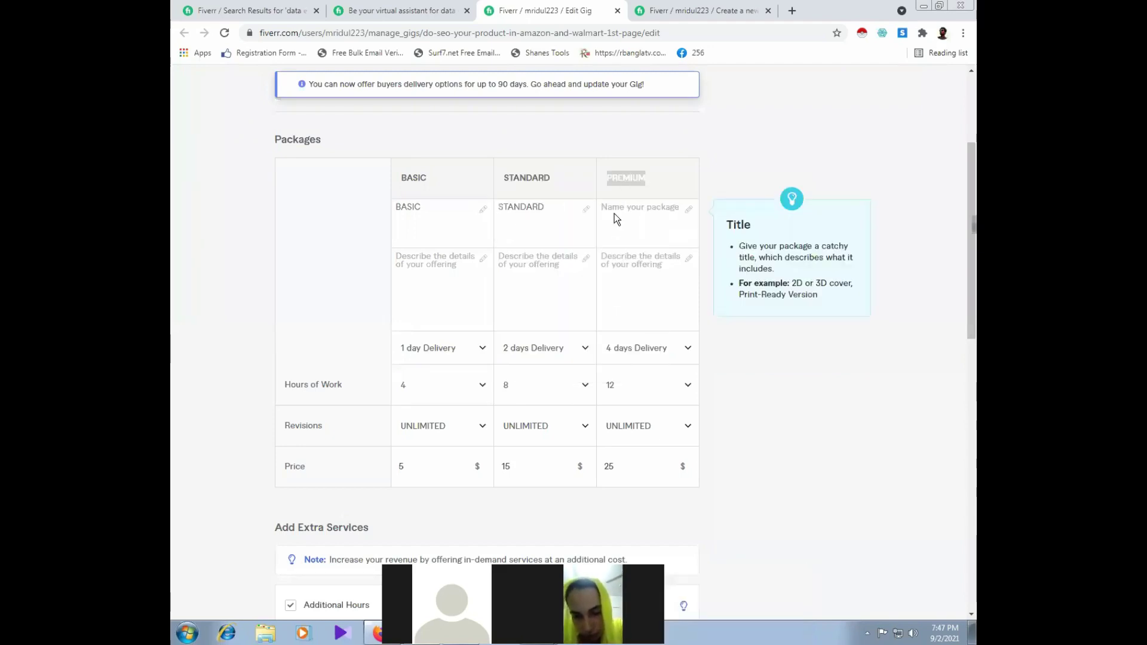
right_click(644, 207)
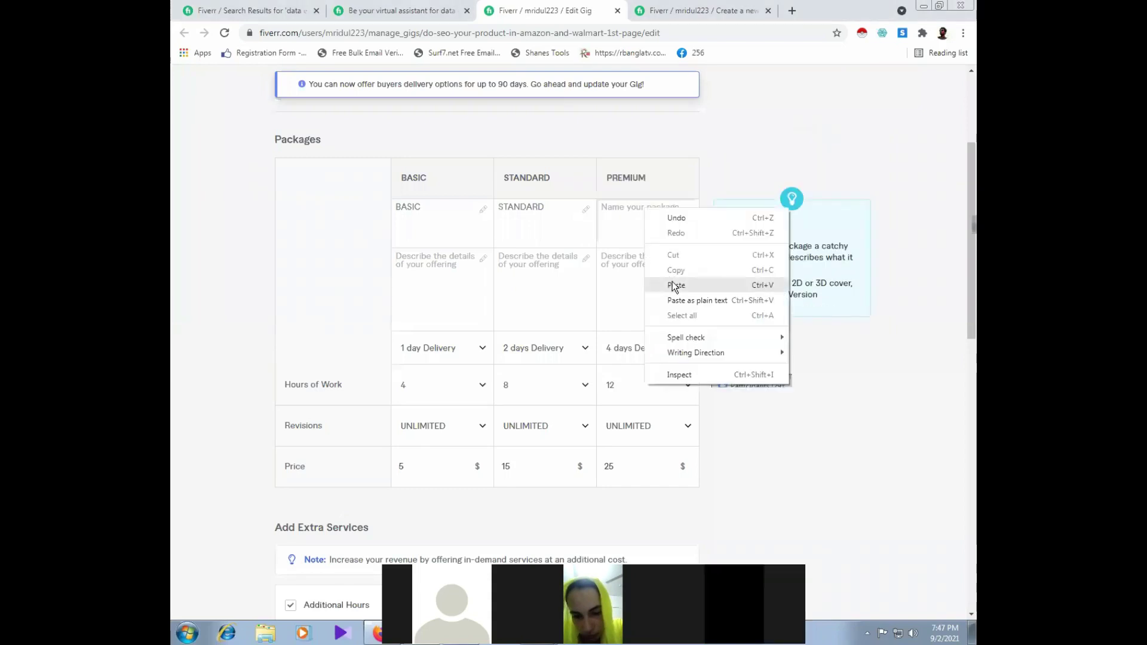
left_click(673, 286)
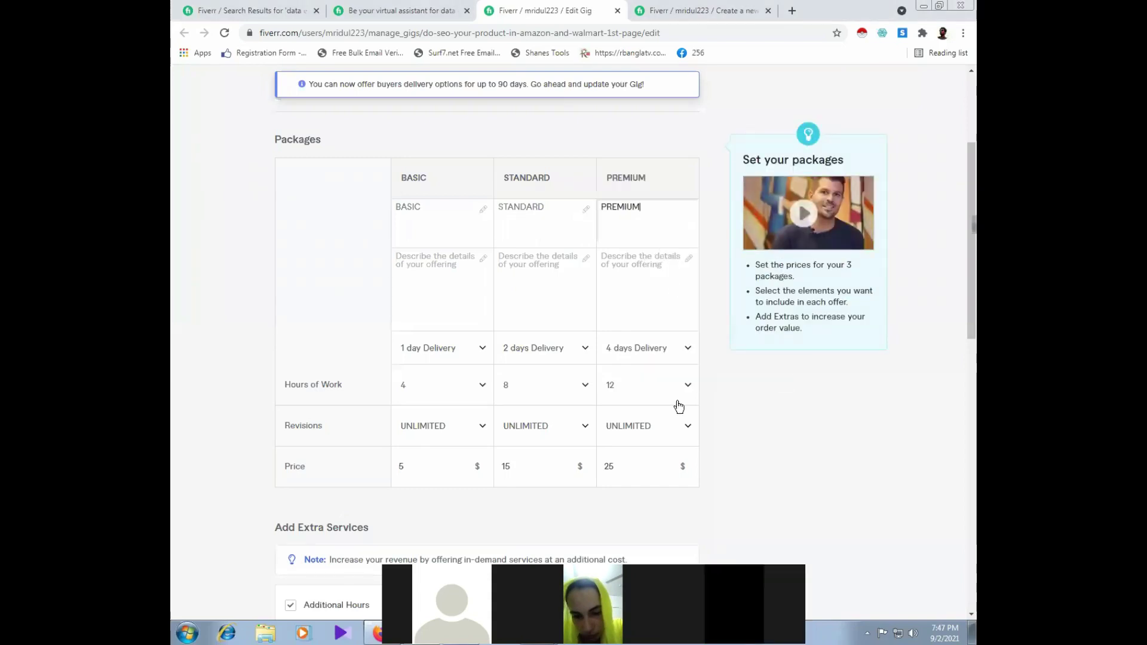
Step: Copy the two-line service description from Notepad into the BASIC package's description
left_click(650, 352)
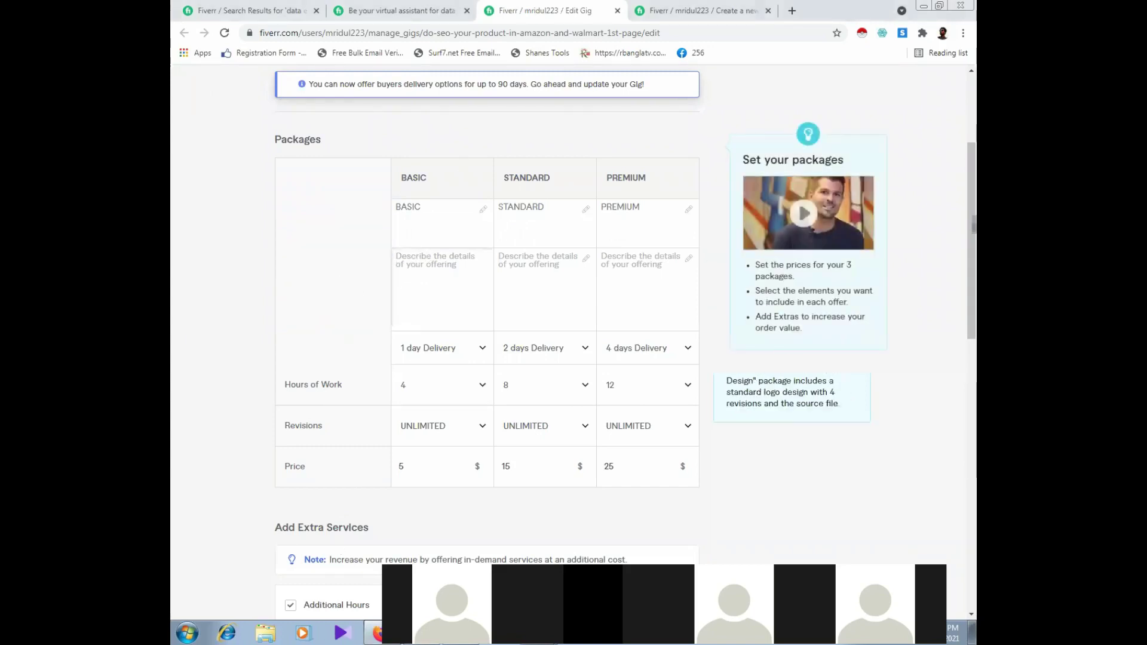
key("alt+Tab")
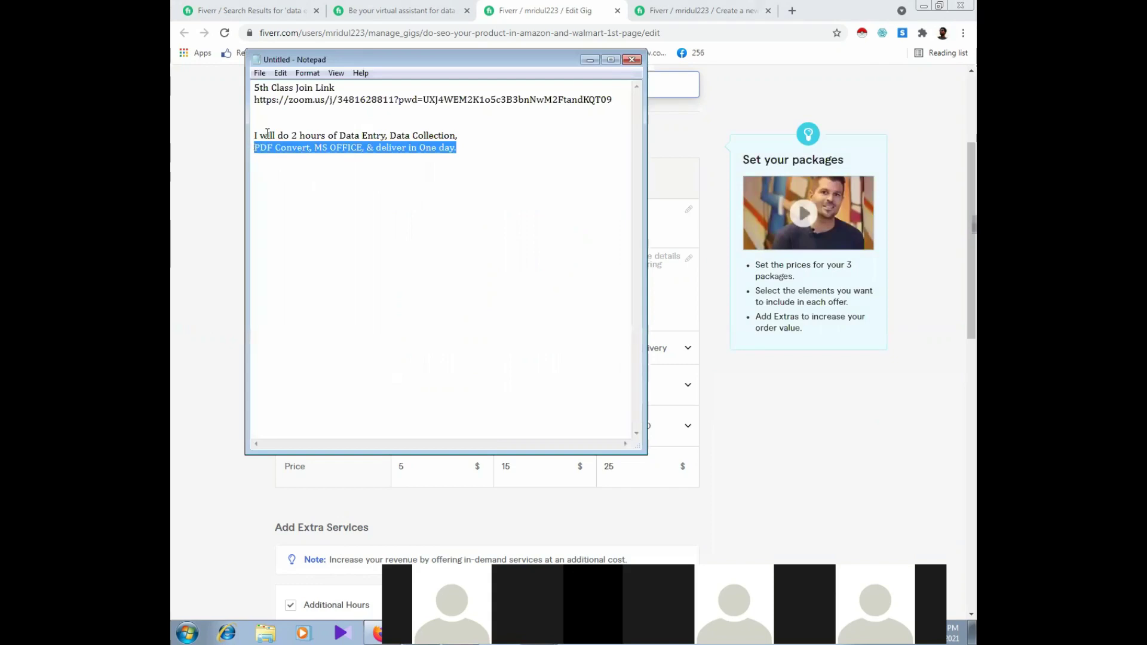
left_click_drag(255, 132, 500, 147)
right_click(501, 146)
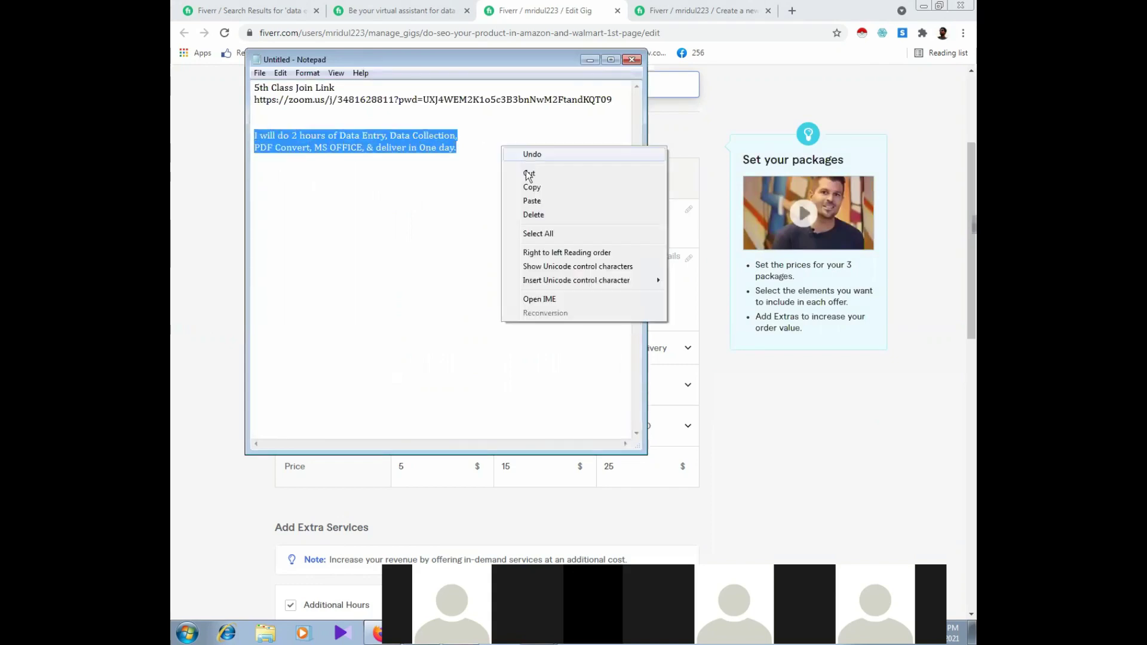
left_click(529, 187)
left_click(519, 11)
left_click(416, 257)
right_click(416, 257)
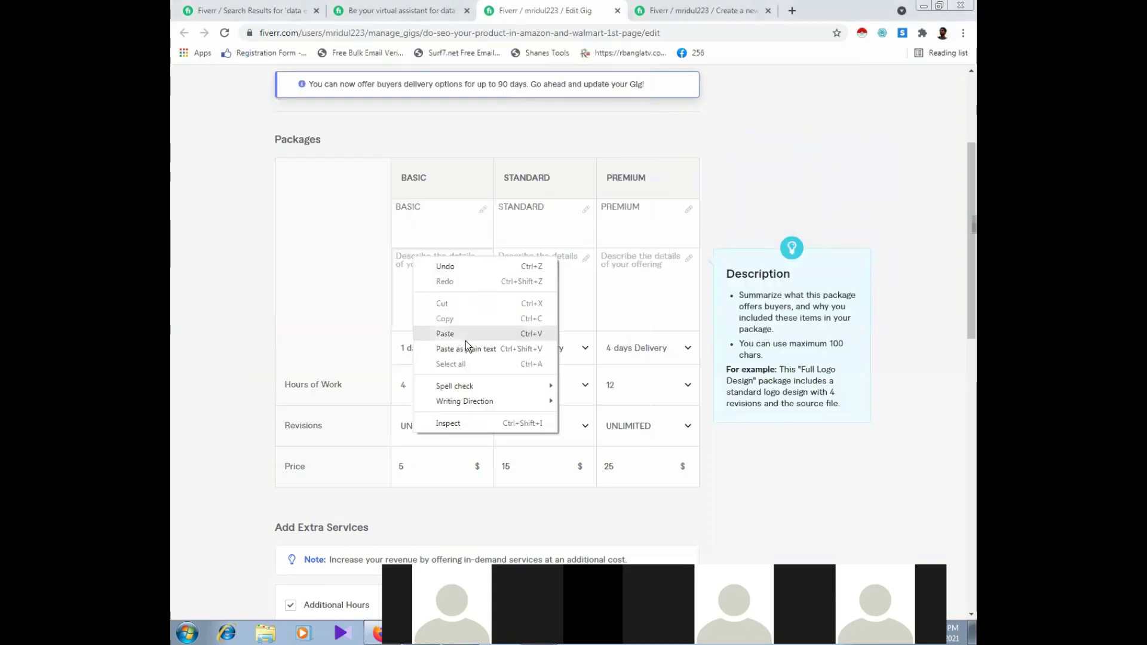
left_click(445, 333)
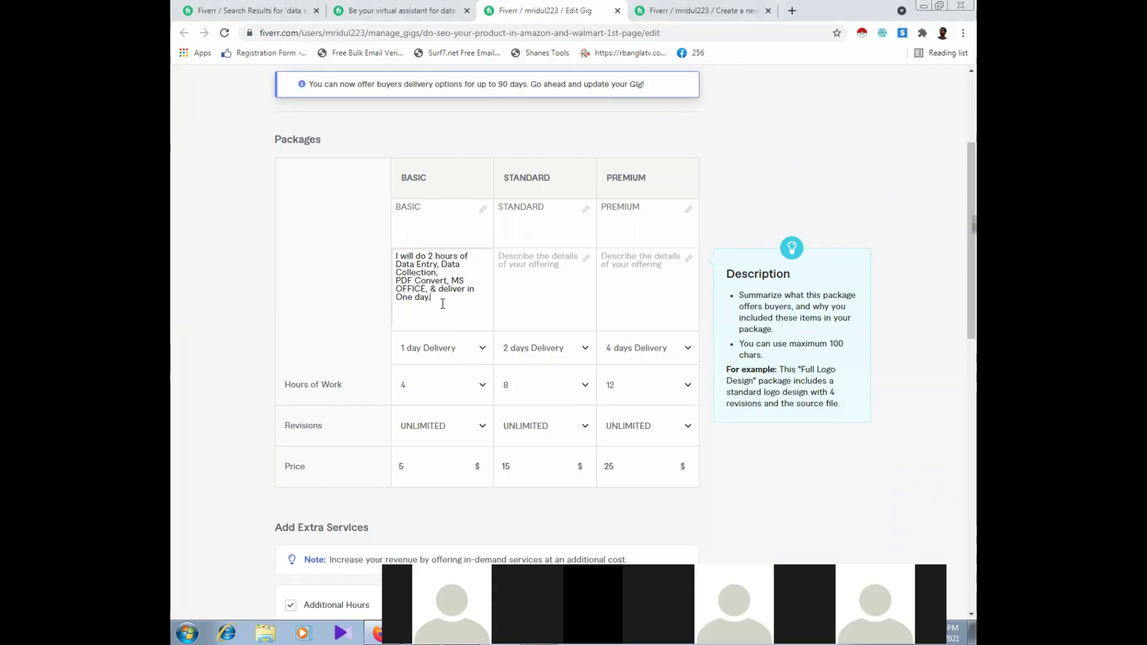
left_click_drag(443, 301, 399, 294)
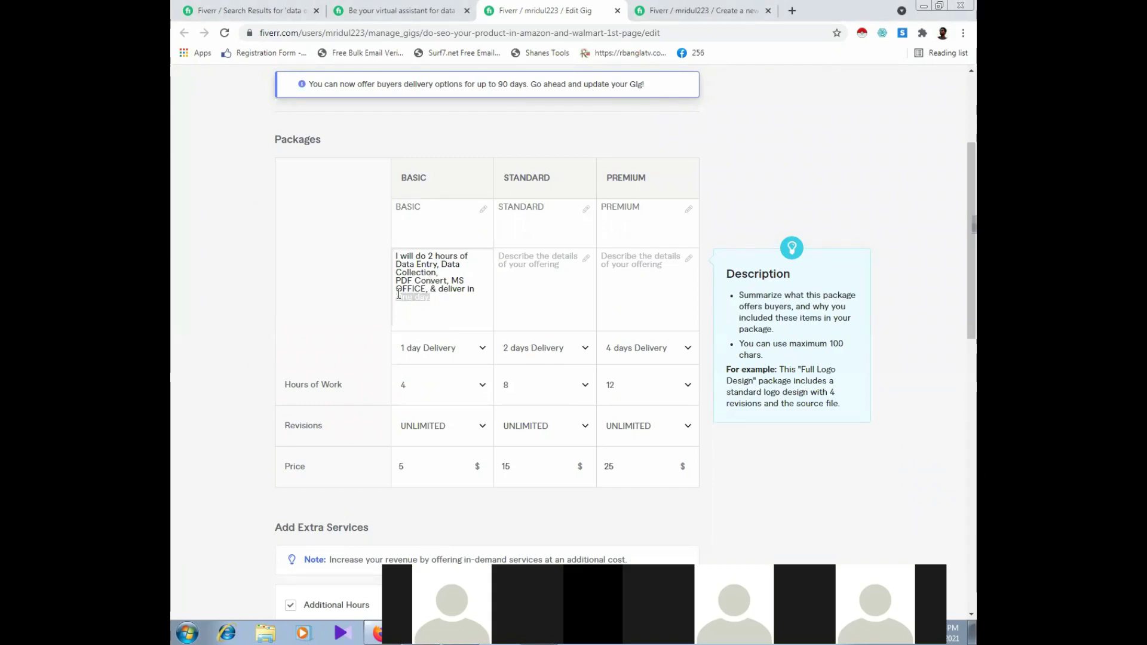
Step: Paste the same description into the STANDARD package and change it to 4 hours of work delivered in Two day
left_click(524, 267)
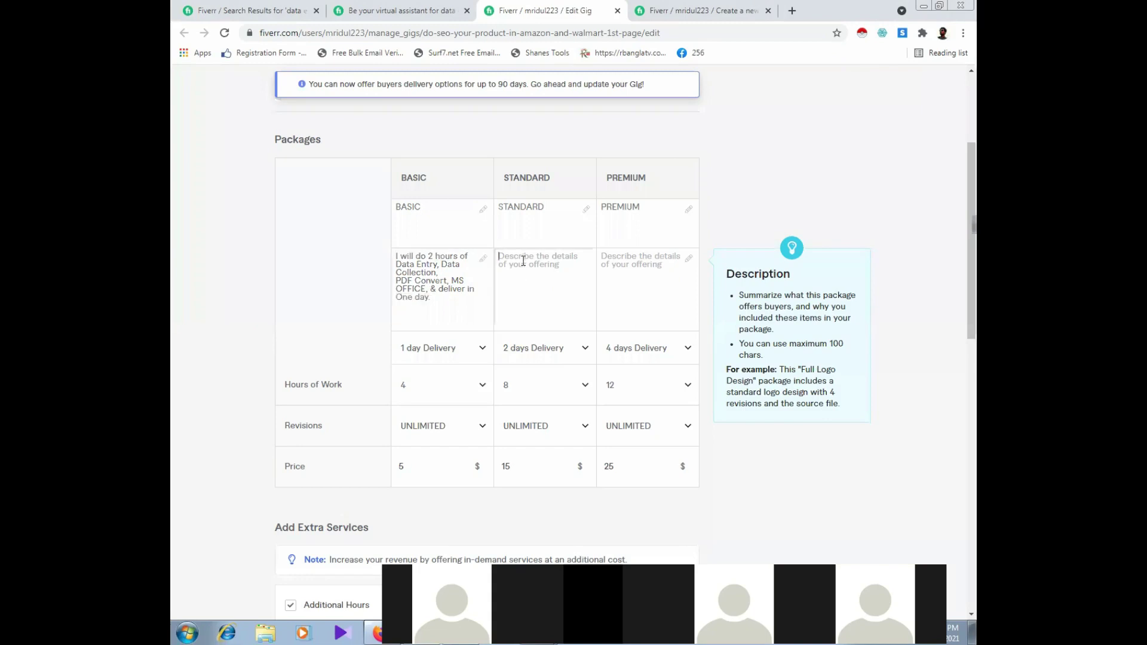
right_click(523, 263)
left_click(556, 331)
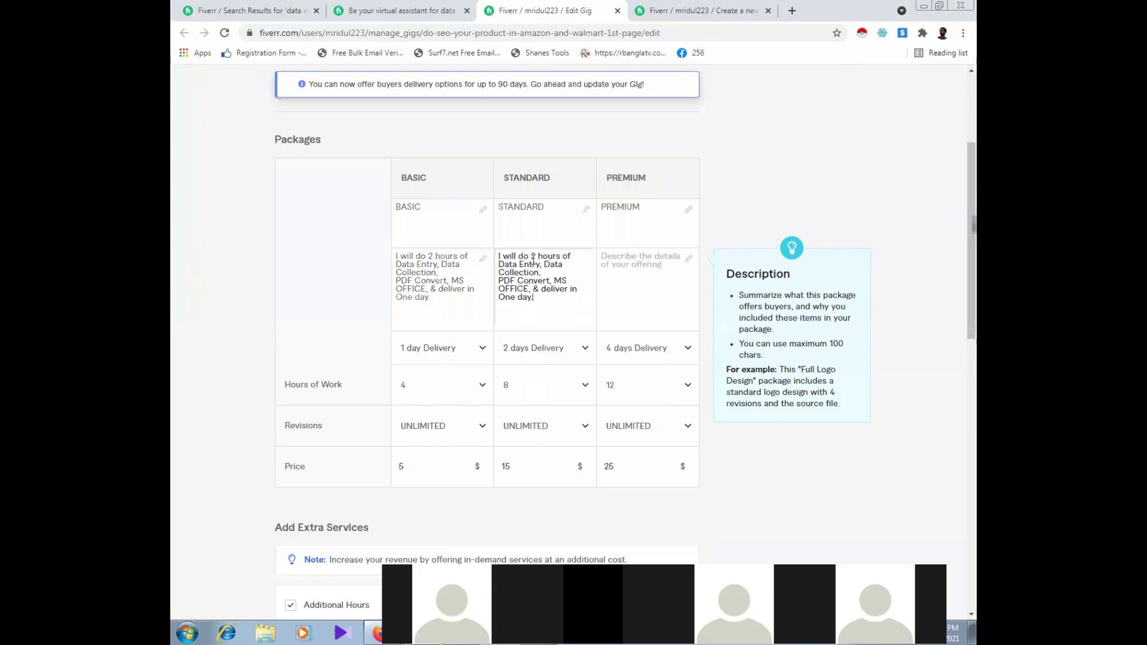
type("4")
left_click_drag(516, 297, 500, 294)
type("1")
type("o")
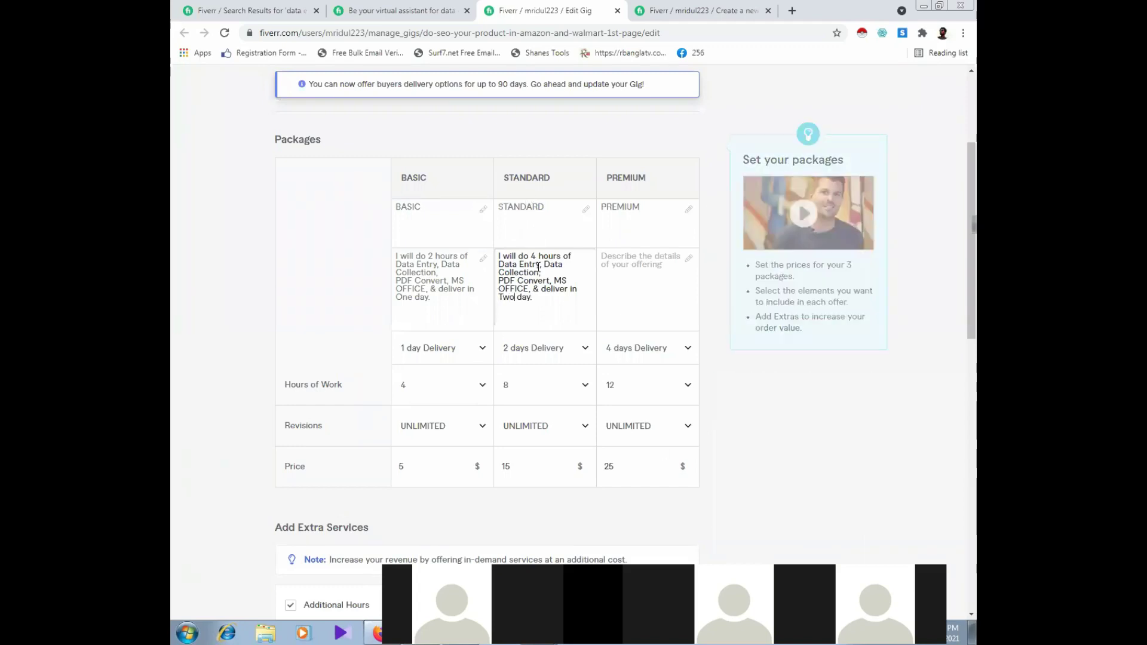
mouse_move(548, 293)
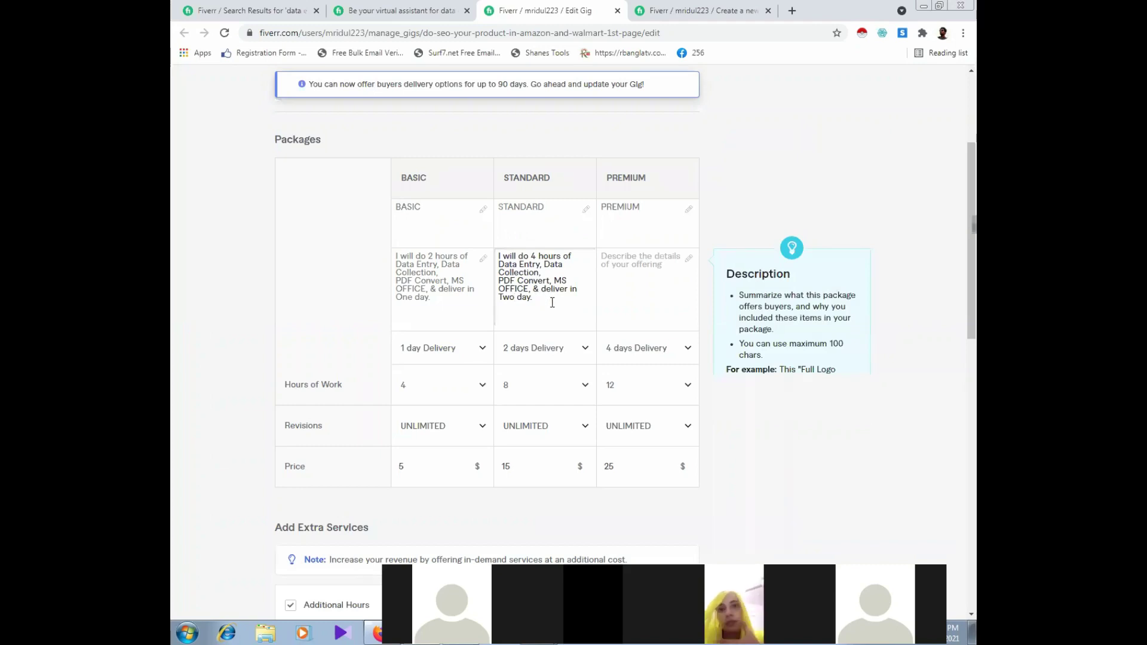
Step: Paste the same description into the PREMIUM package and change it to 8 hours of work delivered in Four day
mouse_move(628, 215)
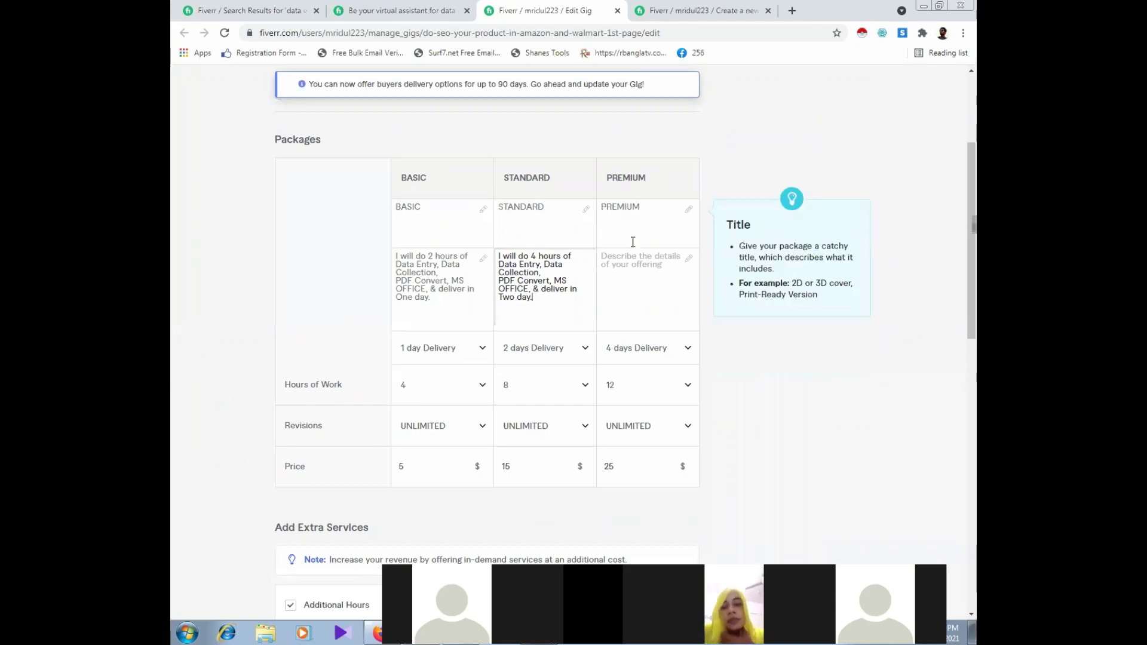
left_click(646, 266)
key("ctrl+v")
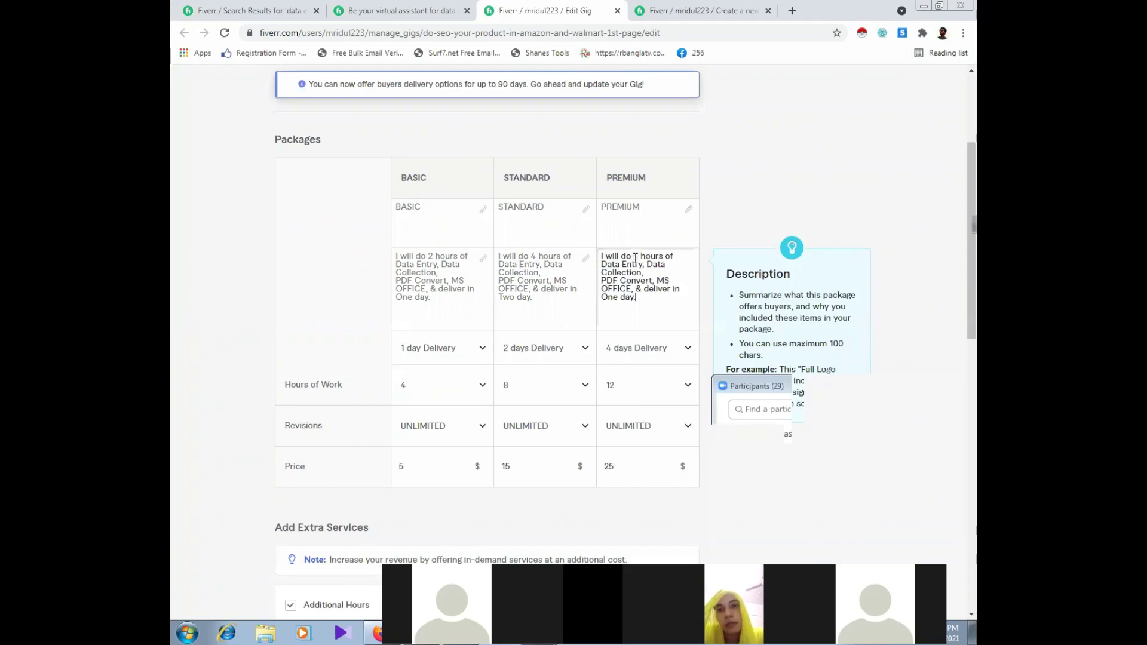
double_click(633, 256)
type("8")
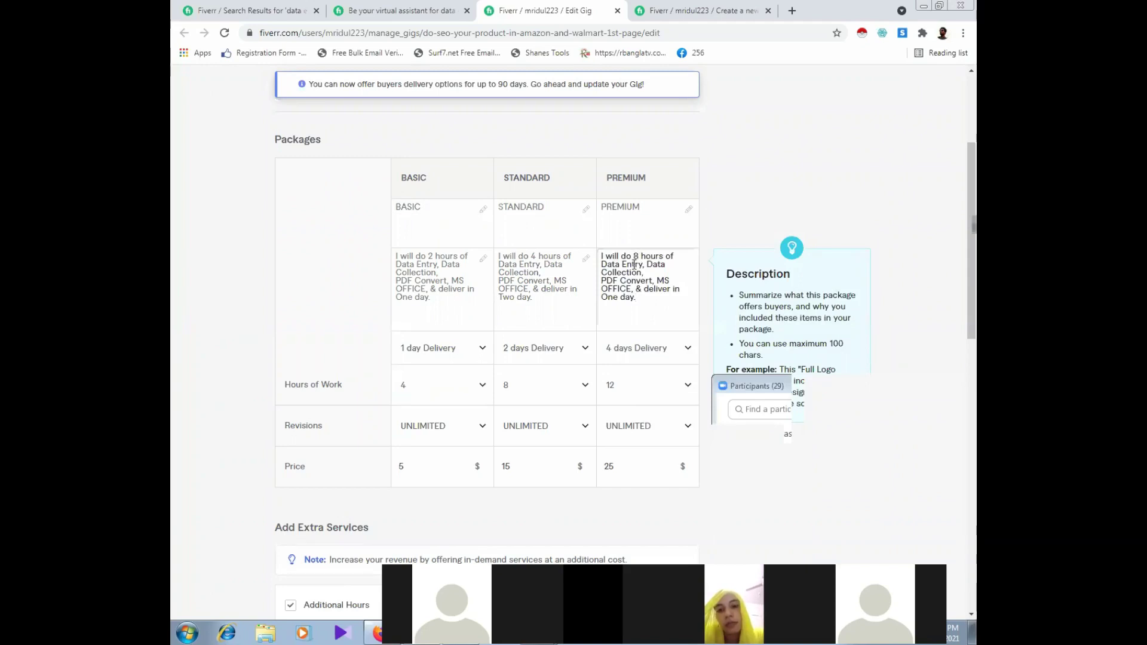
double_click(604, 296)
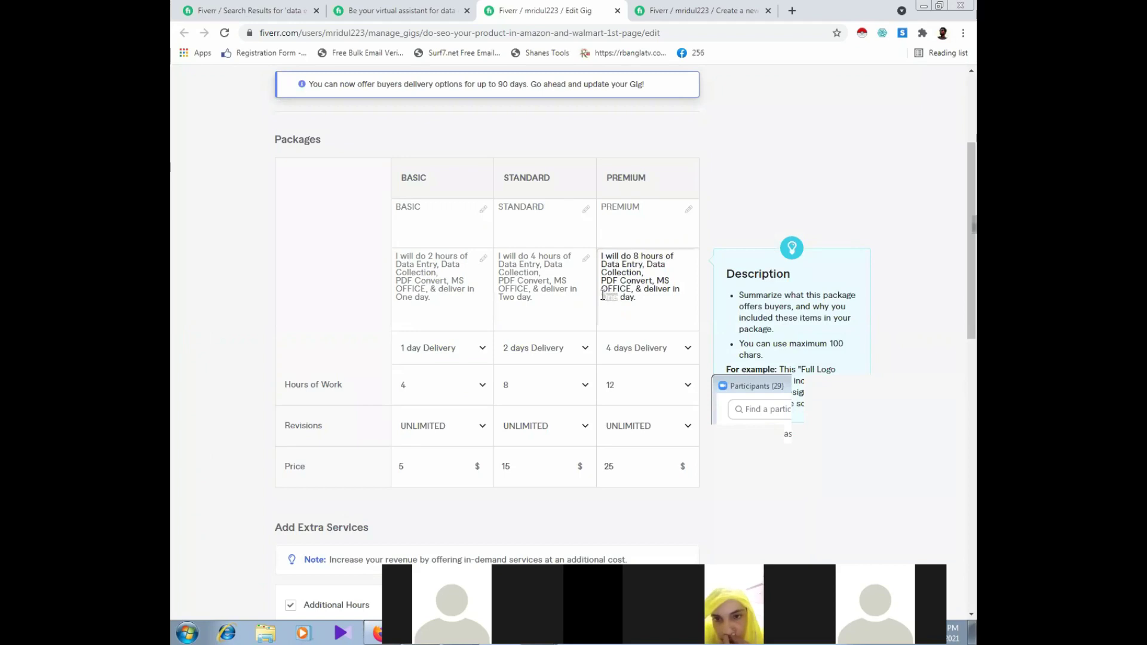
type("1")
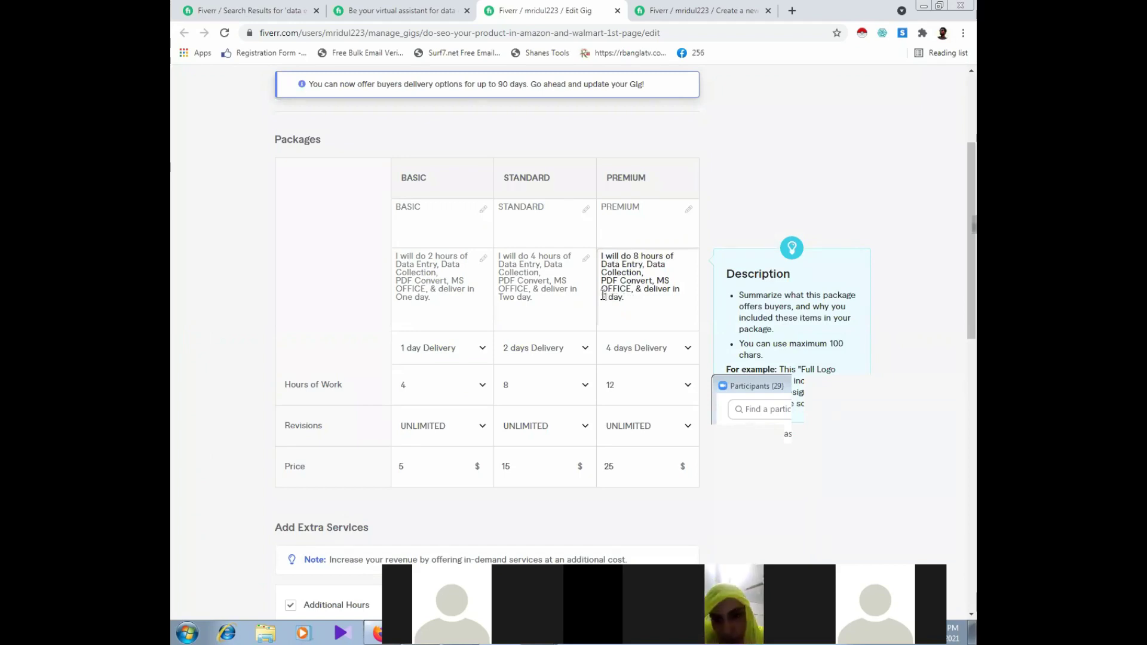
key("BackSpace")
type("Four")
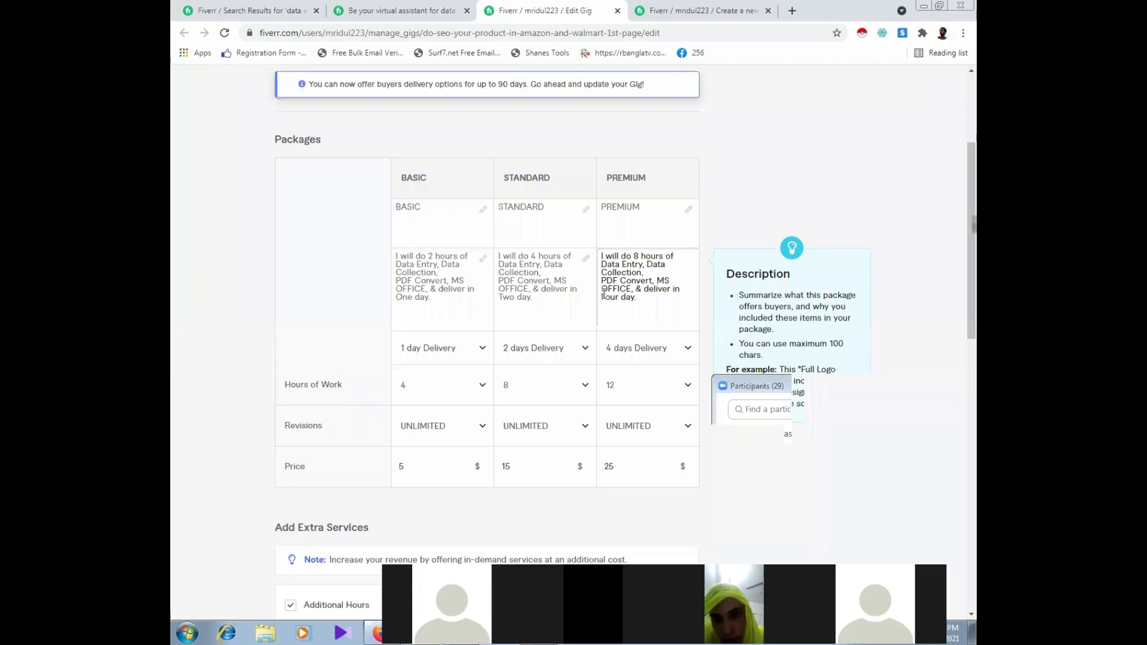
left_click(709, 510)
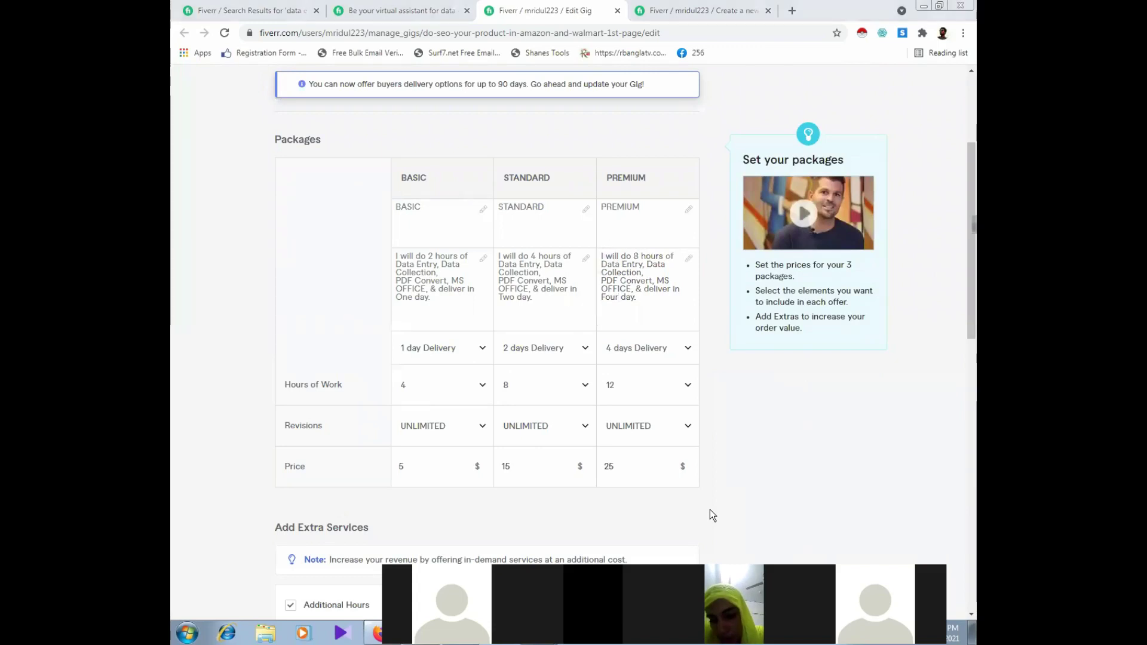
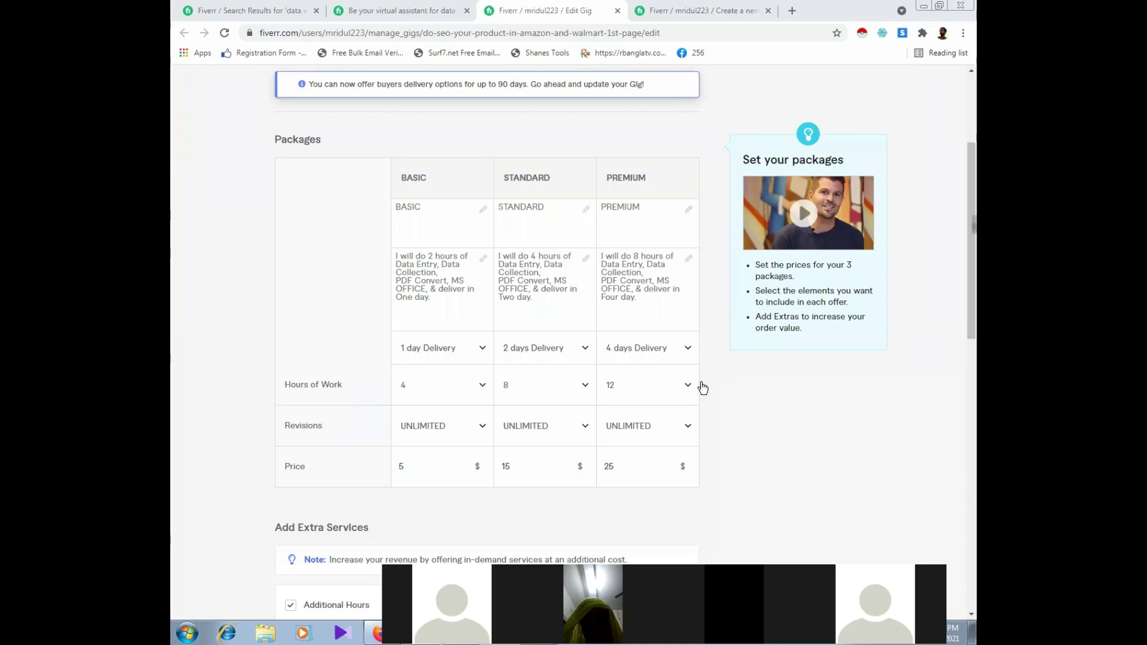
Step: Examine the Hours of Work row and the available revision options for the BASIC package
mouse_move(289, 396)
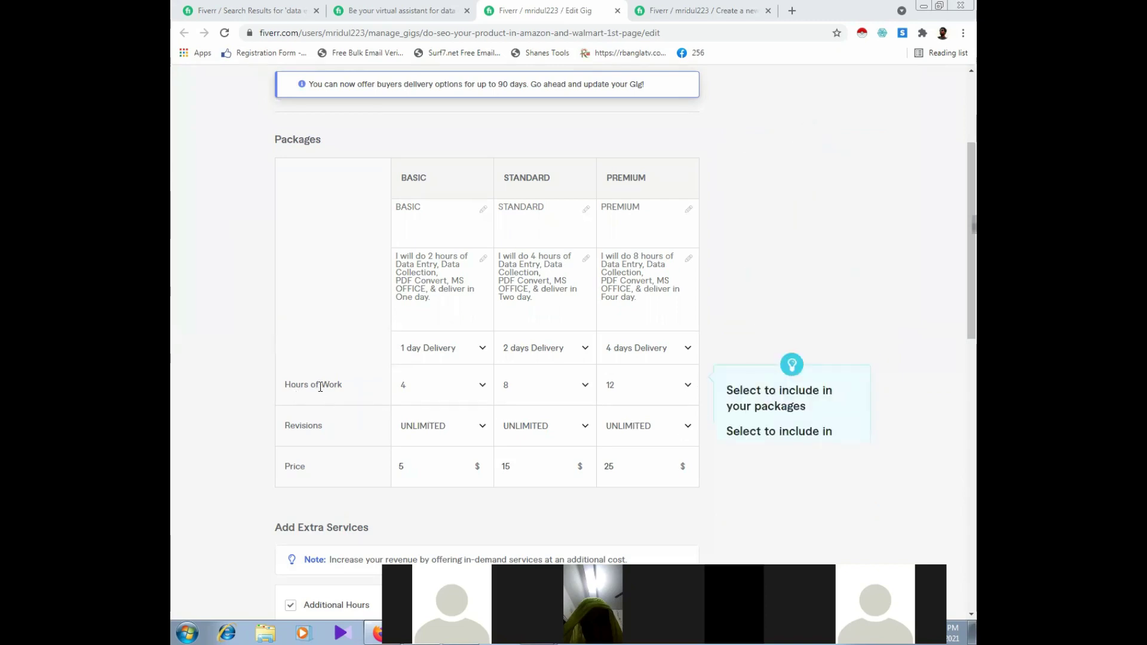
left_click(428, 258)
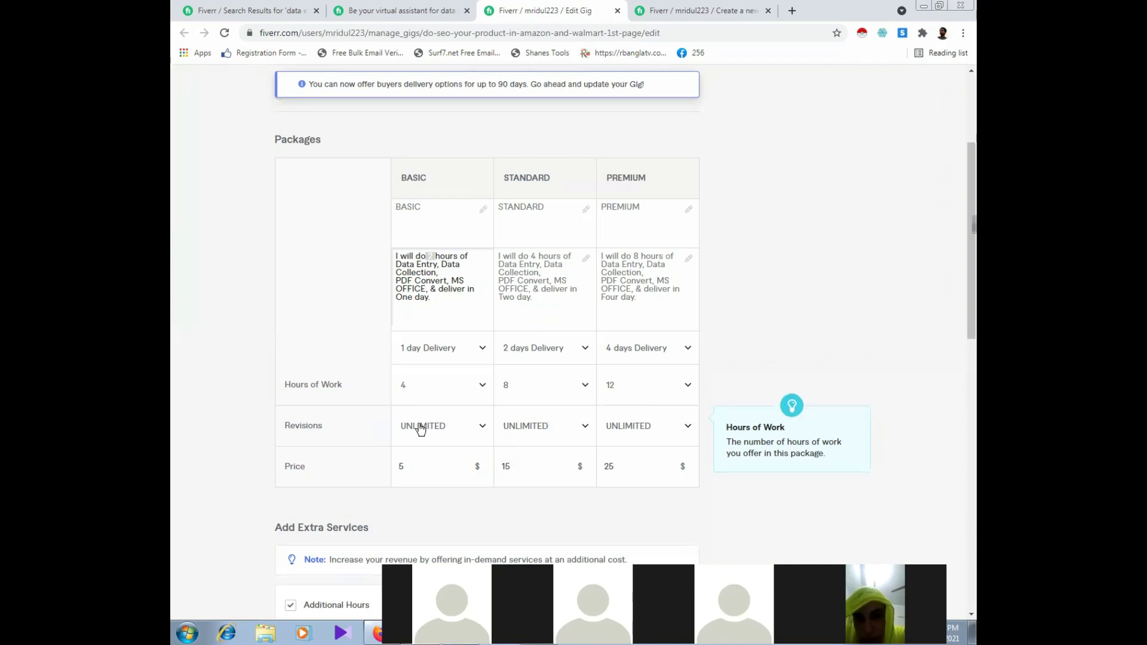
scroll(418, 425, "down", 1)
left_click(434, 365)
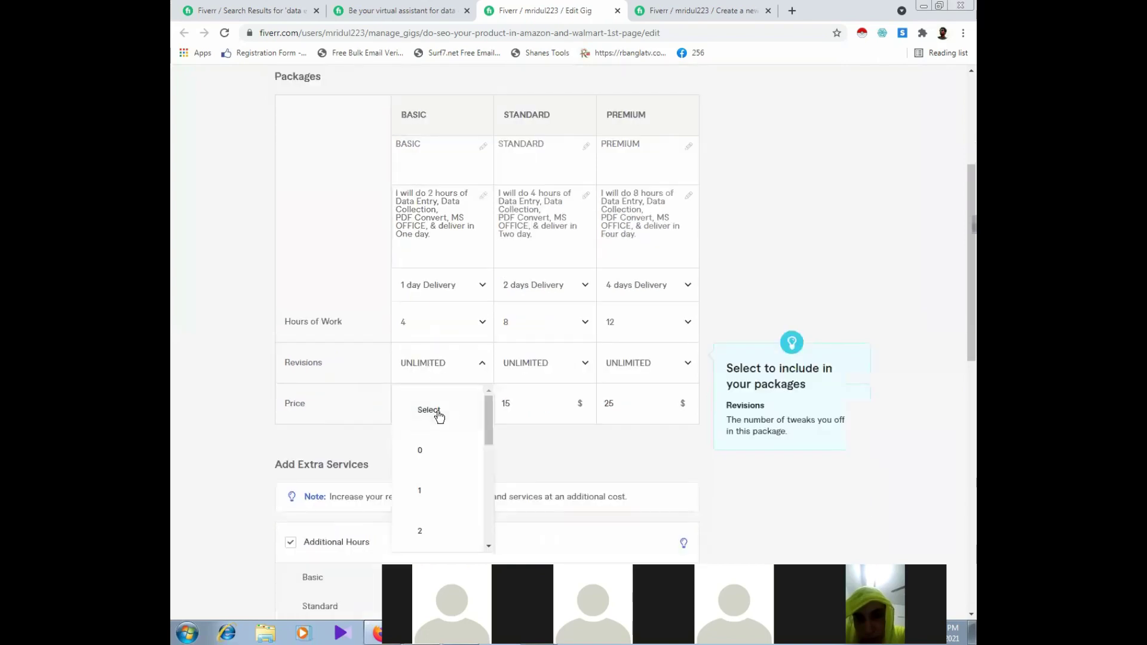
scroll(436, 418, "down", 5)
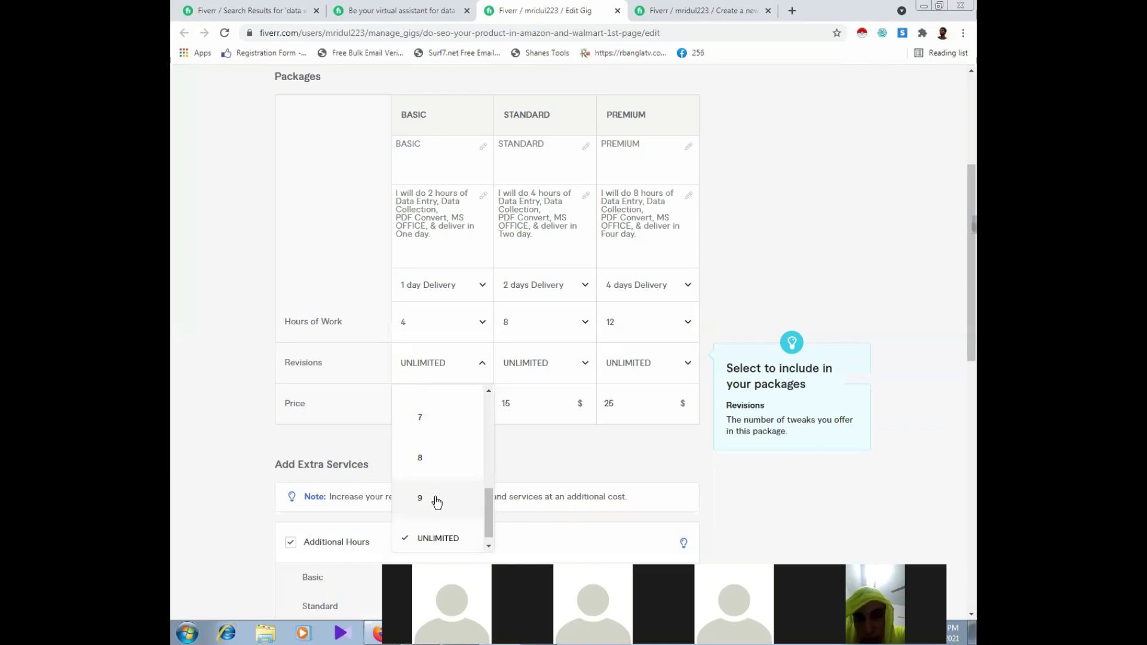
left_click(222, 416)
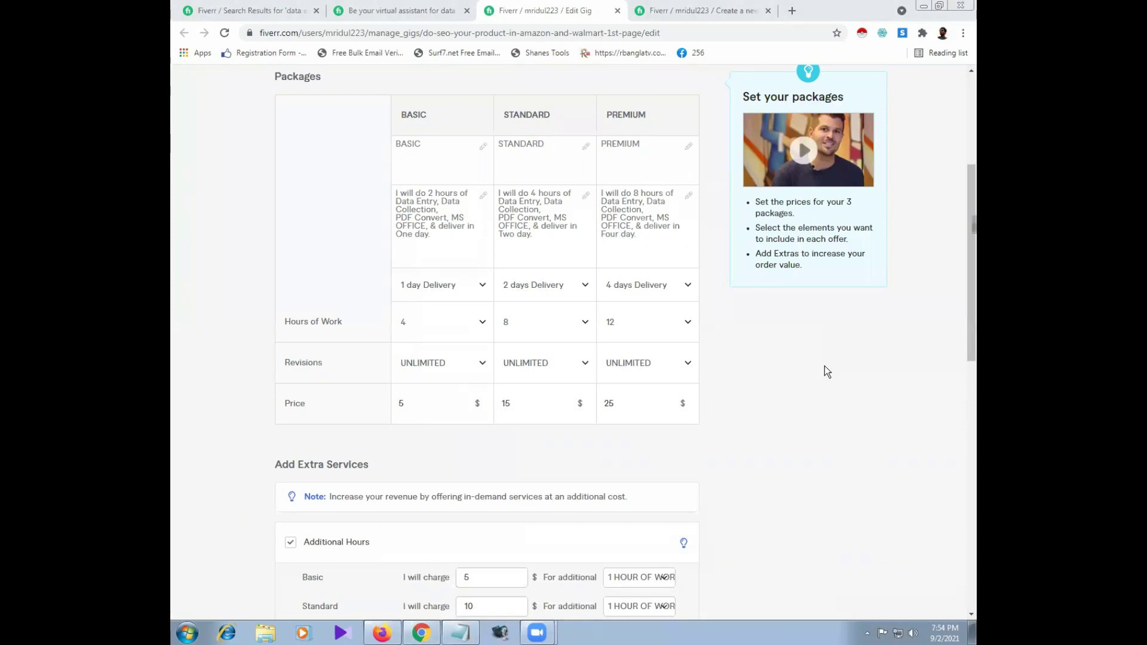
Step: Set the STANDARD package price to $10 and the PREMIUM package price to $15
mouse_move(325, 406)
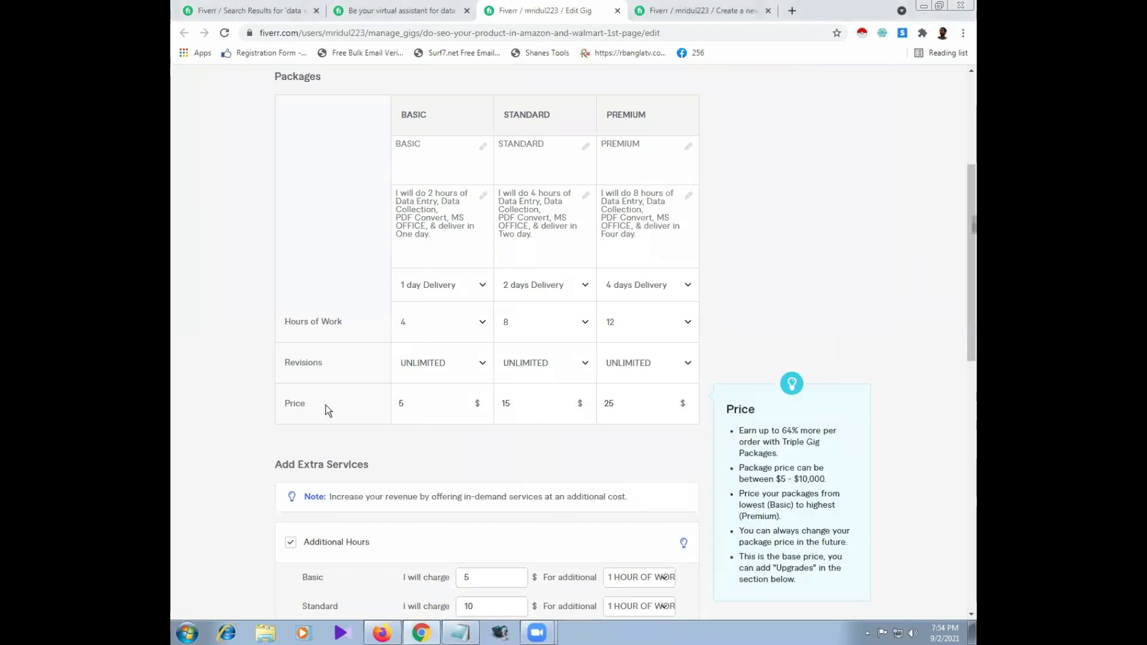
double_click(398, 408)
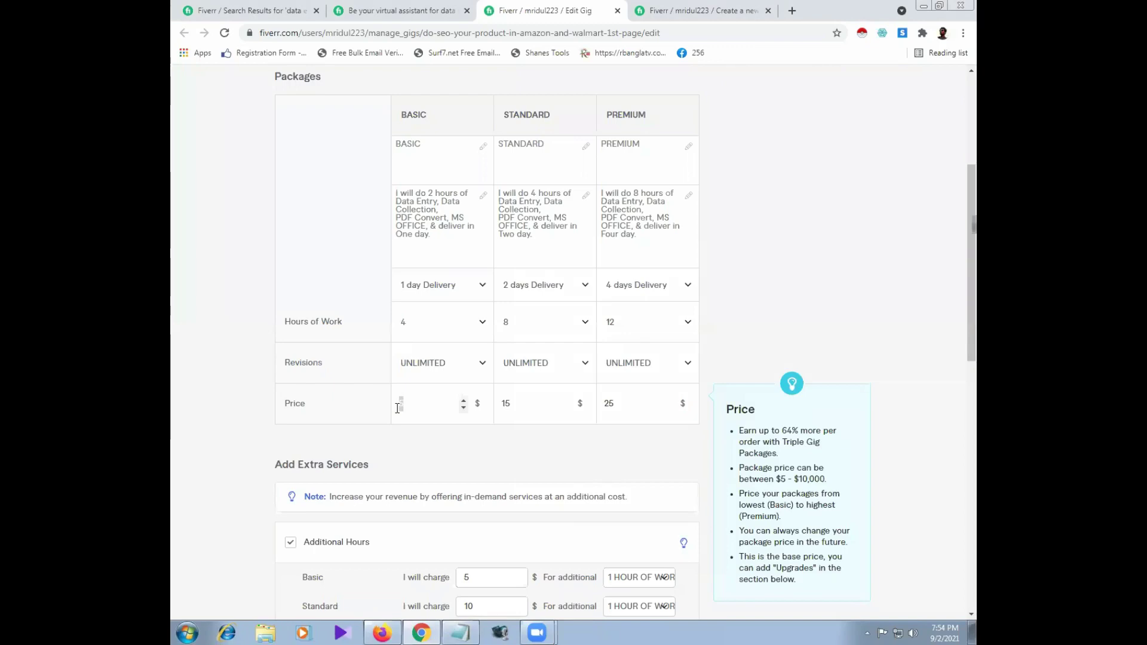
type("2")
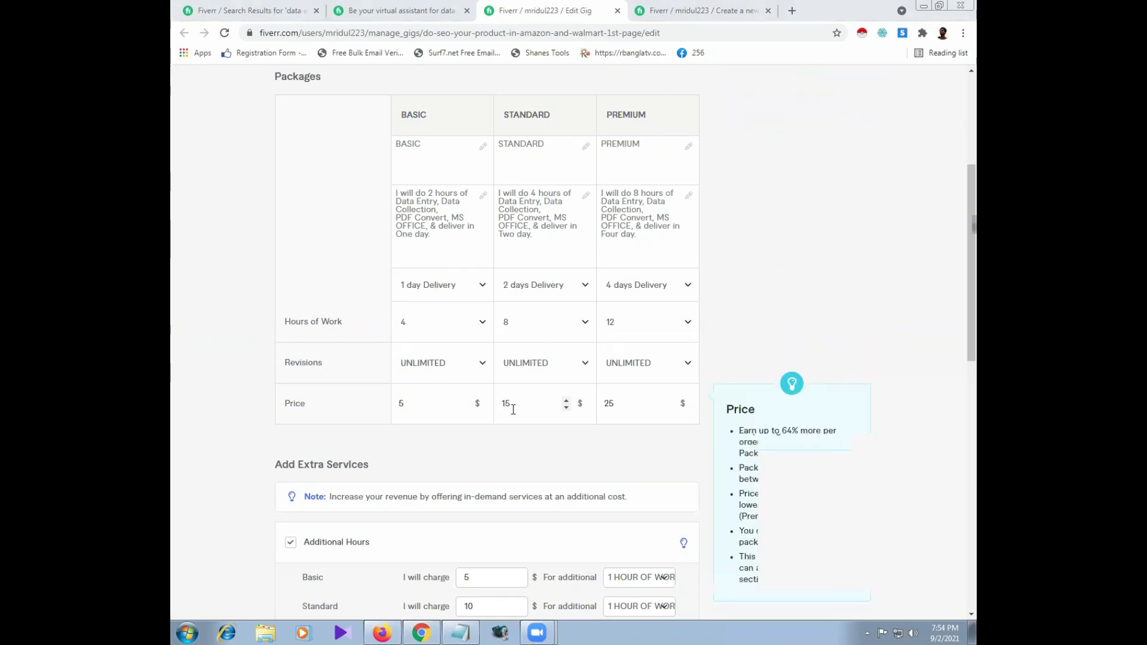
left_click_drag(512, 404, 497, 410)
type("10")
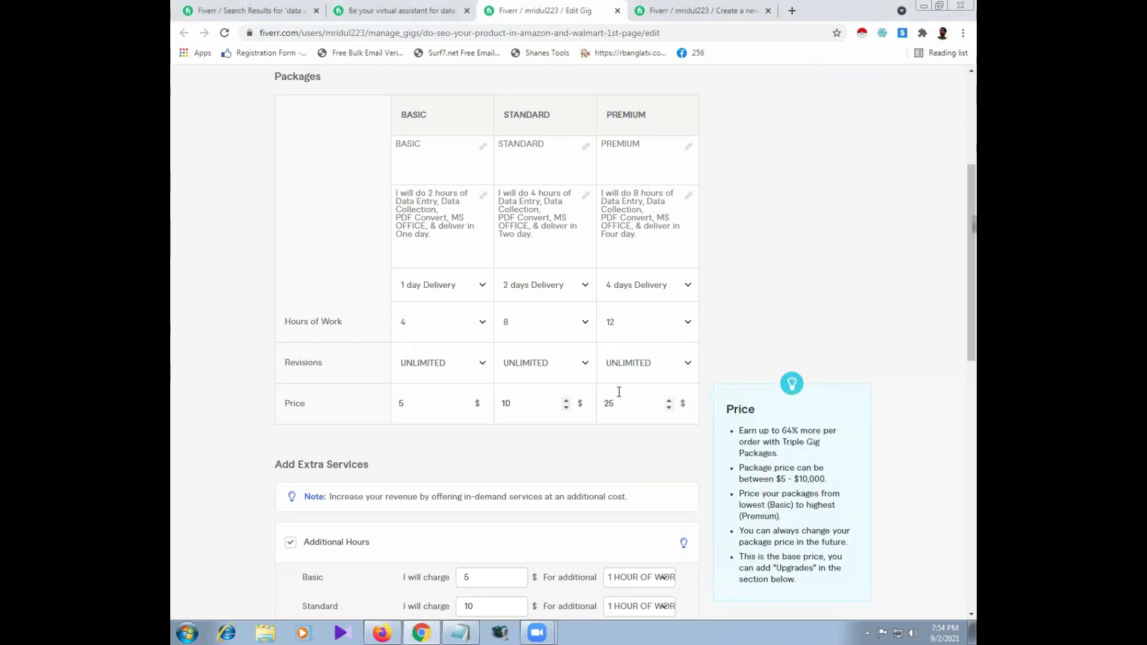
left_click_drag(614, 412, 603, 407)
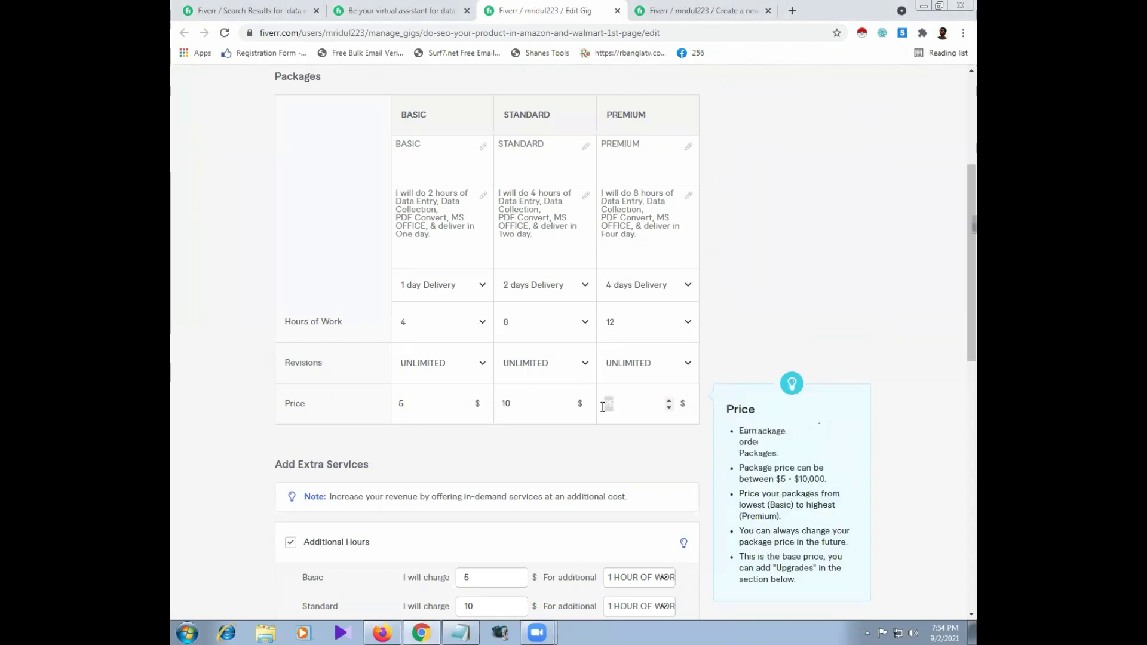
type("15")
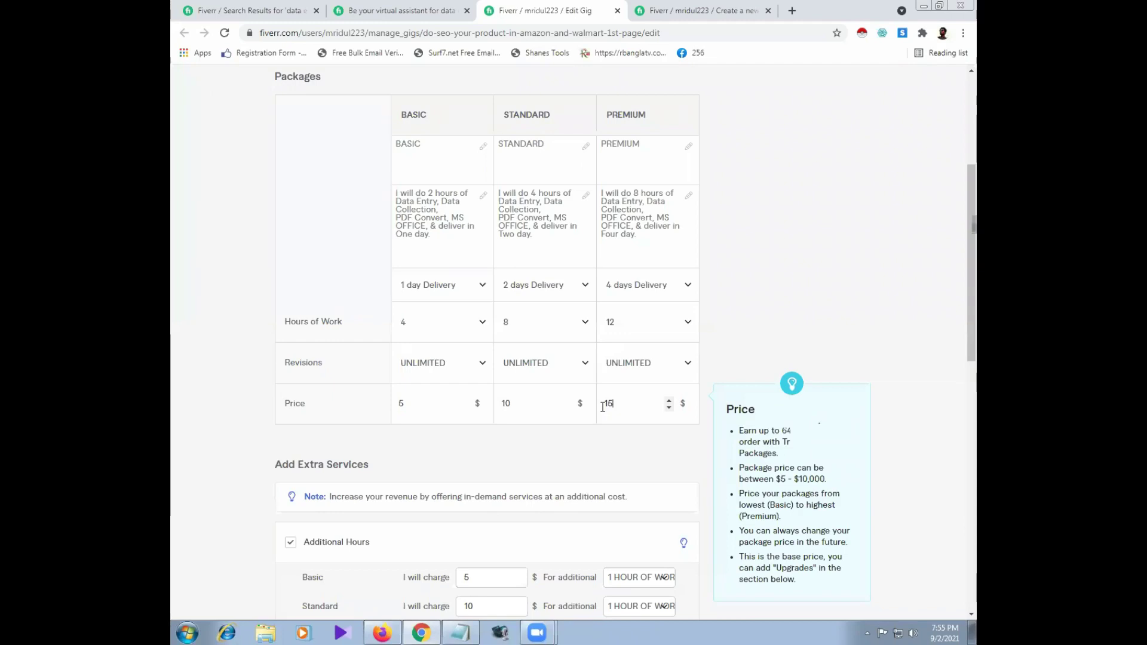
Step: Set the STANDARD package price to $15 and the PREMIUM package price to $20
left_click(505, 404)
key("BackSpace")
key("BackSpace")
type("5")
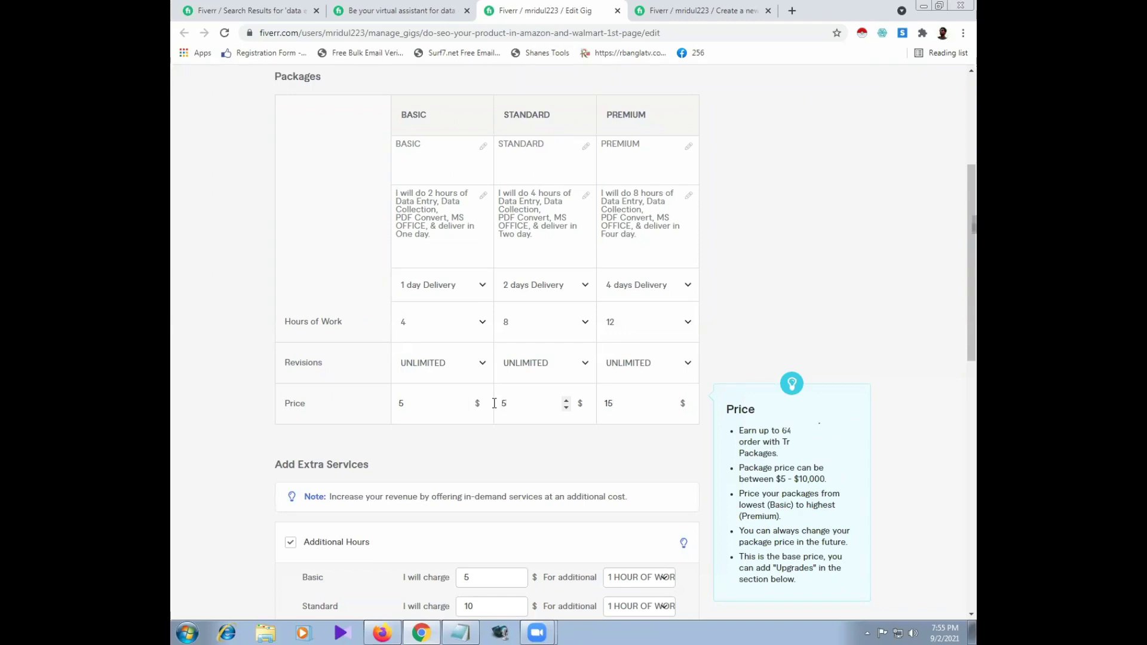
key("shift+Home")
scroll(590, 399, "up", 1)
key("Tab")
type("2")
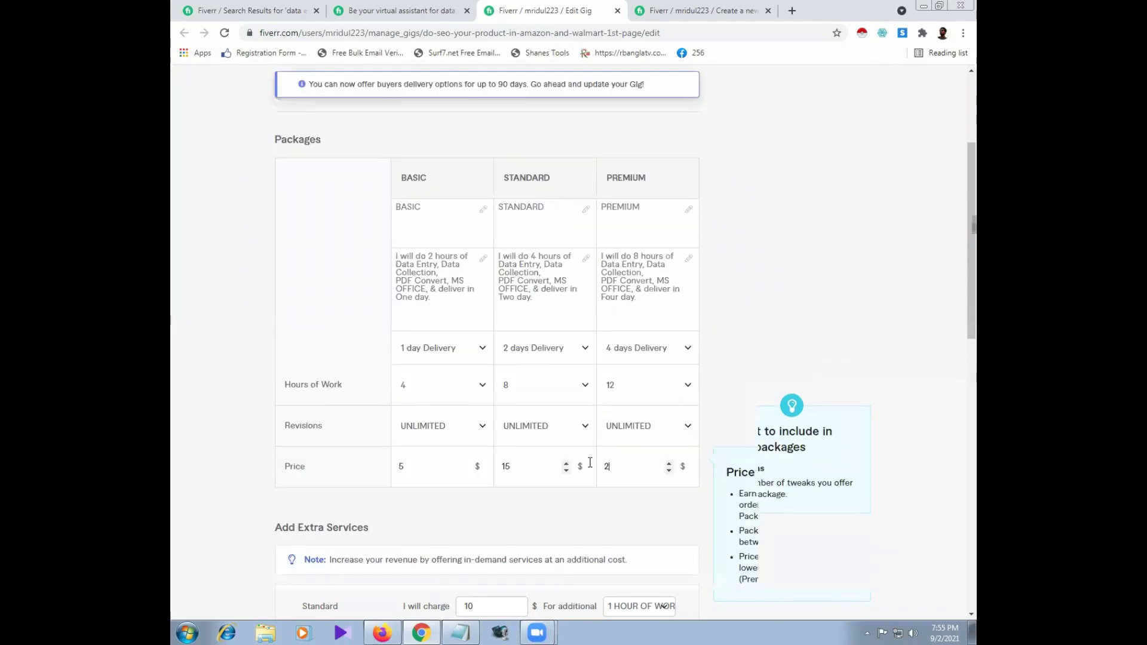
type("0")
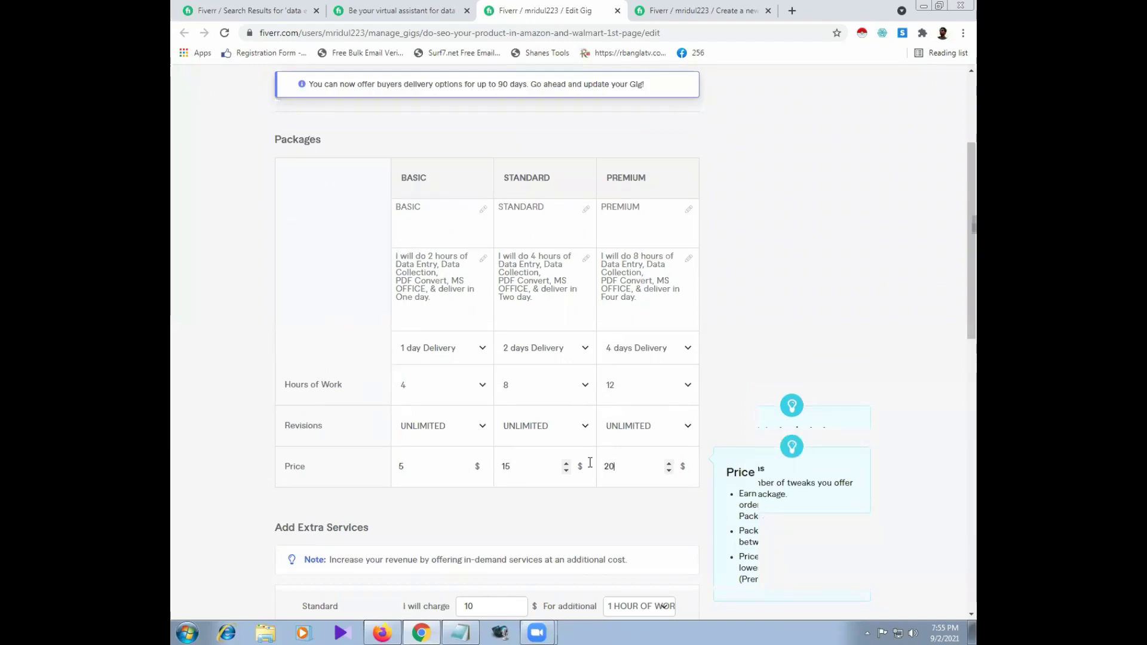
double_click(506, 466)
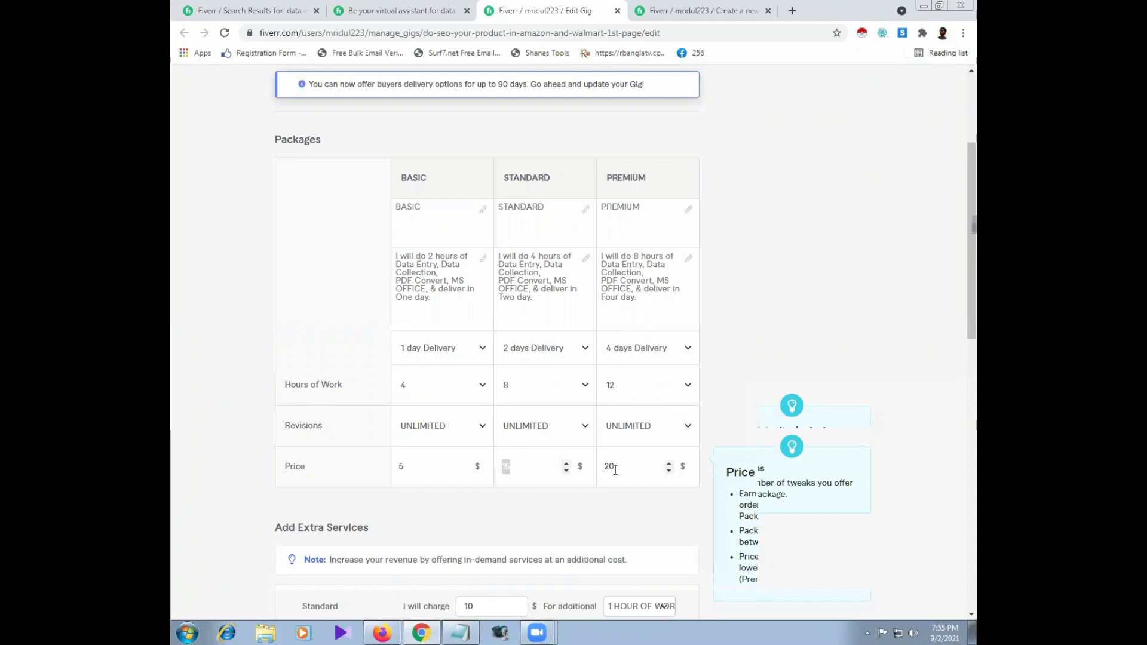
double_click(608, 468)
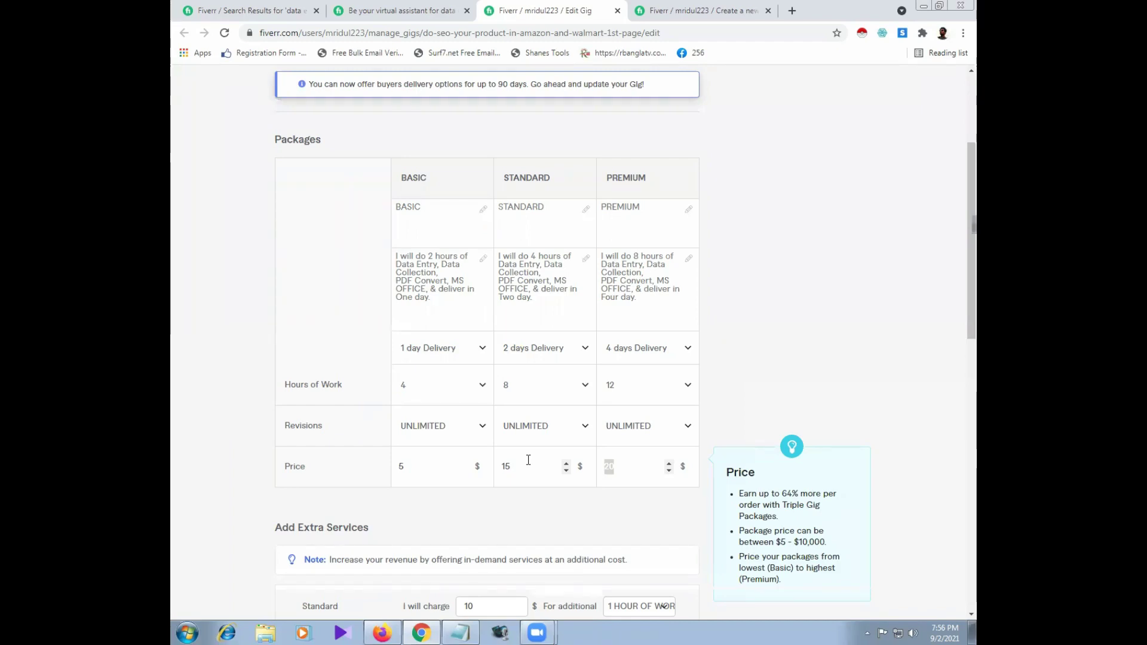
double_click(501, 467)
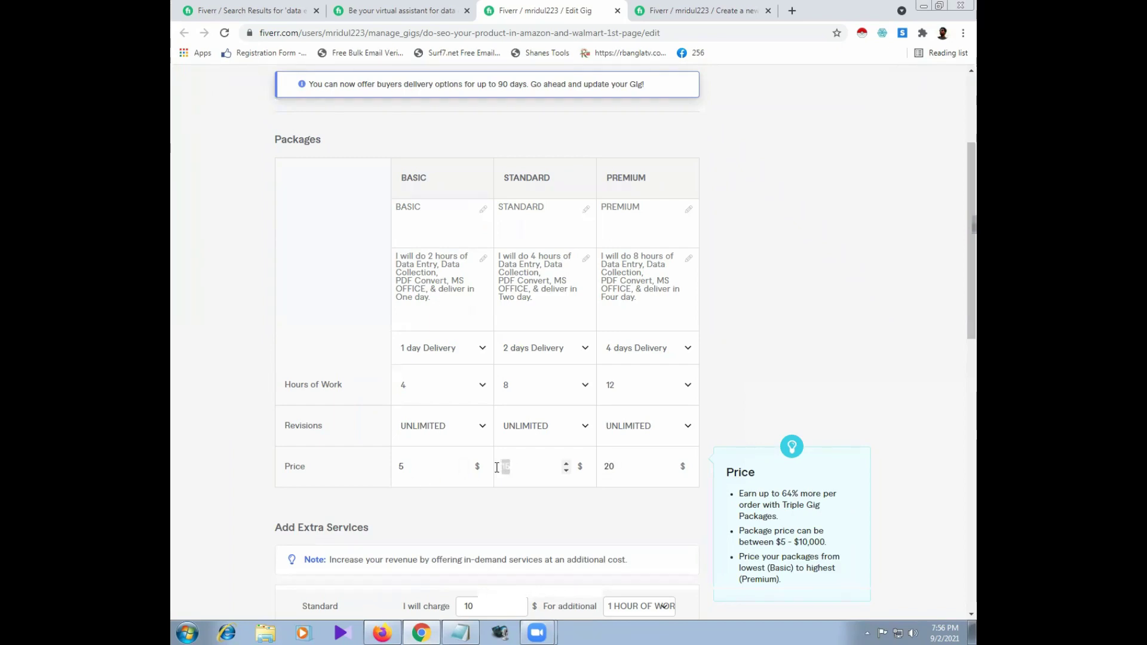
Step: Set the STANDARD package price to $10 and the PREMIUM package price to $15
type("10")
scroll(604, 526, "up", 1)
double_click(604, 528)
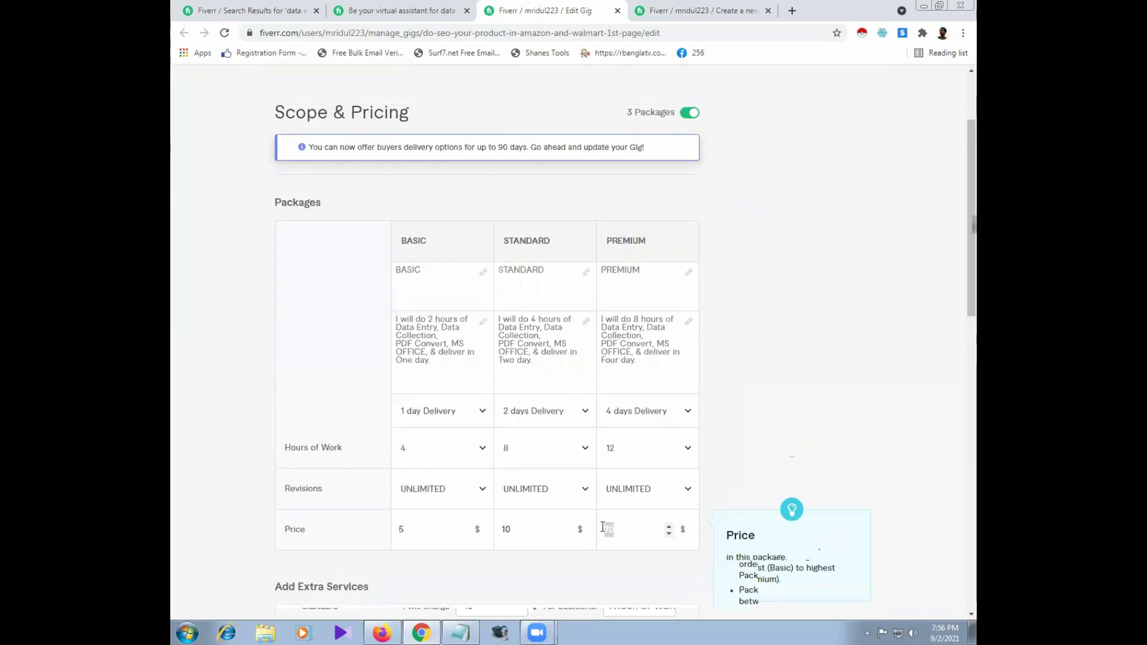
type("15")
Step: Examine the Additional Hours rates, the Basic work-hour options and the Extra fast delivery settings under Add Extra Services
scroll(605, 525, "down", 3)
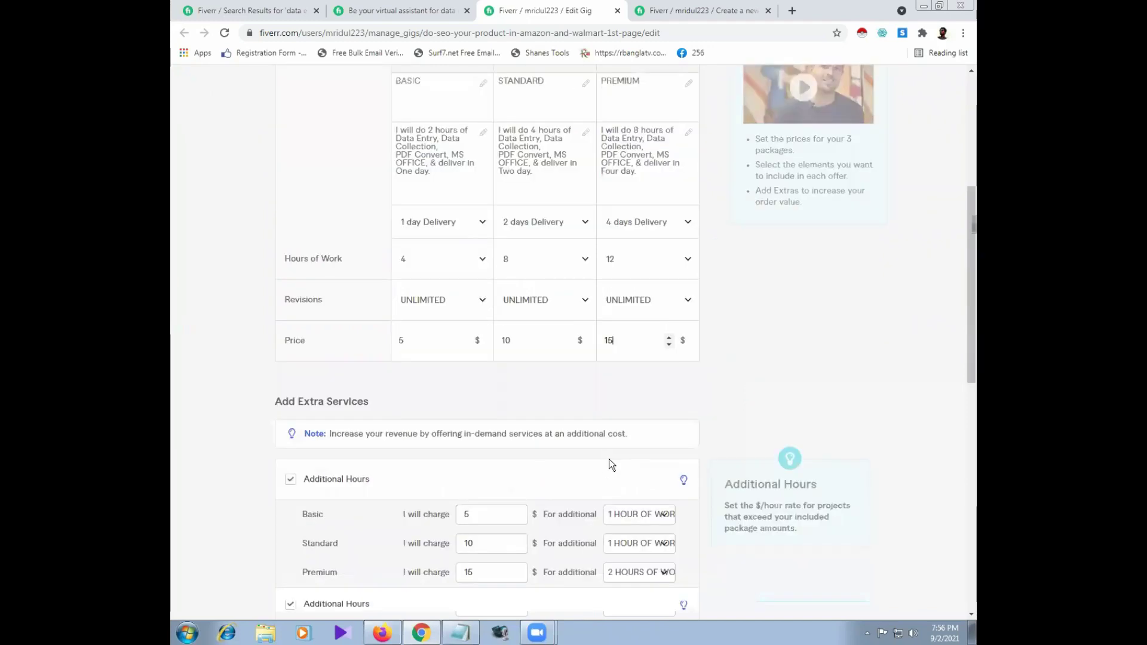
scroll(611, 458, "down", 3)
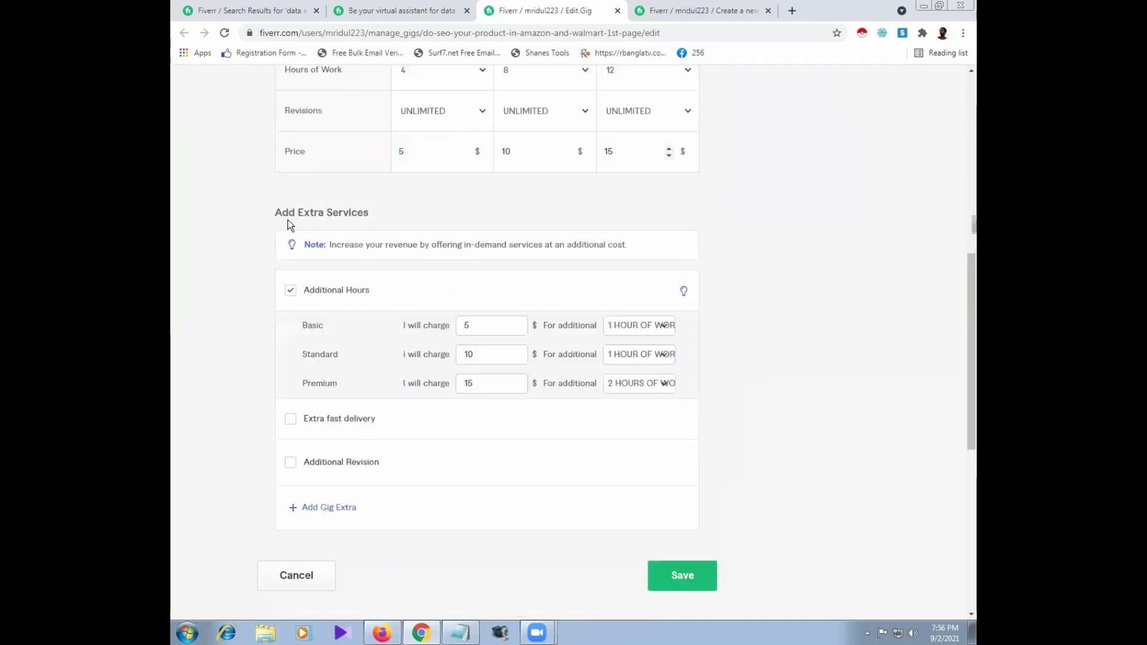
left_click_drag(280, 217, 357, 213)
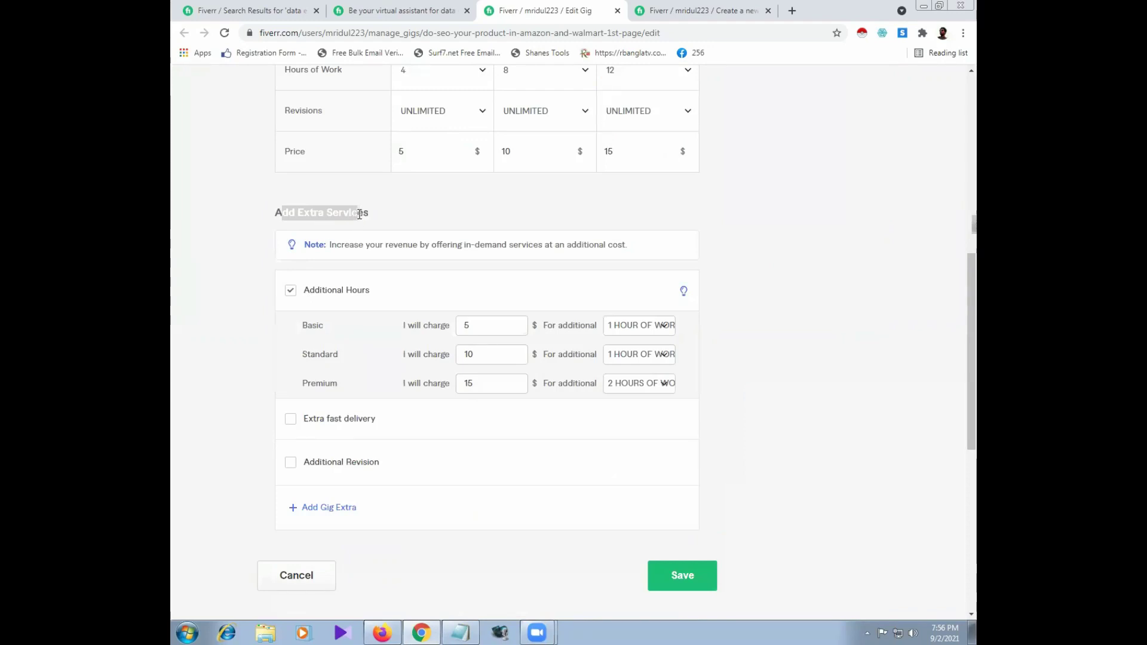
mouse_move(307, 325)
mouse_move(679, 416)
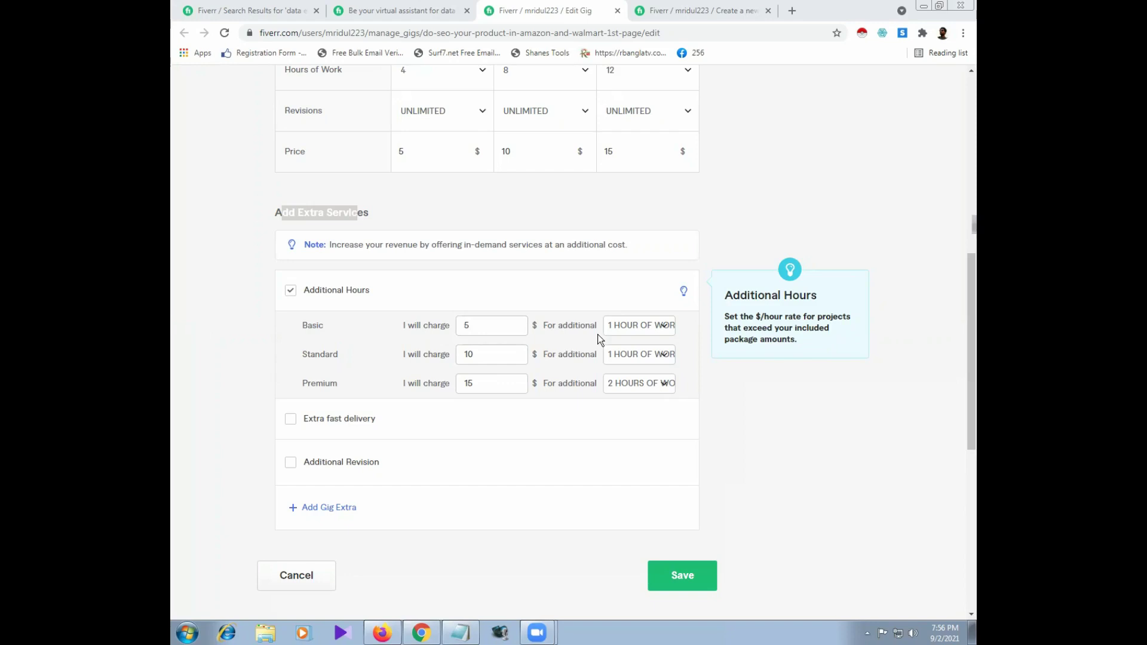
left_click(643, 333)
scroll(651, 428, "down", 3)
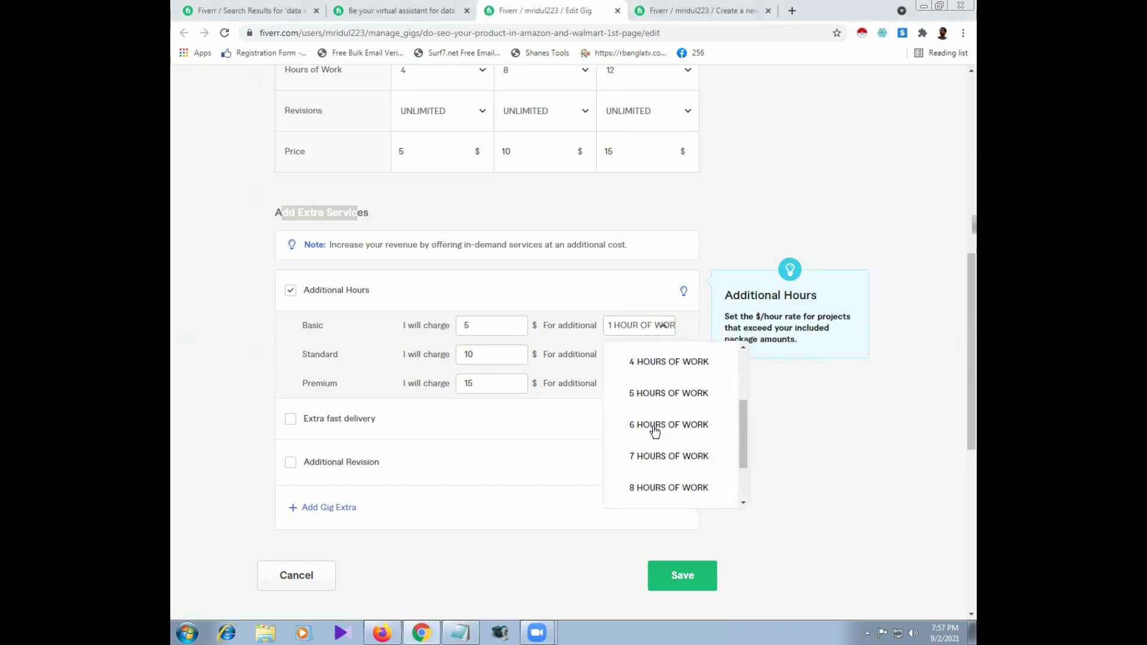
left_click(568, 417)
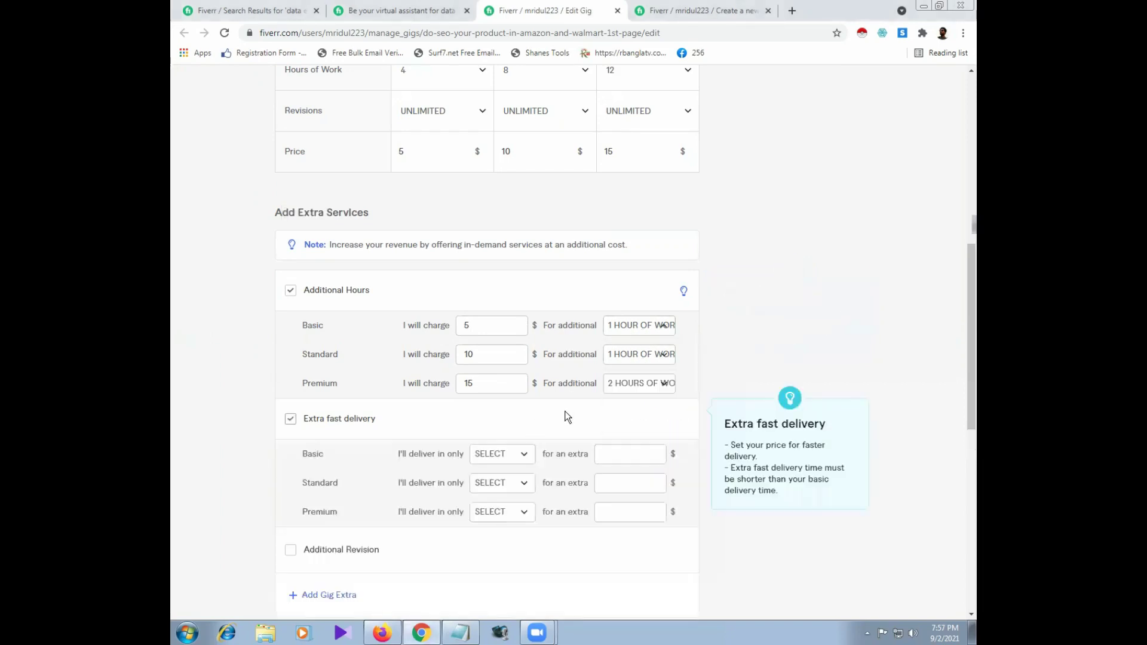
left_click(527, 416)
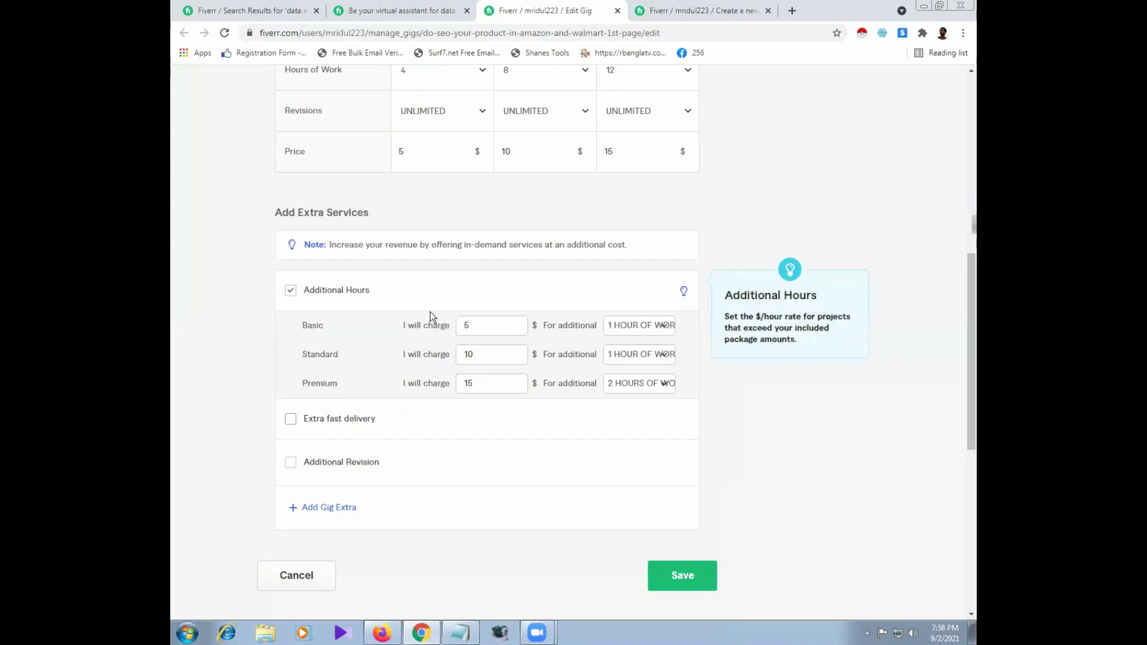
Step: Open the gig's Description & FAQ section and view its description
scroll(476, 384, "up", 8)
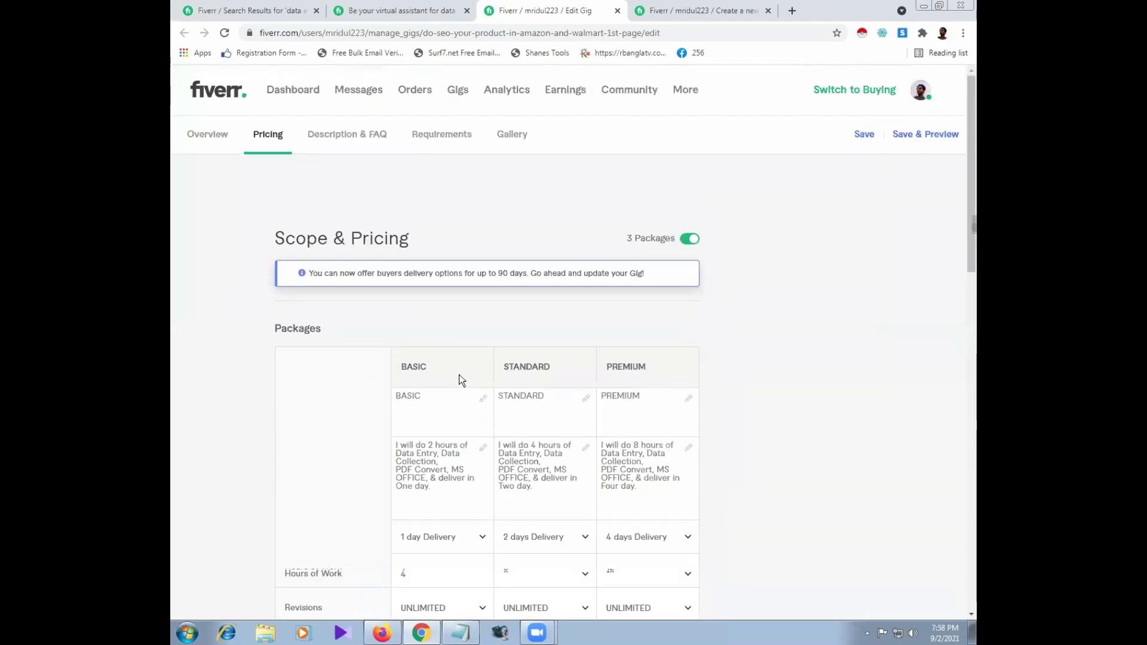
left_click(376, 147)
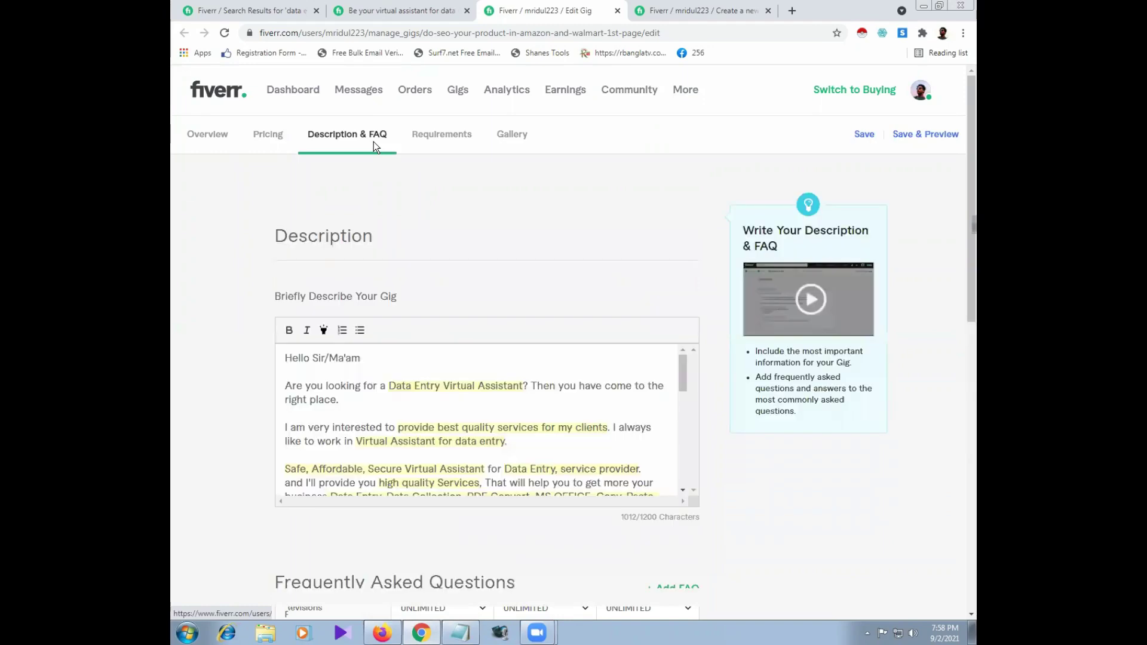
scroll(459, 223, "down", 1)
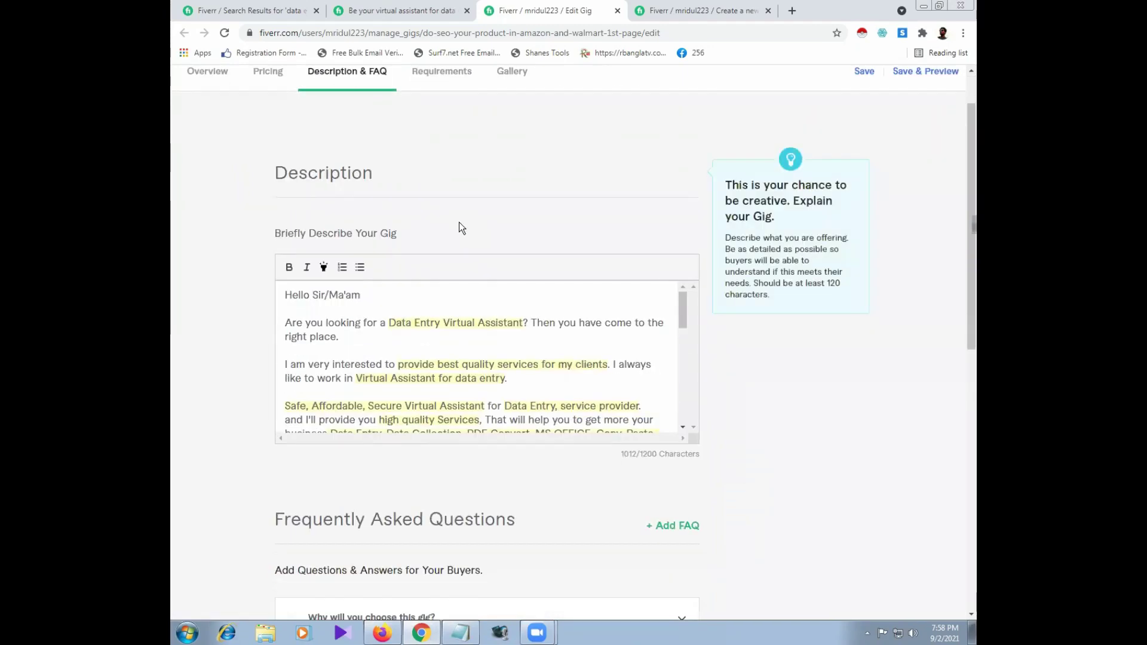
Step: Switch to the sample virtual assistant gig and examine its title and gallery as a reference for the description
left_click(398, 11)
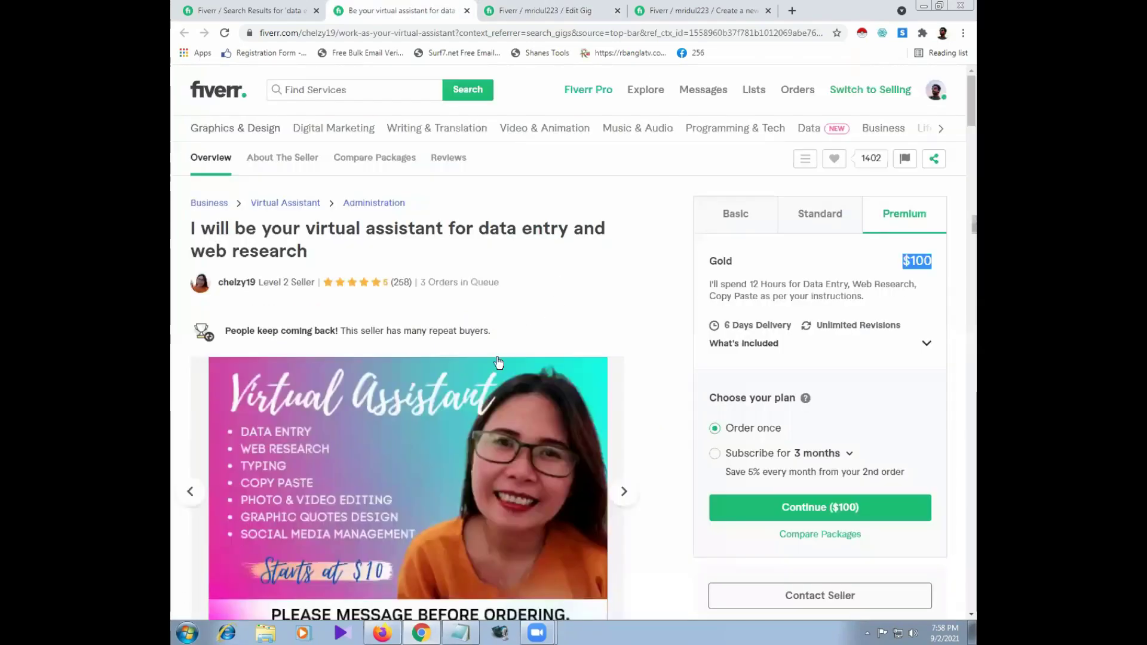
scroll(498, 362, "down", 2)
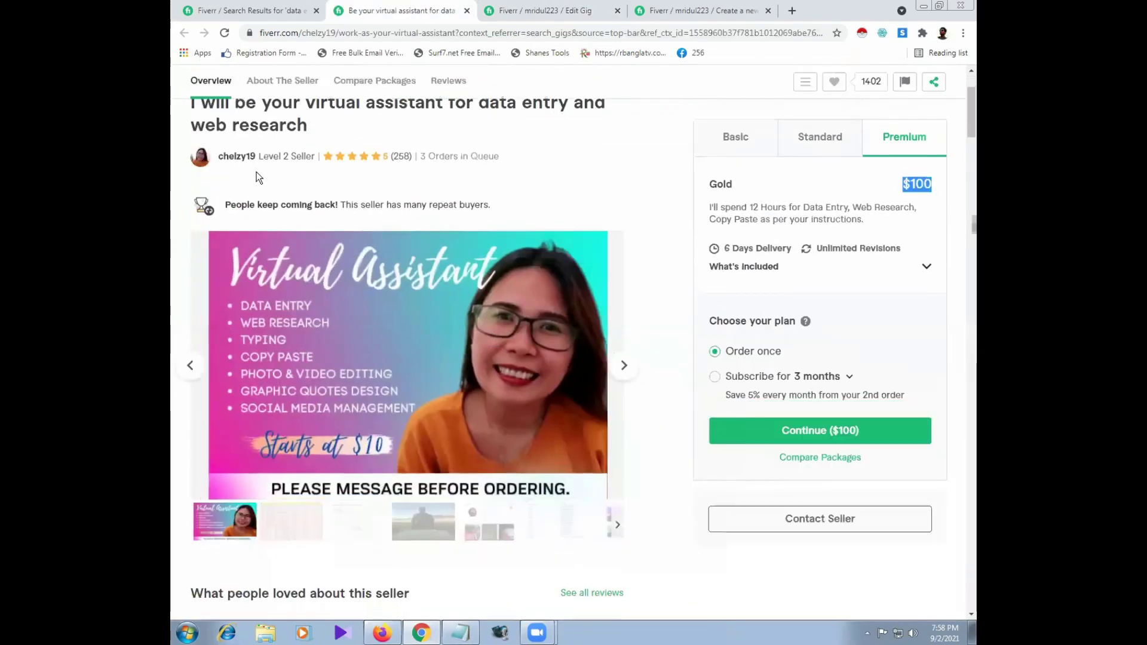
scroll(314, 187, "up", 1)
triple_click(317, 192)
left_click(320, 197)
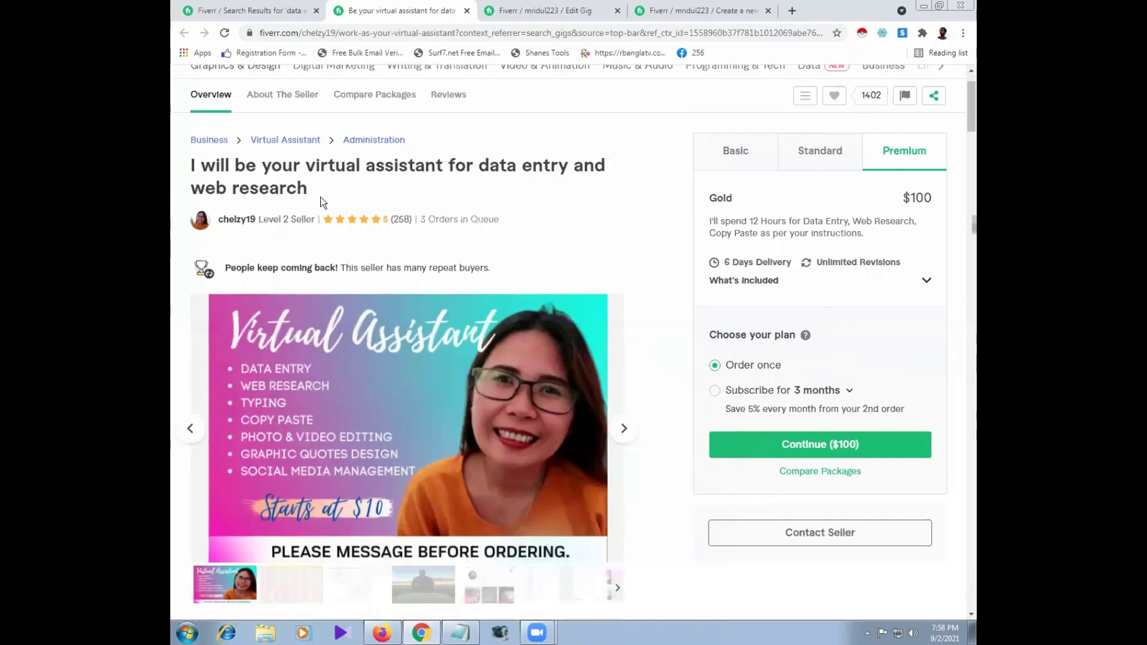
left_click_drag(321, 196, 189, 163)
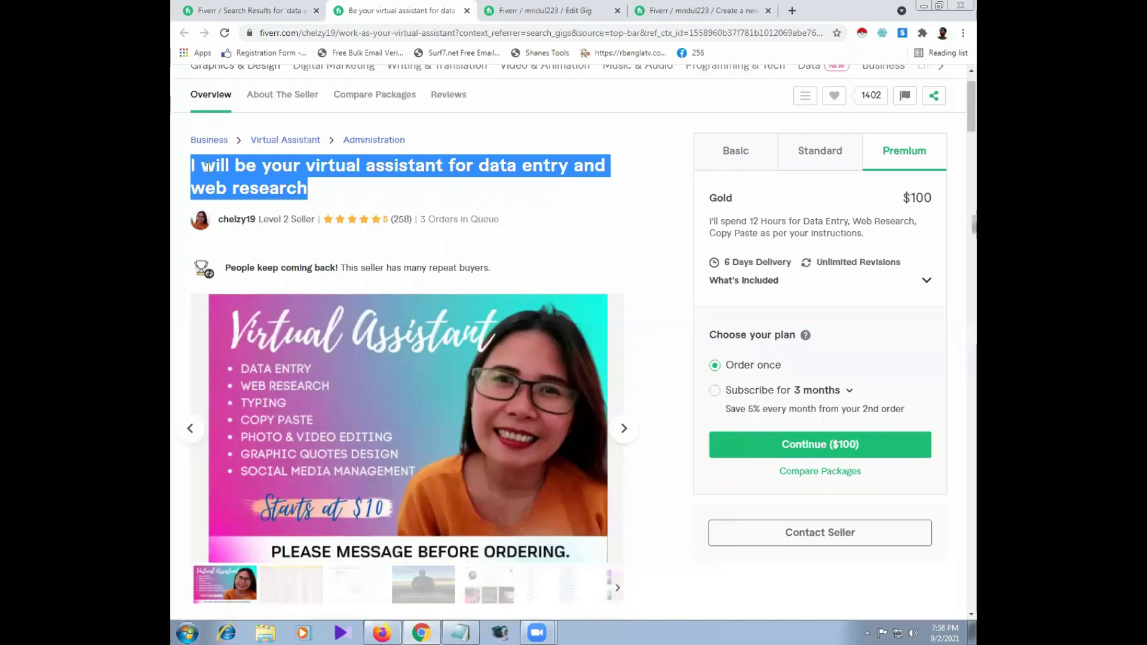
scroll(251, 239, "down", 2)
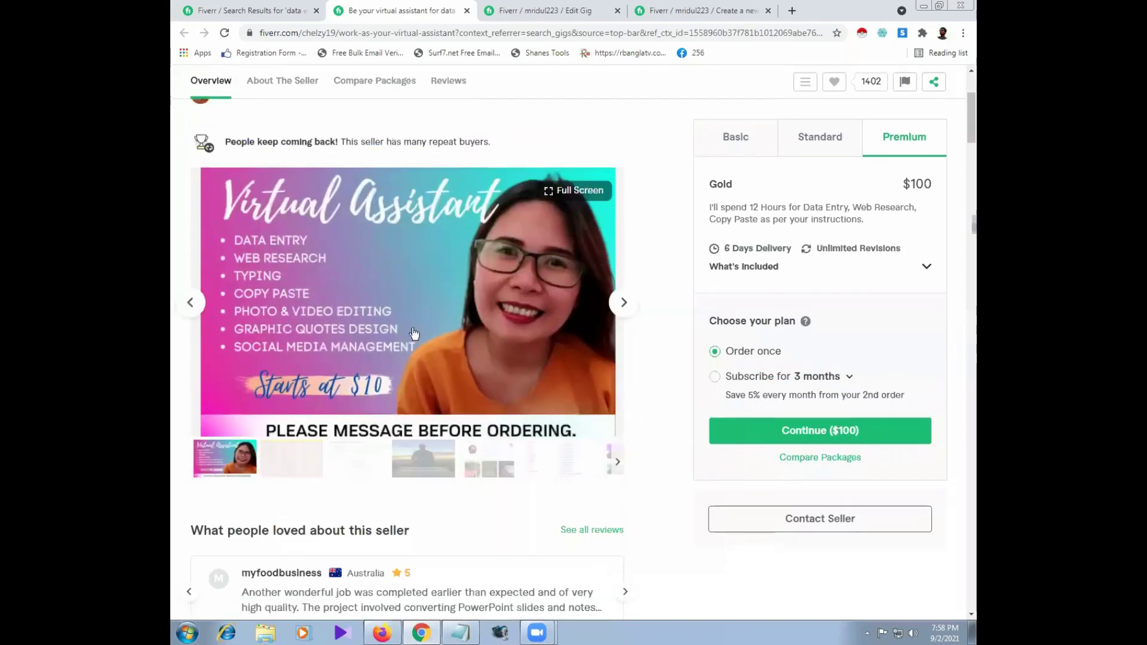
Step: Examine the virtual assistant gig's cover image together with its full description text
scroll(439, 285, "down", 4)
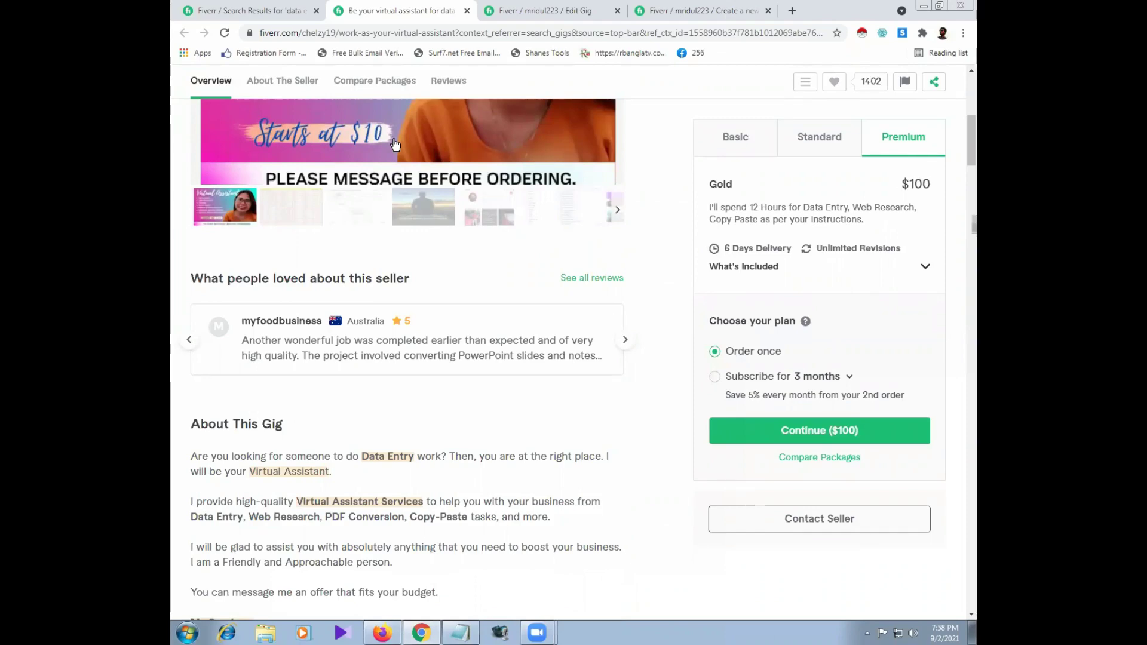
scroll(457, 162, "up", 1)
scroll(455, 156, "up", 4)
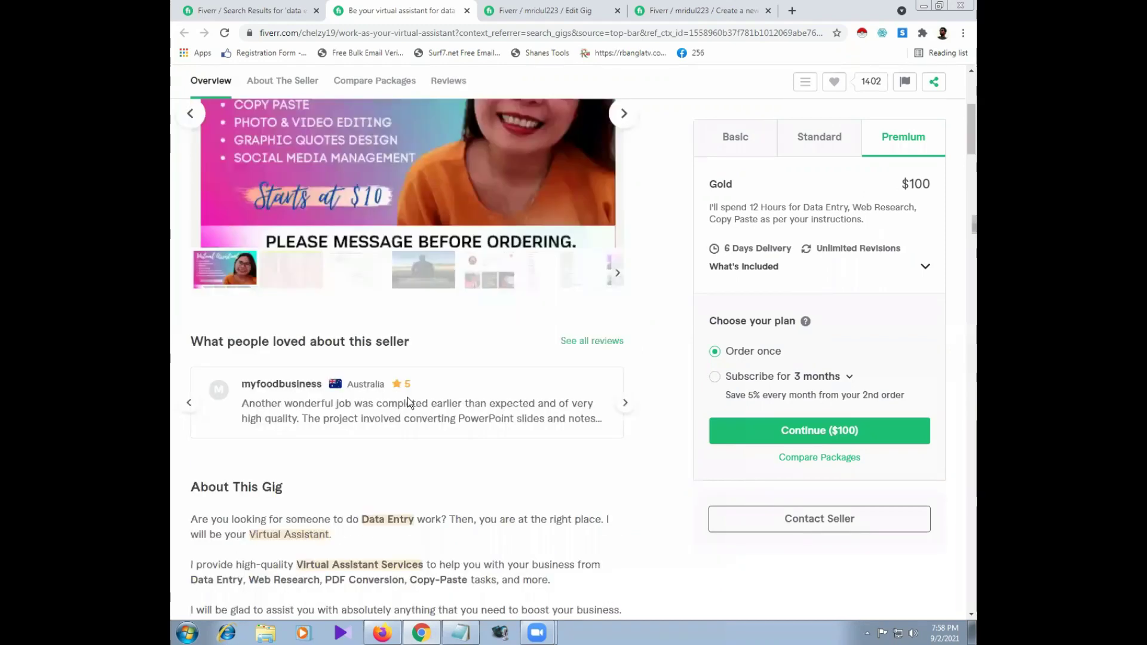
scroll(394, 215, "up", 2)
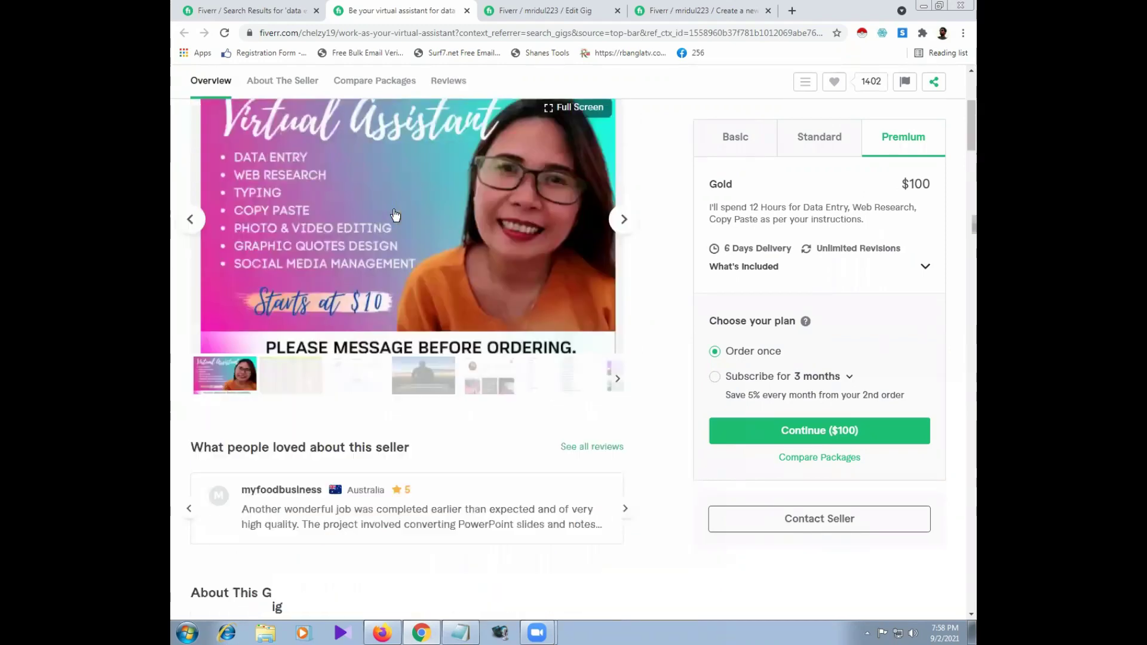
scroll(299, 299, "down", 4)
left_click_drag(201, 362, 233, 605)
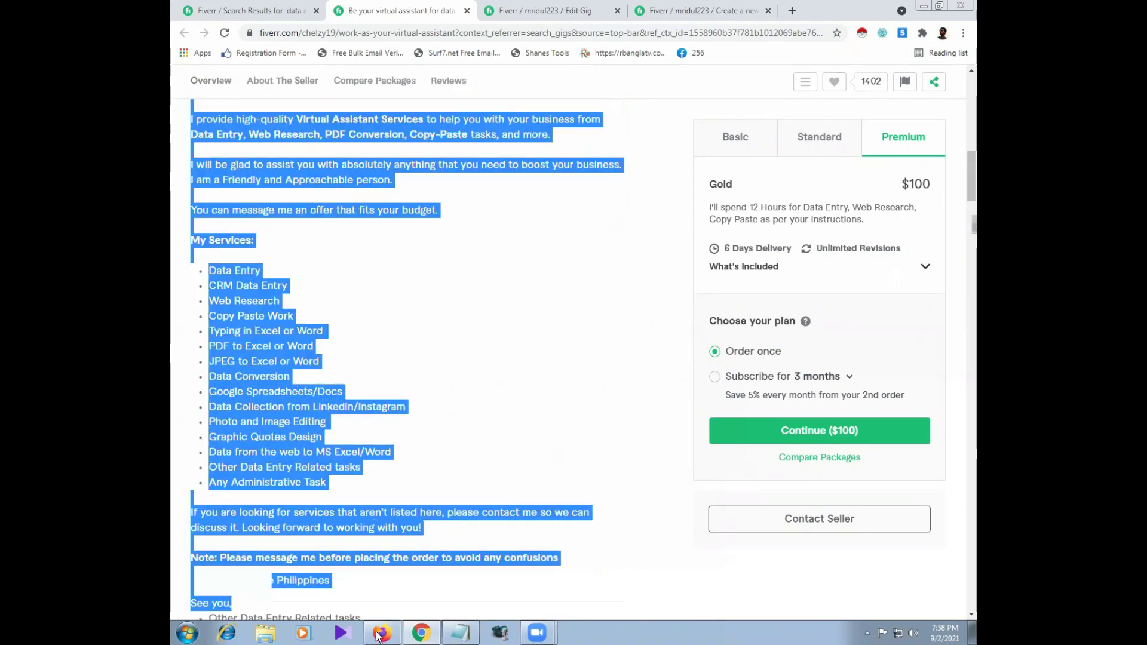
scroll(383, 412, "up", 5)
left_click(394, 387)
scroll(393, 387, "up", 7)
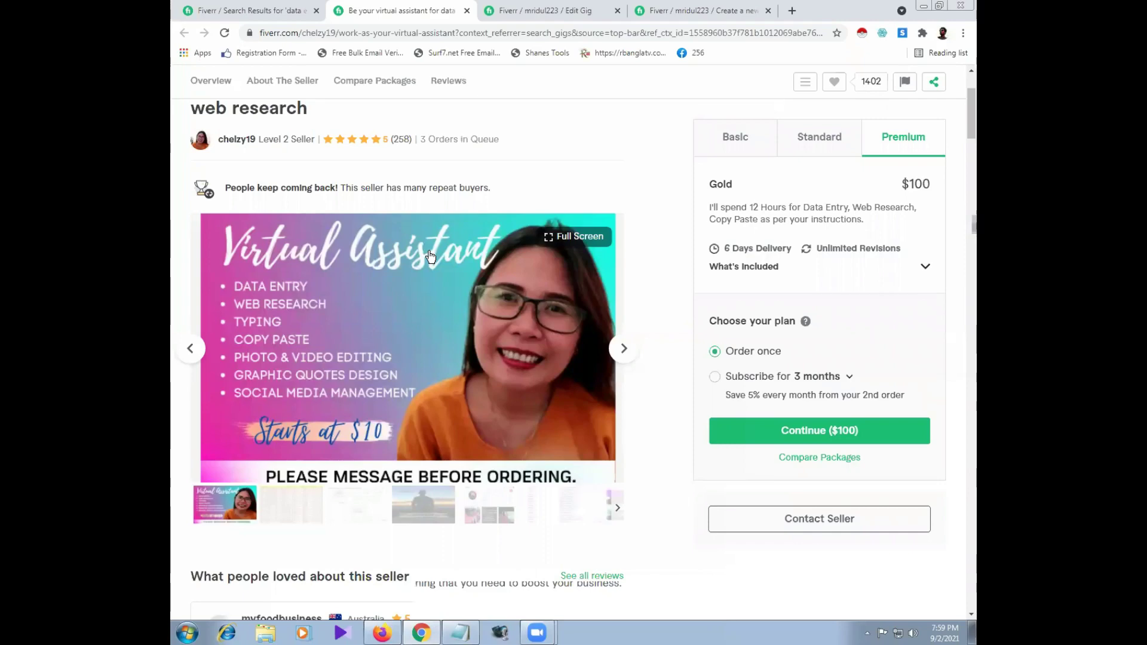
Step: Read the introduction of the virtual assistant gig's About This Gig section up to the My Services heading
scroll(330, 333, "down", 2)
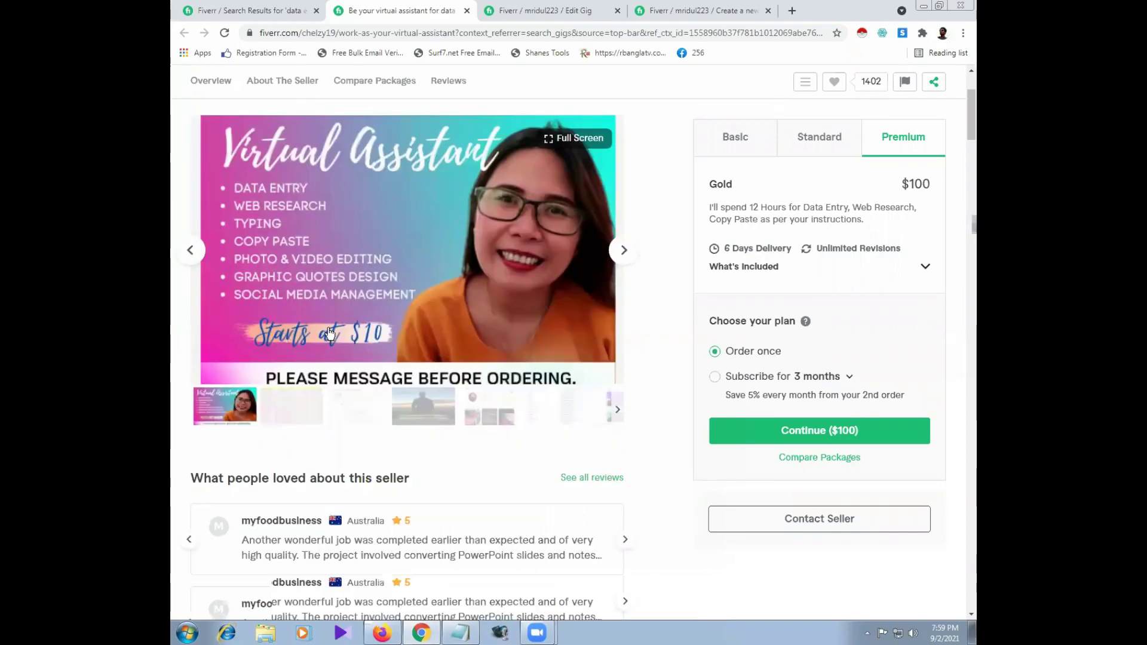
scroll(329, 333, "down", 1)
scroll(330, 333, "down", 5)
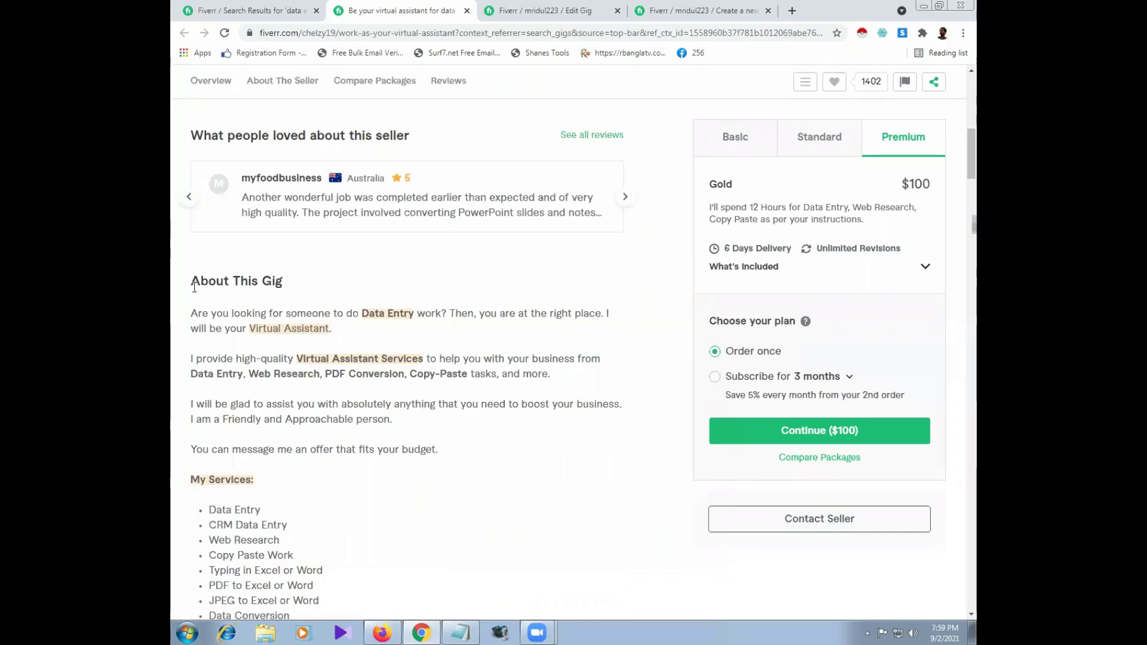
left_click_drag(191, 281, 282, 289)
left_click_drag(188, 318, 443, 437)
scroll(444, 437, "down", 4)
left_click(213, 242)
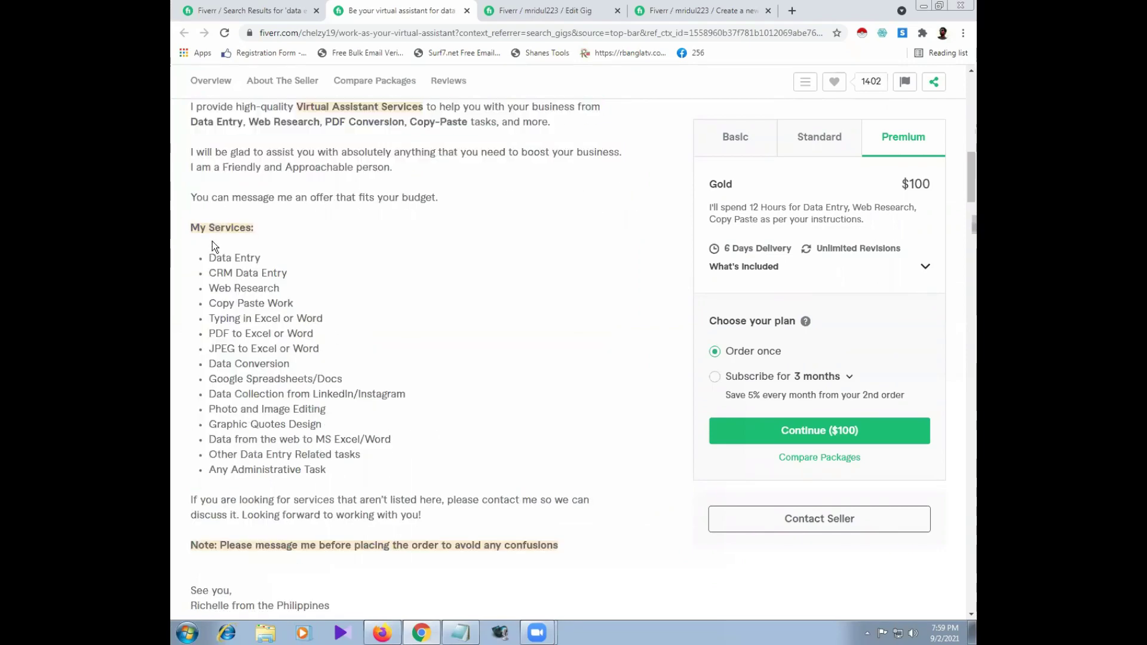
Step: Compare the services on the virtual assistant gig's cover image with the My Services list in its description
scroll(328, 288, "up", 4)
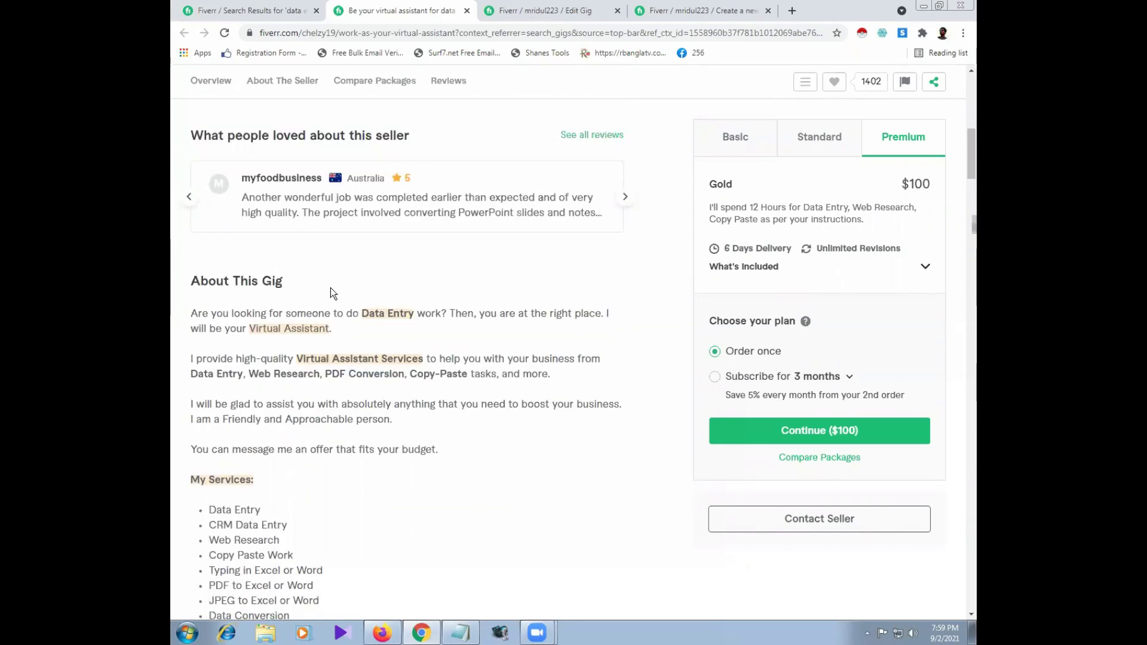
scroll(331, 288, "up", 4)
scroll(287, 239, "up", 1)
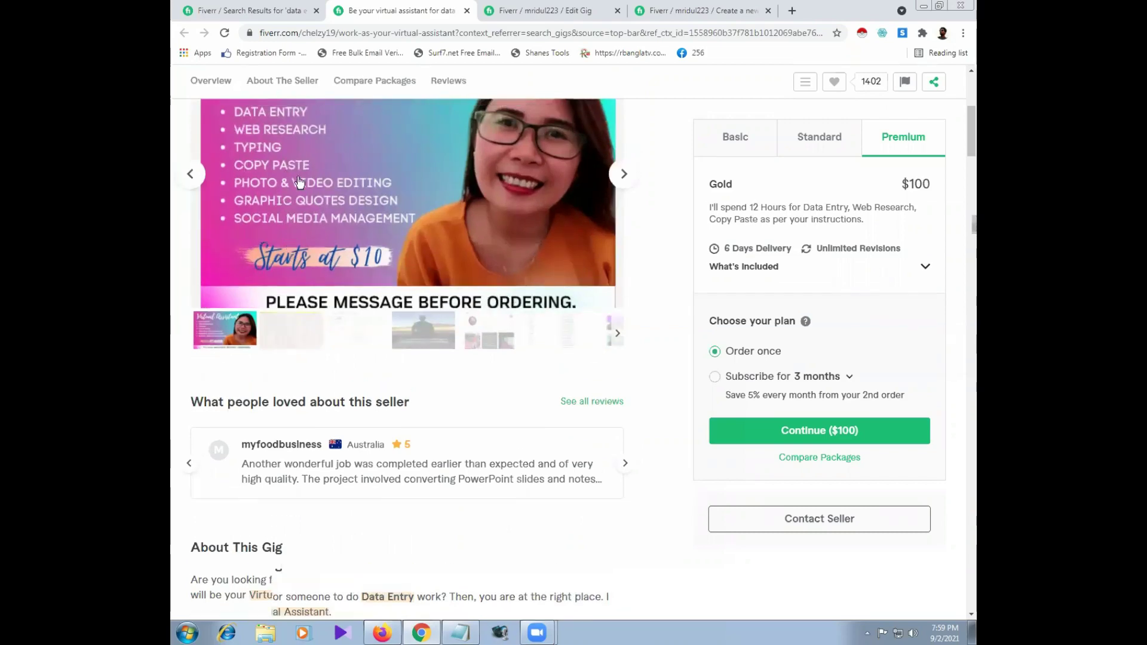
scroll(287, 239, "down", 7)
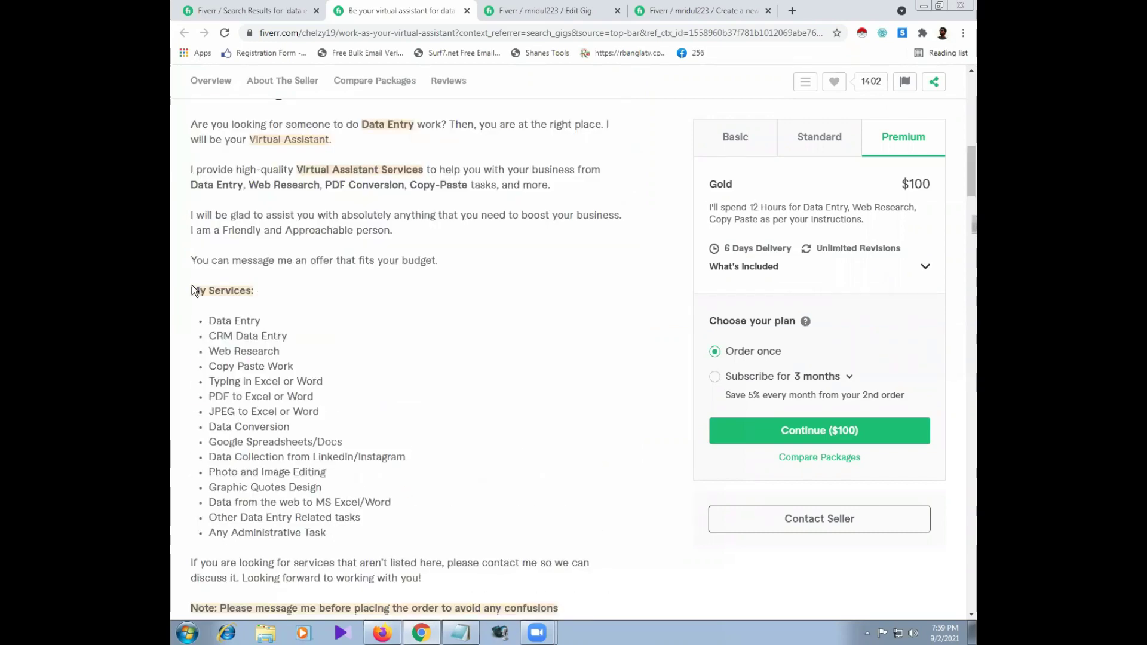
left_click_drag(192, 285, 349, 535)
scroll(338, 439, "down", 2)
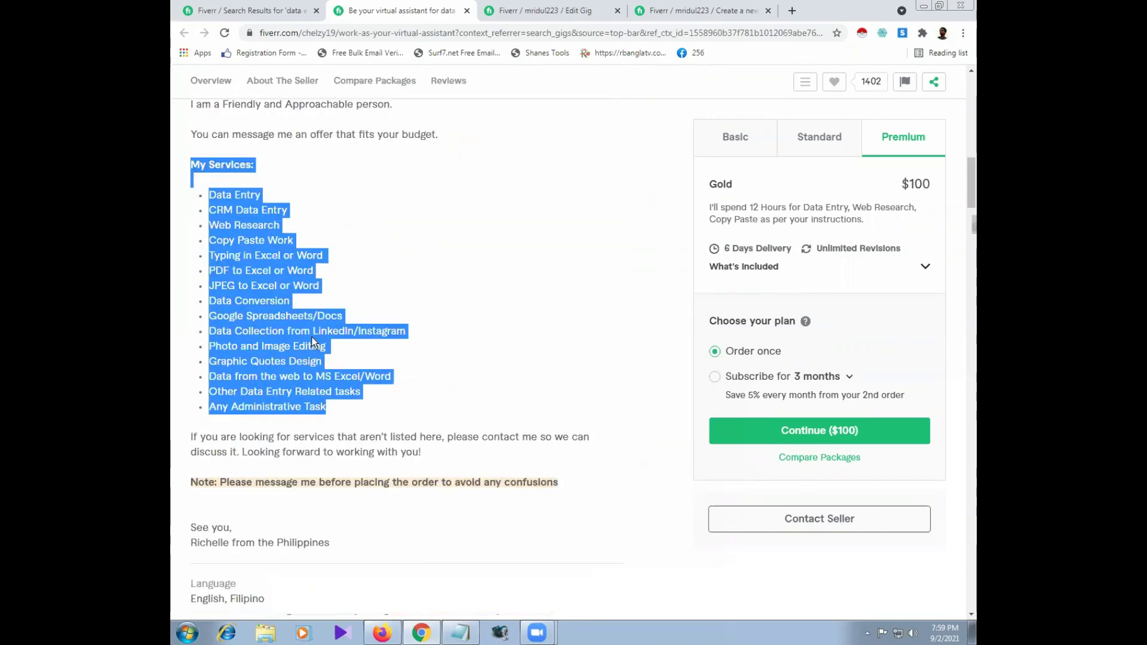
left_click(312, 341)
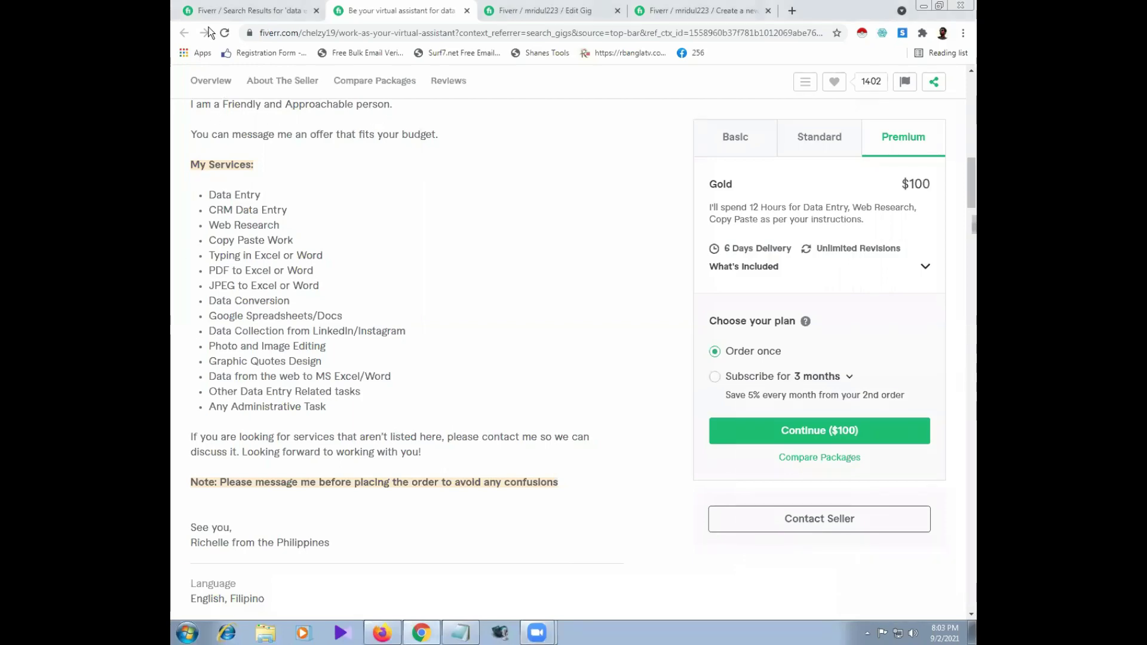
Step: From the "data entry" search results, open the copy paste job, email lists and data entry virtual assistant gigs in separate background tabs
left_click(227, 10)
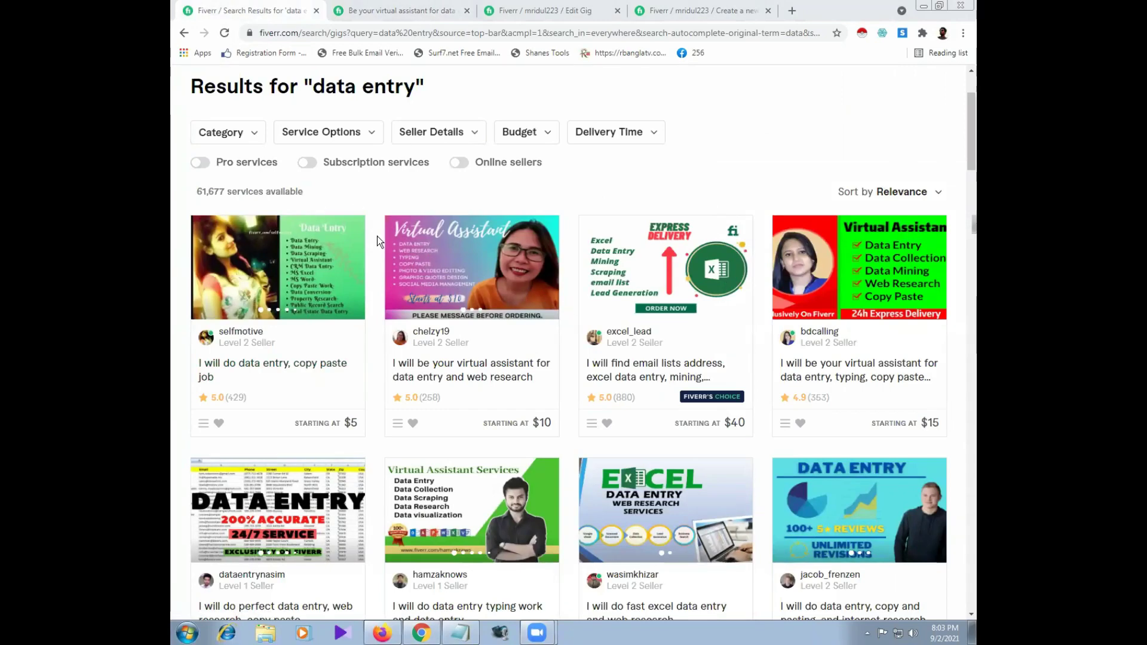
middle_click(496, 289)
middle_click(670, 270)
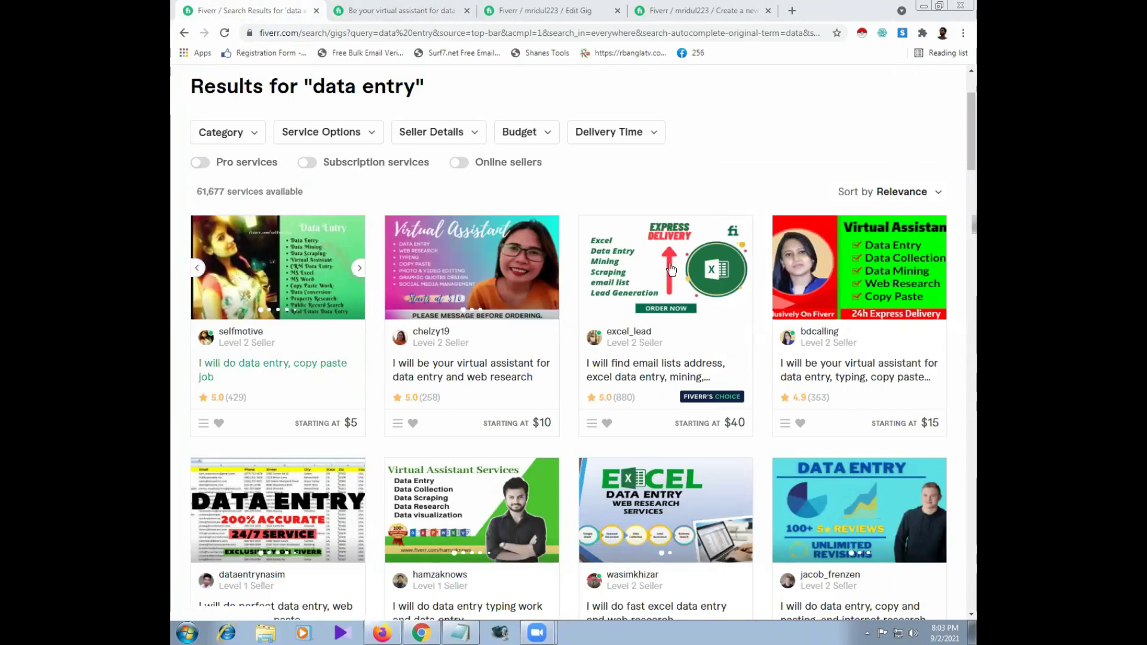
middle_click(809, 280)
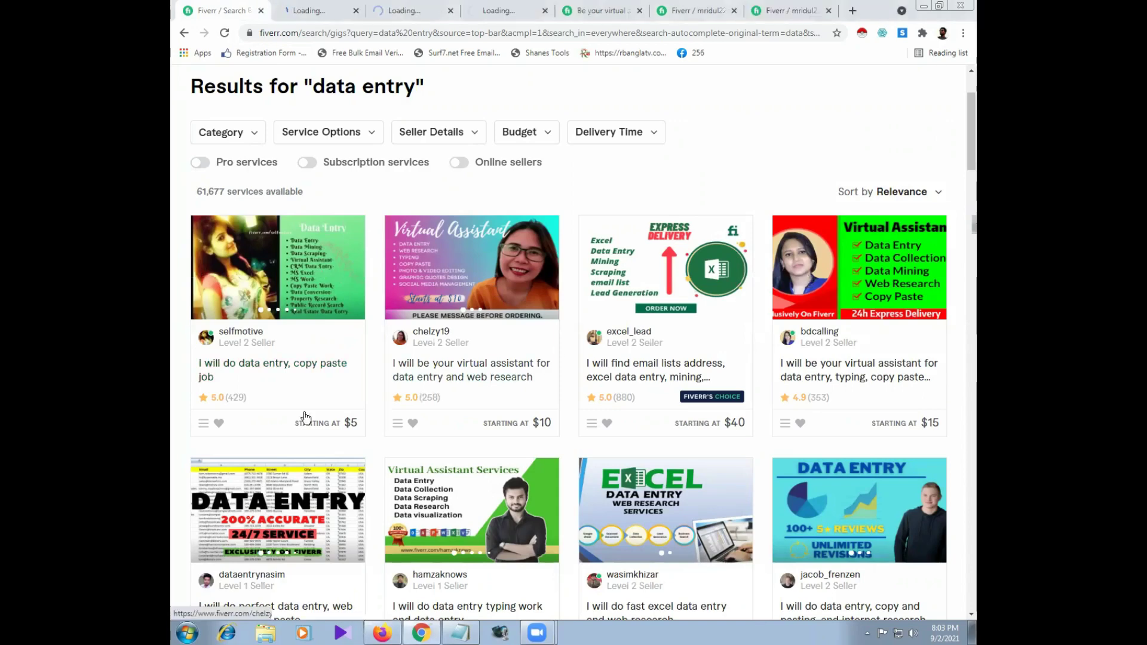
scroll(304, 418, "down", 2)
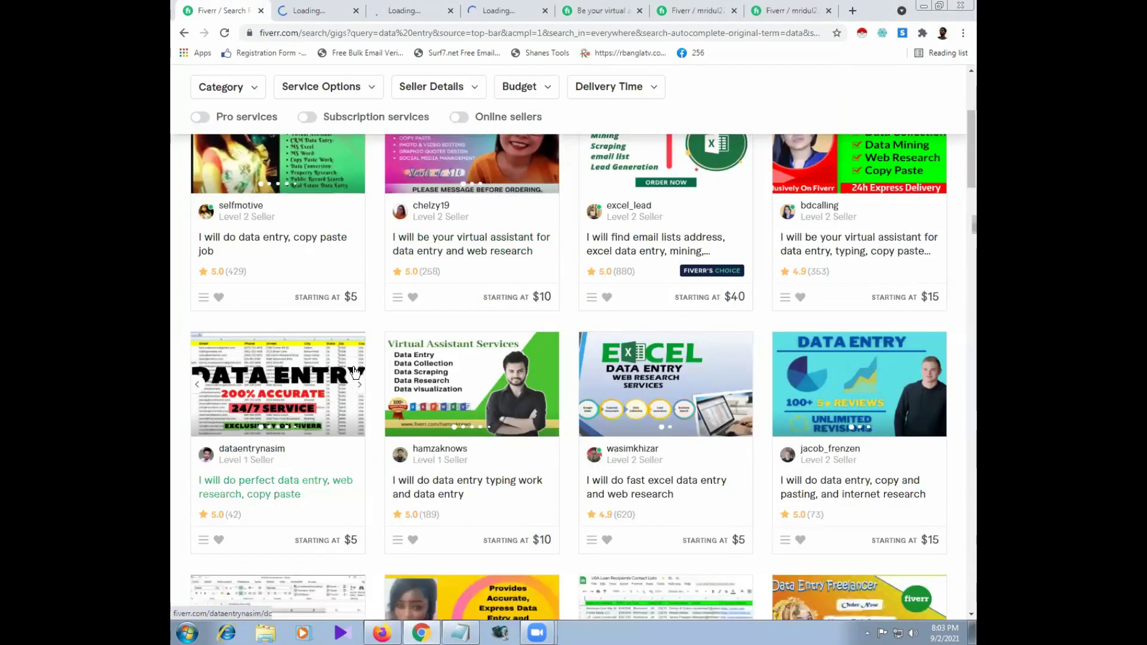
scroll(356, 371, "down", 1)
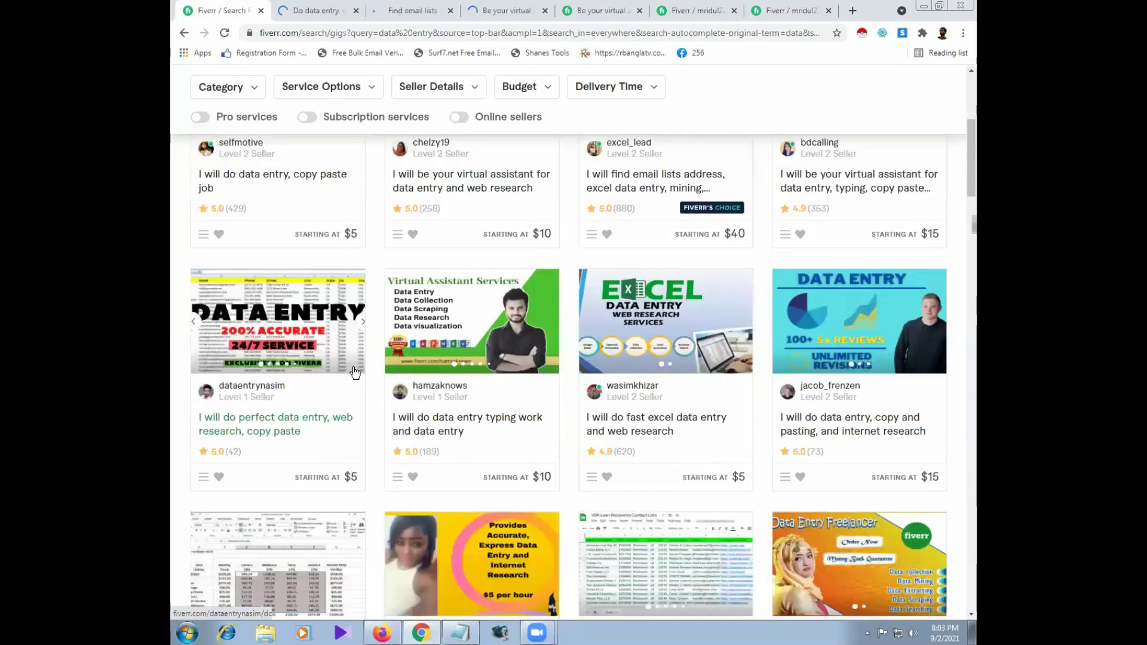
Step: View the "I will do data entry, copy paste job" gig from its cover image to its description
left_click(297, 12)
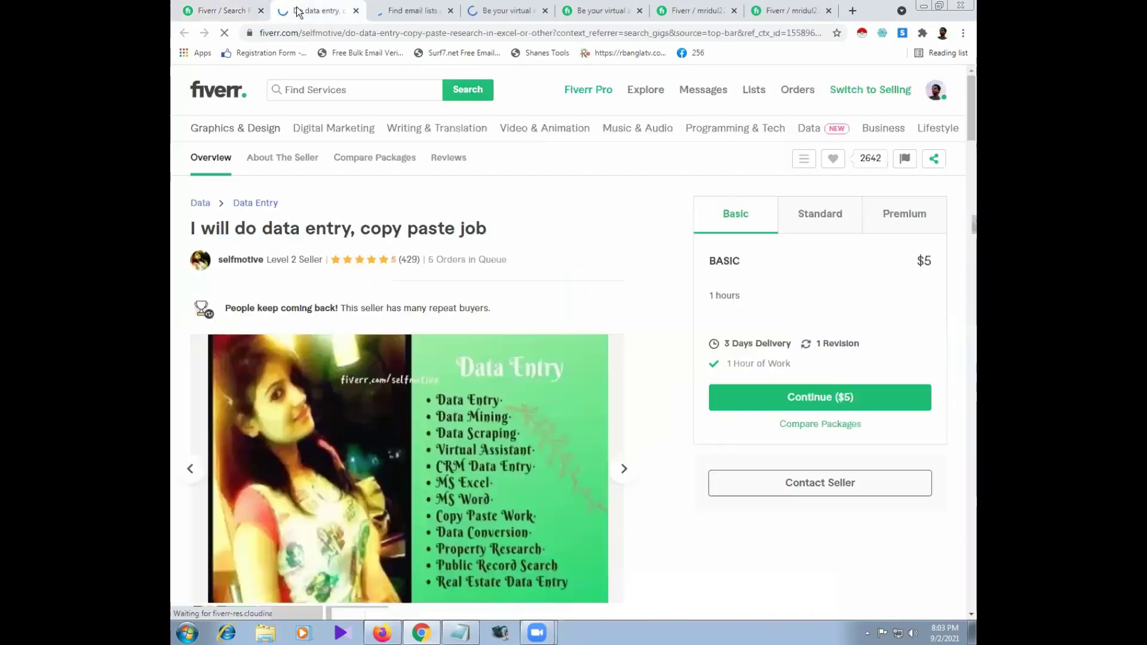
scroll(392, 198, "down", 3)
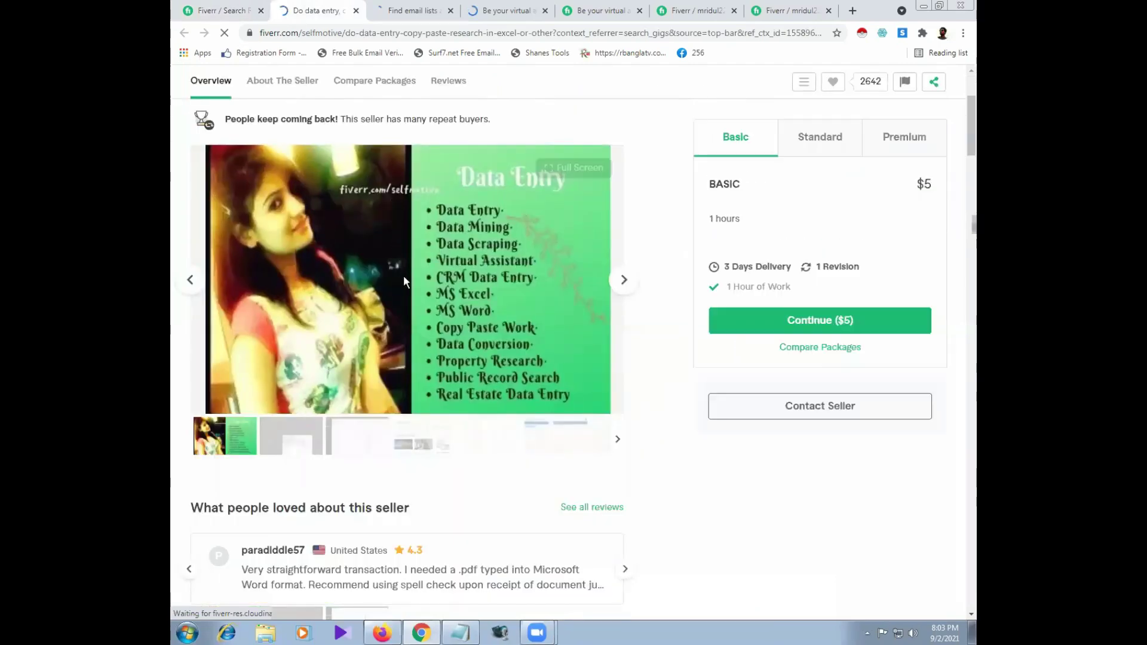
scroll(418, 299, "down", 1)
scroll(258, 318, "down", 5)
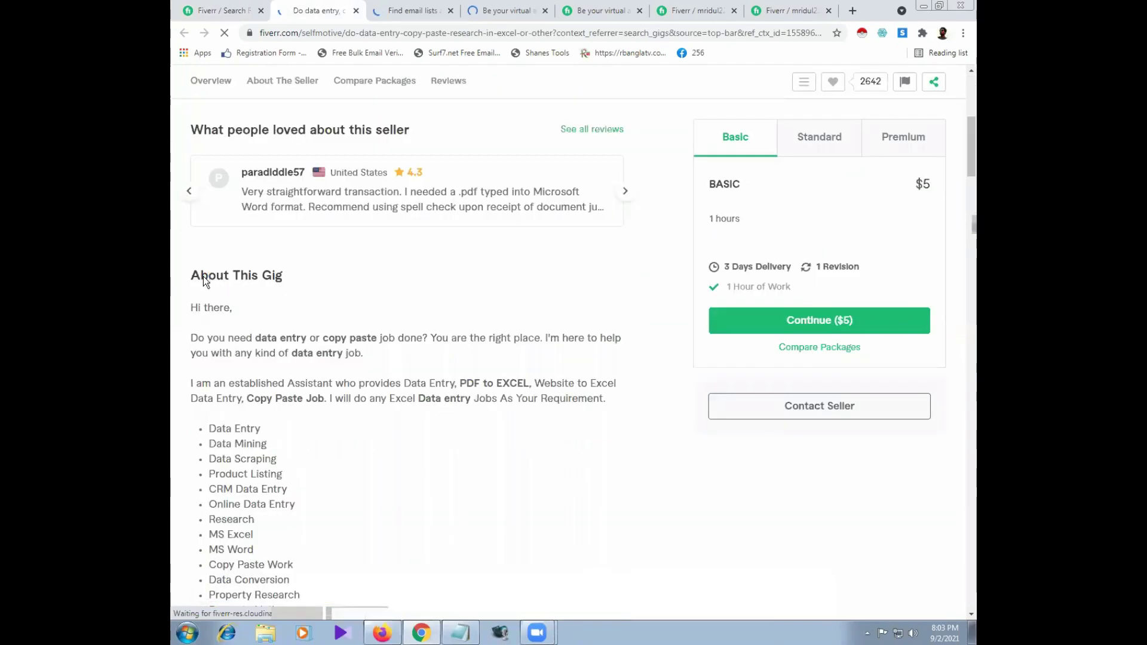
left_click_drag(294, 505, 286, 302)
scroll(287, 301, "down", 3)
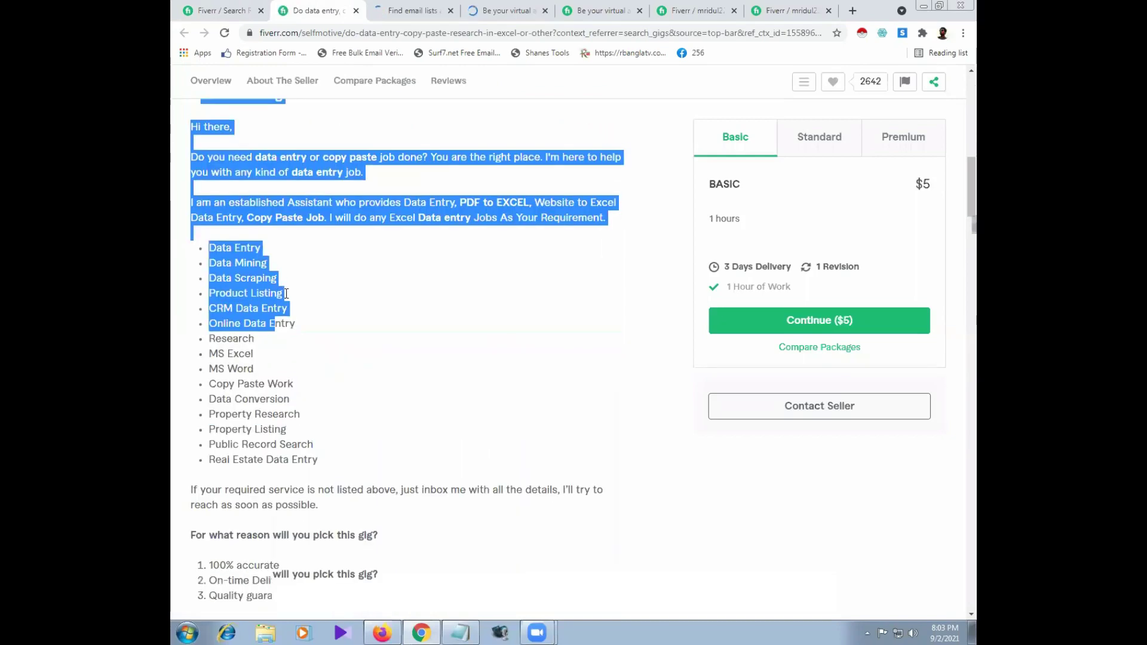
Step: Read the copy paste job gig's introduction paragraphs and its bulleted list of services
left_click(192, 269)
scroll(207, 260, "up", 2)
left_click_drag(207, 259, 179, 440)
left_click_drag(207, 367, 301, 566)
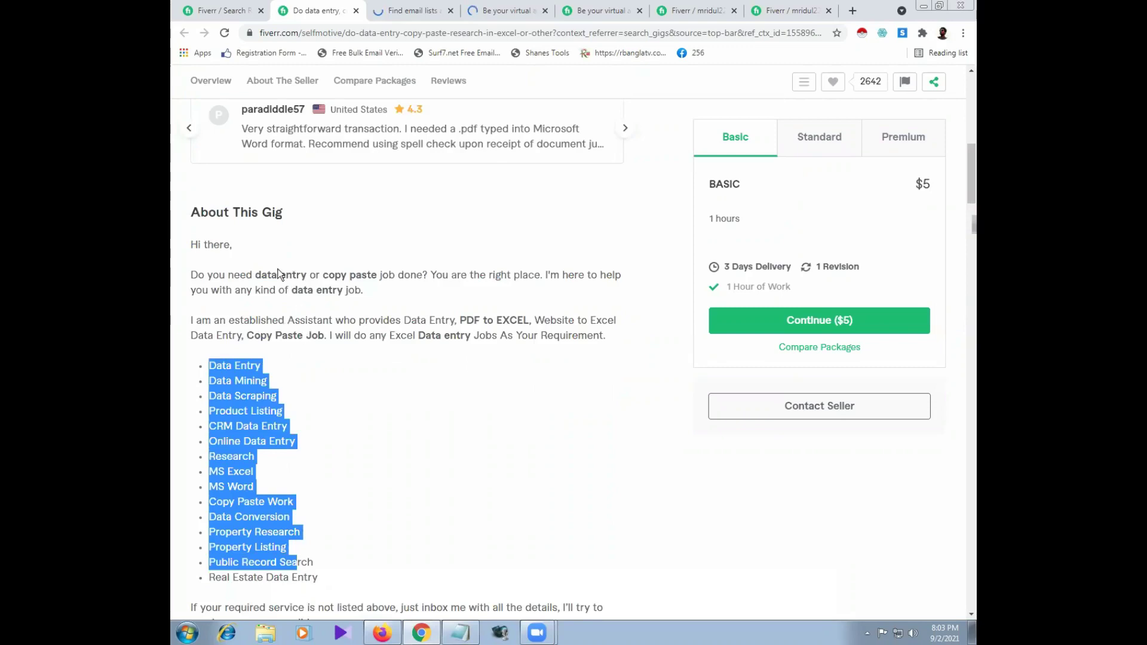
left_click_drag(280, 275, 427, 334)
left_click(428, 334)
scroll(426, 335, "down", 4)
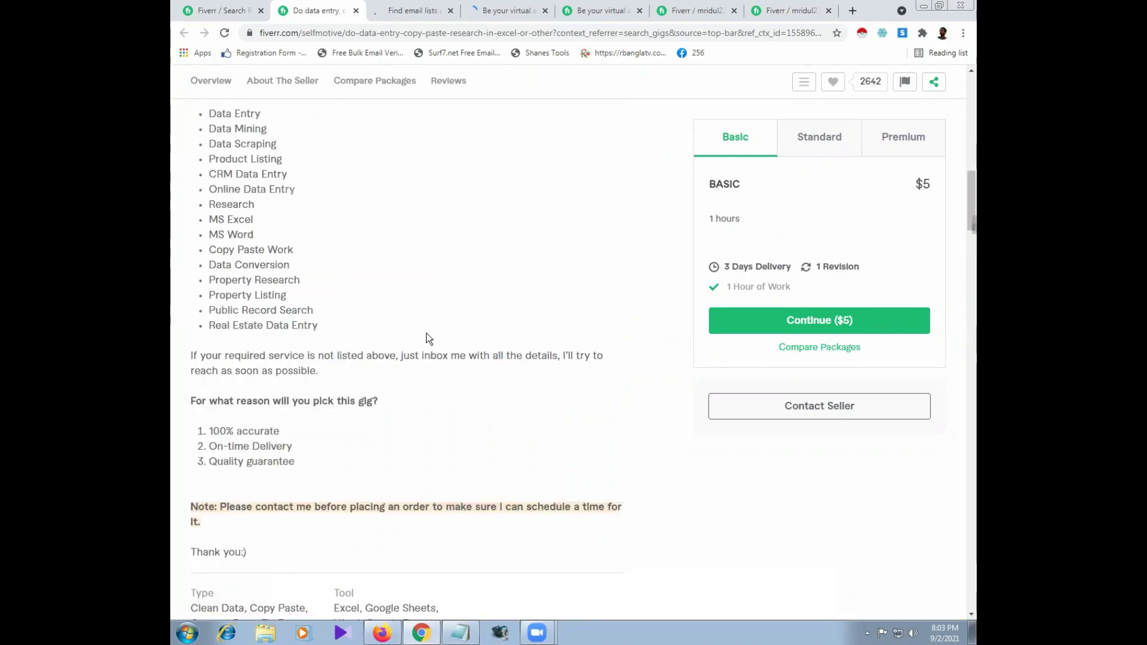
Step: Read the copy paste job gig's contact paragraph, numbered reasons for picking the gig, and closing note
left_click_drag(186, 356, 320, 372)
left_click_drag(195, 416, 269, 492)
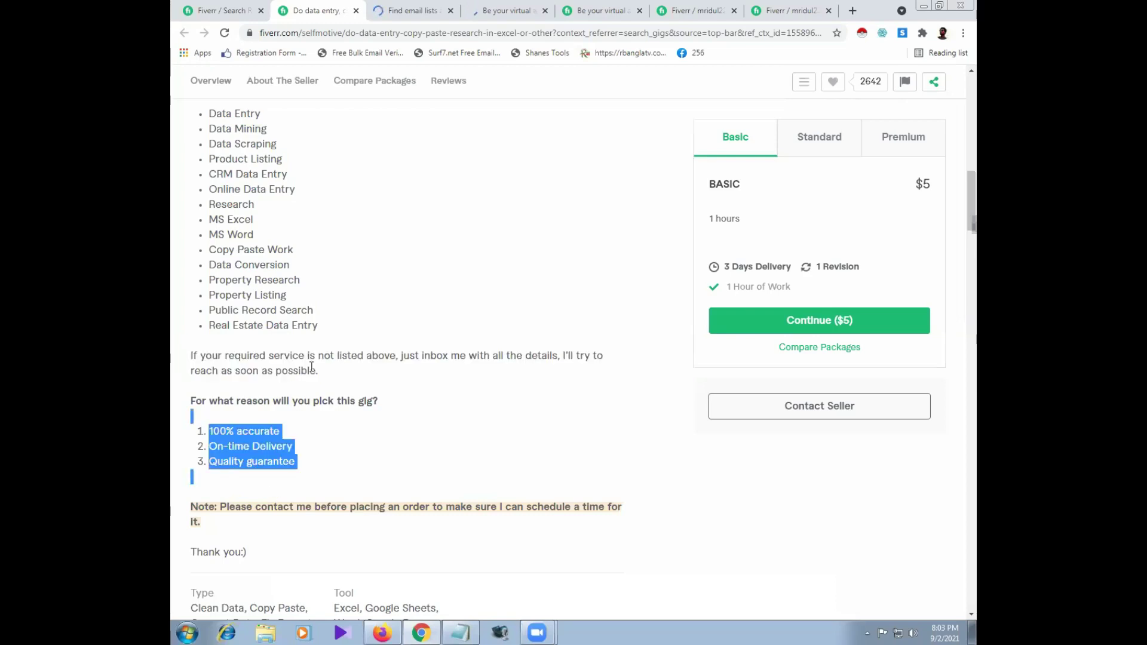
scroll(269, 491, "down", 4)
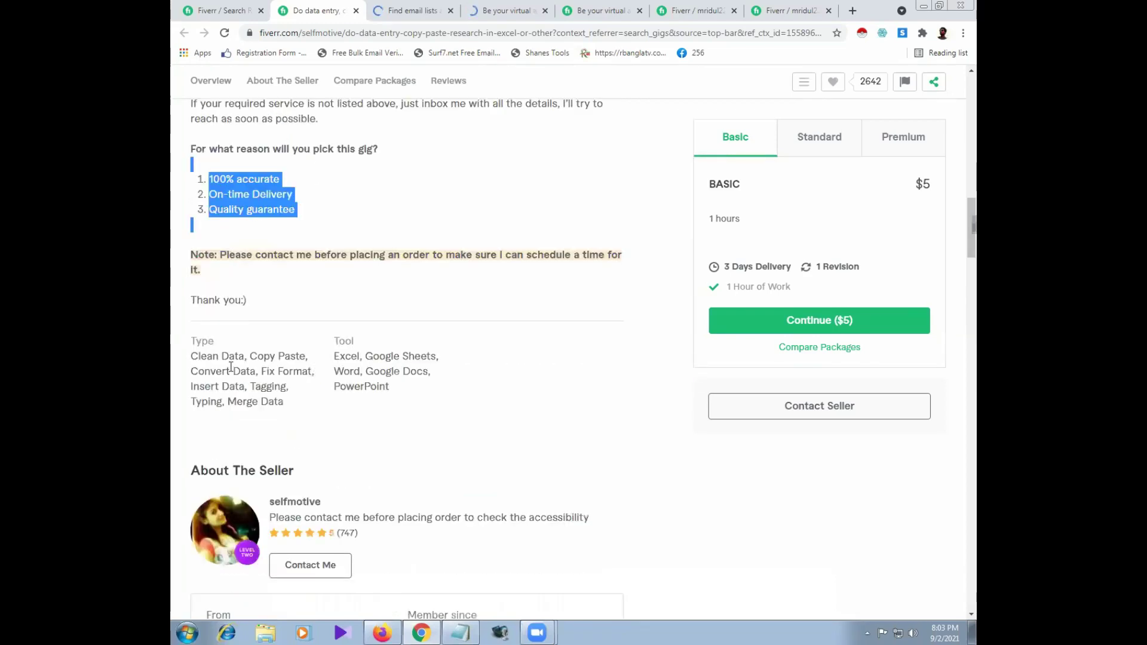
Step: Review the About The Seller section of the copy paste job gig, including the seller's bio
scroll(231, 367, "down", 4)
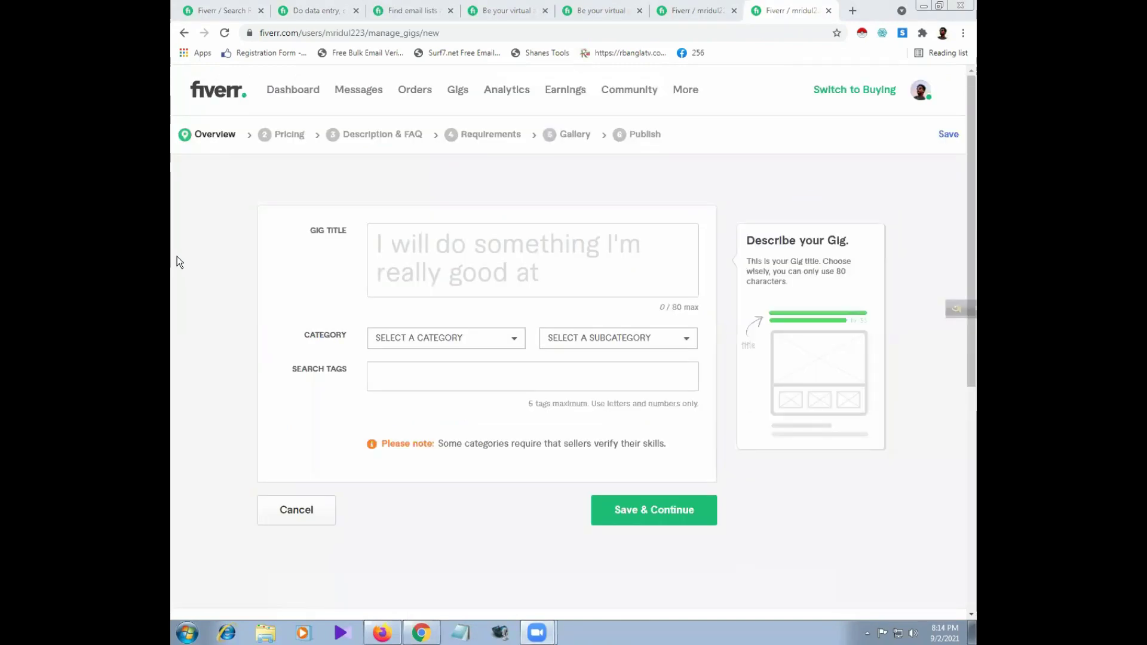
left_click(177, 204)
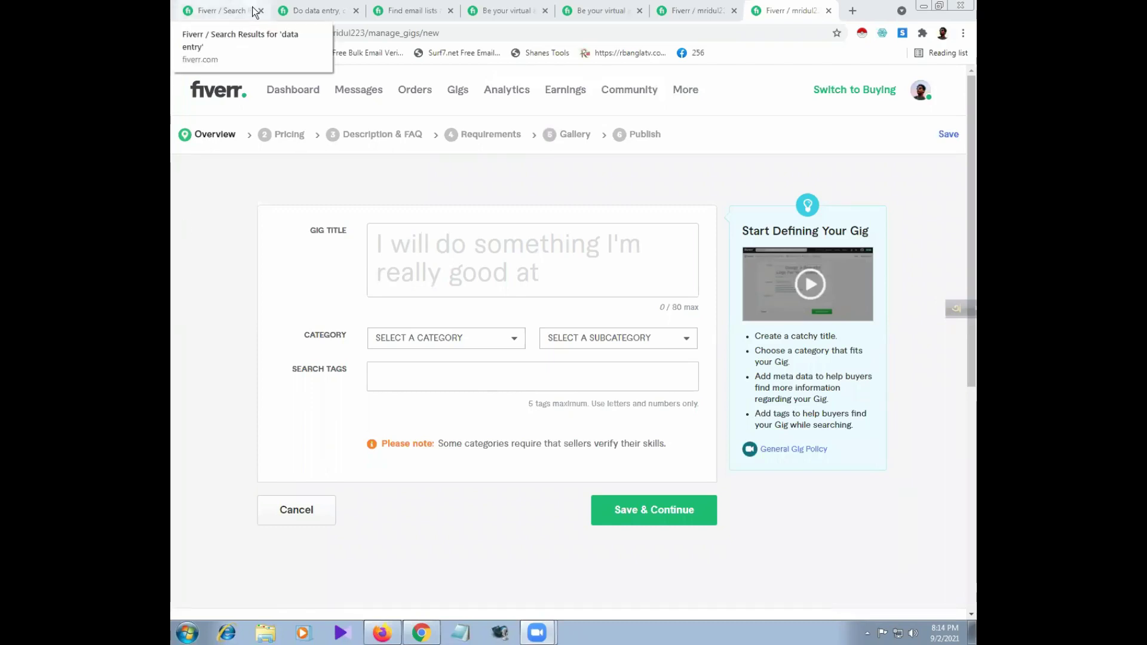
left_click(286, 12)
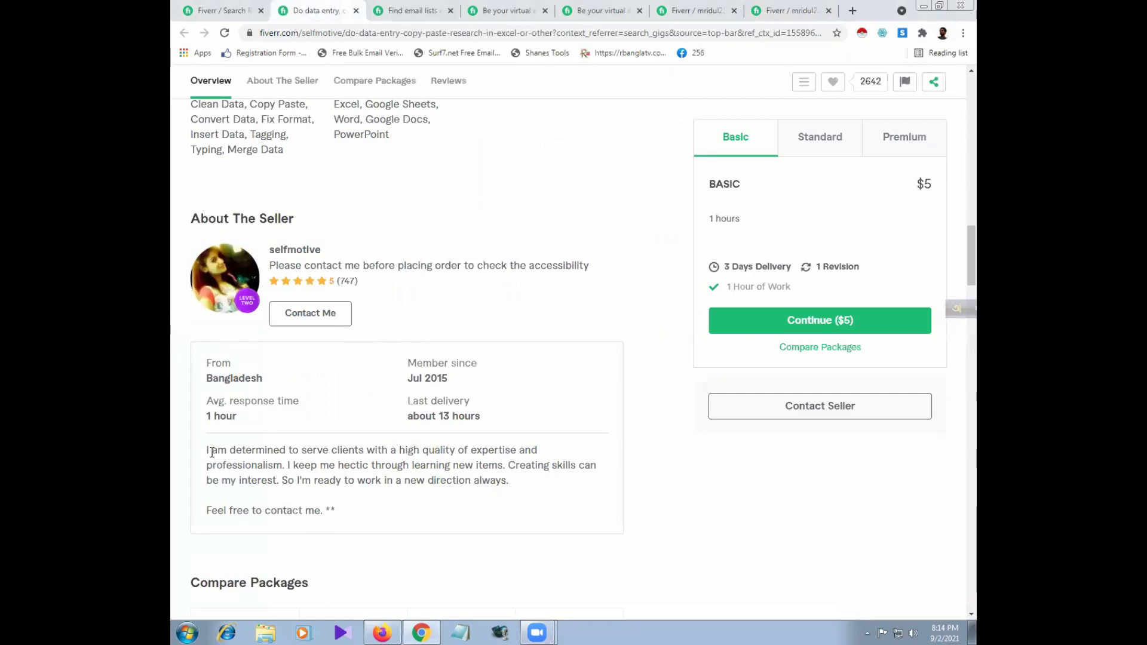
left_click_drag(227, 452, 460, 478)
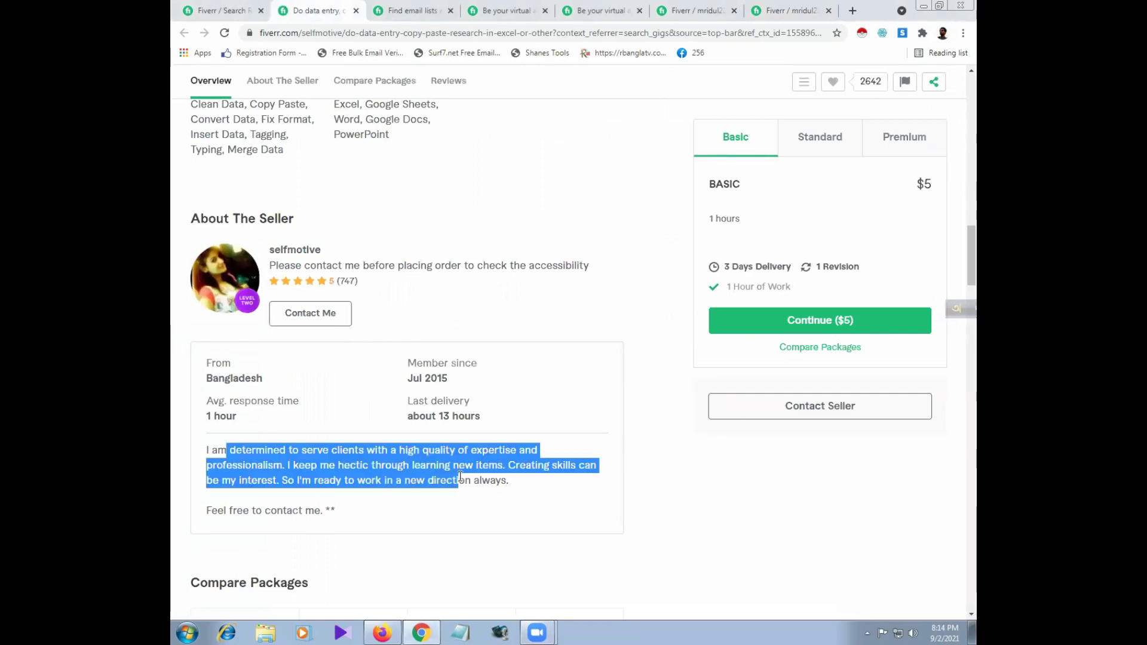
Step: Review the seller bio and package comparison in the "Find email lists" gig
left_click(406, 11)
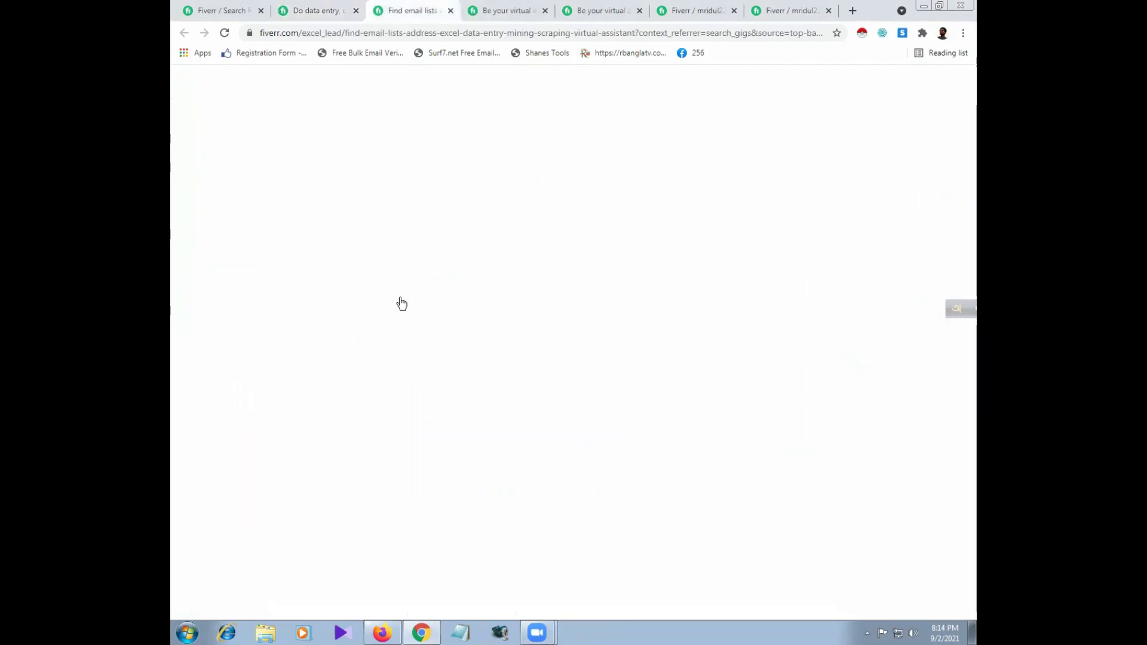
scroll(402, 307, "down", 15)
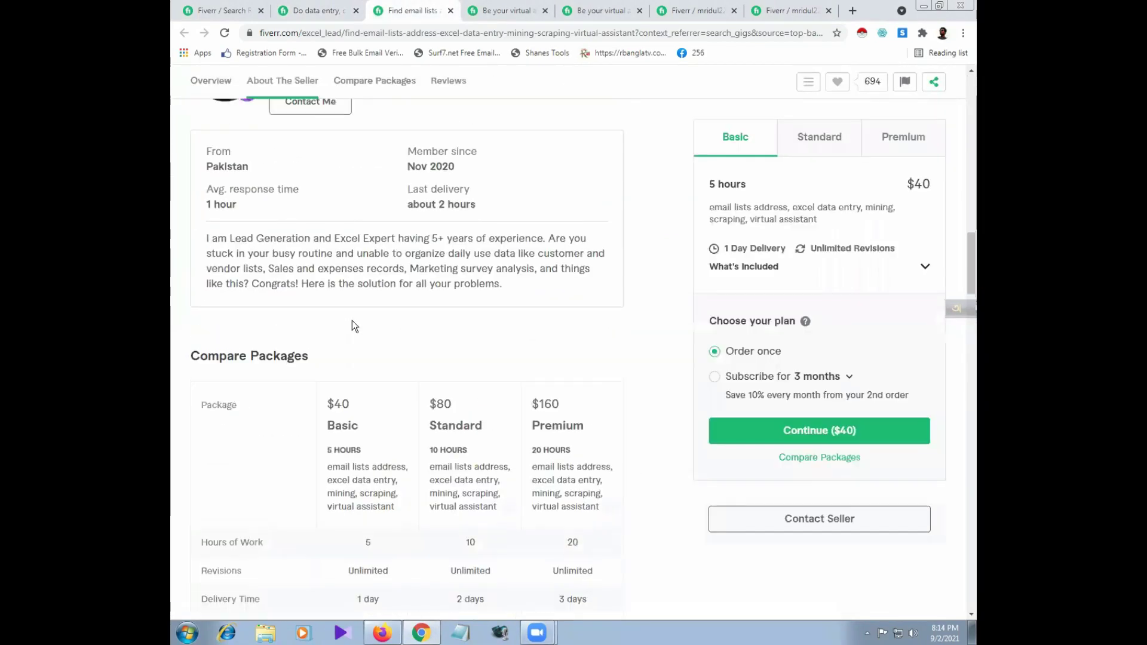
scroll(352, 322, "up", 2)
left_click_drag(442, 353, 469, 380)
Step: Review the reviews and the About The Seller section of the $15 data entry, typing, copy paste and web research virtual assistant gig
key("ctrl+Tab")
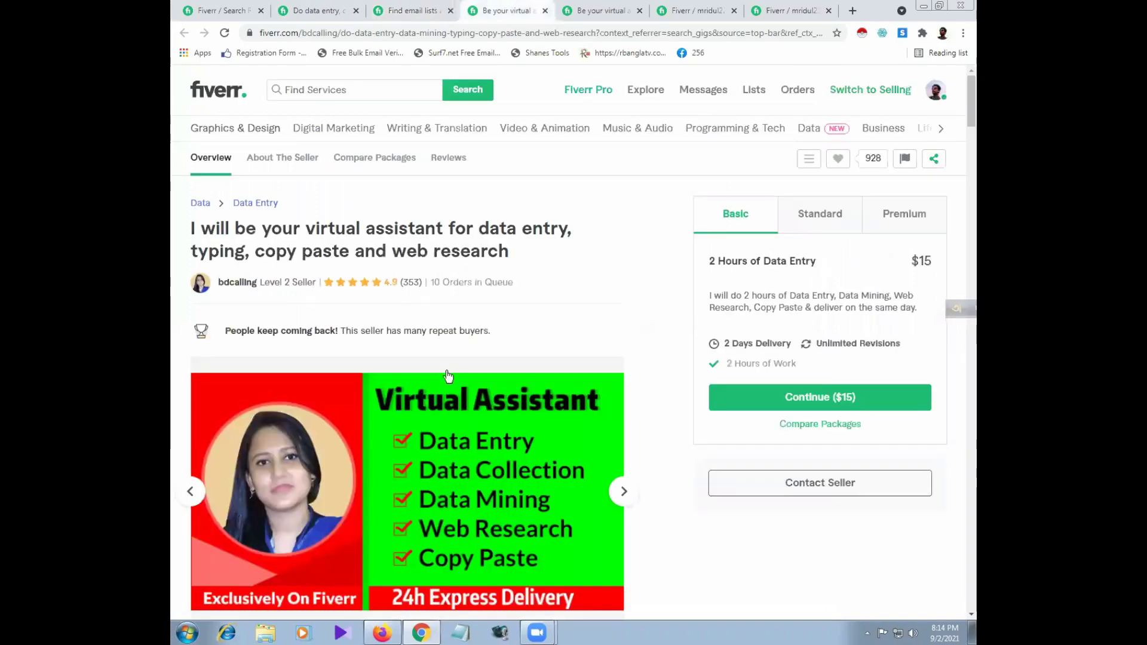
scroll(446, 371, "down", 15)
scroll(447, 371, "down", 20)
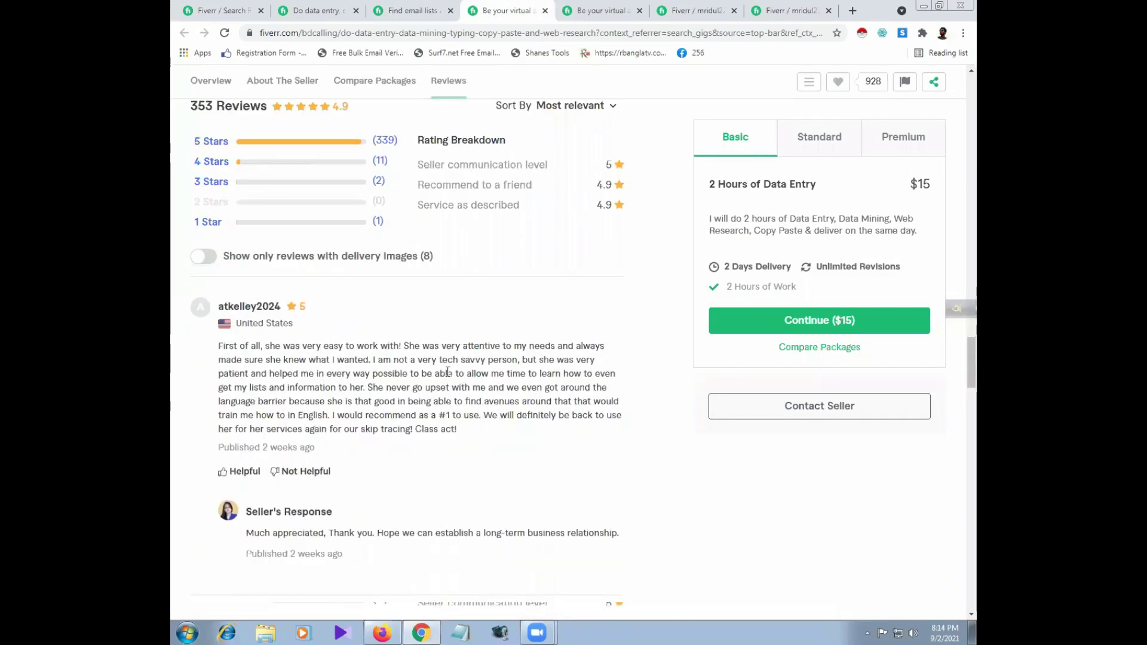
scroll(449, 376, "up", 15)
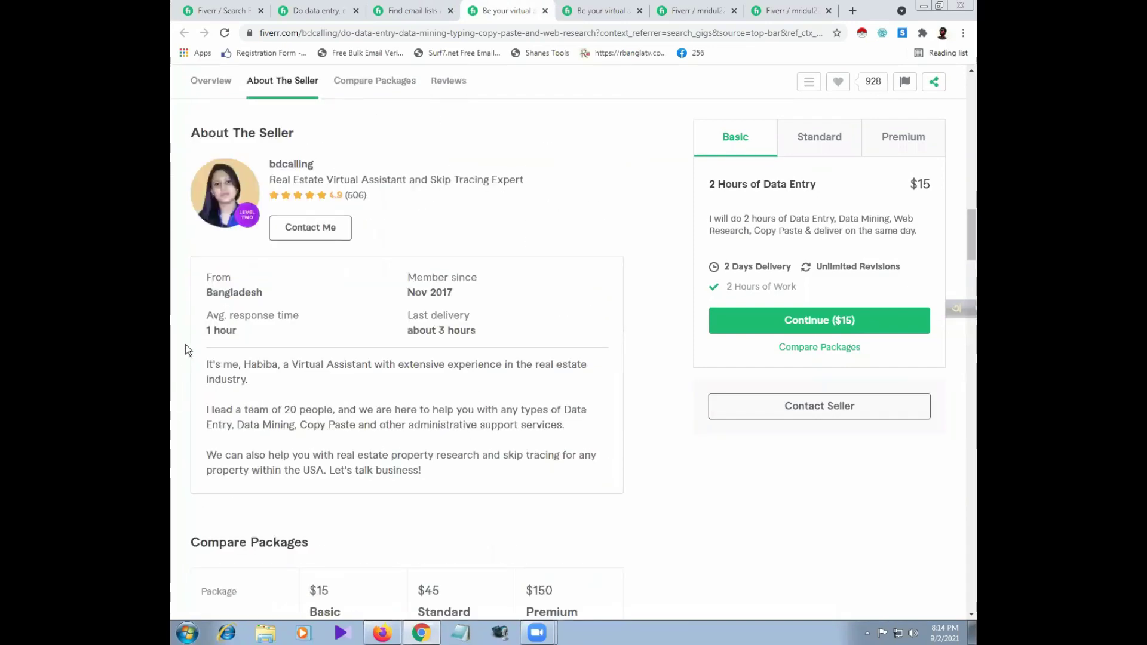
Step: Read the $15 gig's seller bio, and review the packages, reviews and seller bio of the data entry and web research virtual assistant gig
left_click_drag(203, 359, 422, 473)
left_click(644, 12)
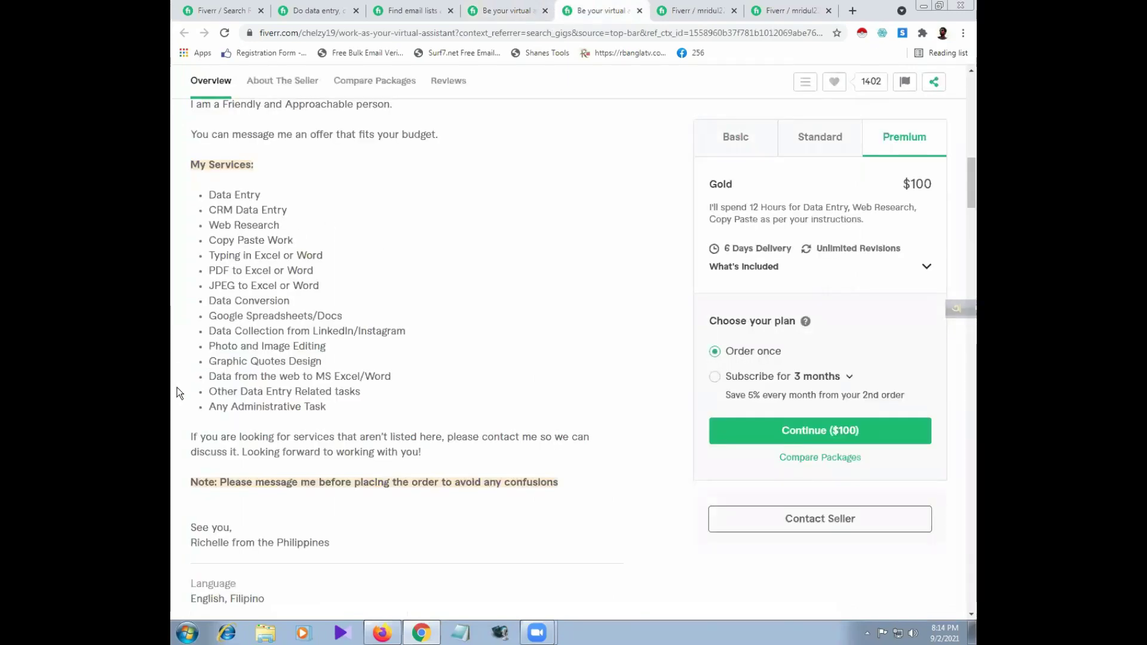
scroll(176, 393, "down", 18)
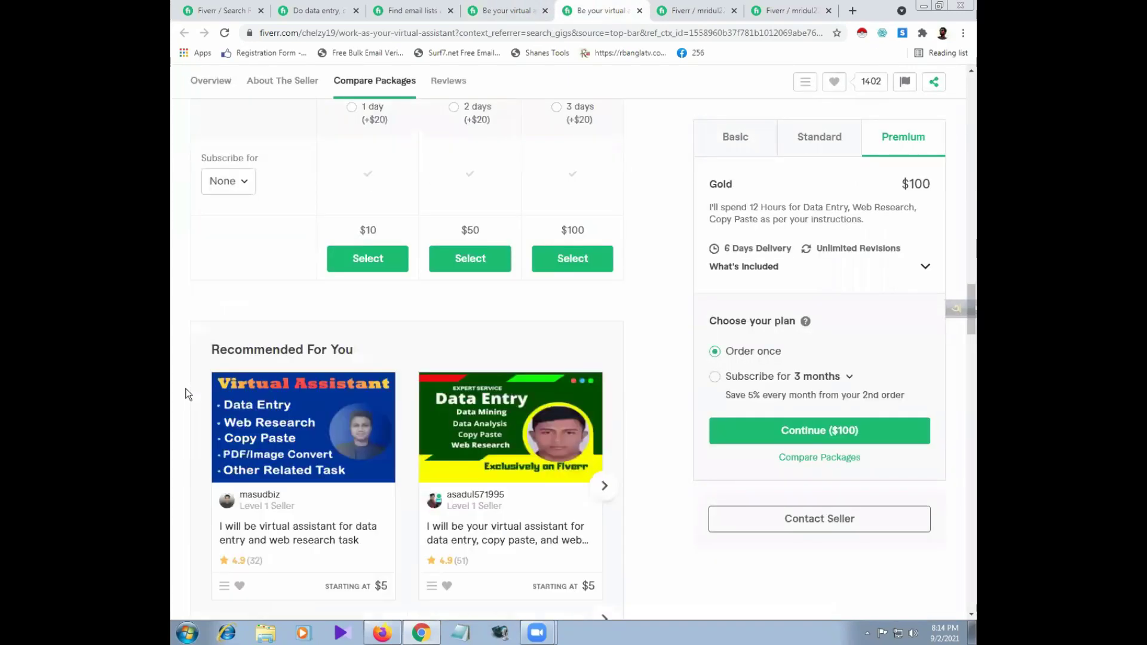
scroll(189, 395, "down", 10)
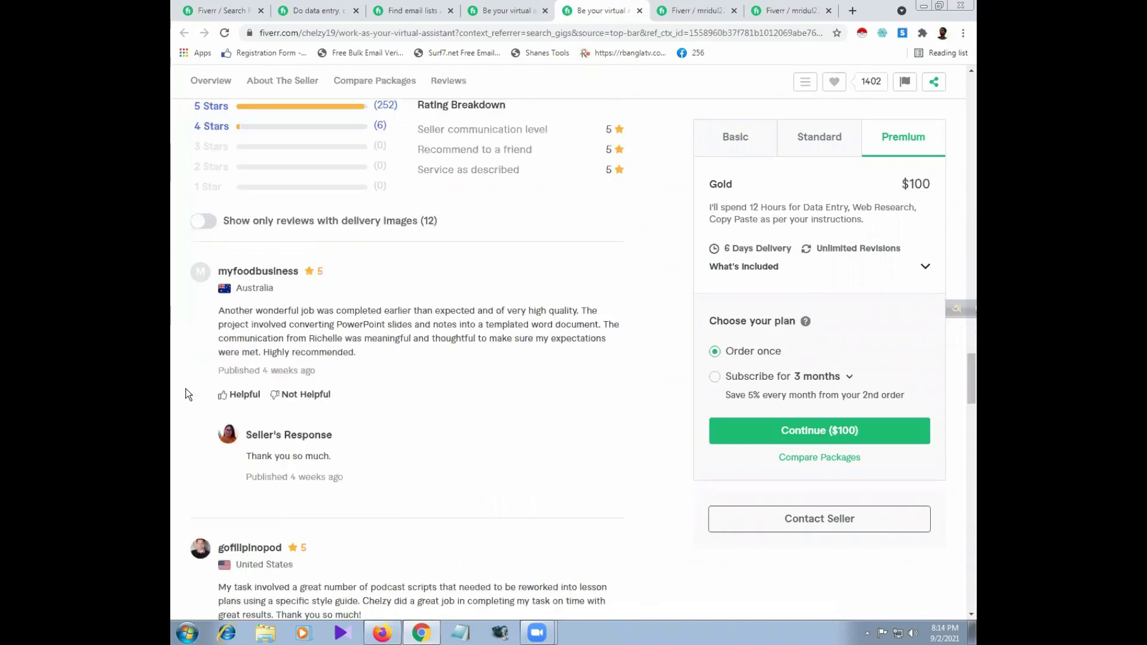
scroll(189, 394, "up", 15)
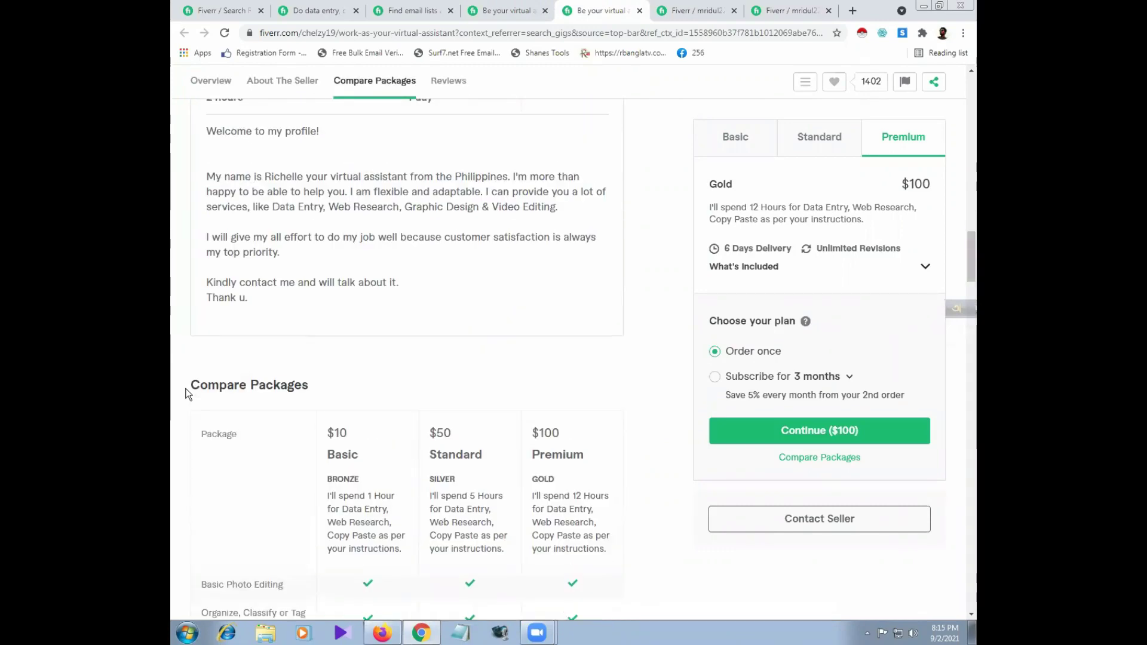
scroll(189, 394, "up", 7)
scroll(195, 390, "down", 4)
left_click_drag(207, 363, 371, 484)
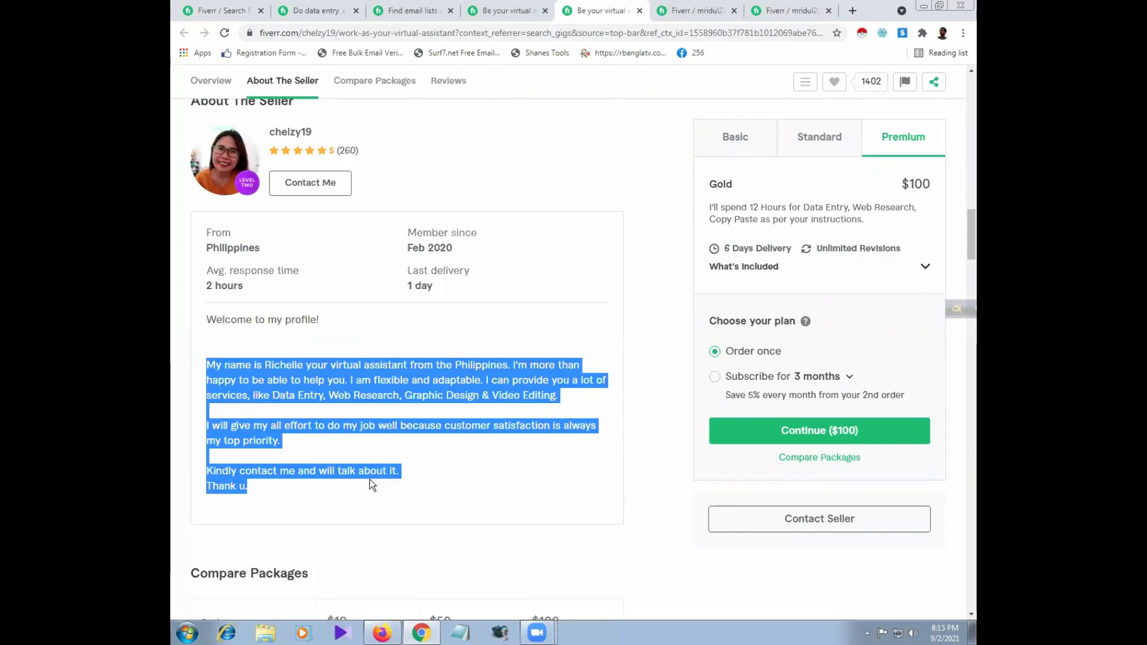
Step: Read the virtual assistant gig's About This Gig introduction, My Services list and closing paragraph inviting buyers to make contact
scroll(371, 484, "up", 10)
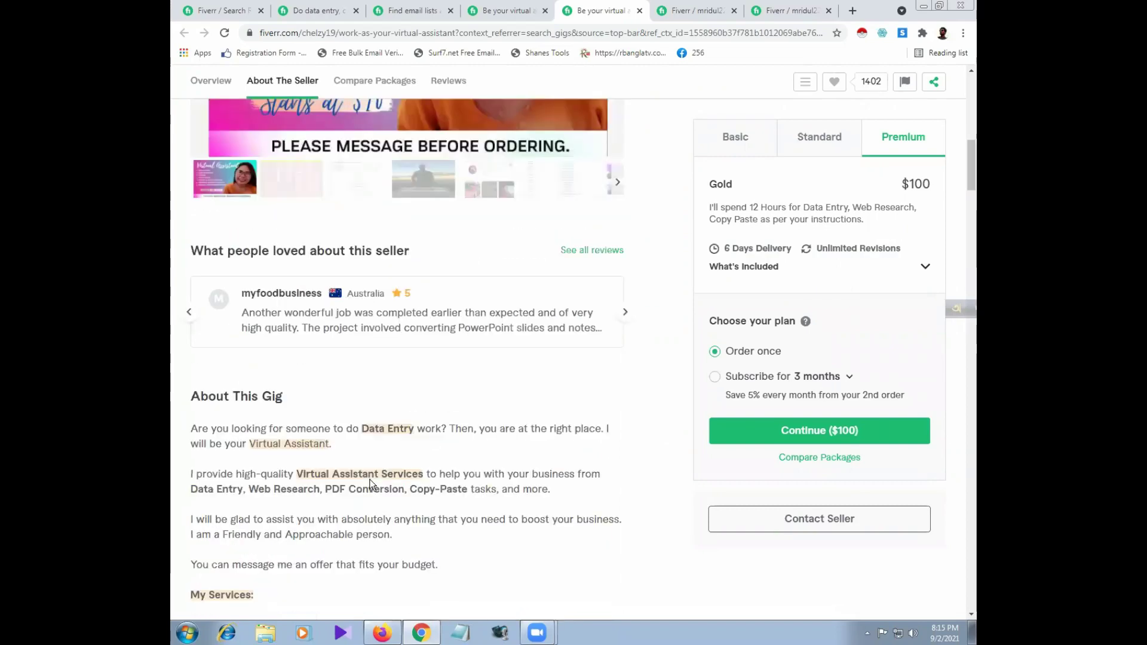
scroll(371, 484, "down", 3)
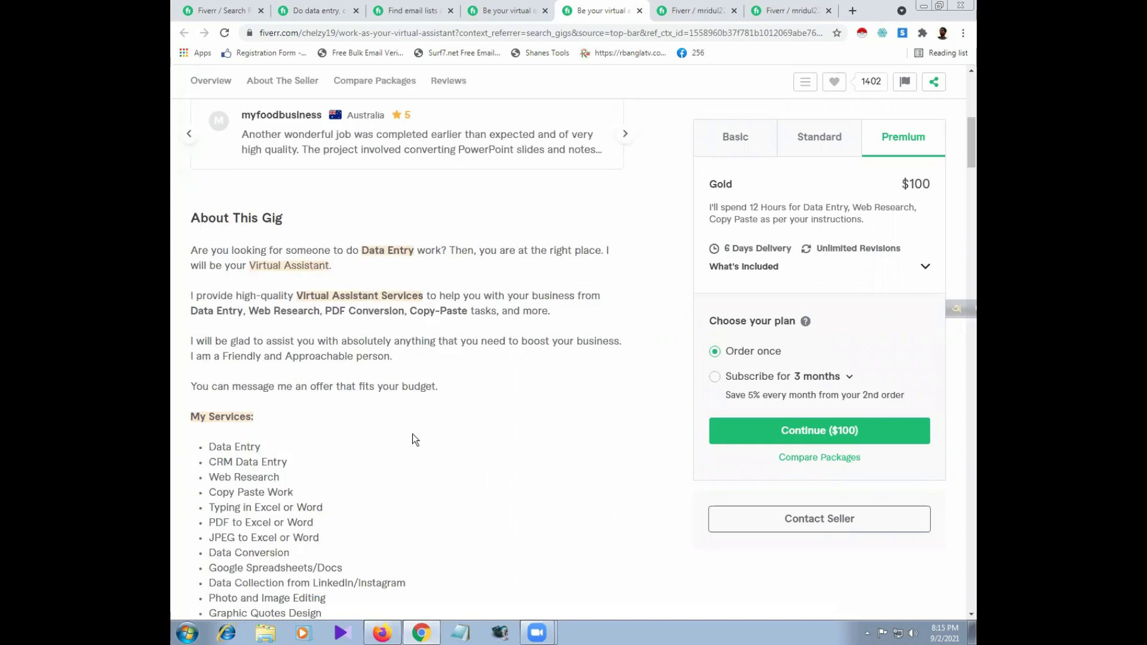
triple_click(413, 435)
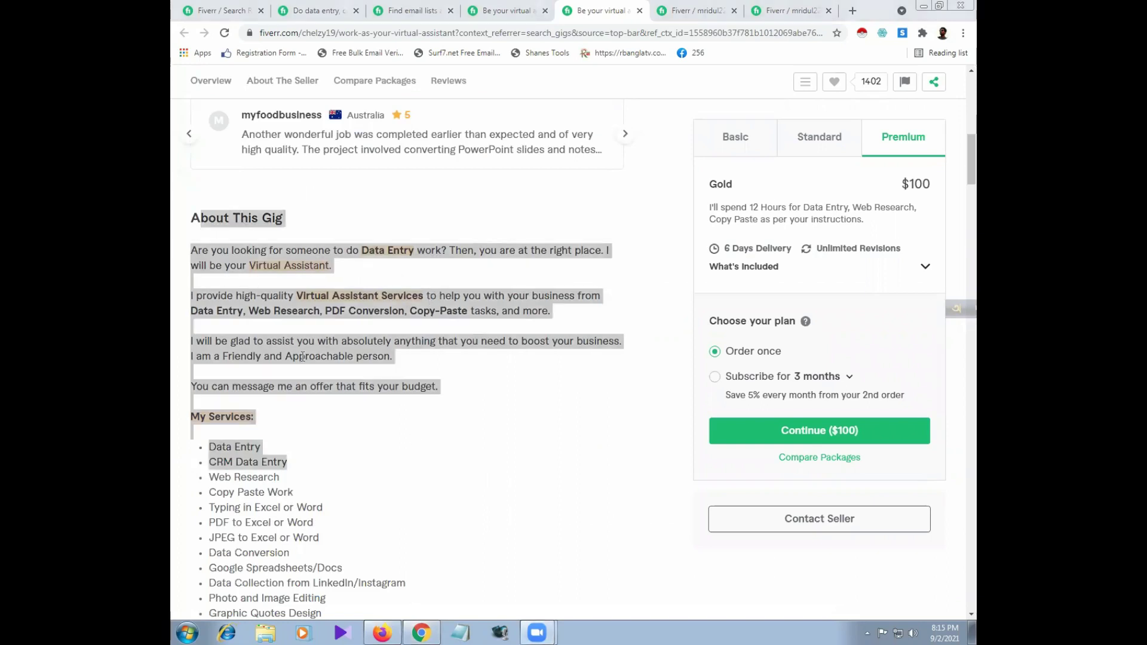
left_click_drag(234, 223, 351, 442)
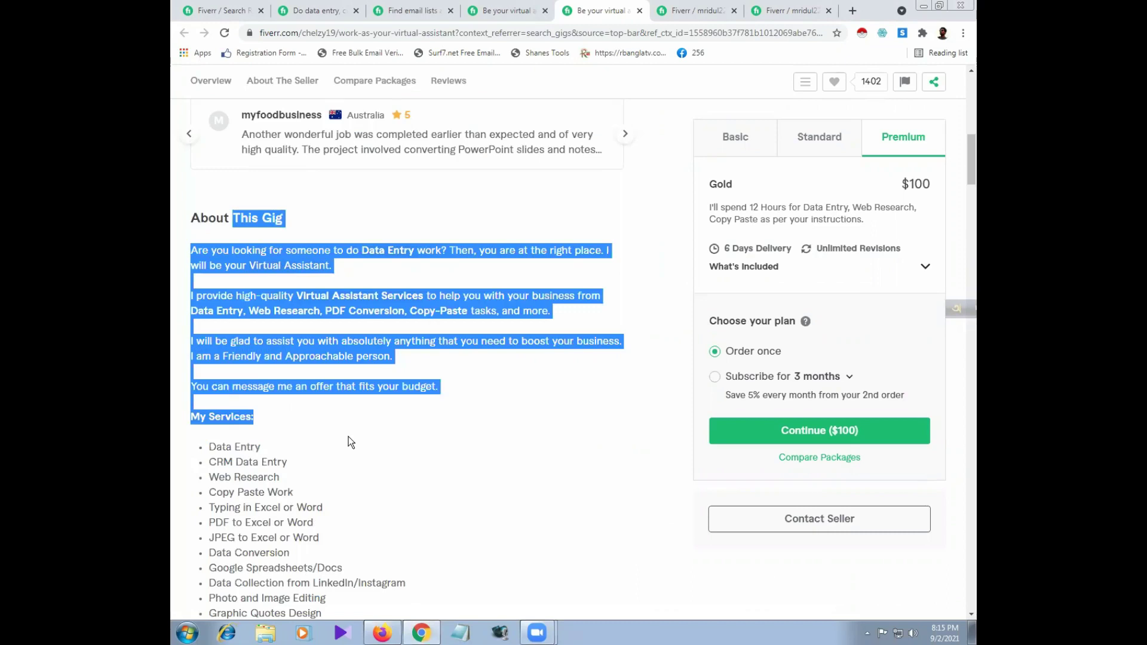
scroll(303, 364, "down", 4)
left_click_drag(209, 212, 310, 400)
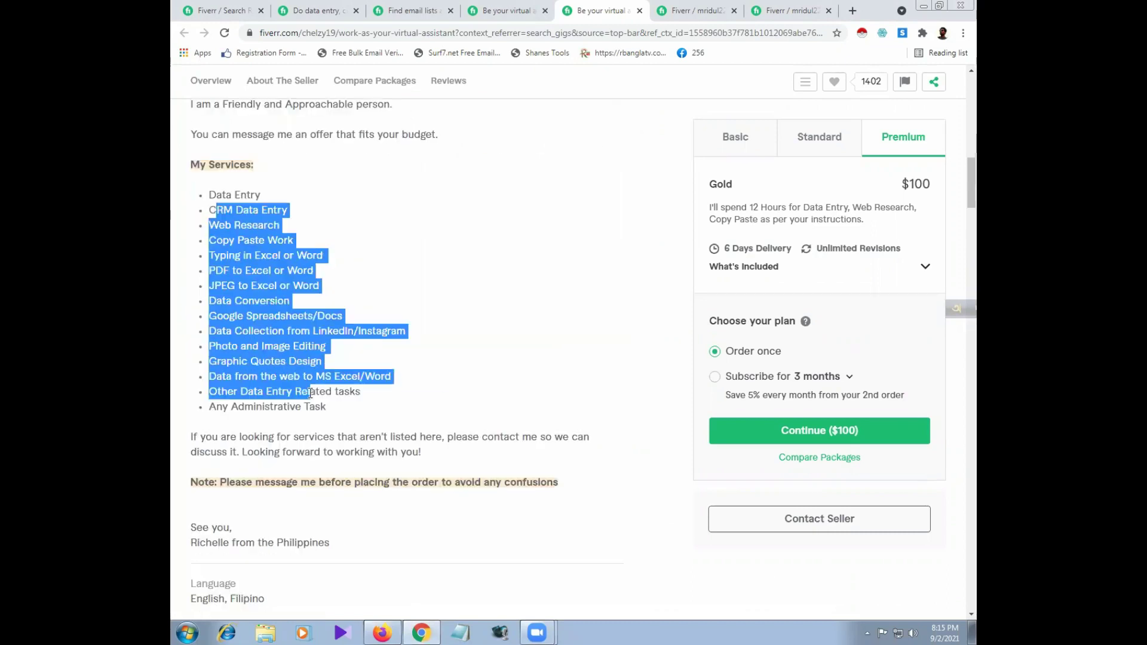
scroll(258, 293, "down", 3)
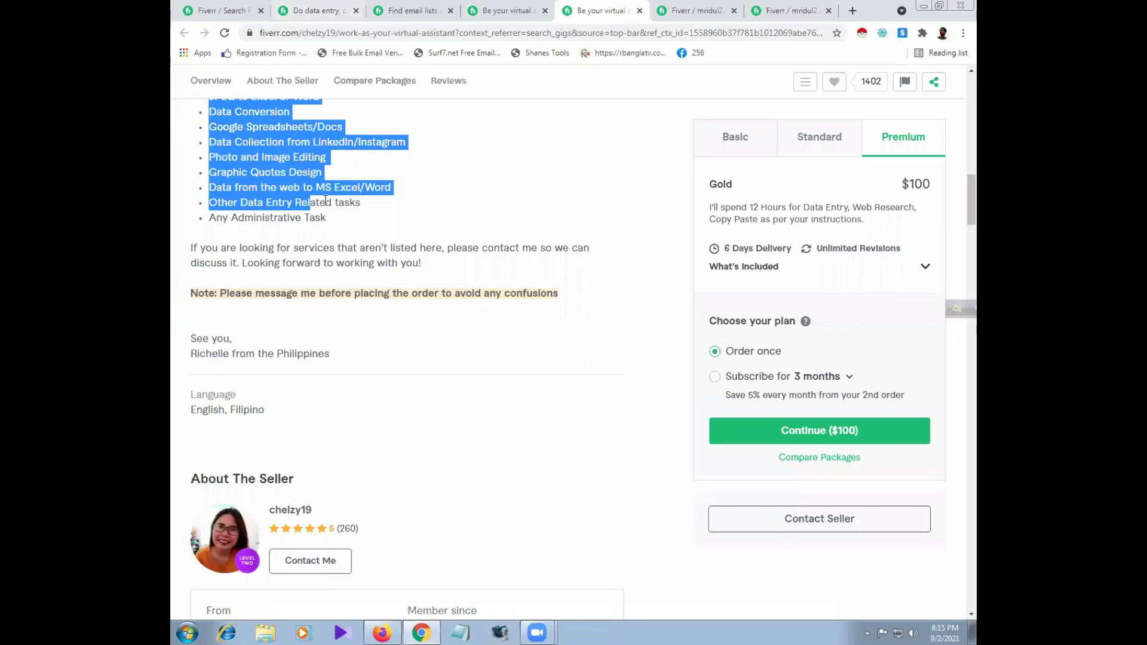
left_click(287, 215)
left_click_drag(324, 234, 405, 269)
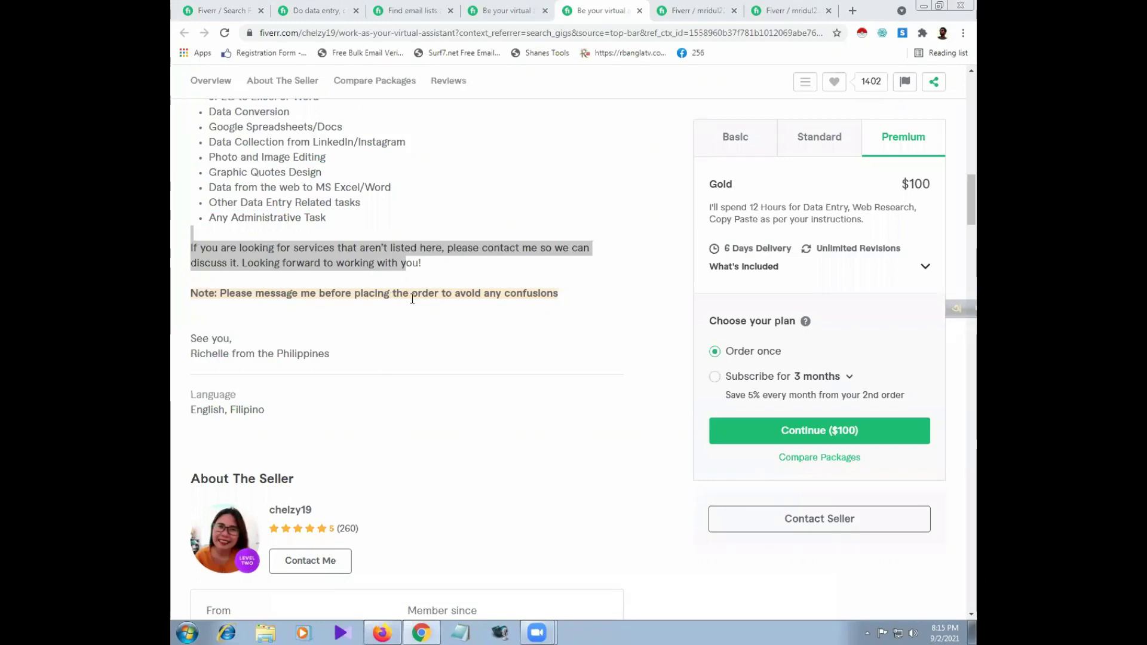
Step: Examine the wording of the gig title "I will be your virtual assistant for data entry and web research"
scroll(411, 297, "up", 15)
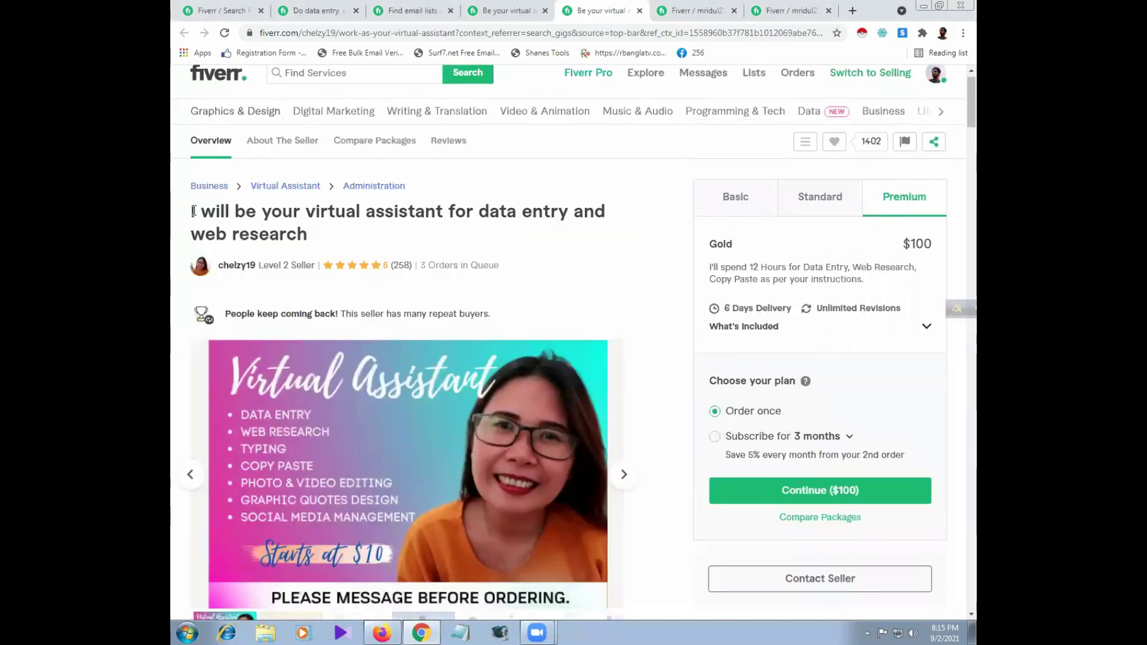
left_click_drag(193, 211, 308, 235)
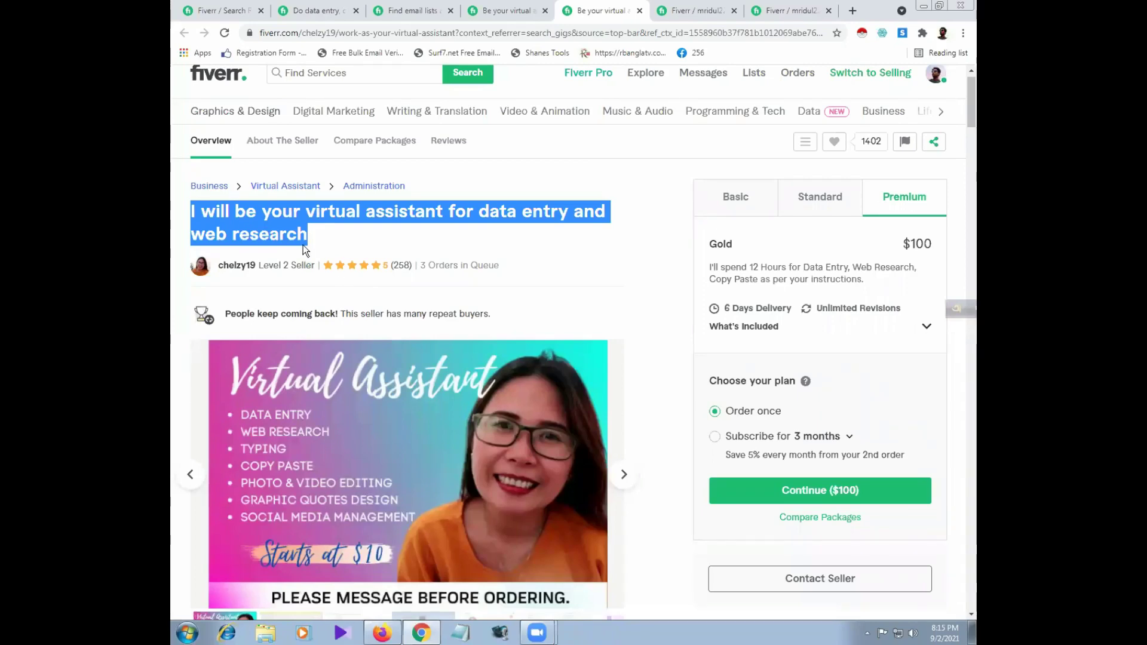
left_click(321, 222)
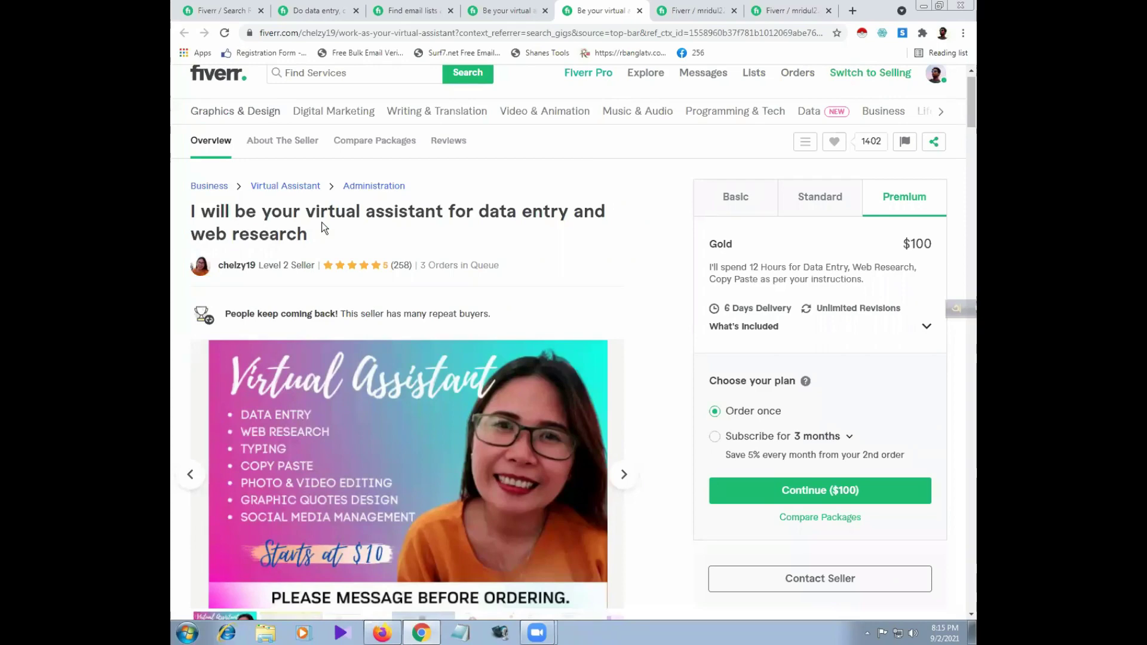
left_click_drag(315, 242, 187, 221)
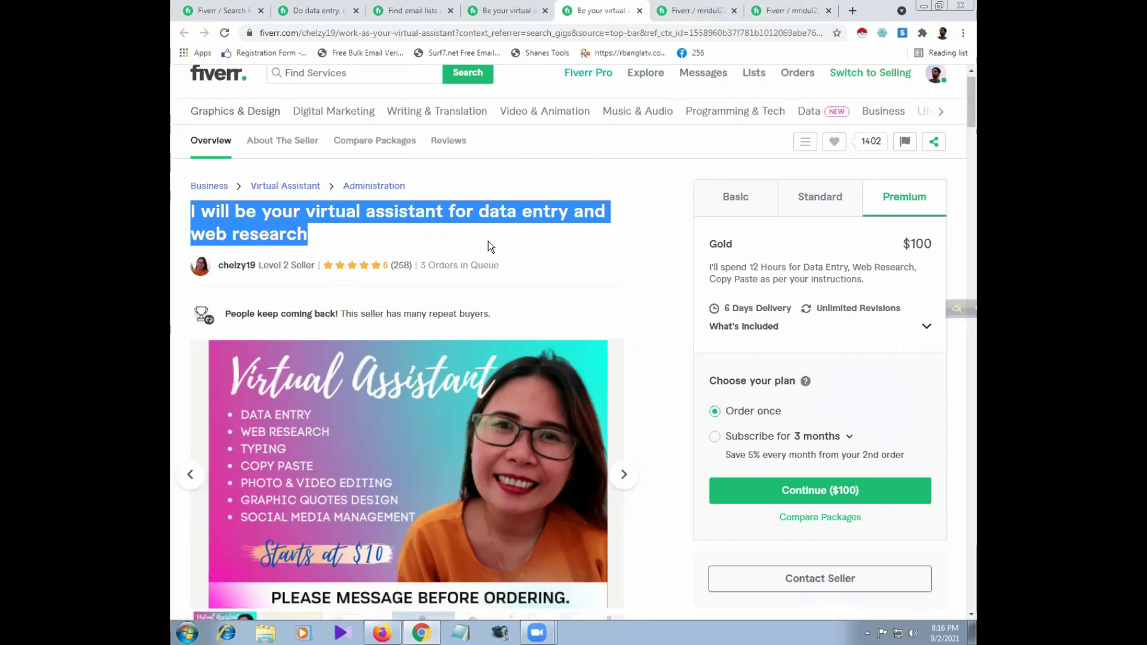
Step: Compare the gig's title keywords with its My Services list, and review the description's layout down to the note and seller section
scroll(489, 241, "down", 8)
scroll(488, 241, "down", 5)
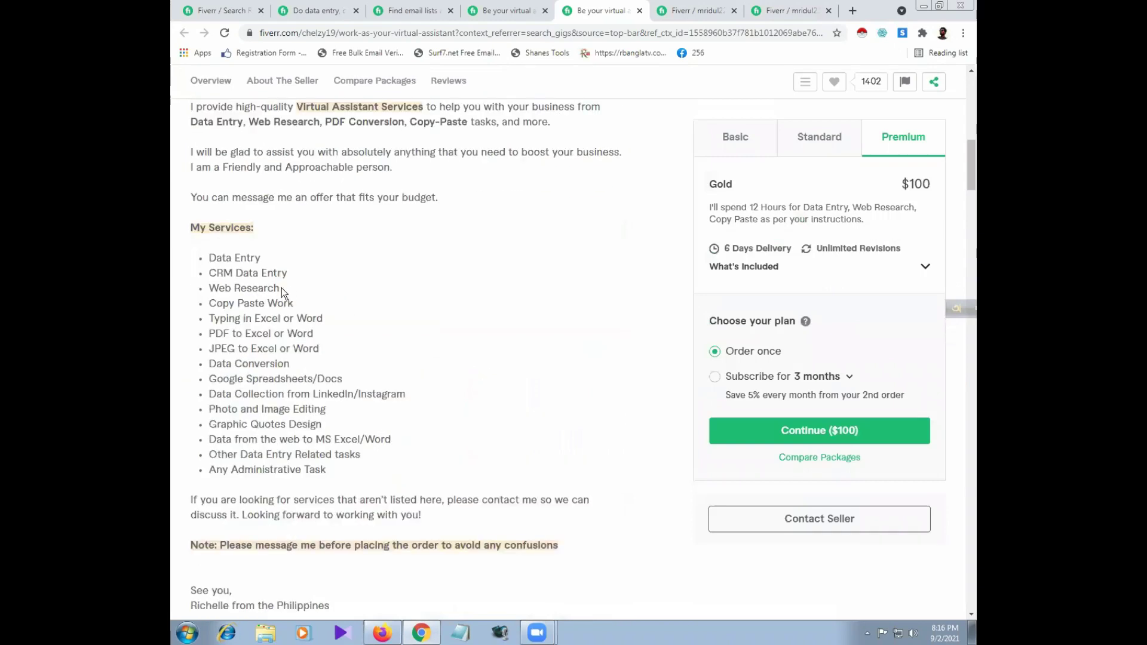
left_click_drag(210, 253, 276, 329)
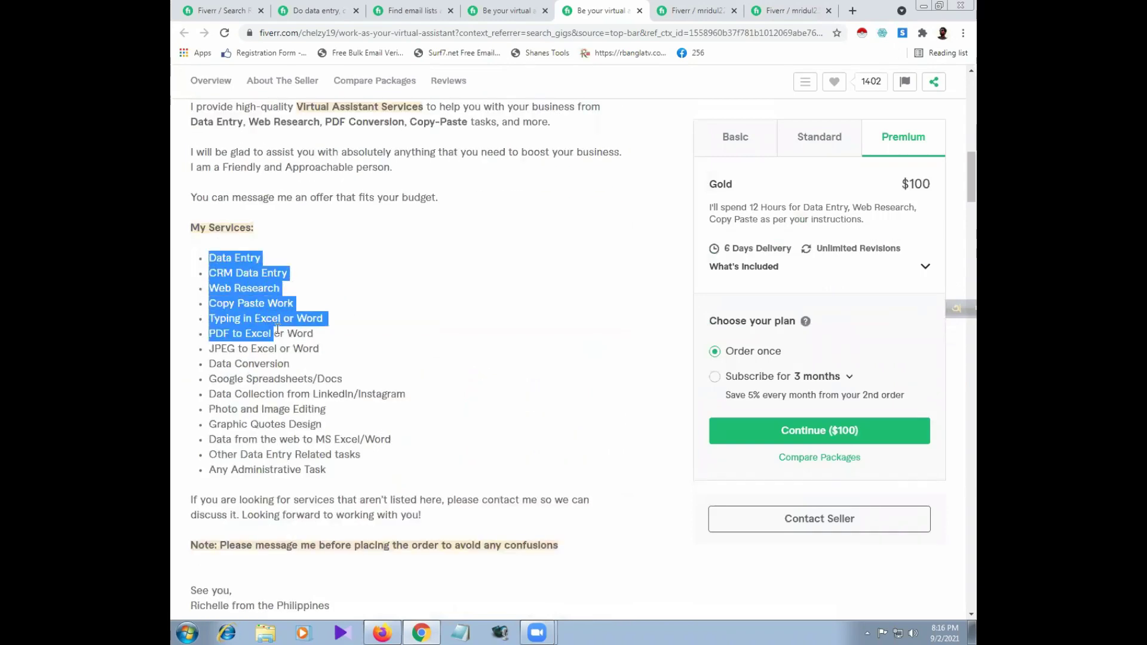
left_click(287, 353)
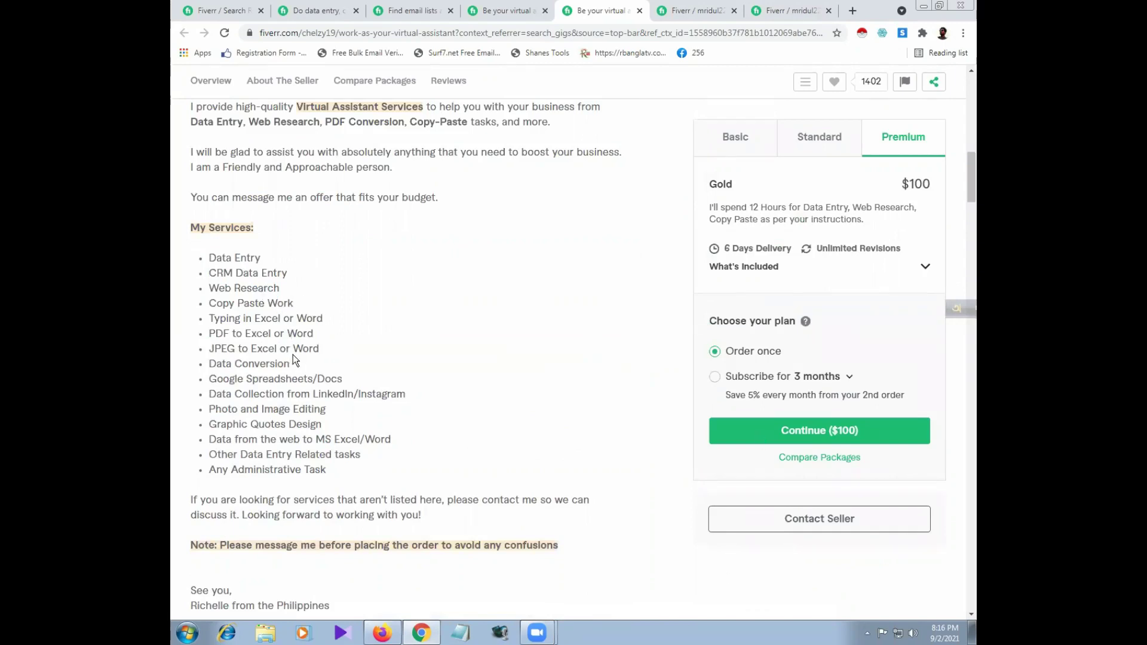
left_click_drag(245, 303, 285, 379)
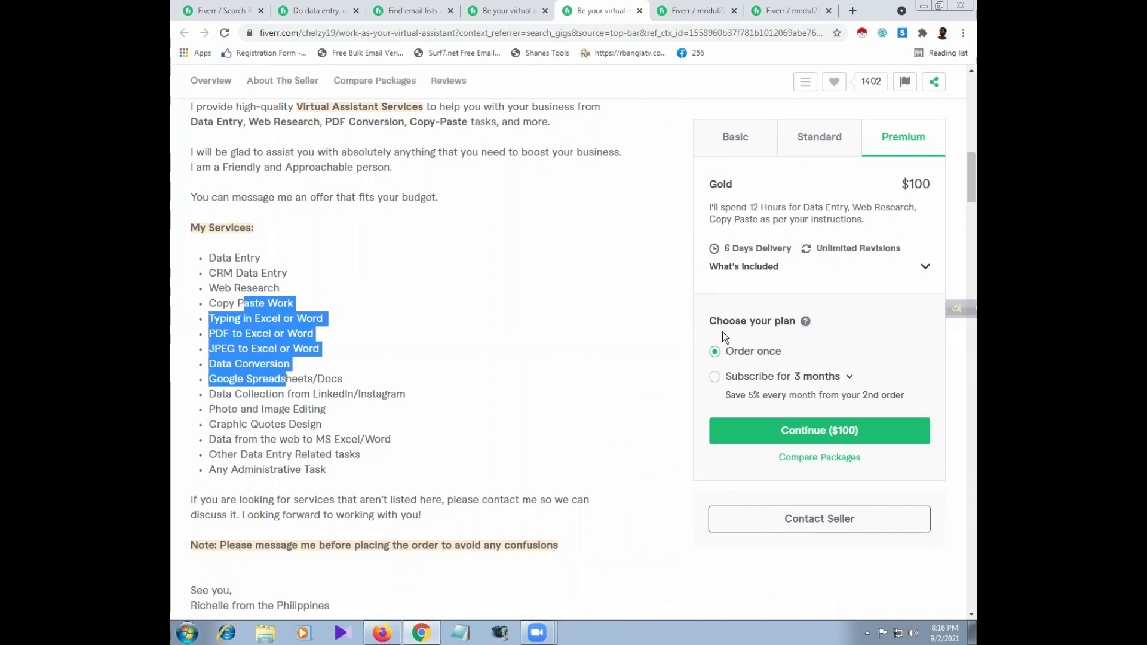
scroll(722, 331, "down", 3)
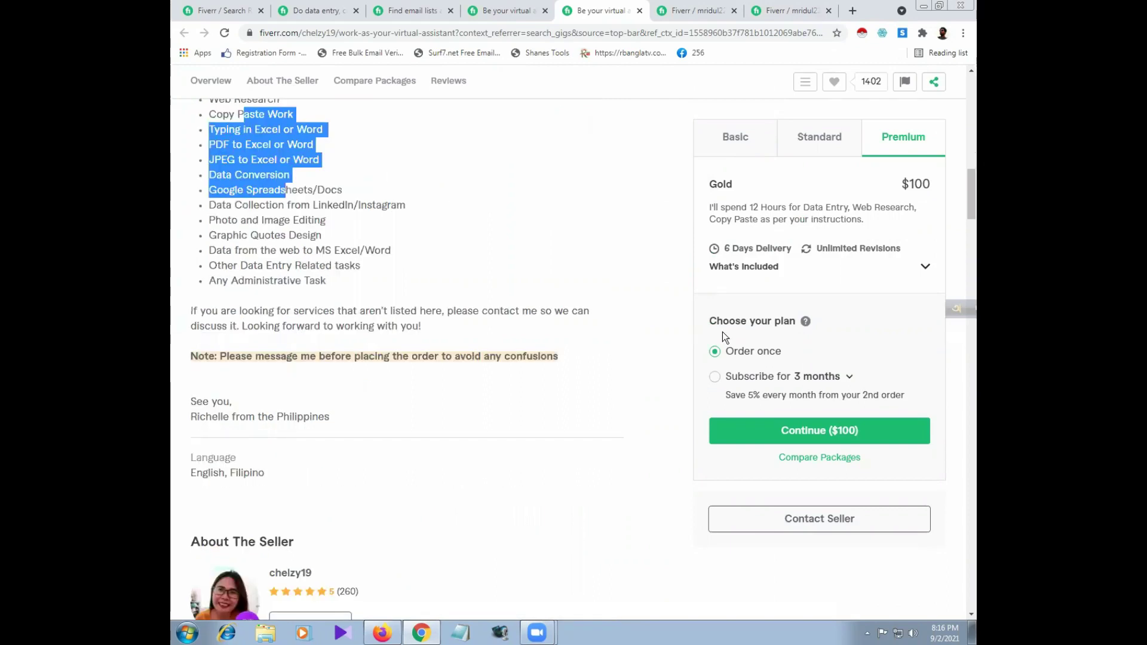
scroll(723, 332, "down", 2)
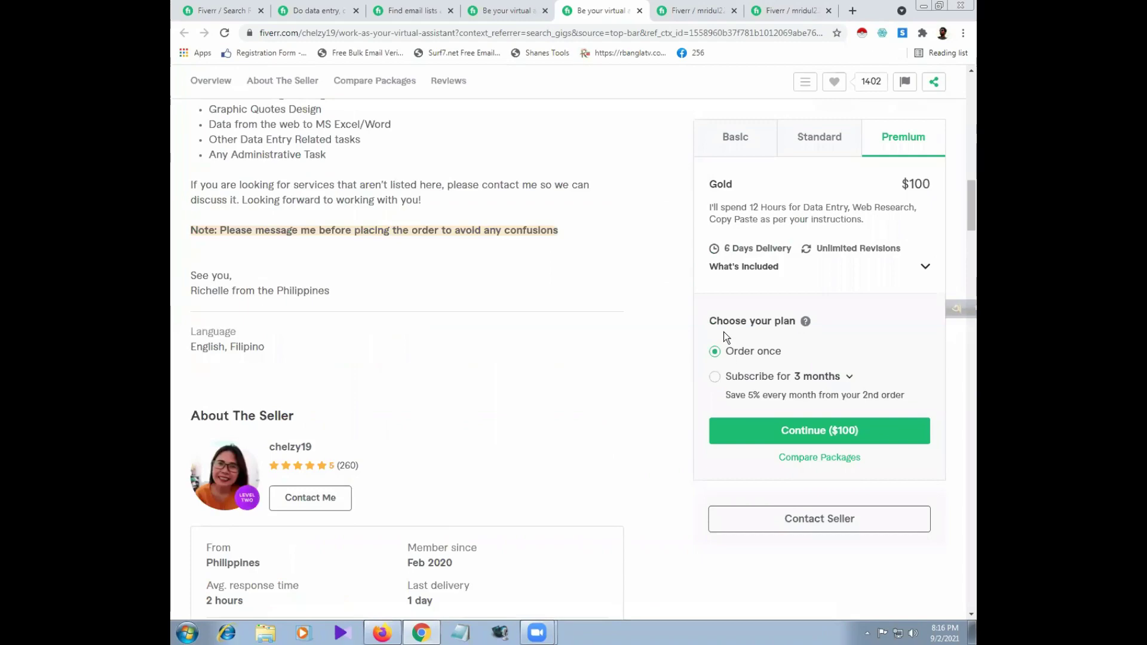
scroll(723, 331, "up", 8)
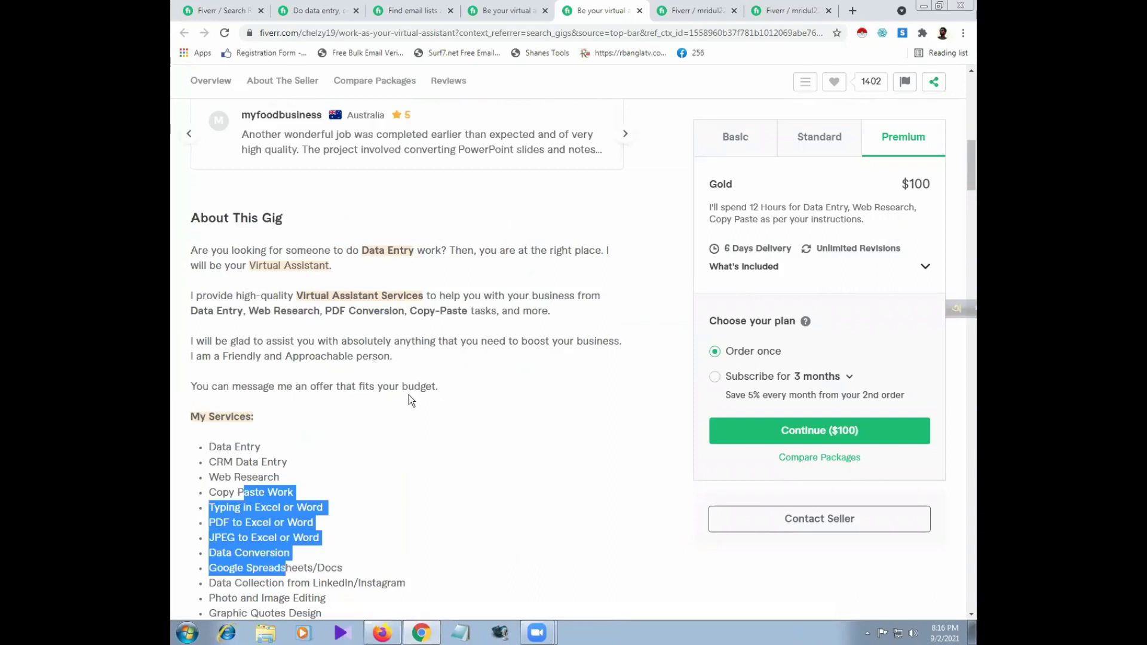
scroll(409, 396, "down", 10)
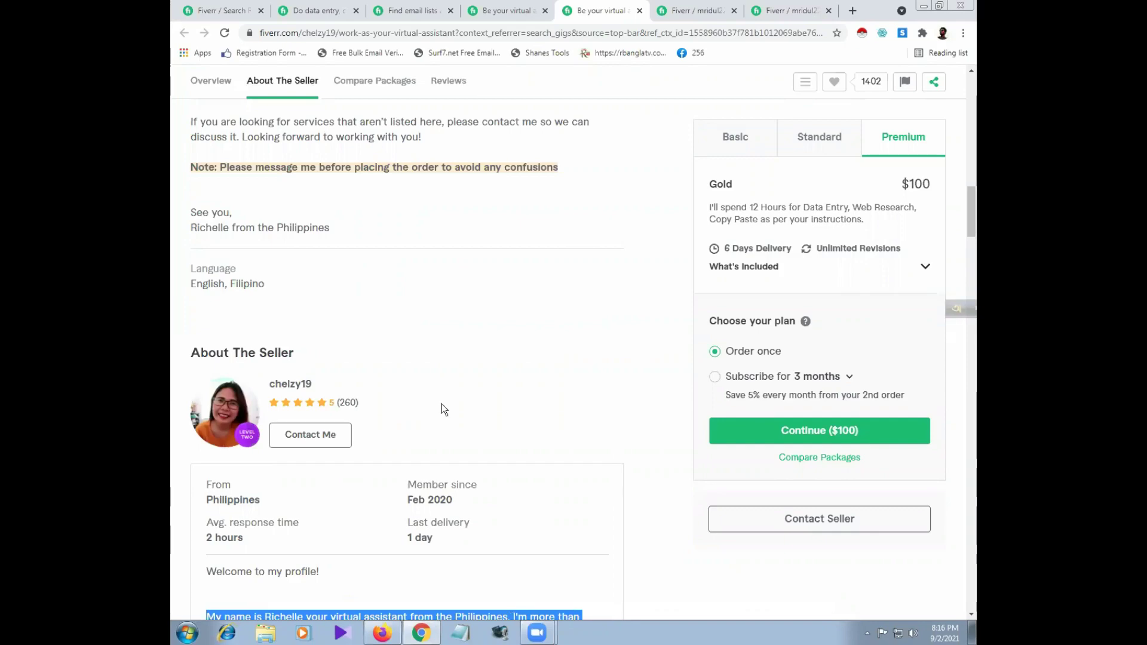
scroll(444, 408, "up", 6)
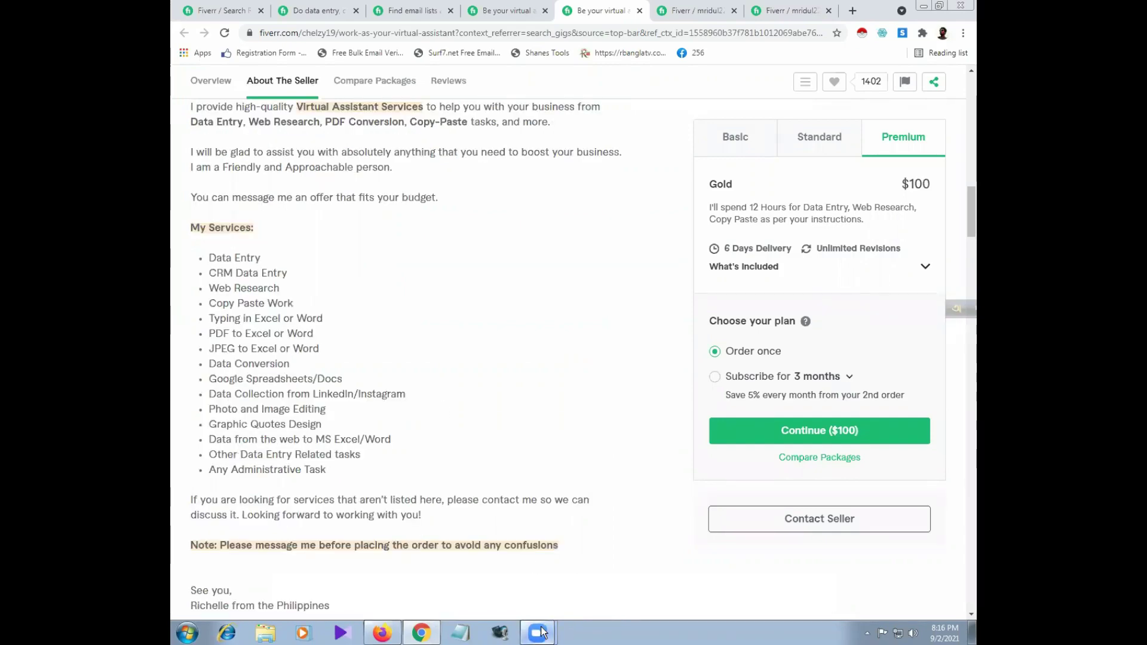
Step: Switch to the editor of the own data entry gig and review its overview title, service types and search tags
key("Home")
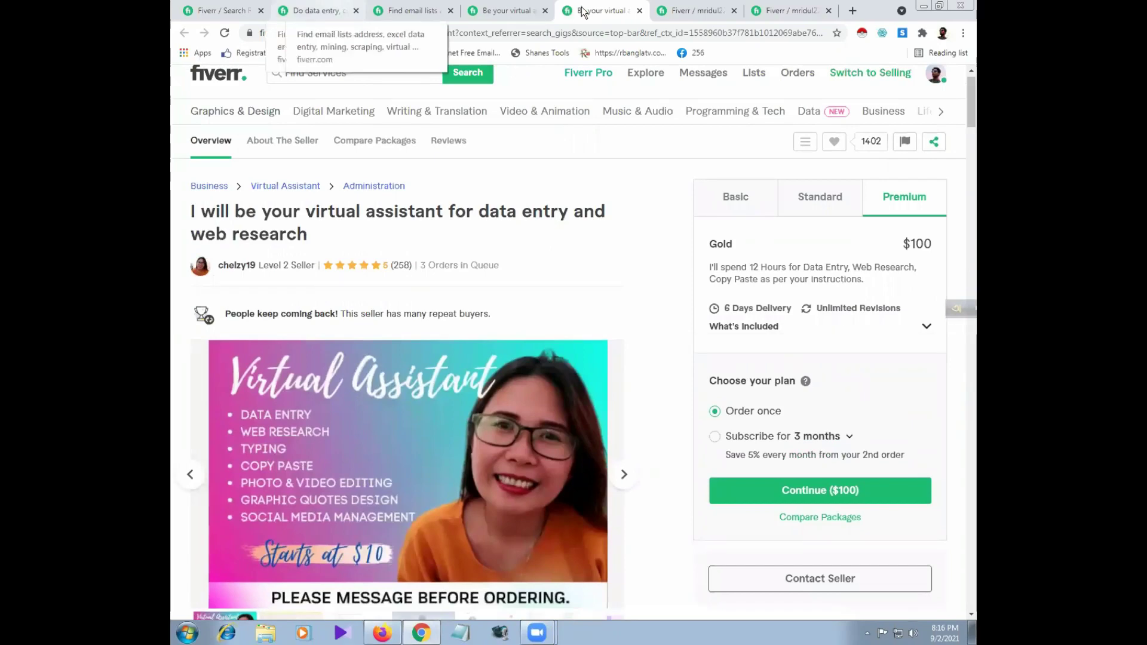
left_click(693, 10)
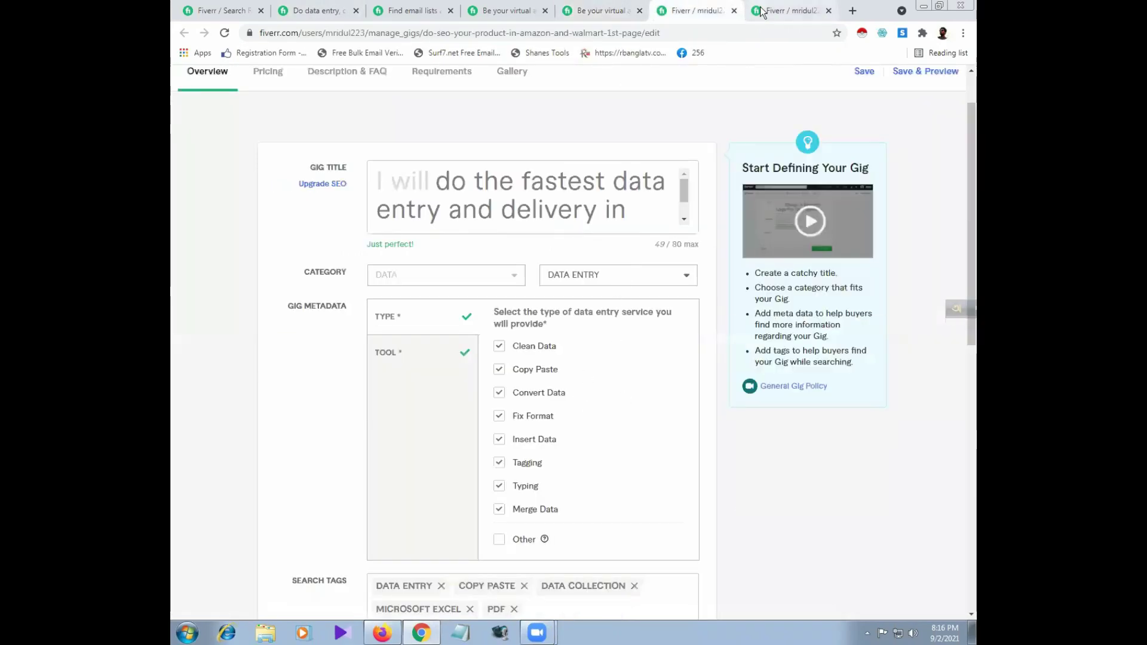
left_click(771, 10)
left_click(685, 10)
scroll(558, 260, "down", 10)
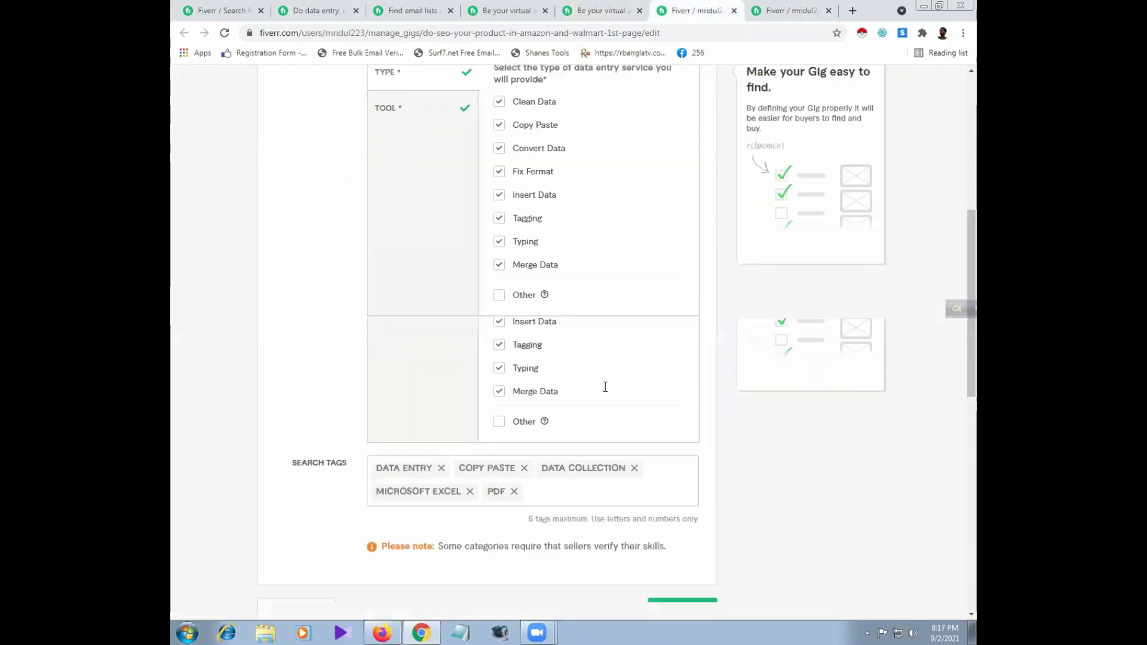
scroll(604, 387, "up", 12)
scroll(362, 179, "up", 2)
Step: Open the own gig's description and FAQ section and review the description's highlighted introduction and bulleted service list
left_click(358, 142)
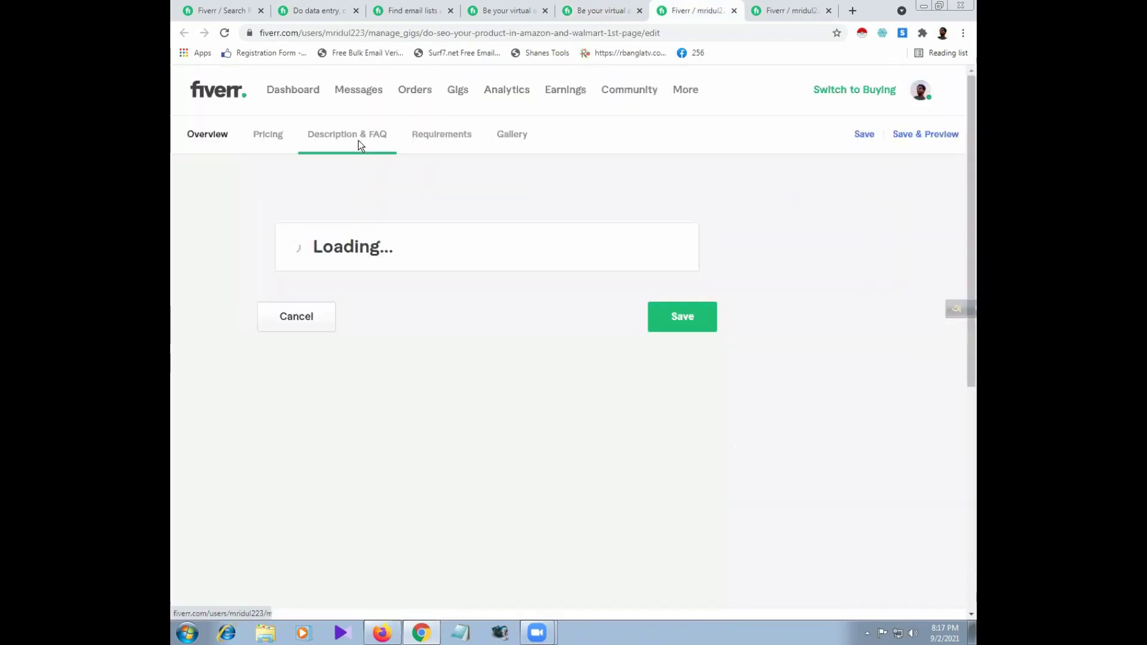
scroll(422, 386, "down", 4)
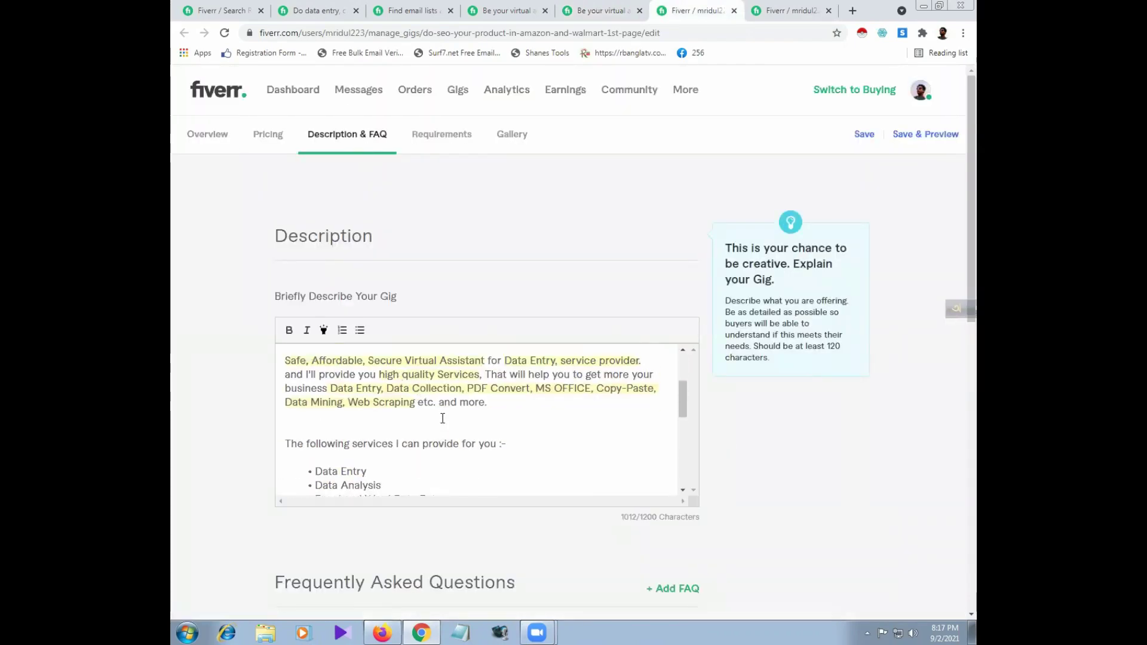
scroll(440, 418, "up", 4)
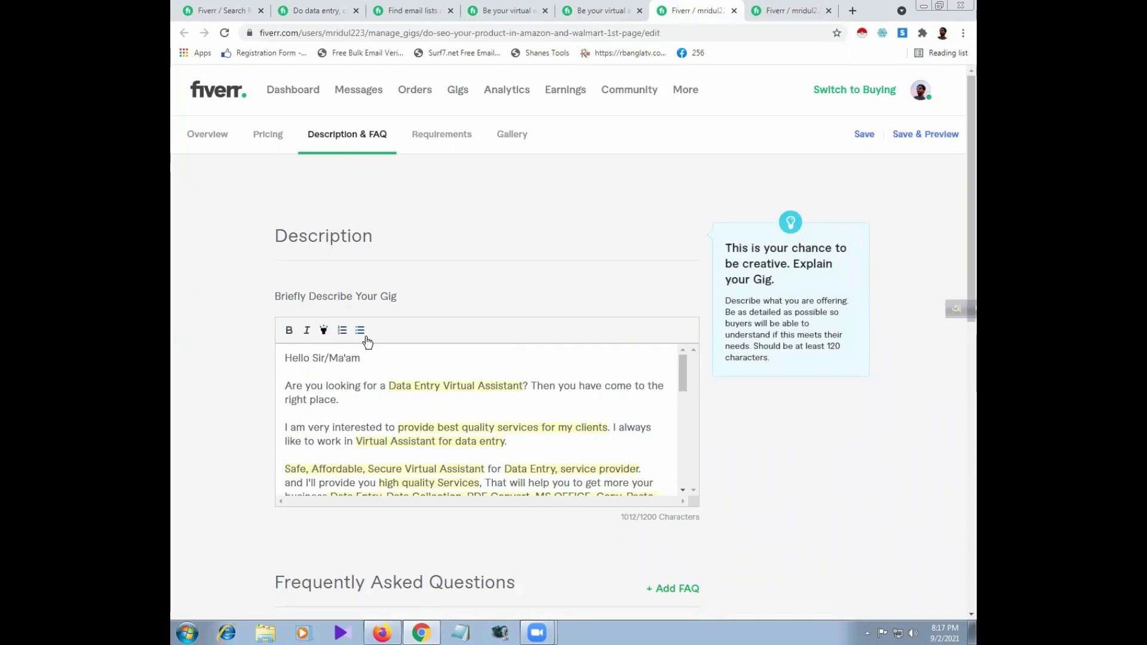
scroll(397, 412, "down", 8)
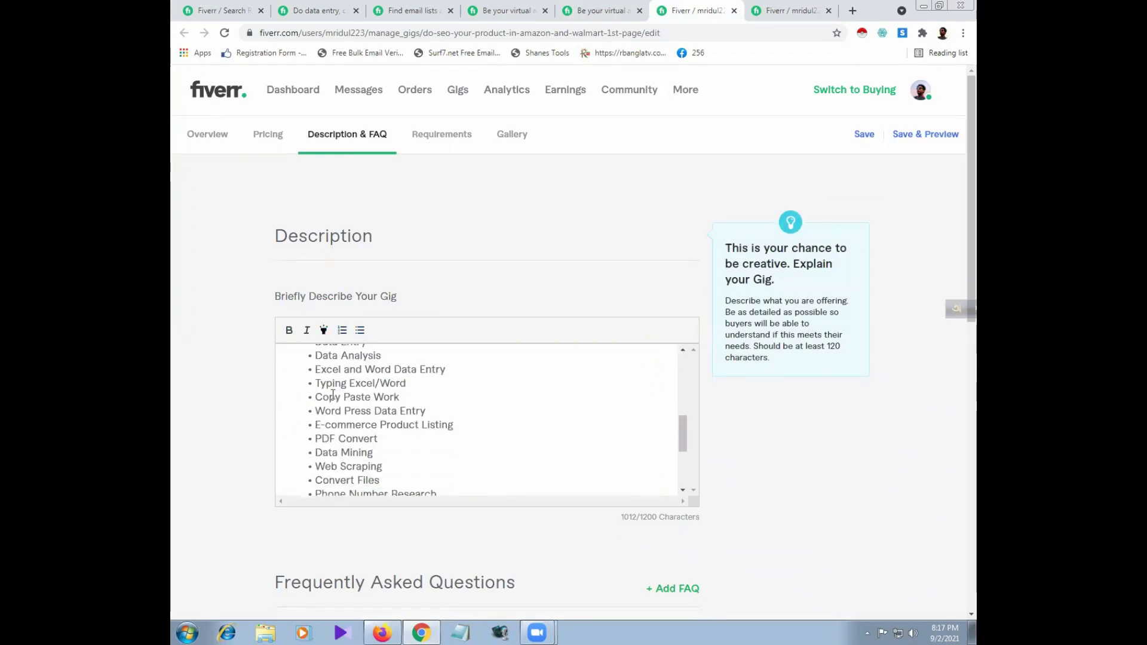
left_click_drag(371, 465, 315, 366)
left_click(338, 412)
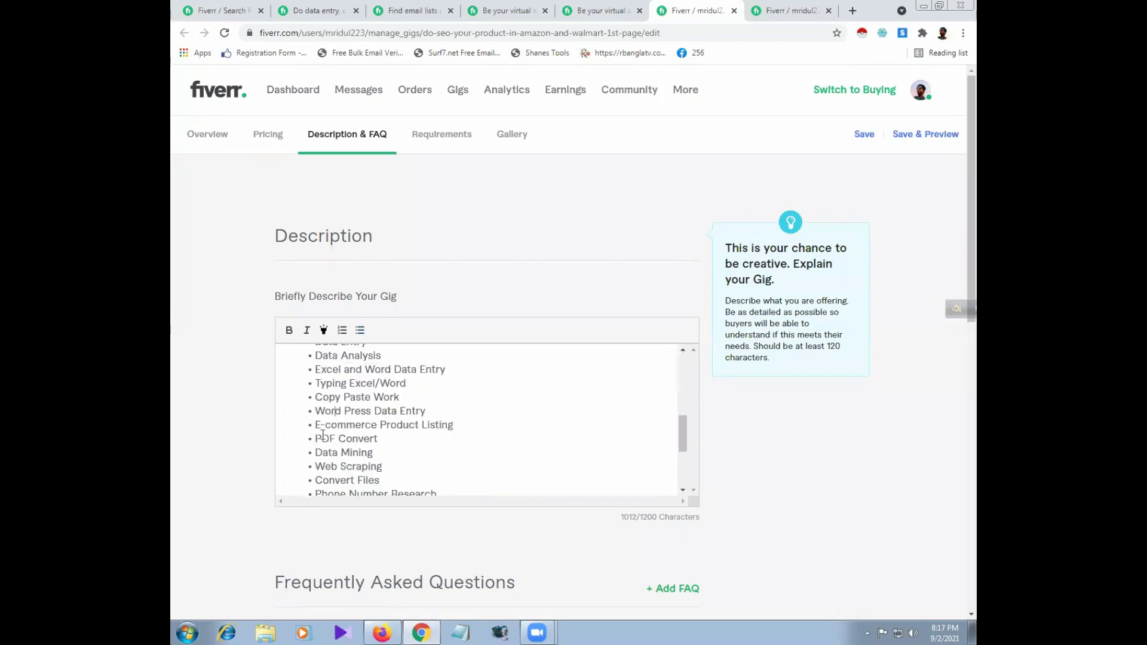
left_click_drag(314, 411, 371, 478)
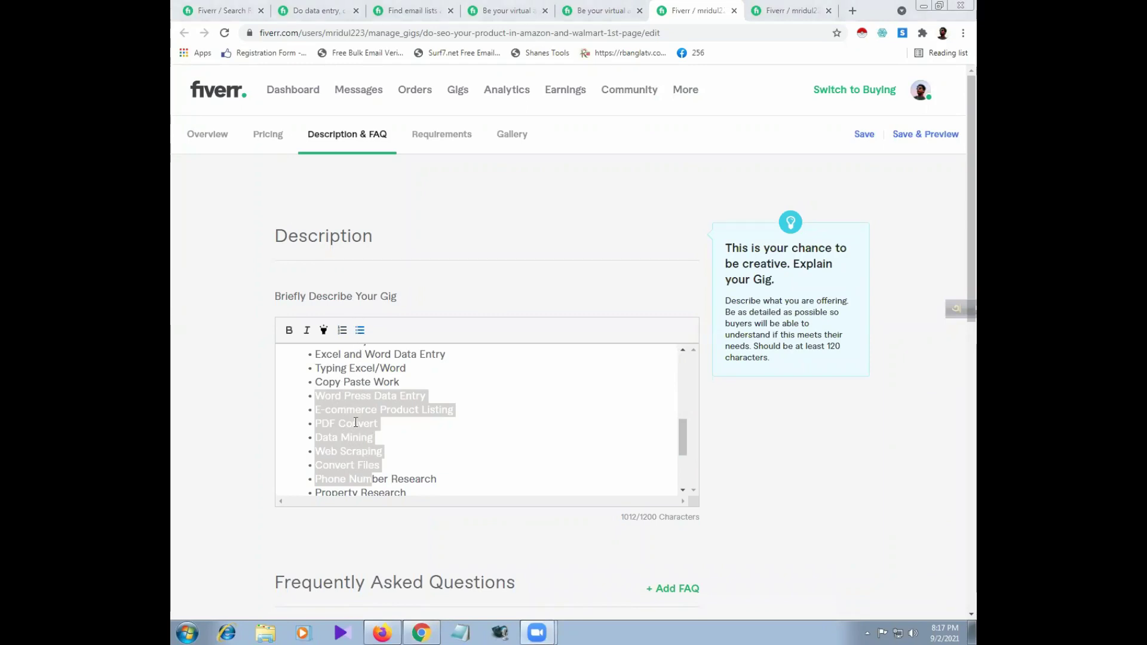
scroll(433, 363, "up", 10)
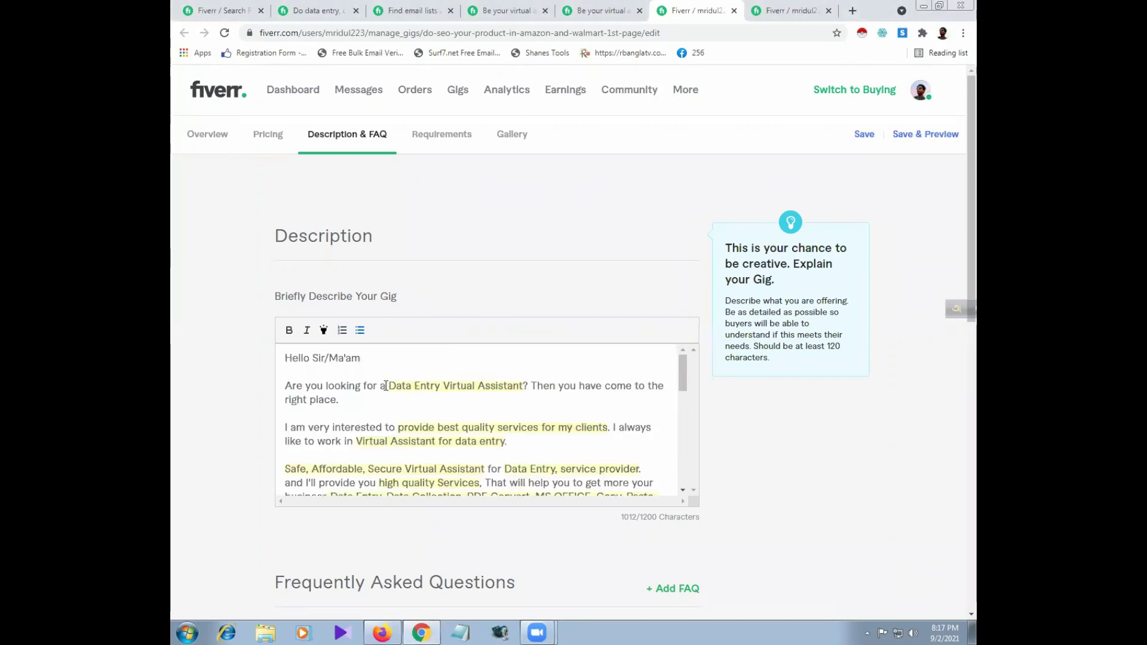
Step: Examine the highlighted keywords in the own gig description, such as "Data Entry Virtual Assistant" and "Virtual Assistant for data entry"
left_click_drag(386, 385, 519, 385)
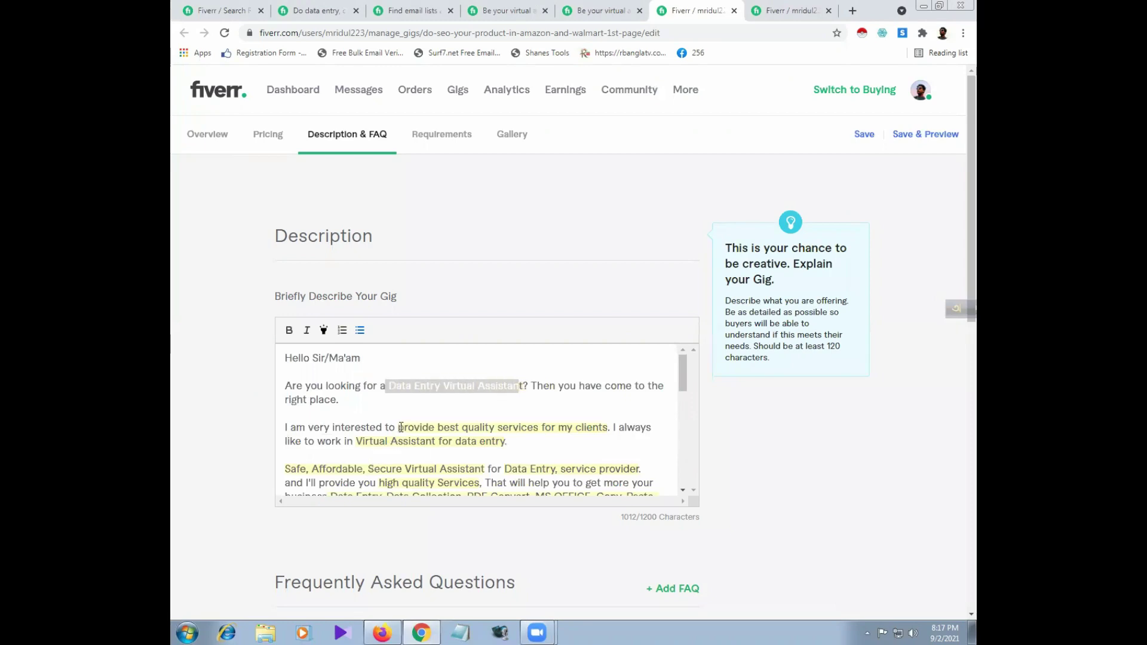
left_click_drag(398, 427, 507, 442)
left_click(494, 424)
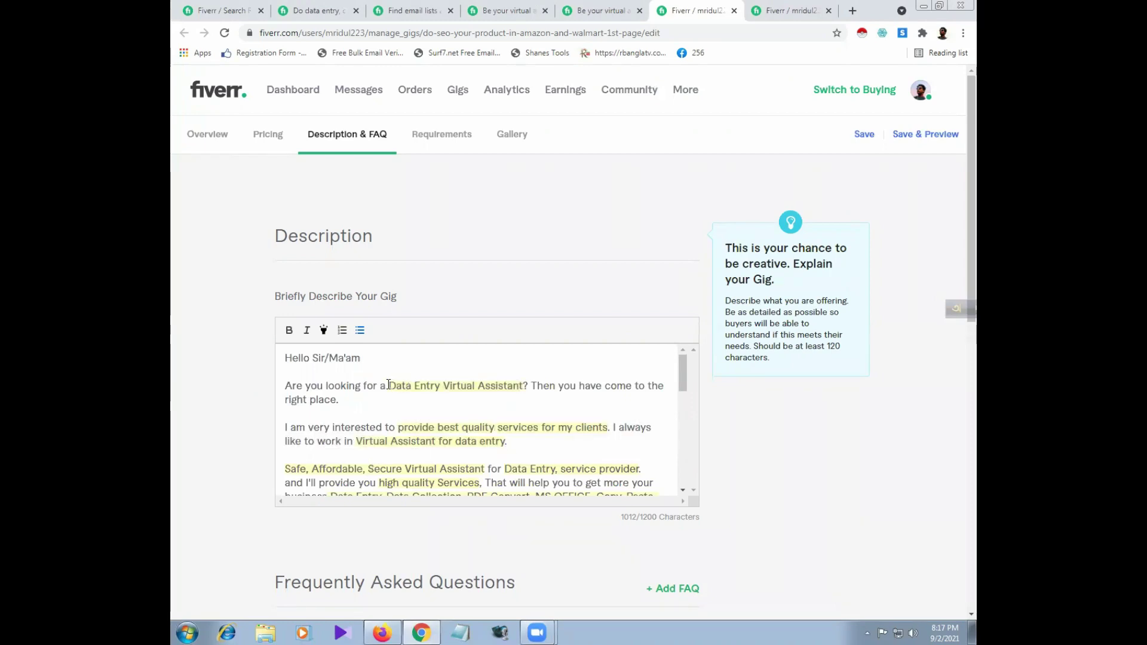
left_click_drag(389, 386, 490, 388)
left_click(490, 388)
left_click_drag(389, 386, 525, 387)
left_click(498, 386)
left_click_drag(390, 386, 527, 385)
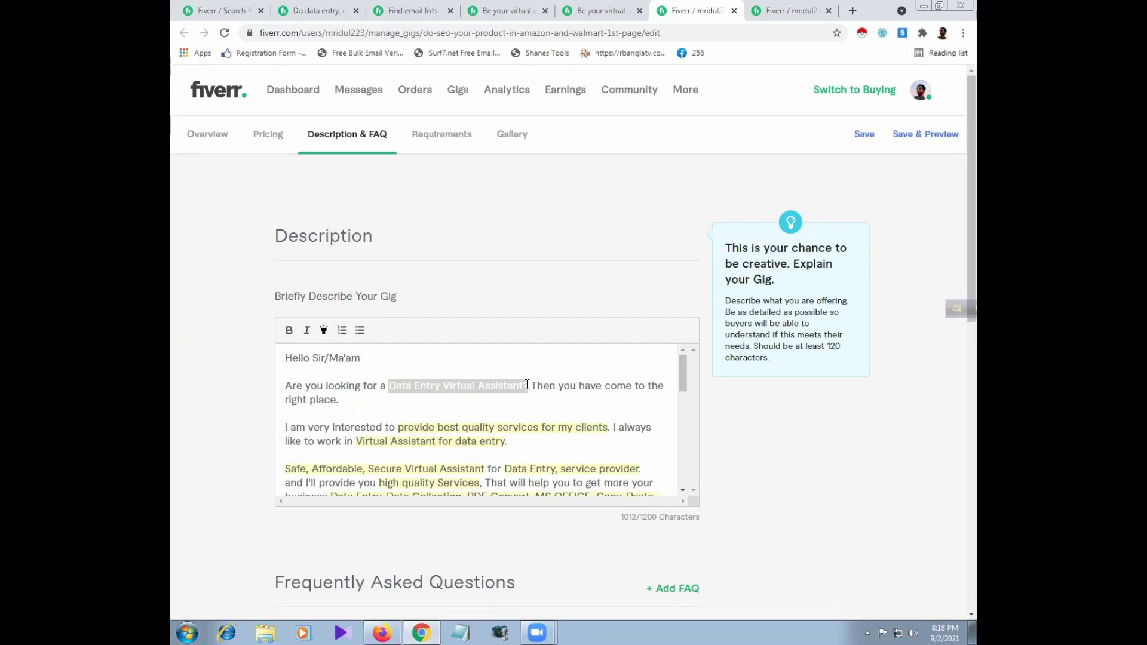
left_click(498, 436)
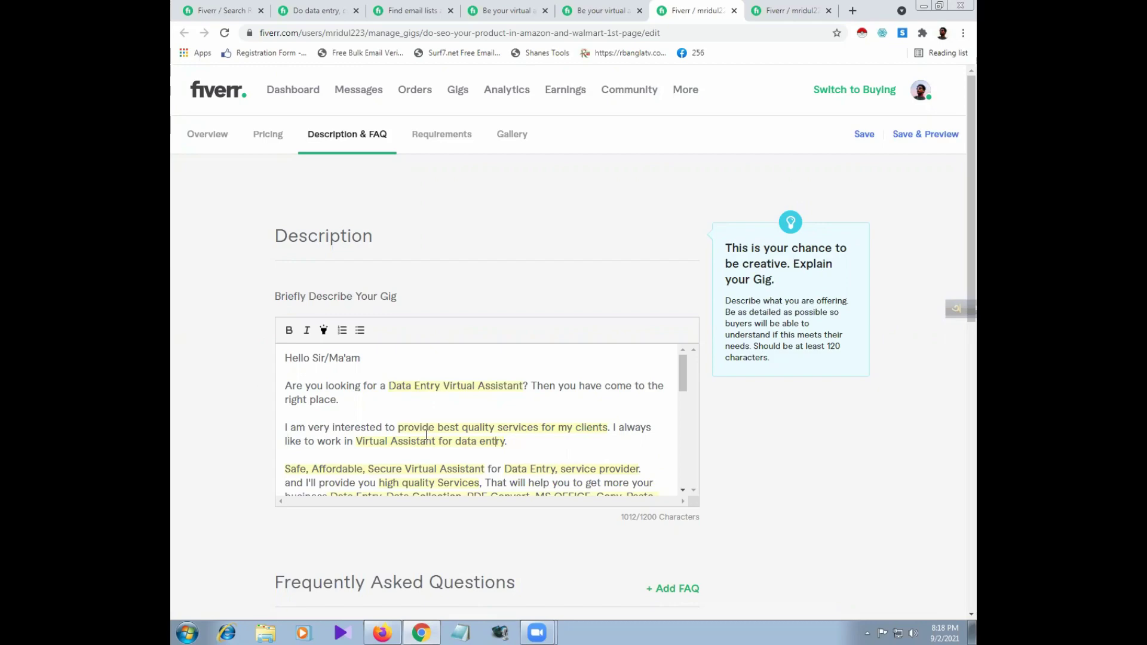
left_click_drag(398, 429, 508, 441)
Step: Switch to the "I will do data entry, copy paste job" gig and examine the bold keywords in its description
left_click(316, 10)
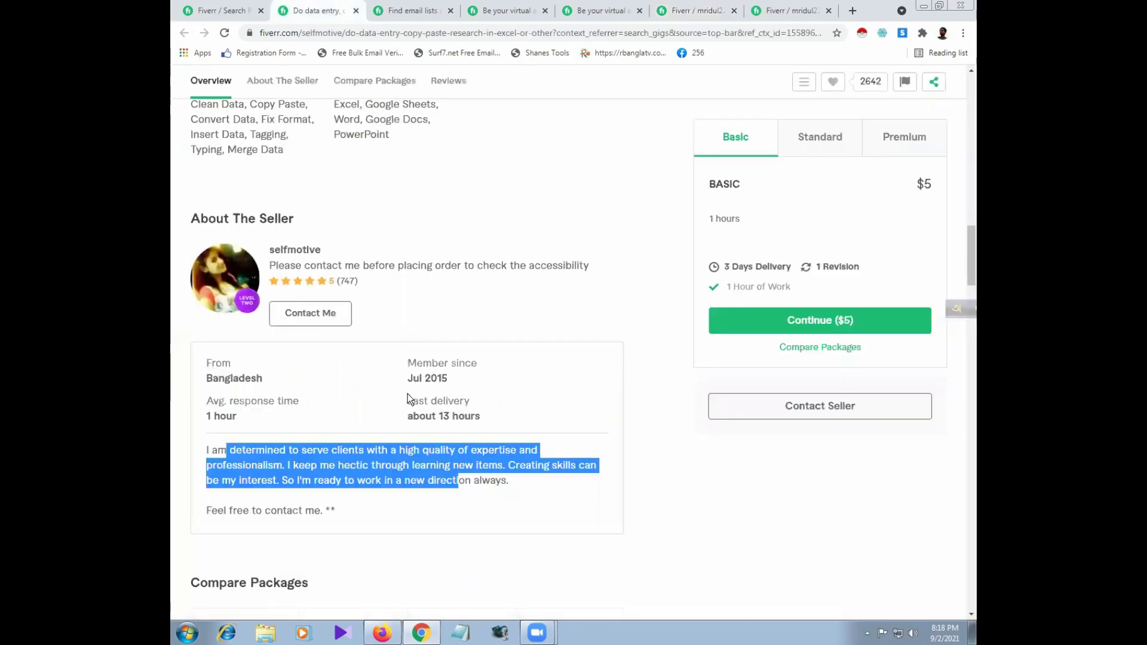
scroll(407, 393, "down", 2)
scroll(408, 393, "up", 15)
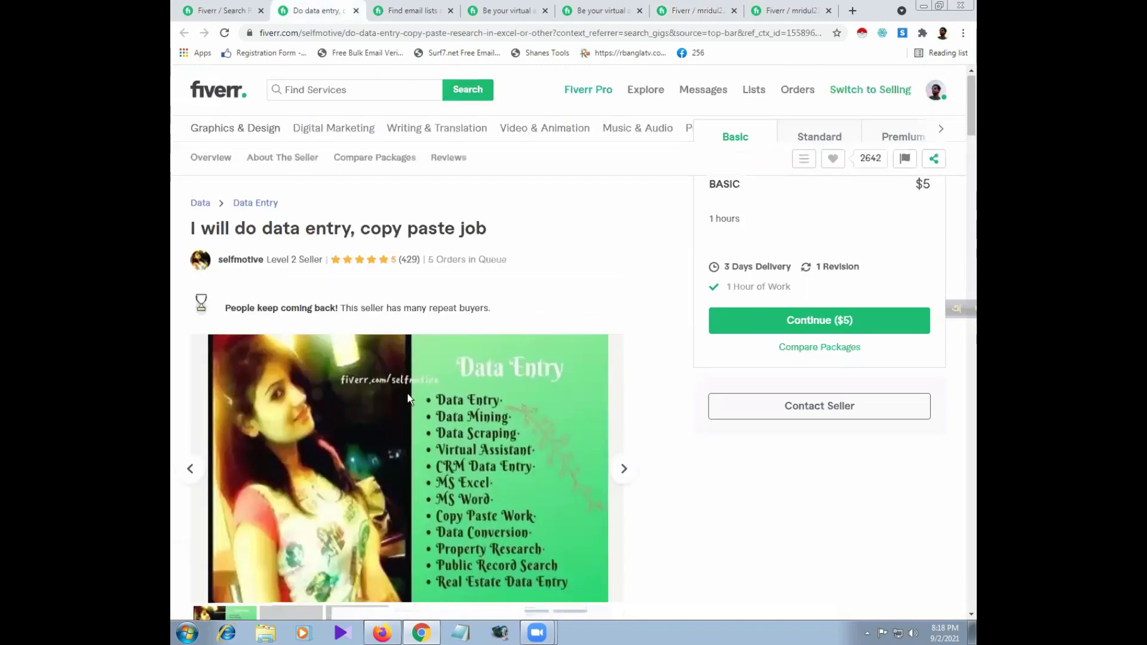
scroll(409, 399, "down", 10)
left_click_drag(255, 275, 318, 276)
left_click(265, 278)
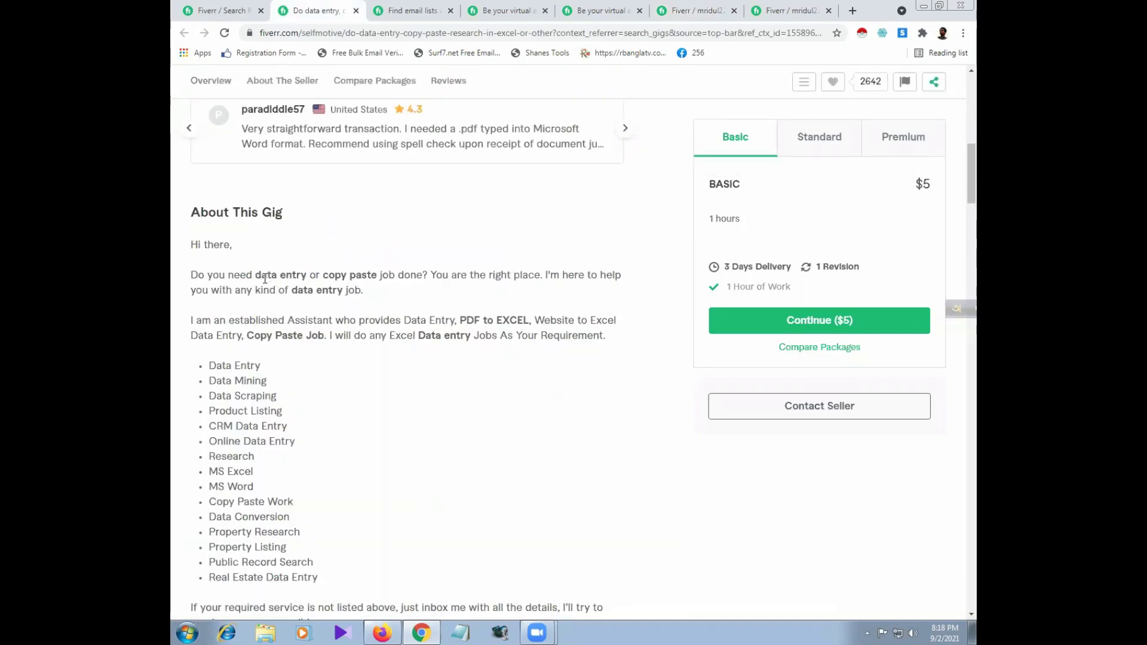
double_click(265, 279)
left_click_drag(335, 277, 349, 277)
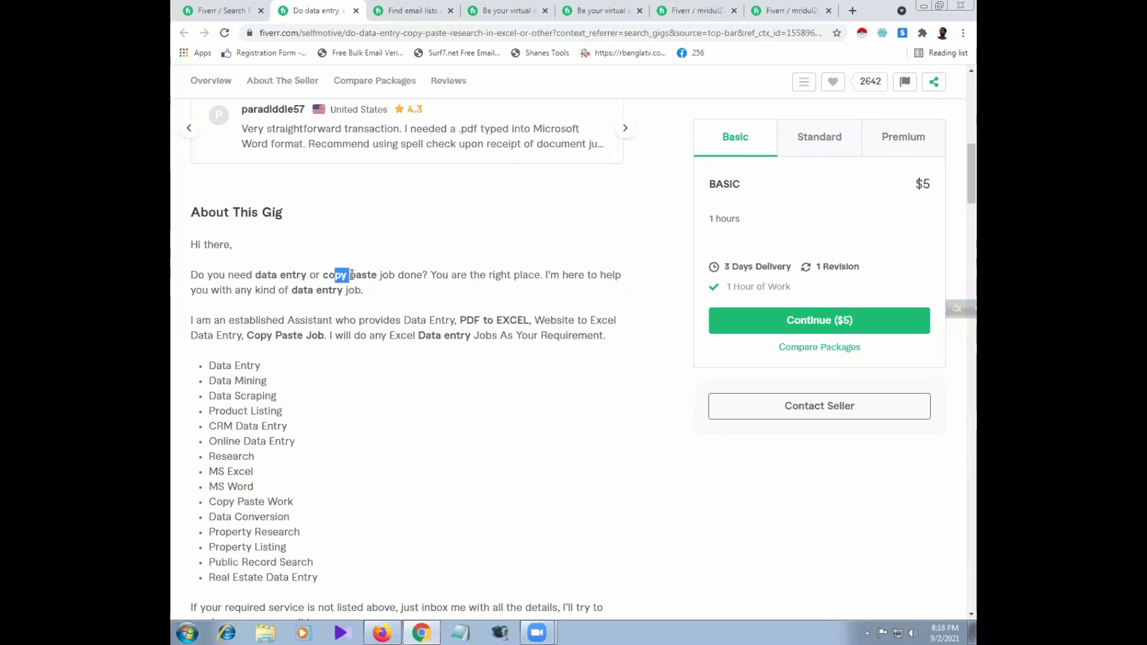
Step: Switch to the email lists gig and review its About This Gig note and Expertise list
left_click(396, 12)
scroll(338, 397, "down", 5)
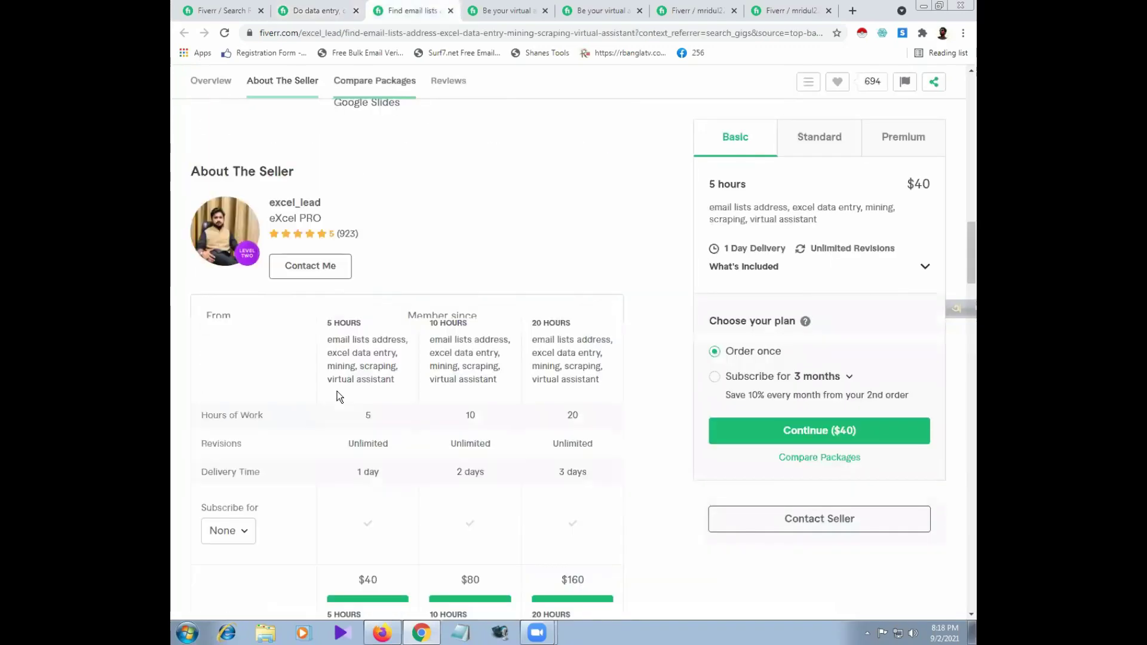
scroll(338, 397, "up", 10)
scroll(270, 298, "down", 2)
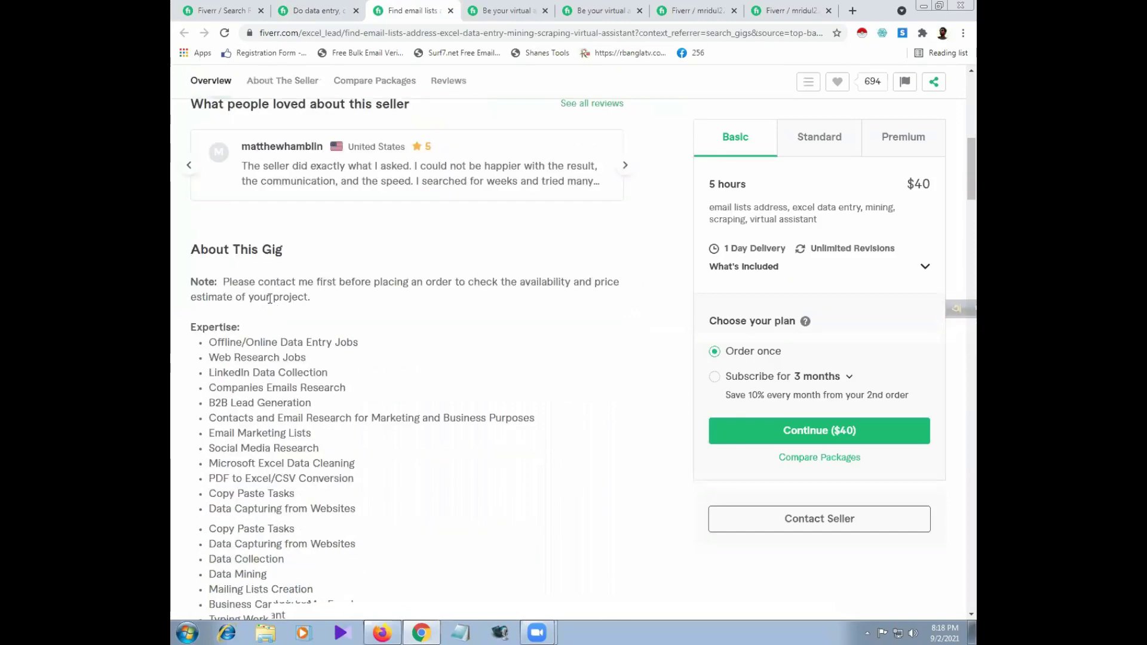
scroll(290, 320, "up", 2)
scroll(291, 320, "down", 4)
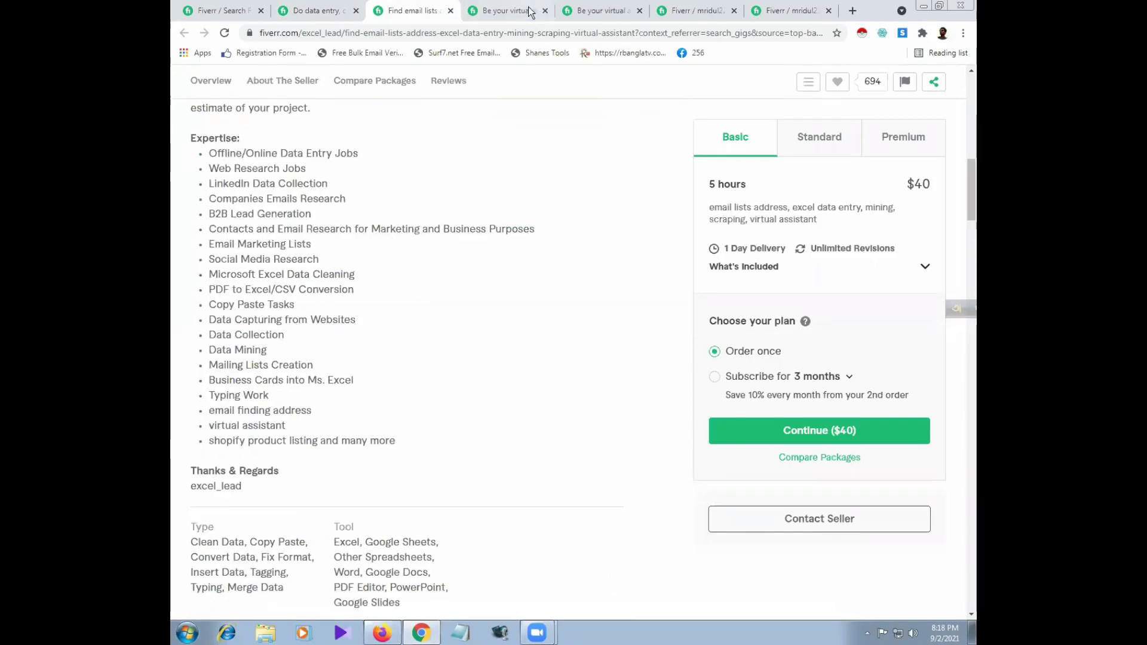
Step: Switch to the $15 virtual assistant gig and check the text style of its description
key("ctrl+Tab")
scroll(403, 378, "up", 10)
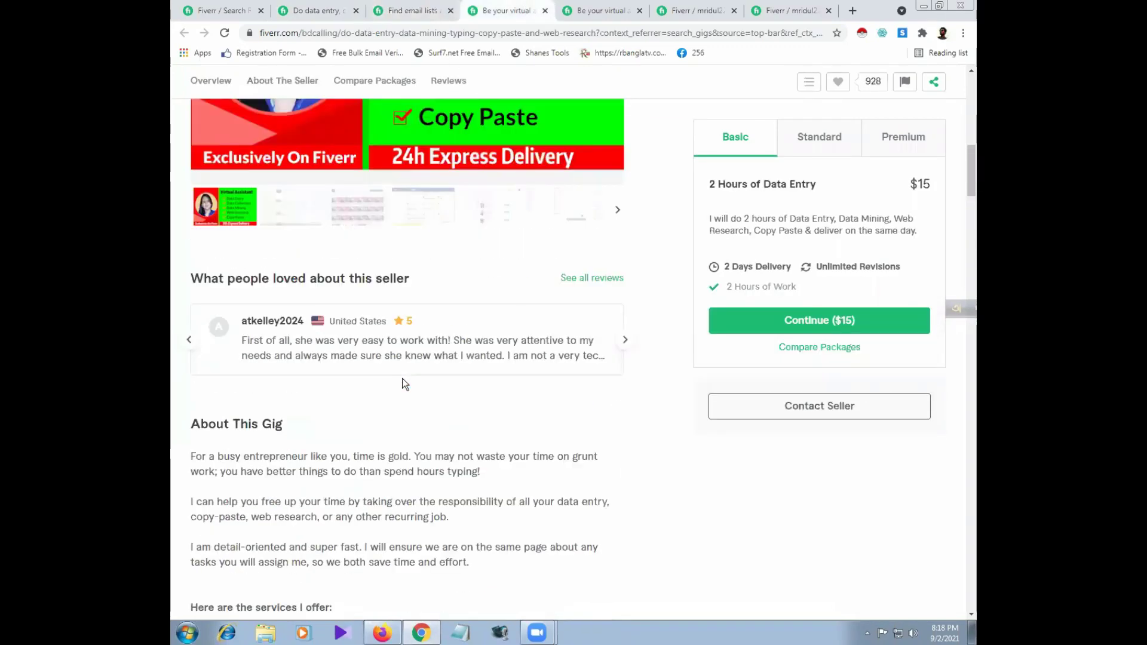
scroll(402, 378, "down", 2)
left_click_drag(375, 357, 385, 325)
Step: Examine the highlighted keywords "Data Entry", "Virtual Assistant" and "Virtual Assistant Services" in the web research gig's description
key("ctrl+Tab")
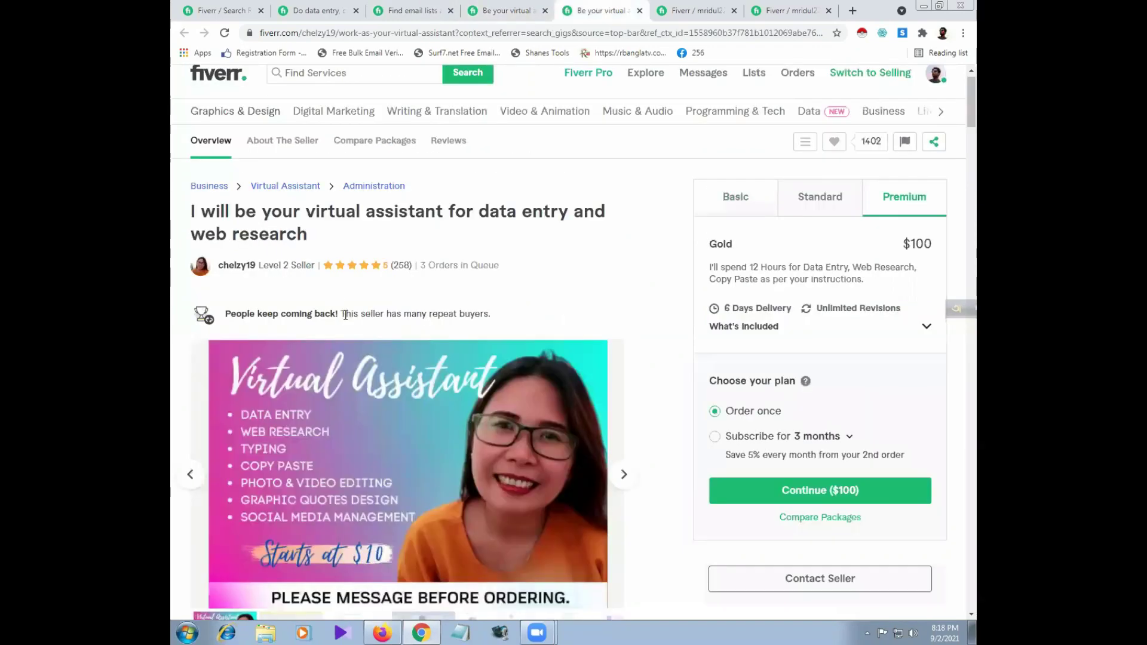
scroll(345, 315, "down", 7)
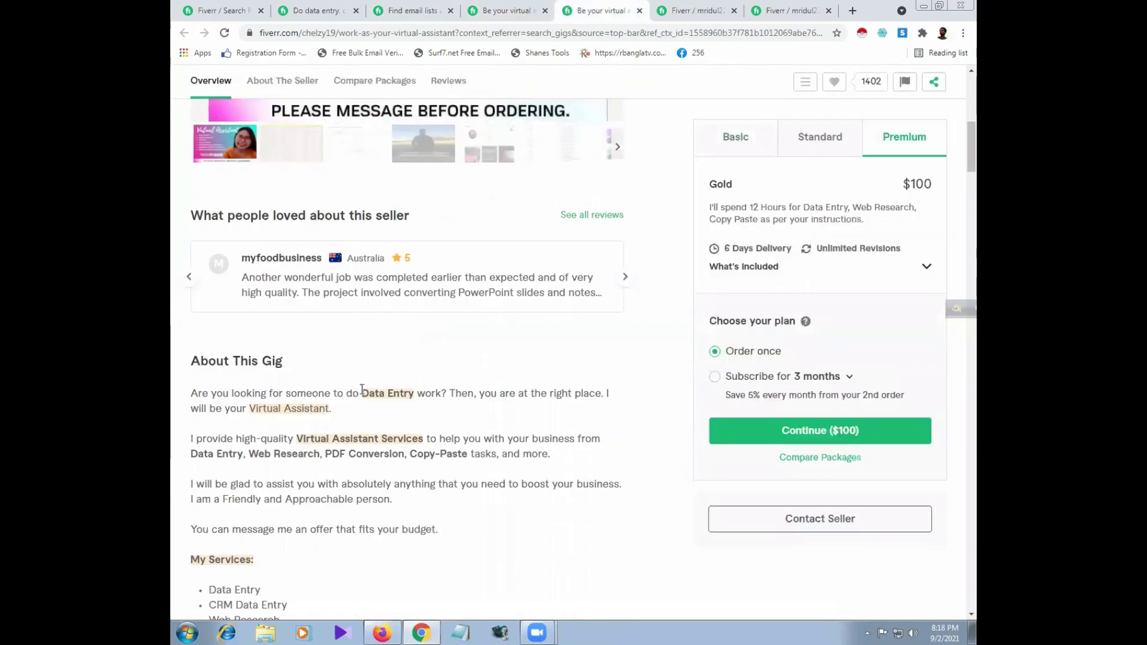
left_click_drag(362, 393, 415, 393)
left_click_drag(255, 409, 191, 439)
left_click_drag(304, 440, 423, 439)
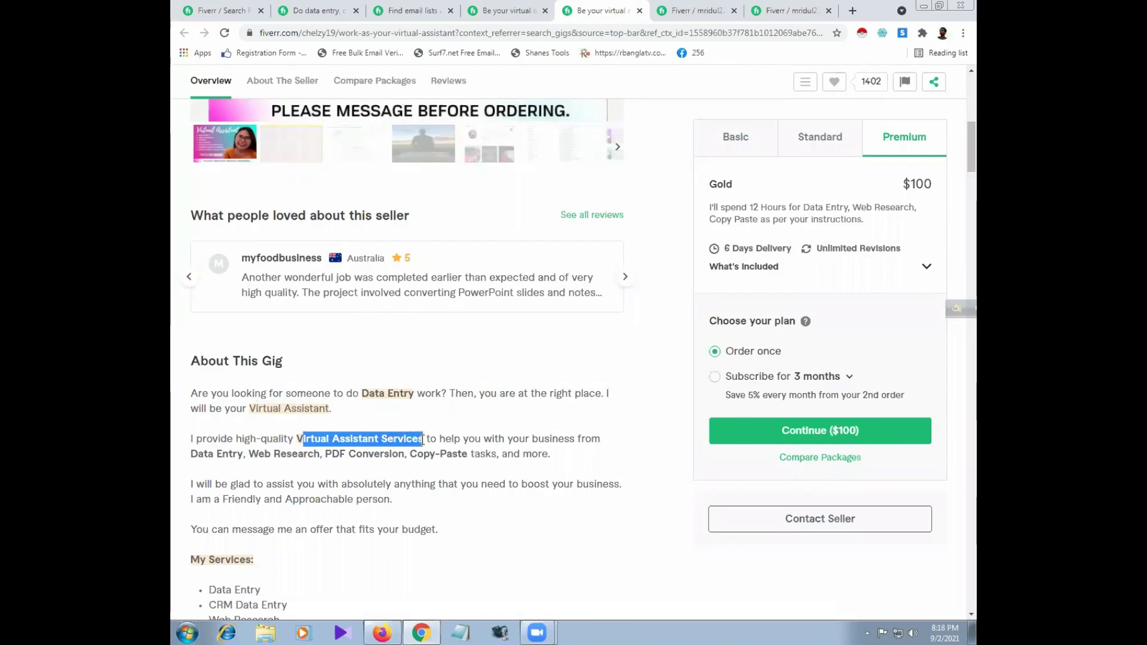
scroll(328, 429, "down", 1)
scroll(328, 429, "down", 3)
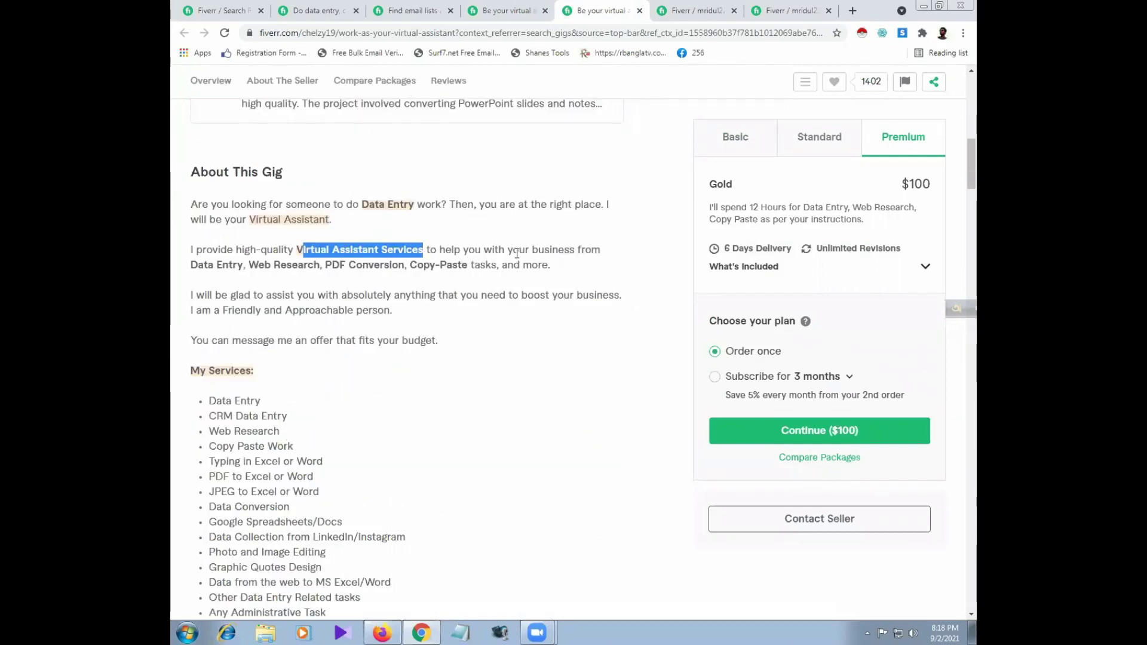
Step: Return to the own gig's editor and examine the wording that opens the description's "Are you looking for" question
left_click(660, 10)
mouse_move(487, 308)
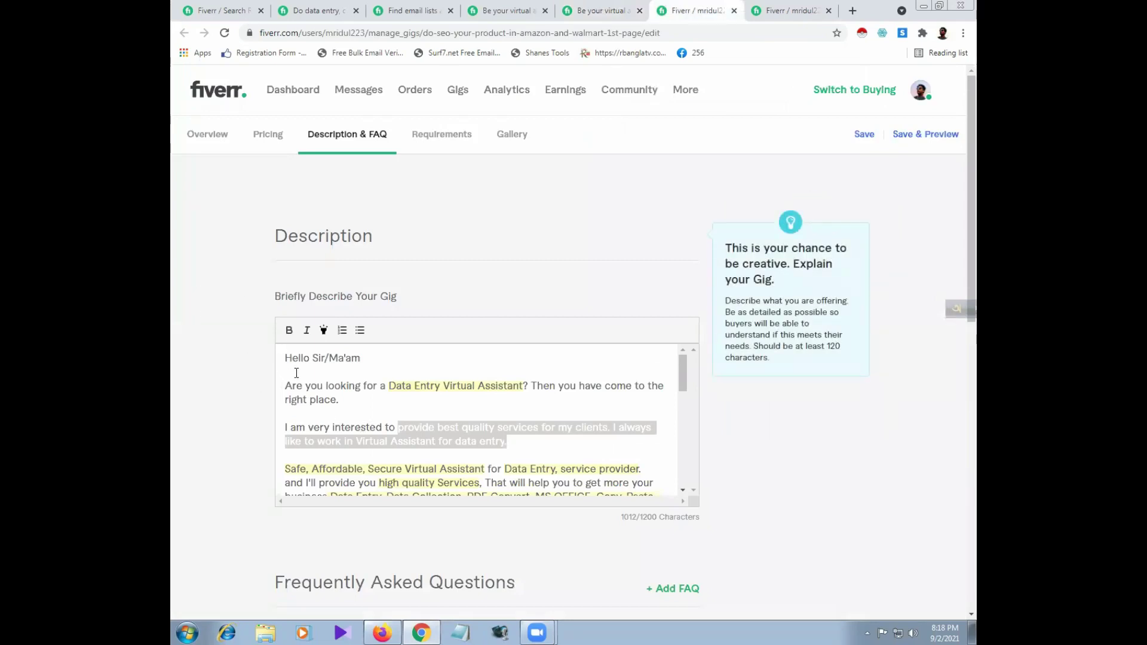
left_click(362, 388)
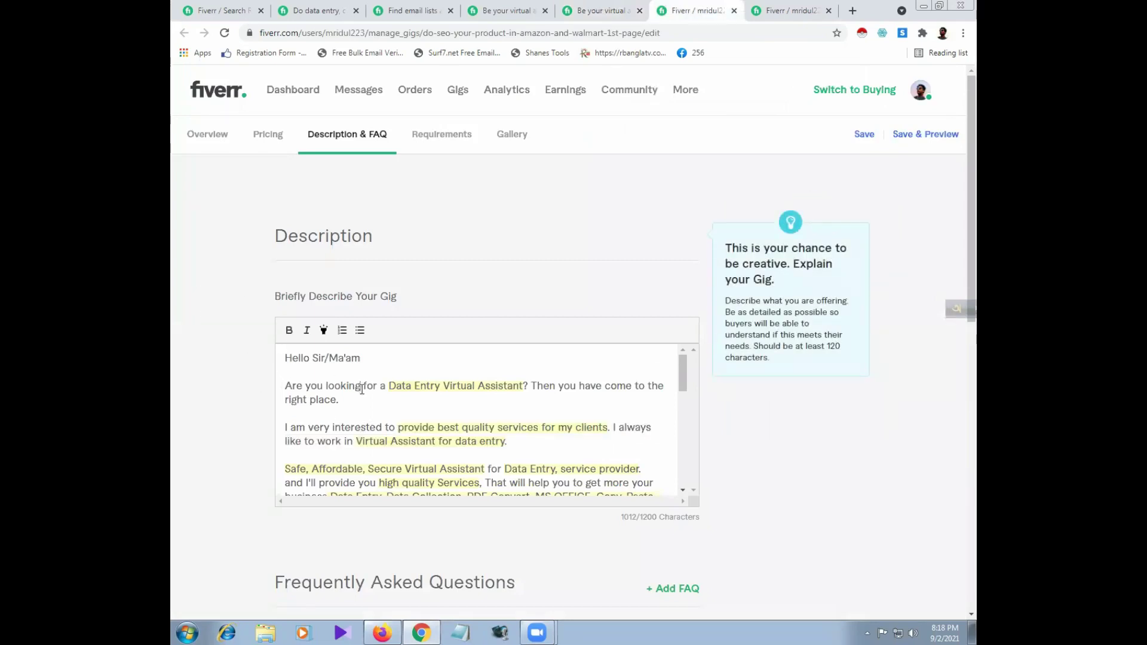
left_click(293, 389)
left_click(343, 389, "shift")
Step: Try out highlighting on the words "you looking" in the description's opening question, and remove that highlight
left_click_drag(305, 387, 367, 386)
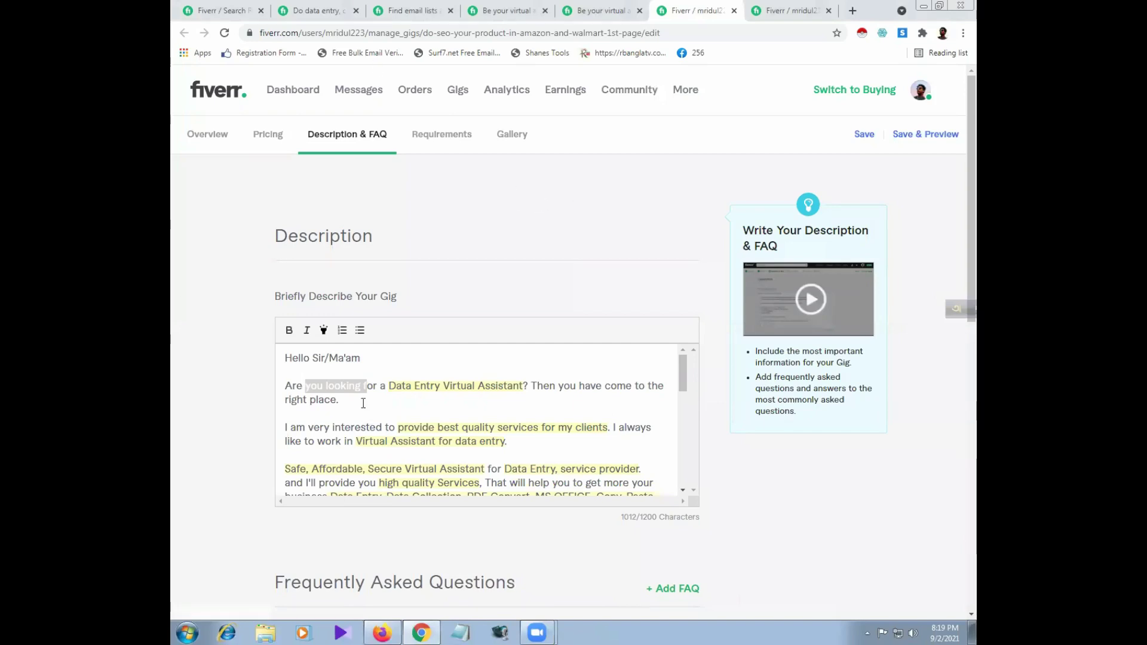
left_click_drag(305, 386, 367, 385)
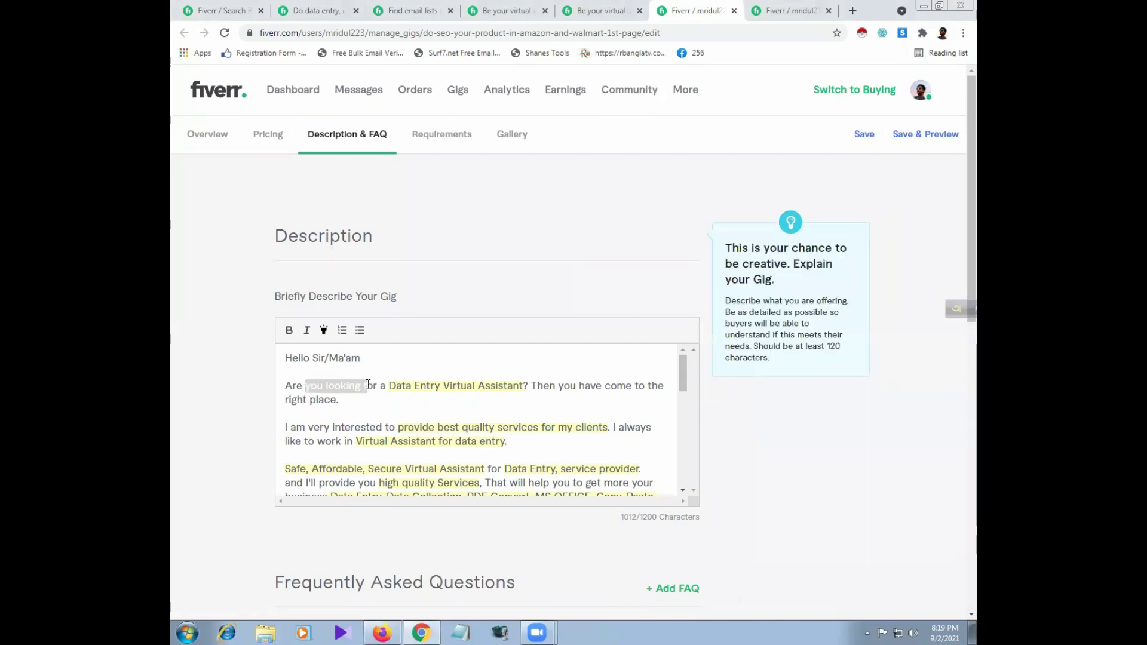
left_click(324, 330)
left_click_drag(363, 385, 306, 386)
left_click_drag(389, 386, 518, 388)
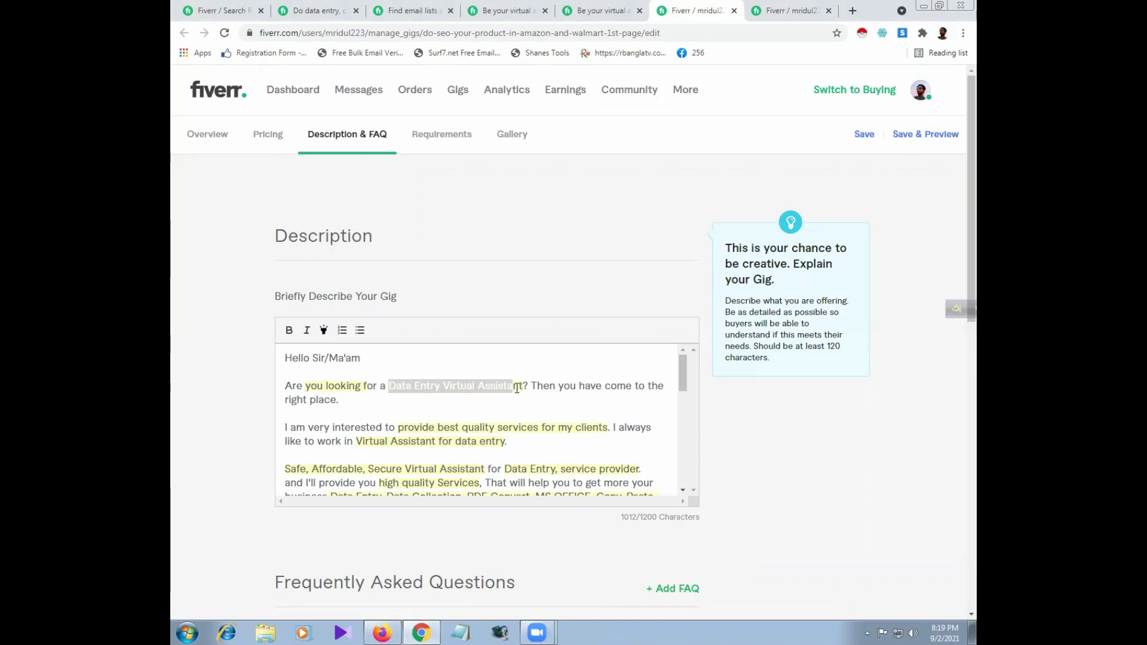
mouse_move(373, 387)
left_mouse_down()
mouse_move(307, 387)
mouse_move(374, 386)
left_mouse_up()
left_click(323, 330)
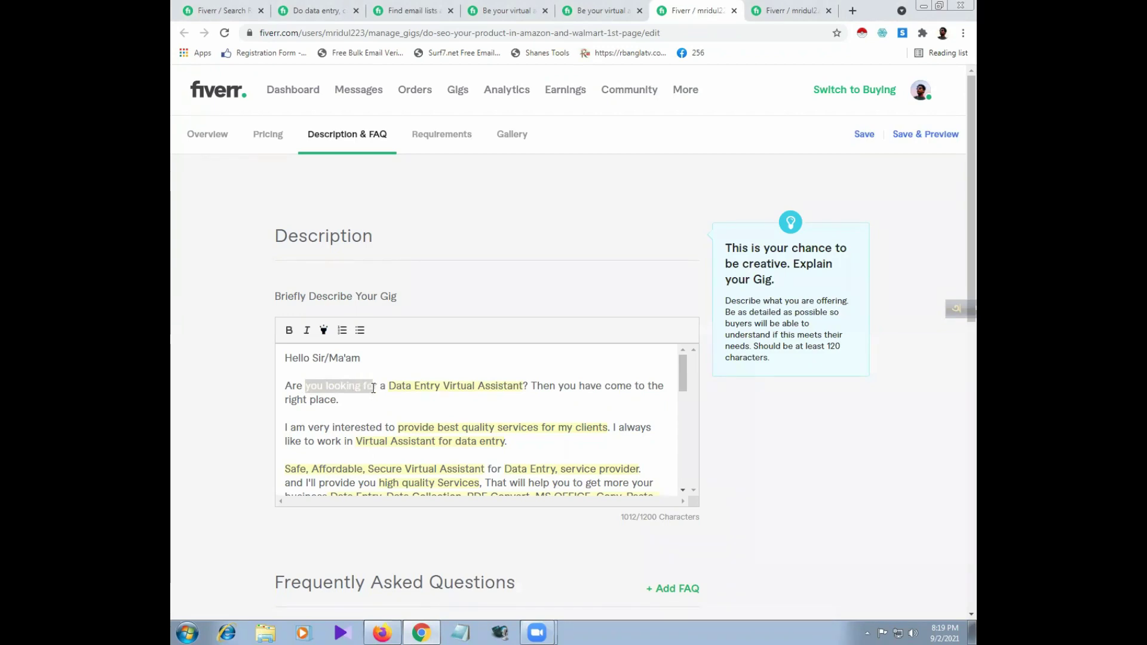
left_click(324, 330)
Step: Review the own description's bulleted service list, its closing lines and the Frequently Asked Questions section
scroll(414, 419, "down", 5)
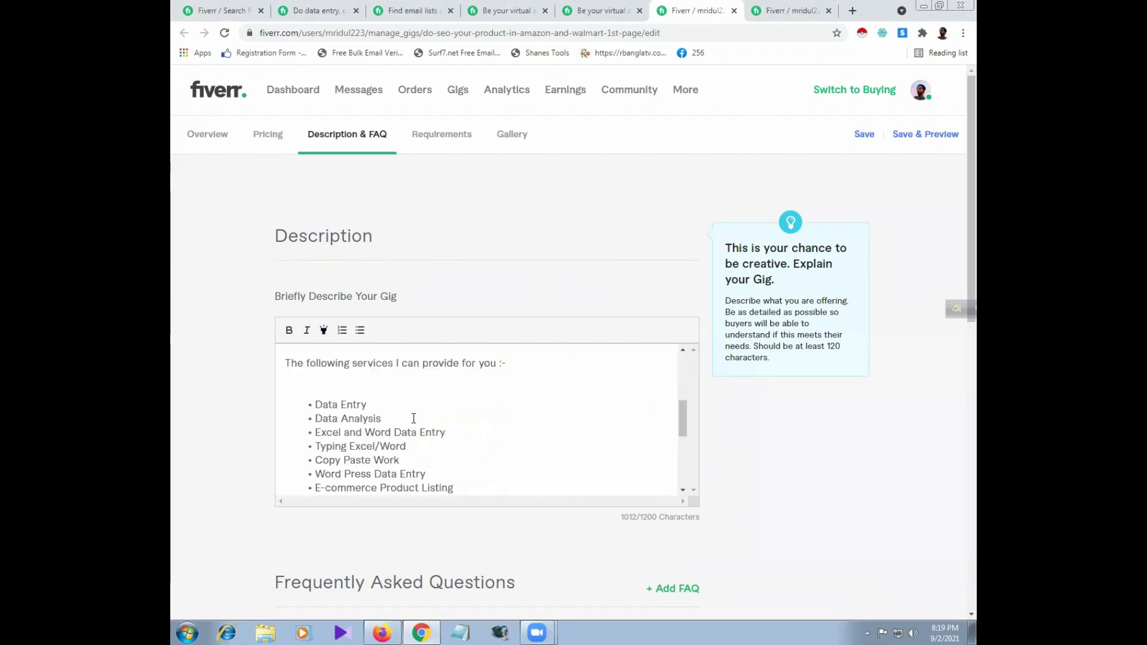
left_click_drag(338, 392, 414, 508)
scroll(353, 359, "down", 3)
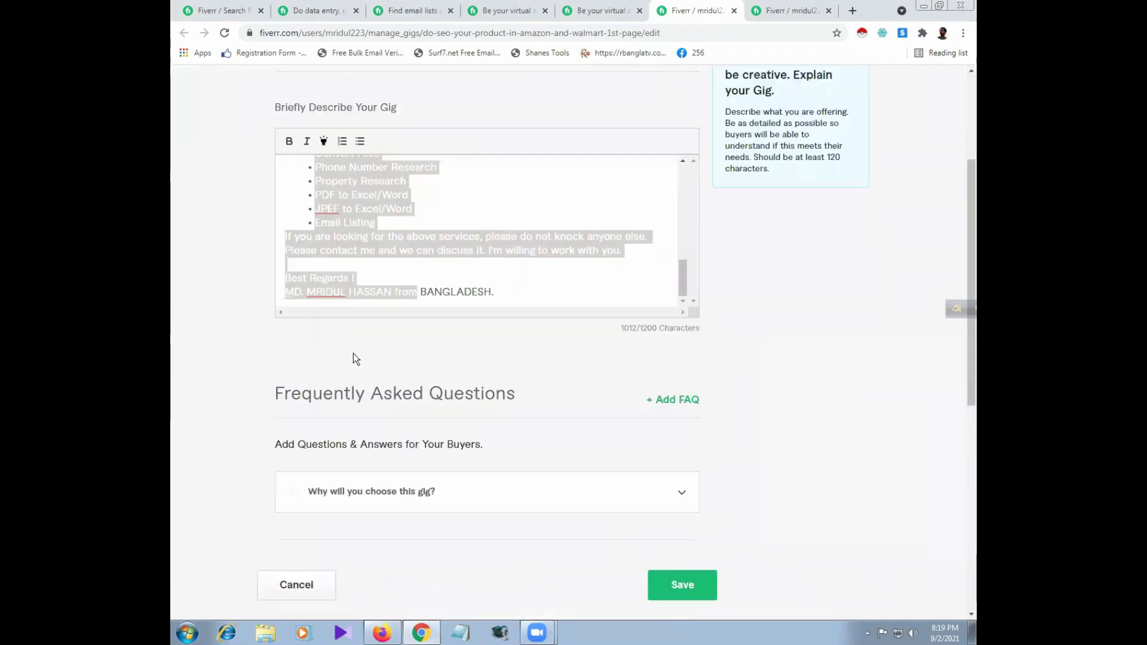
left_click(387, 315)
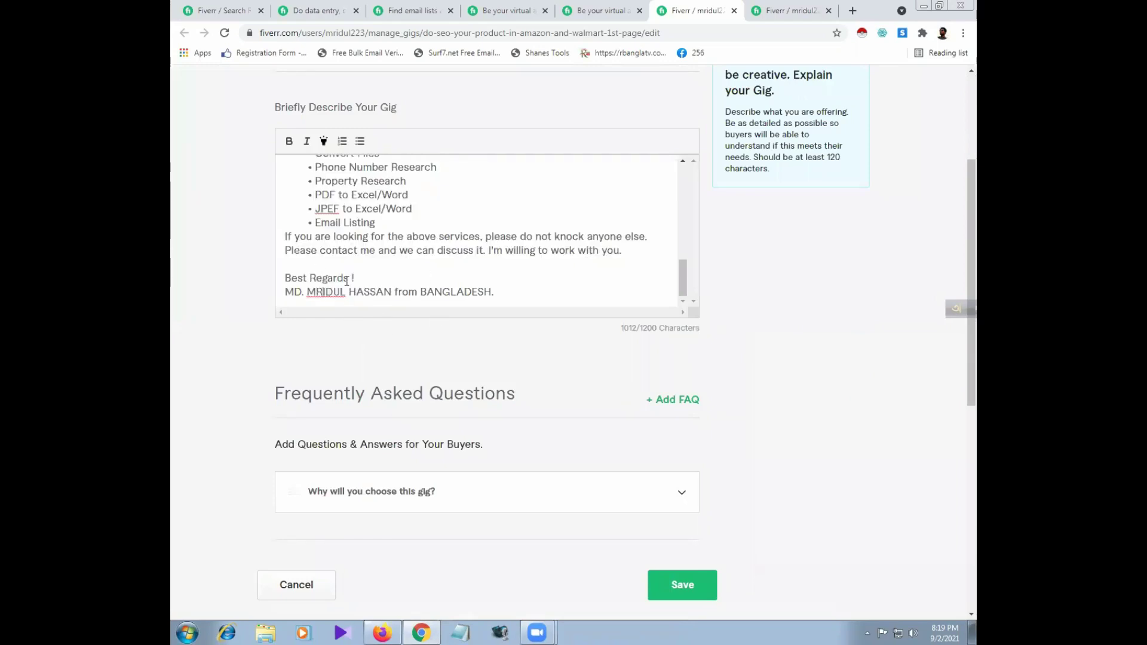
scroll(417, 258, "down", 1)
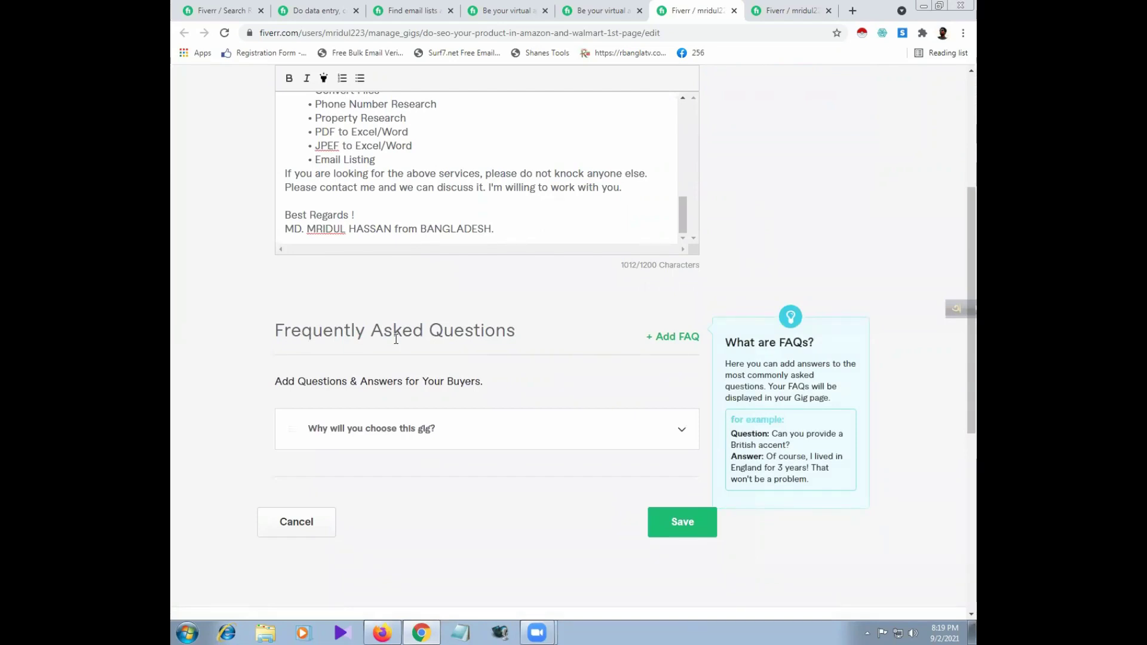
Step: Switch to the copy paste job gig and examine its "For what reason will you pick this gig?" heading and numbered reasons
left_click(343, 10)
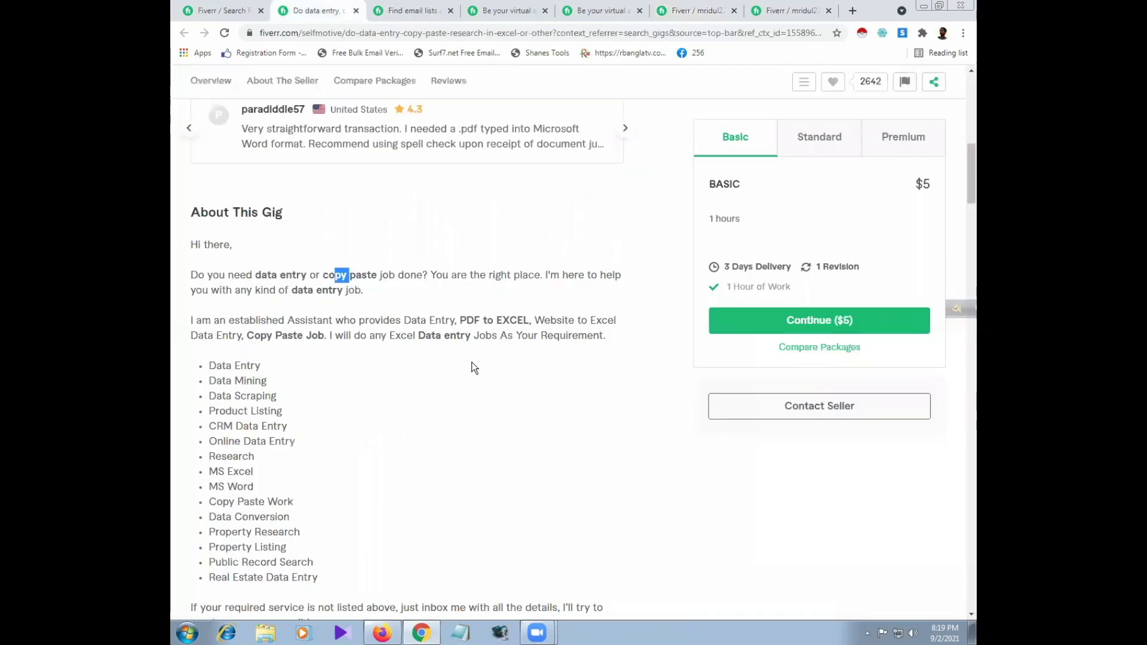
scroll(472, 366, "down", 5)
scroll(474, 367, "up", 3)
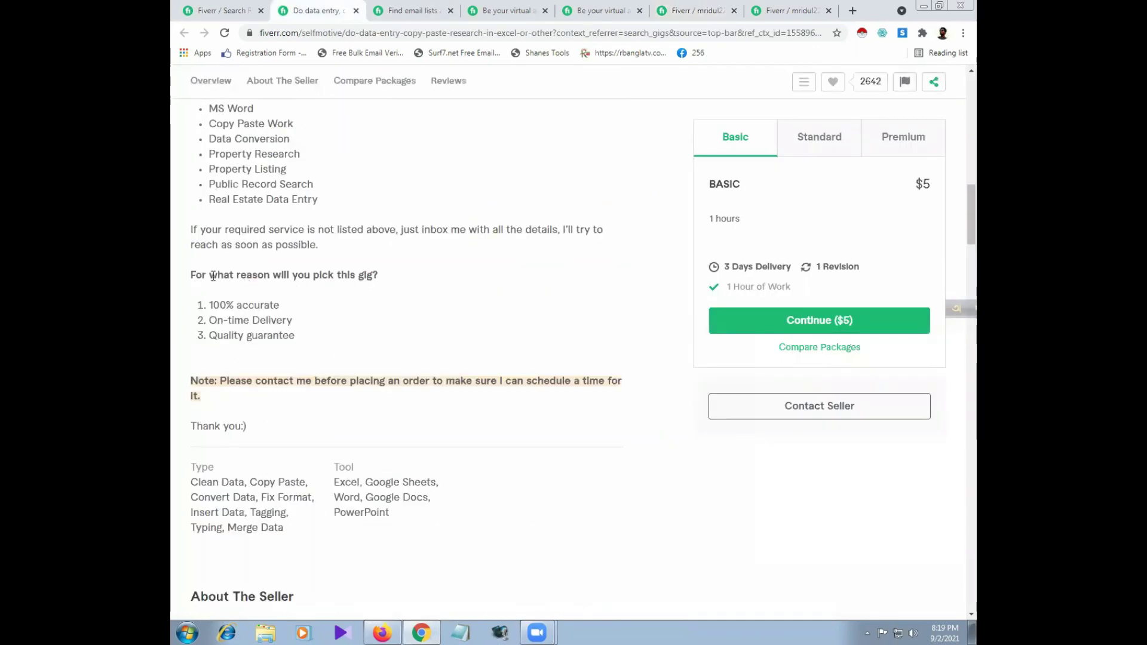
left_click_drag(186, 278, 390, 275)
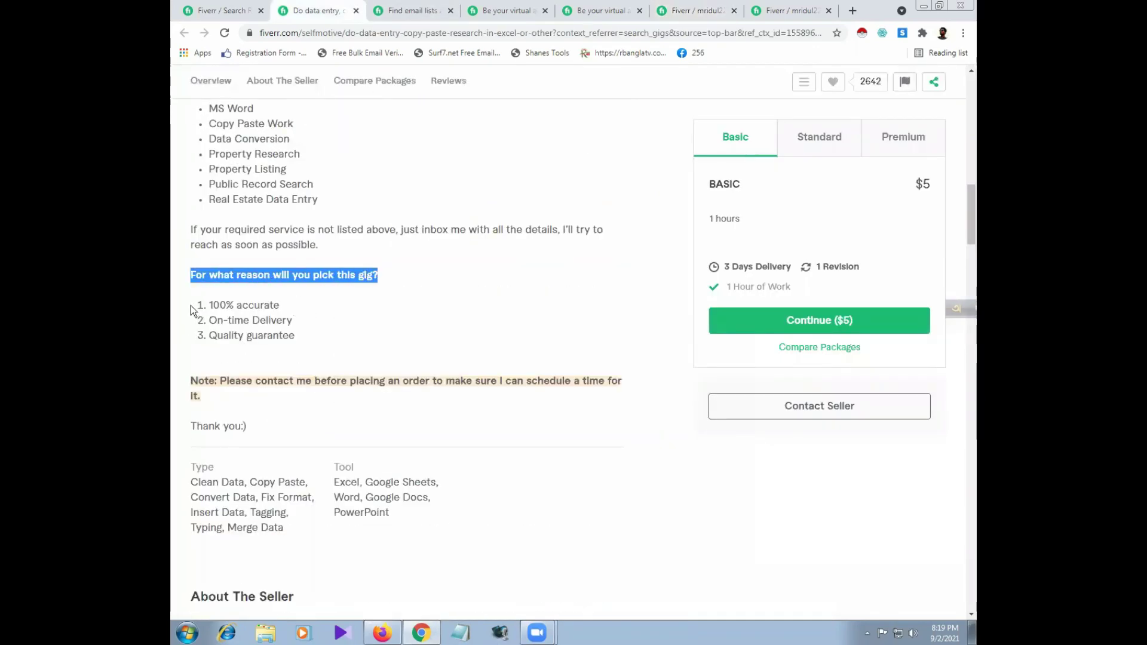
left_click_drag(191, 306, 293, 336)
left_click(292, 335)
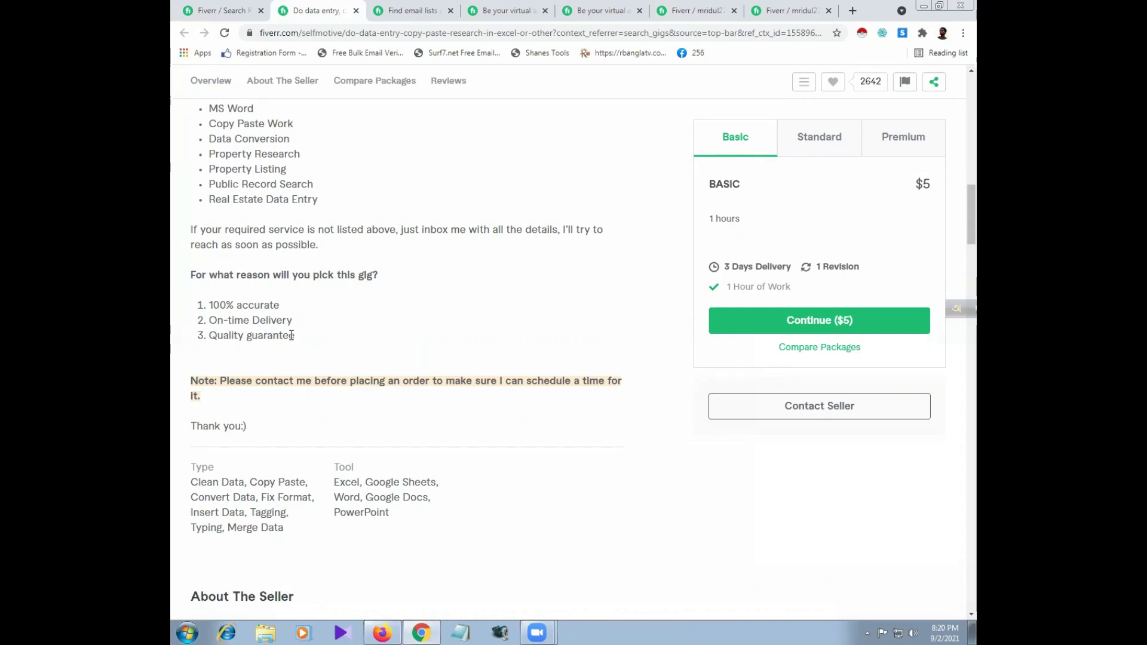
mouse_move(210, 285)
left_mouse_down()
mouse_move(233, 282)
mouse_move(214, 285)
left_mouse_up()
left_click_drag(213, 306, 282, 305)
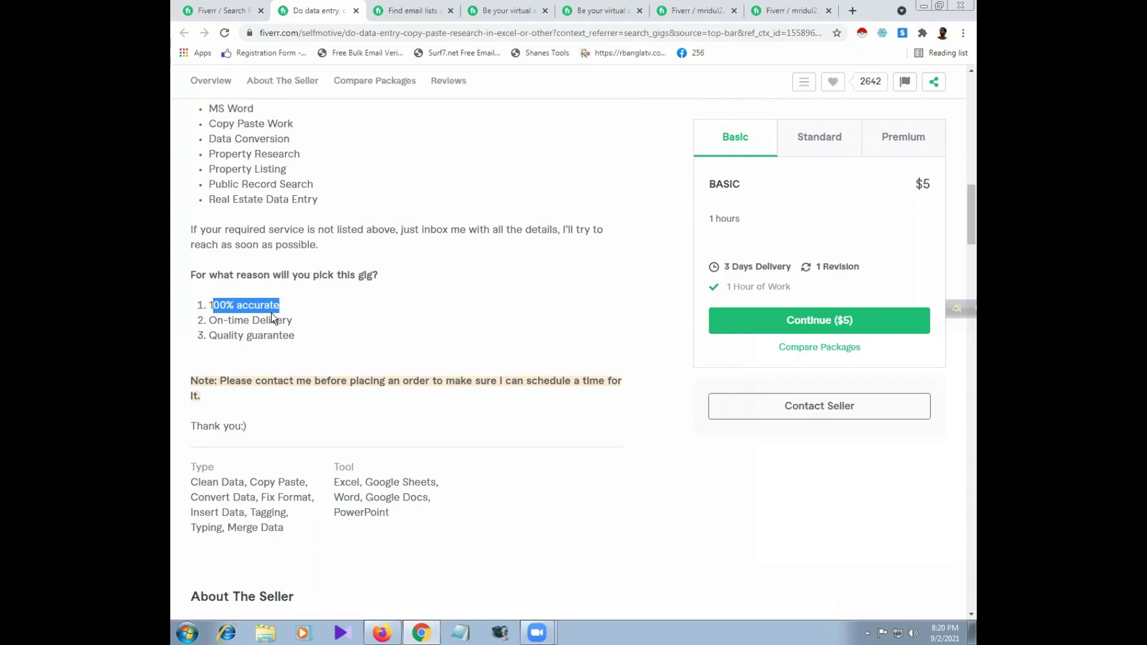
left_click_drag(210, 335, 298, 341)
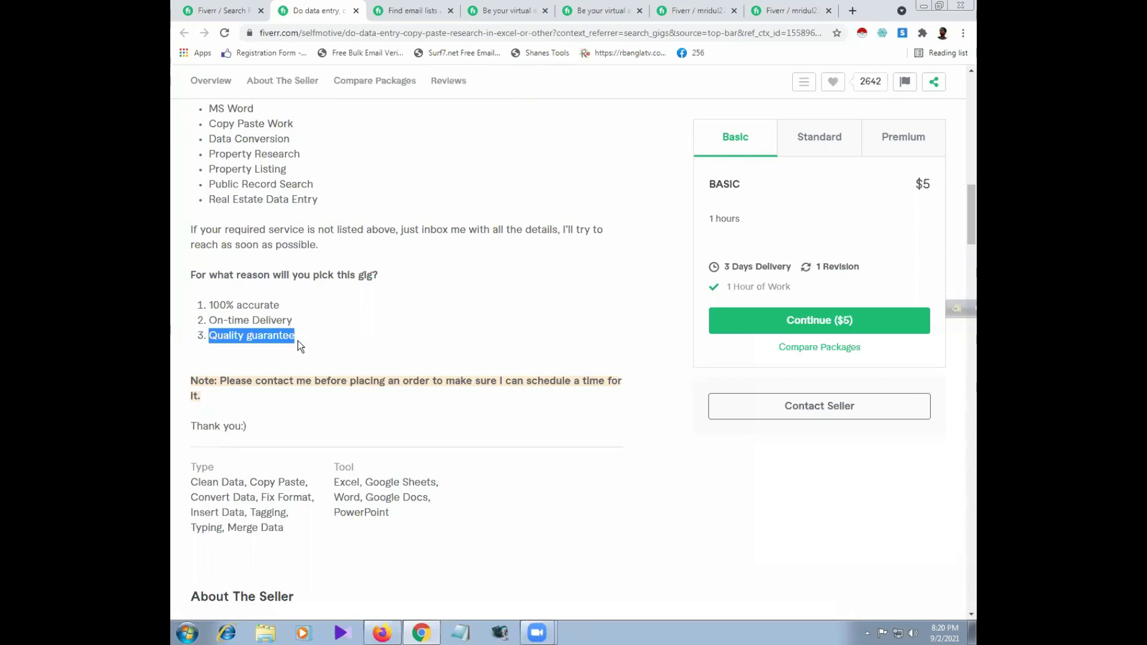
left_click_drag(196, 275, 278, 336)
Step: Return to the own gig's editor and expand the FAQ entry "Why will you choose this gig?"
left_click(668, 11)
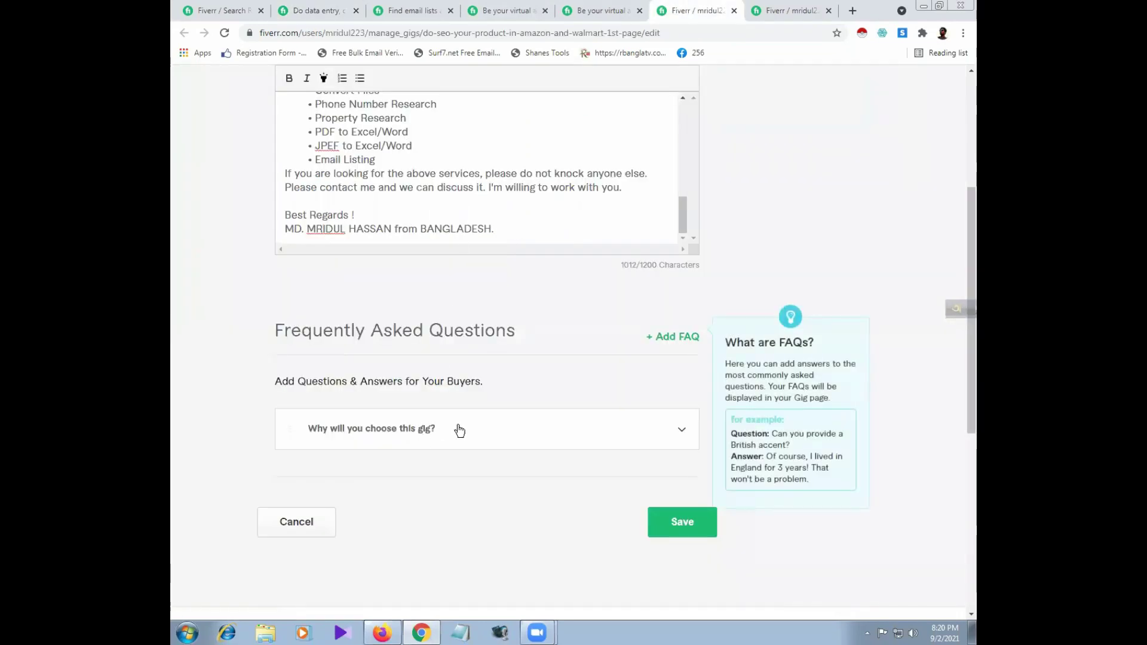
scroll(418, 353, "down", 2)
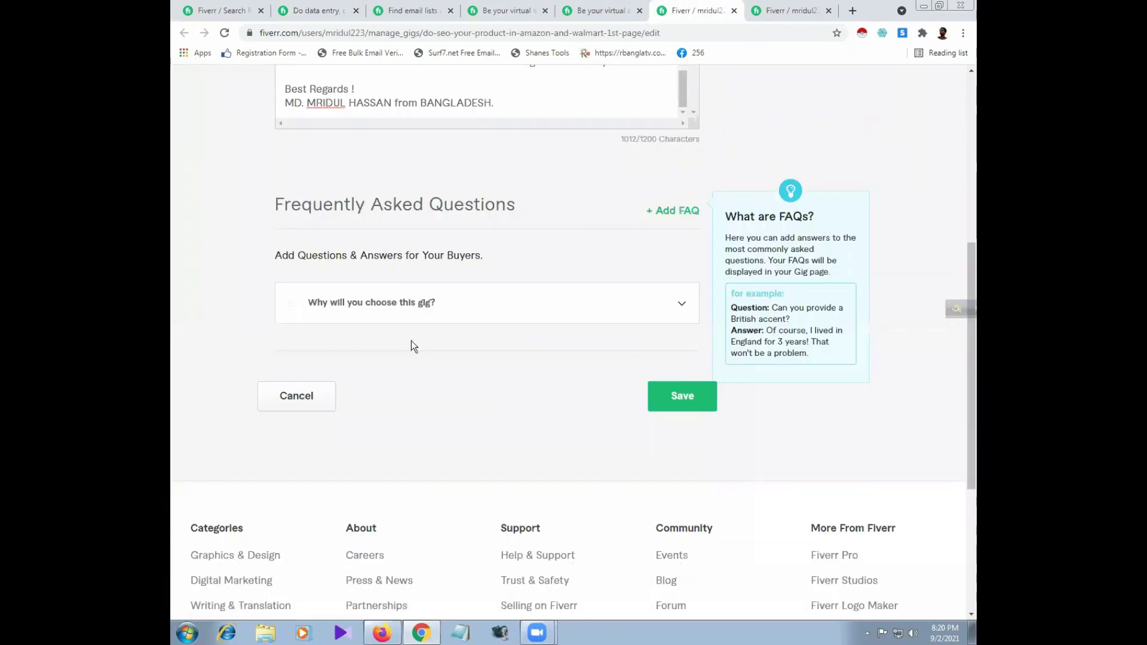
left_click(357, 317)
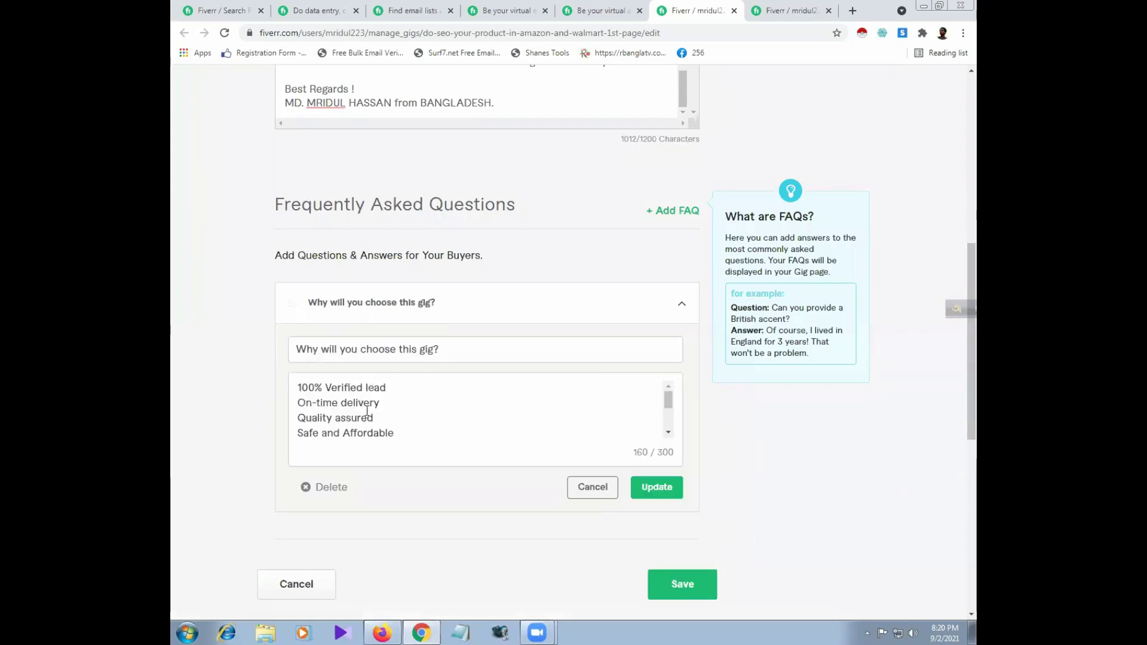
Step: Review the FAQ answer's selling points and its closing thank-you lines in the own gig's editor
left_click_drag(396, 426, 302, 387)
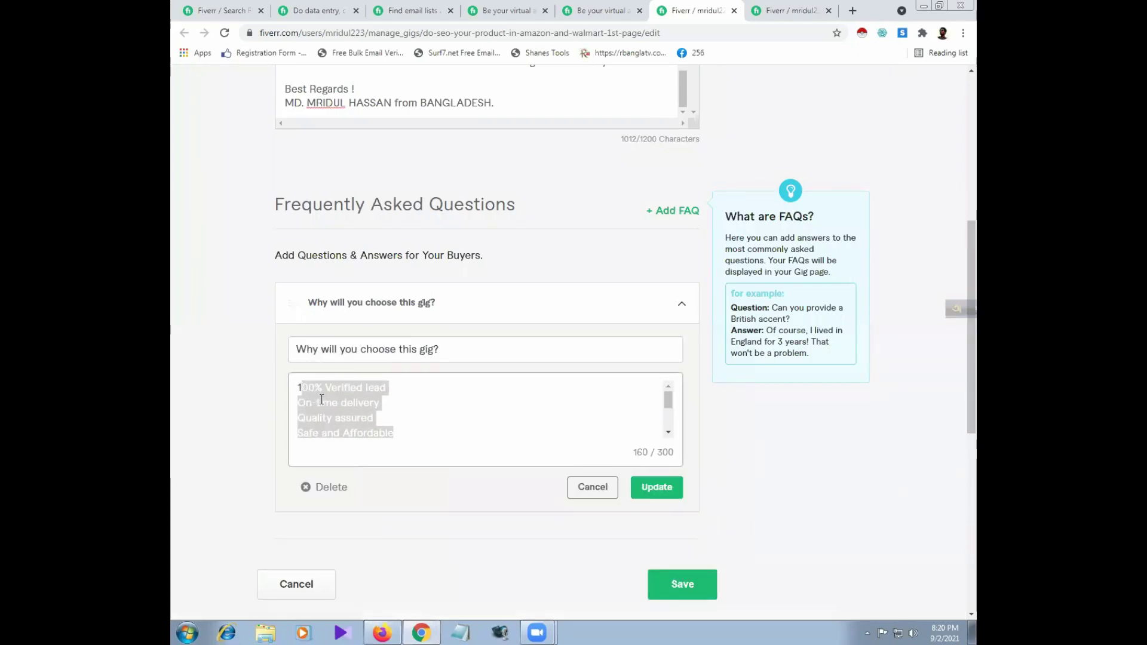
left_click(371, 403)
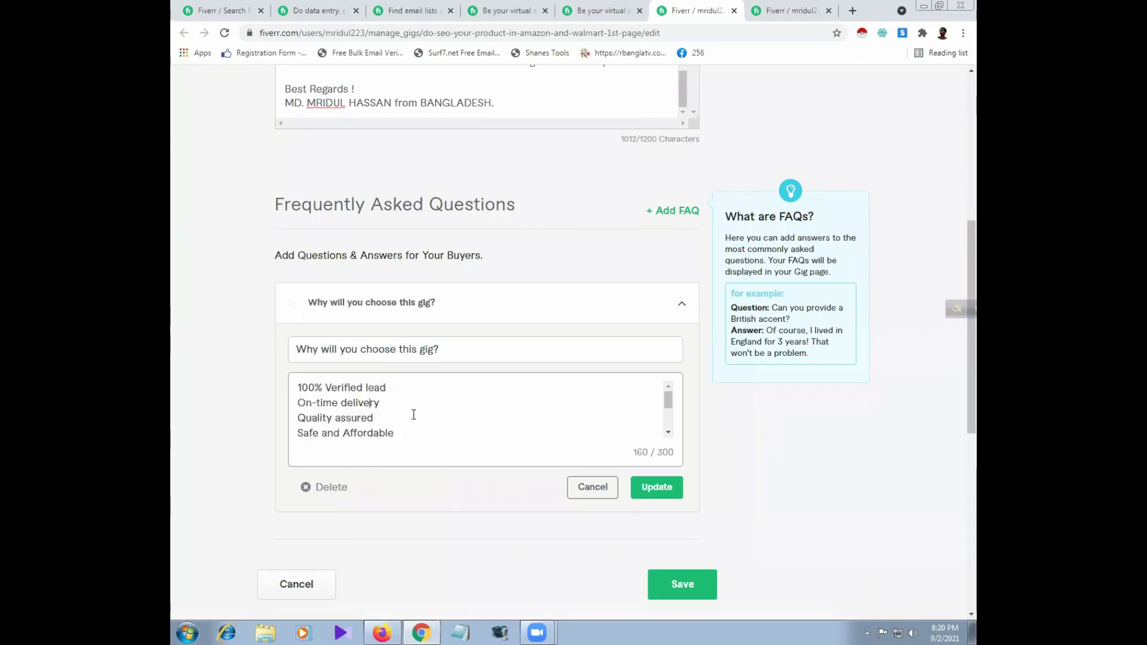
scroll(412, 416, "down", 3)
mouse_move(305, 406)
left_mouse_down()
mouse_move(421, 428)
mouse_move(290, 412)
left_mouse_up()
left_click(404, 436)
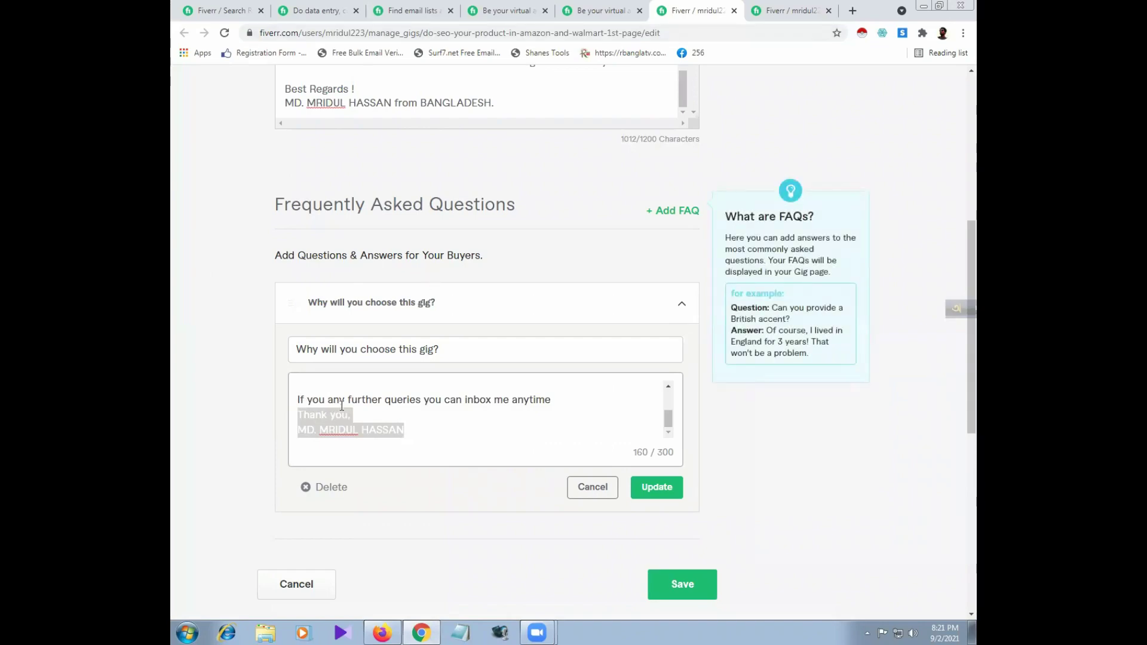
scroll(429, 380, "up", 2)
scroll(429, 380, "down", 4)
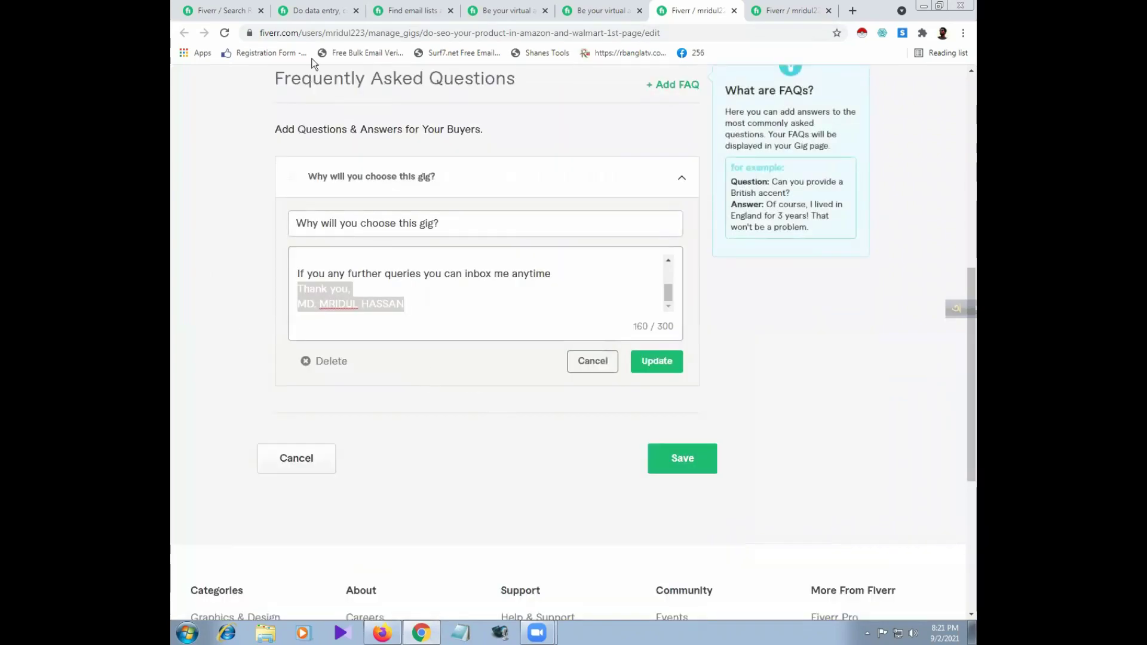
Step: Compare the FAQ answer with the reasons and note in the competing copy paste gig, and return to the own gig's description
left_click(317, 10)
left_click_drag(208, 153, 375, 394)
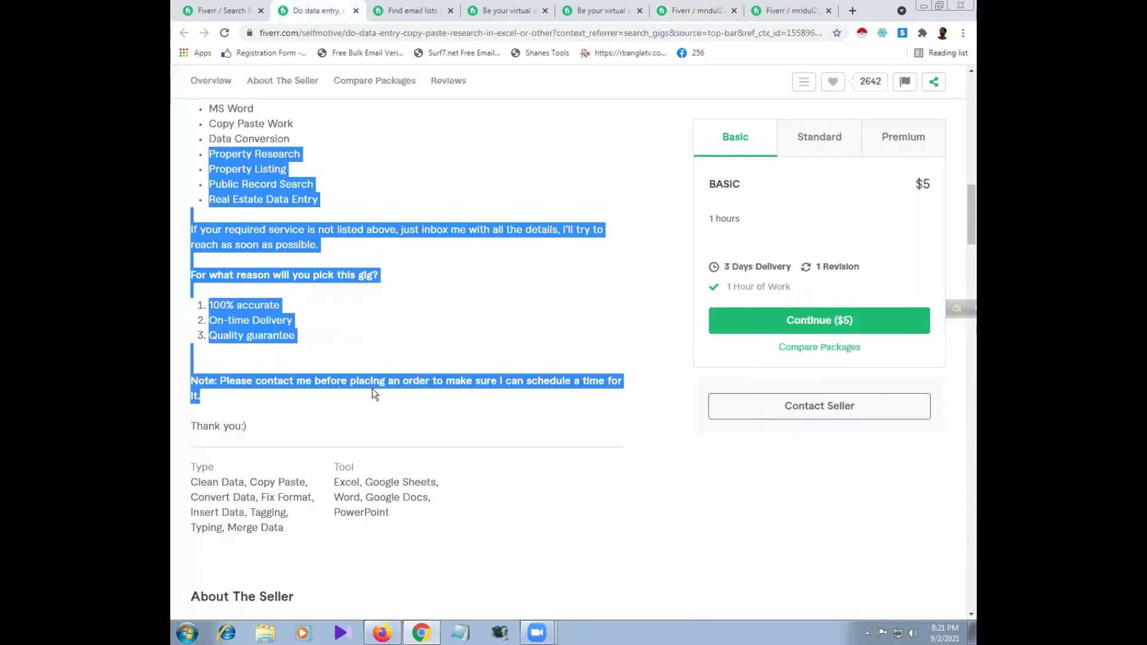
left_click(702, 10)
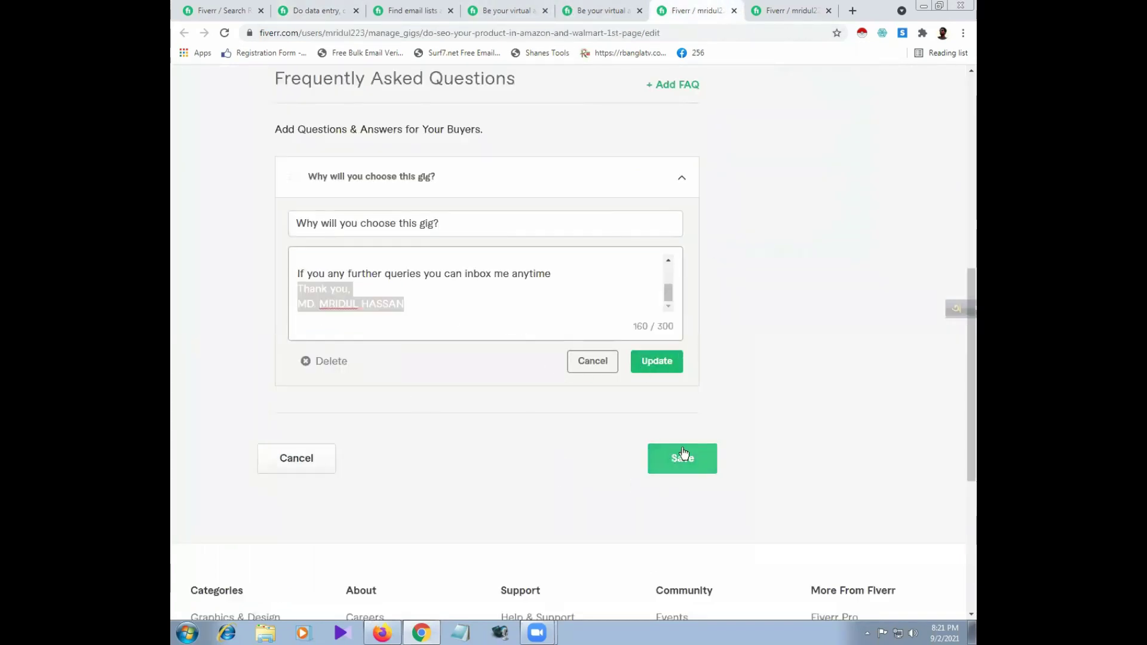
scroll(362, 478, "up", 5)
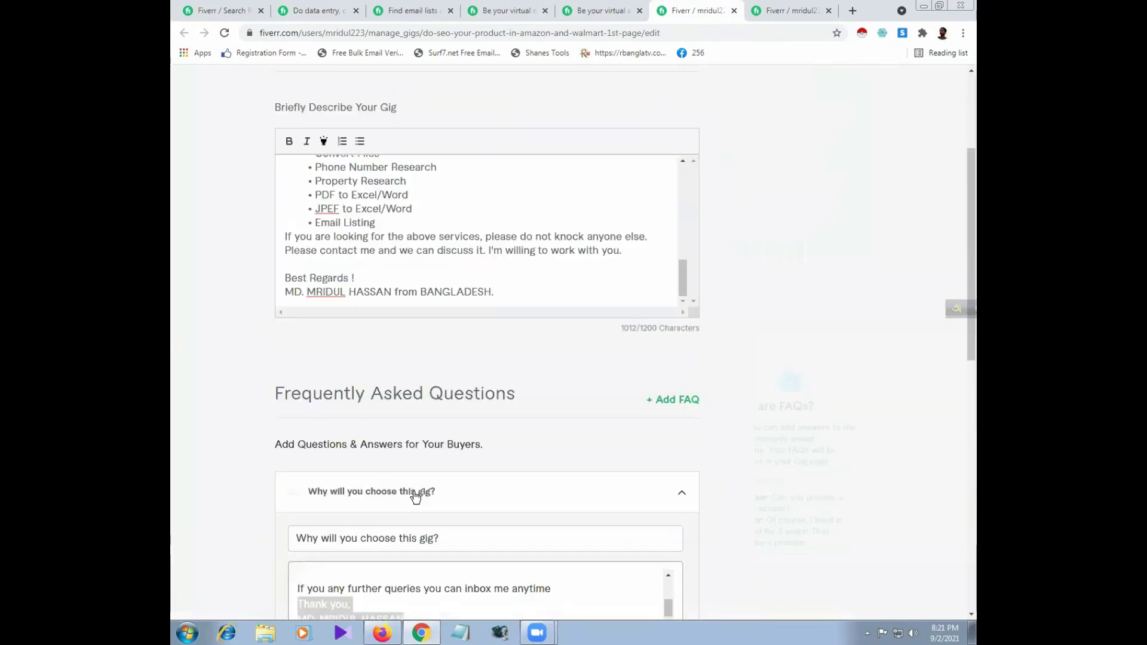
scroll(416, 496, "up", 3)
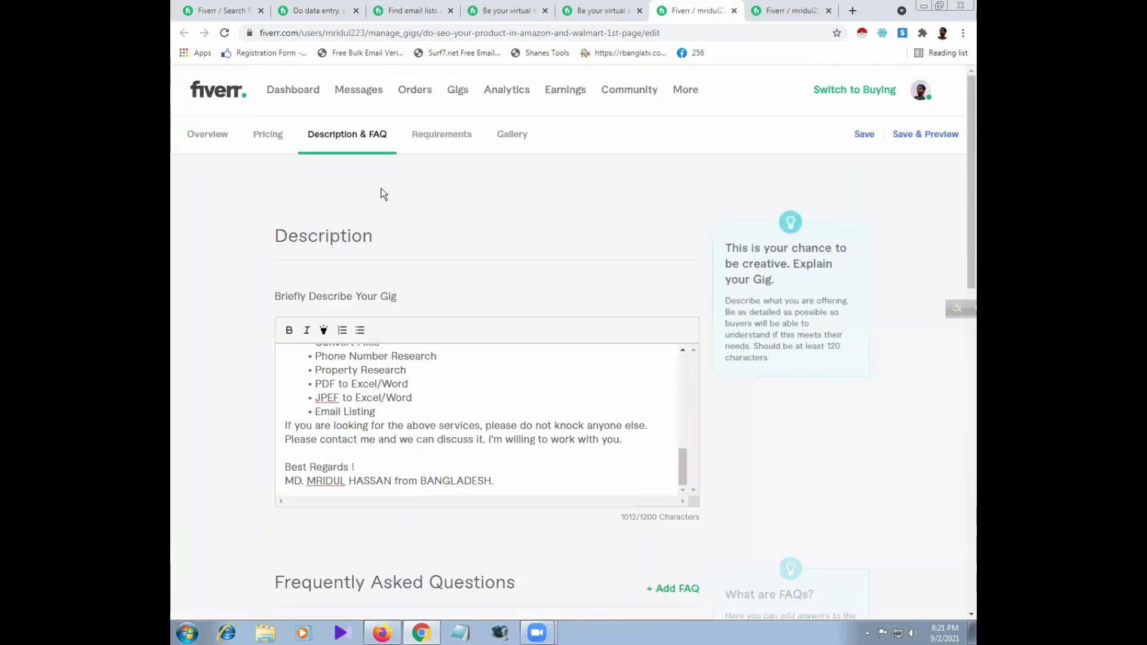
Step: Open the own gig's buyer requirement question for editing and examine its text about sending documents or a source file
left_click(437, 142)
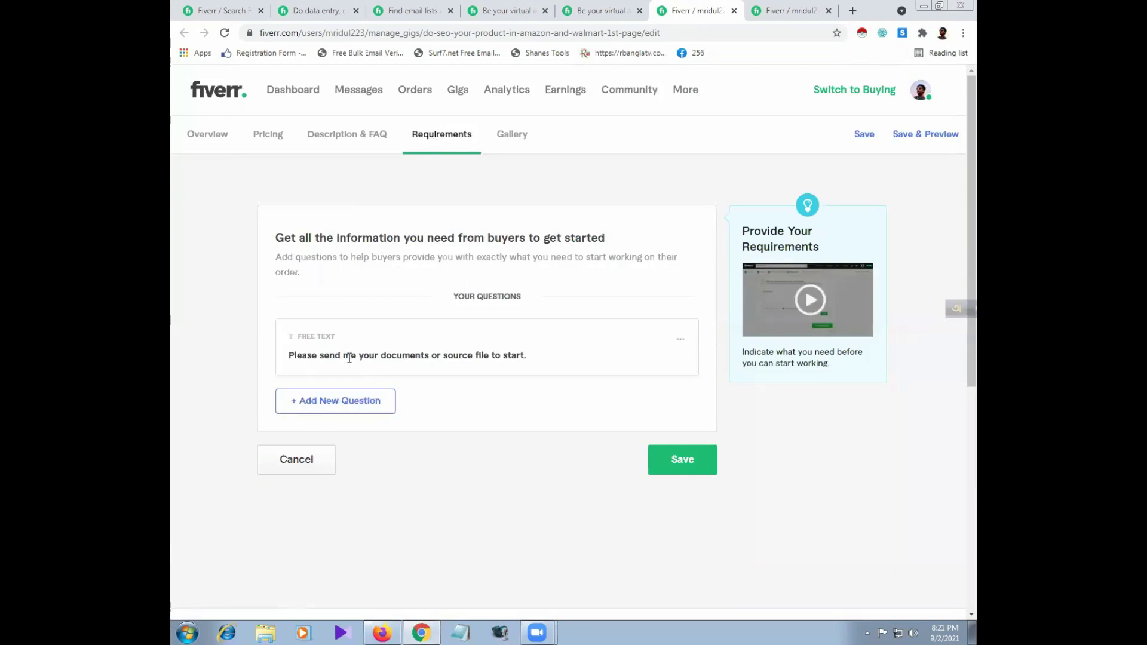
left_click(681, 344)
left_click(664, 359)
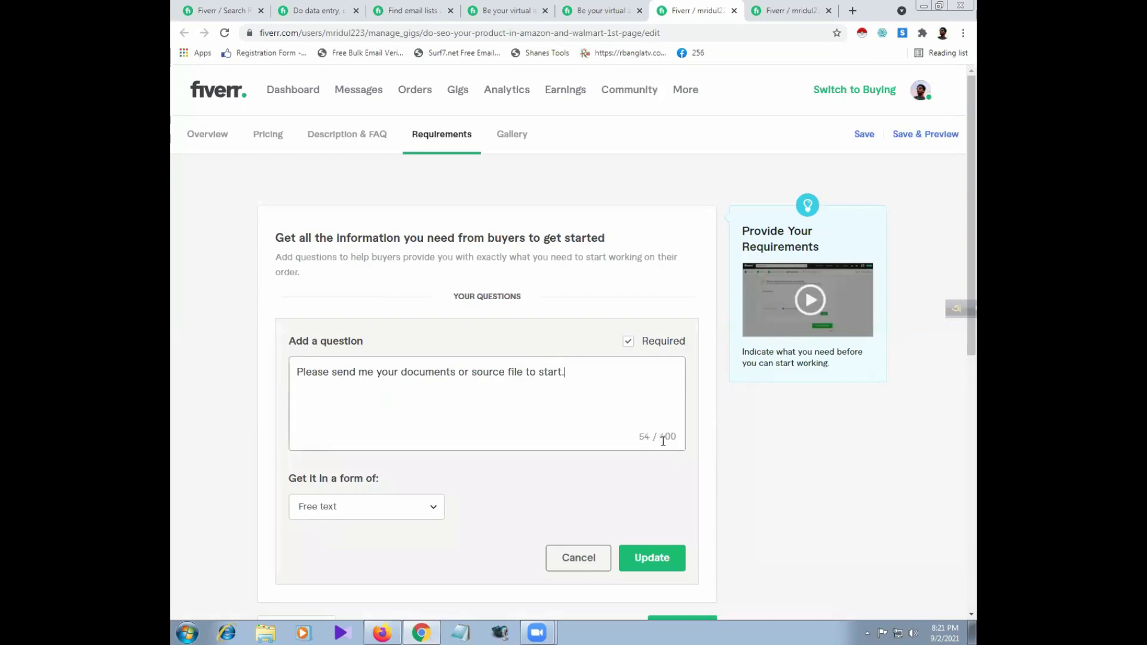
left_click_drag(583, 375, 295, 366)
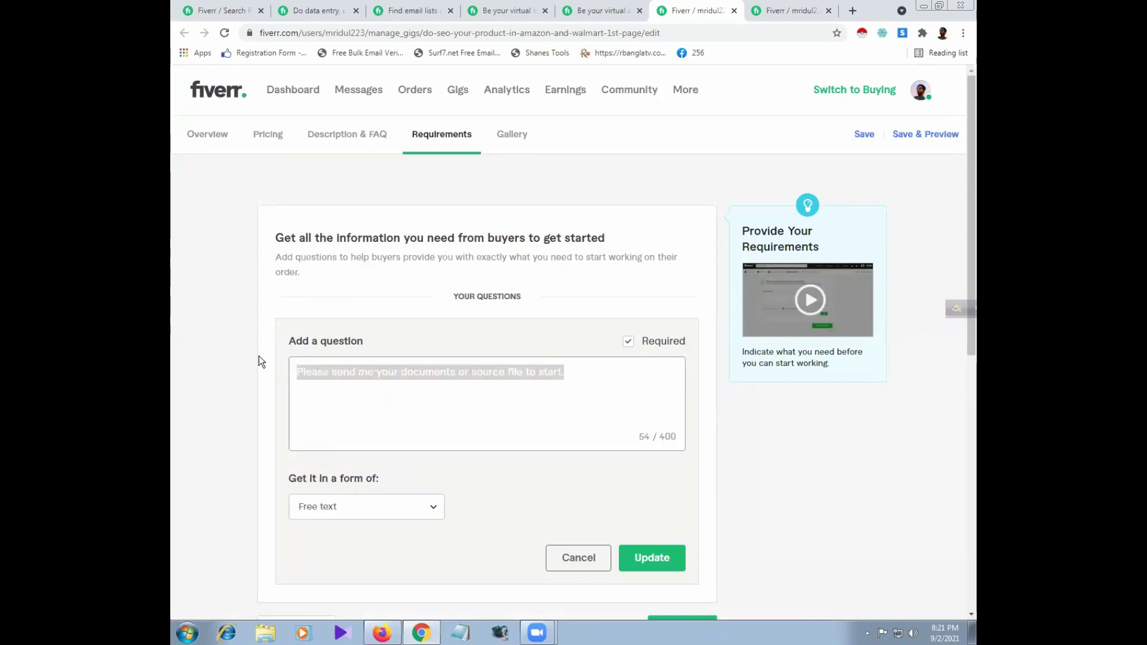
left_click(330, 372)
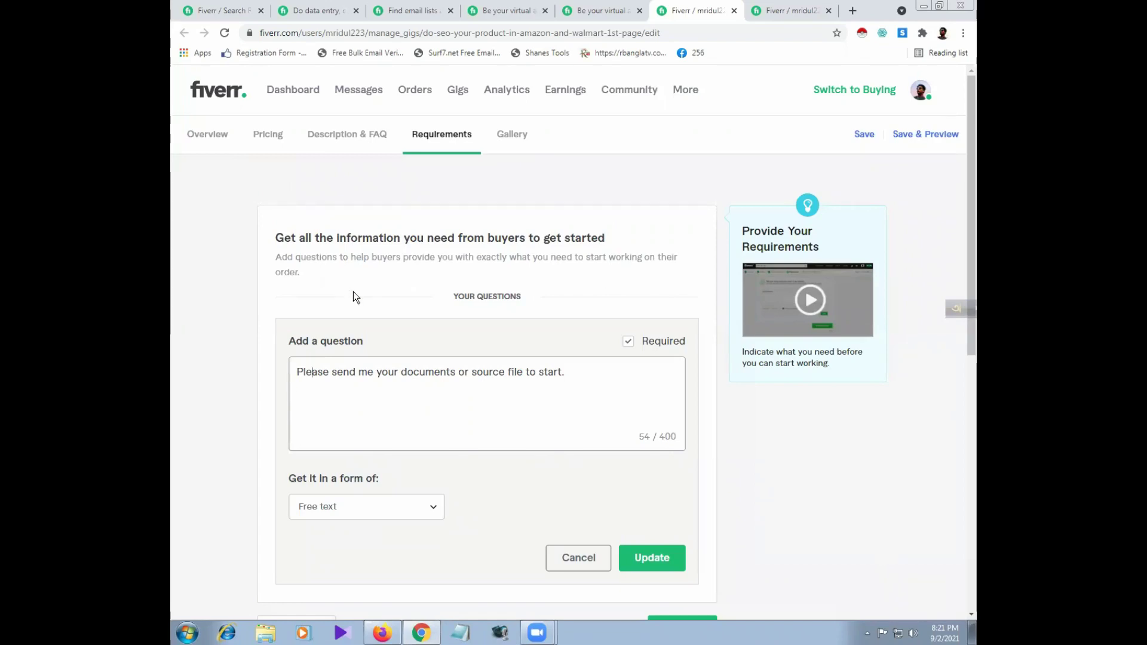
Step: Open the own gig's gallery and compare its images with the competing data entry gig's service list image
left_click(512, 141)
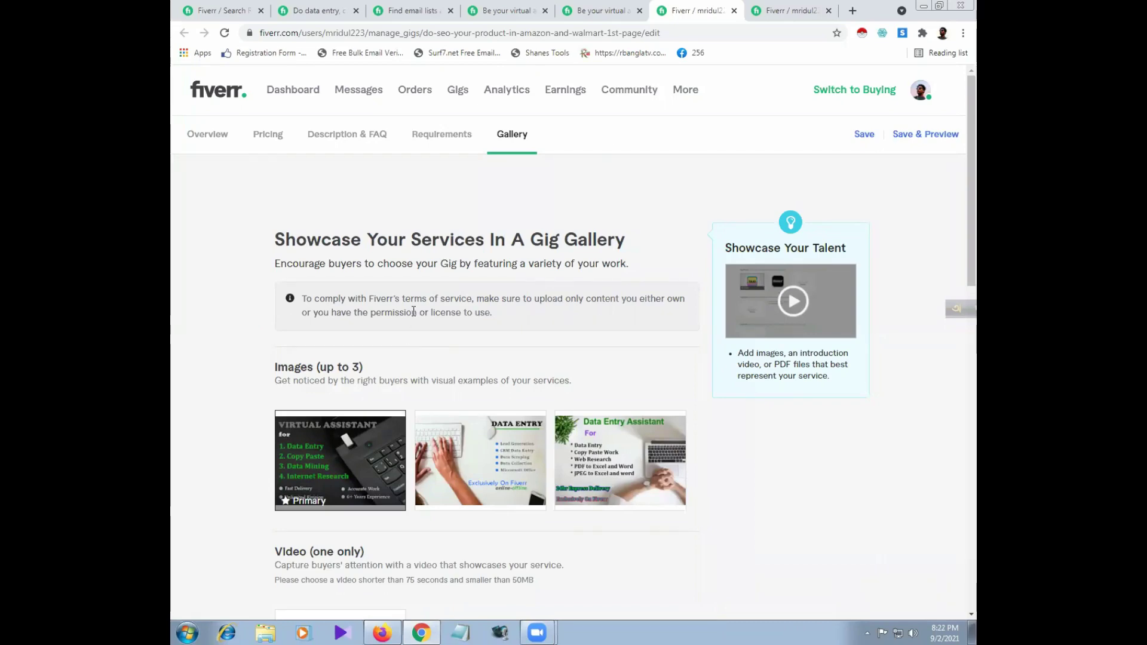
scroll(408, 347, "down", 3)
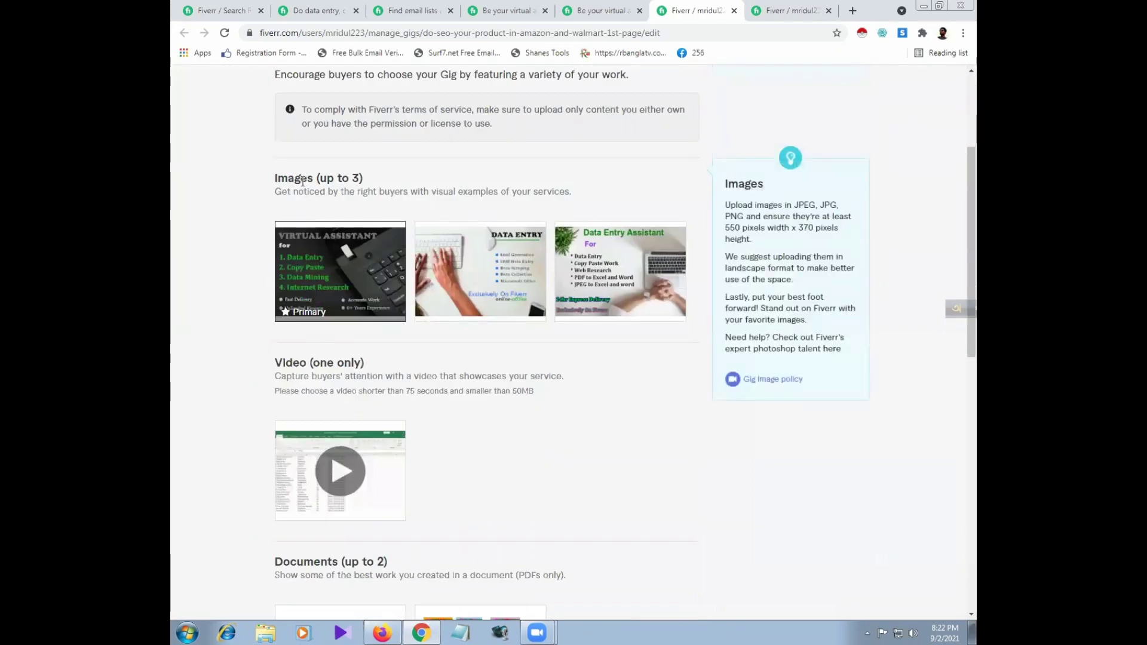
scroll(355, 211, "up", 1)
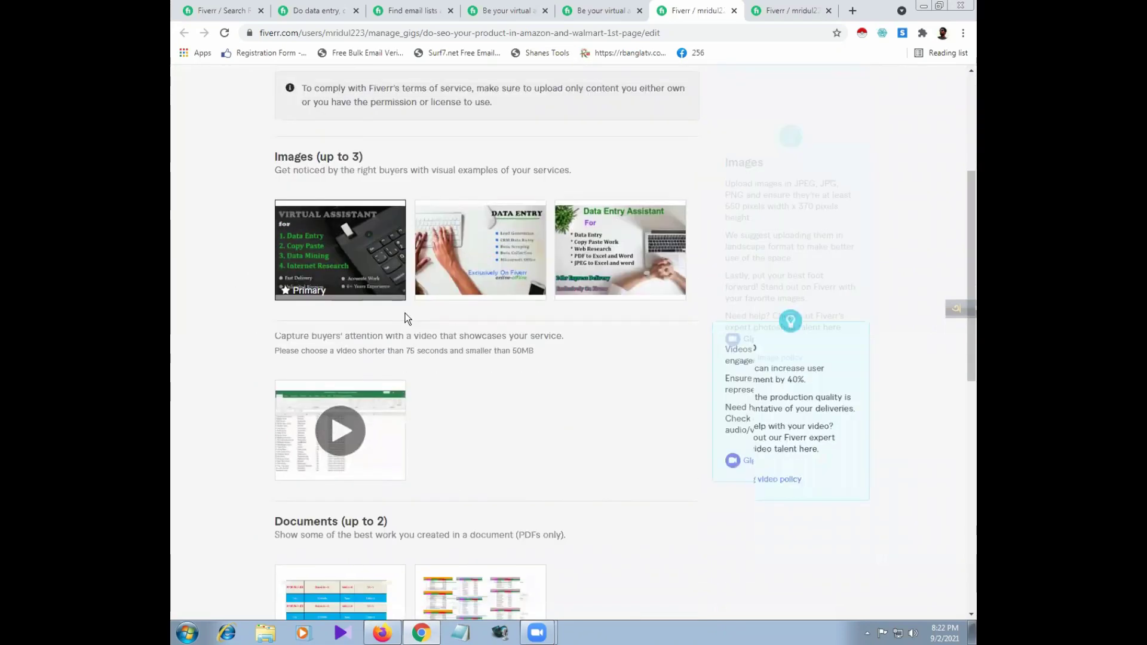
scroll(358, 365, "up", 1)
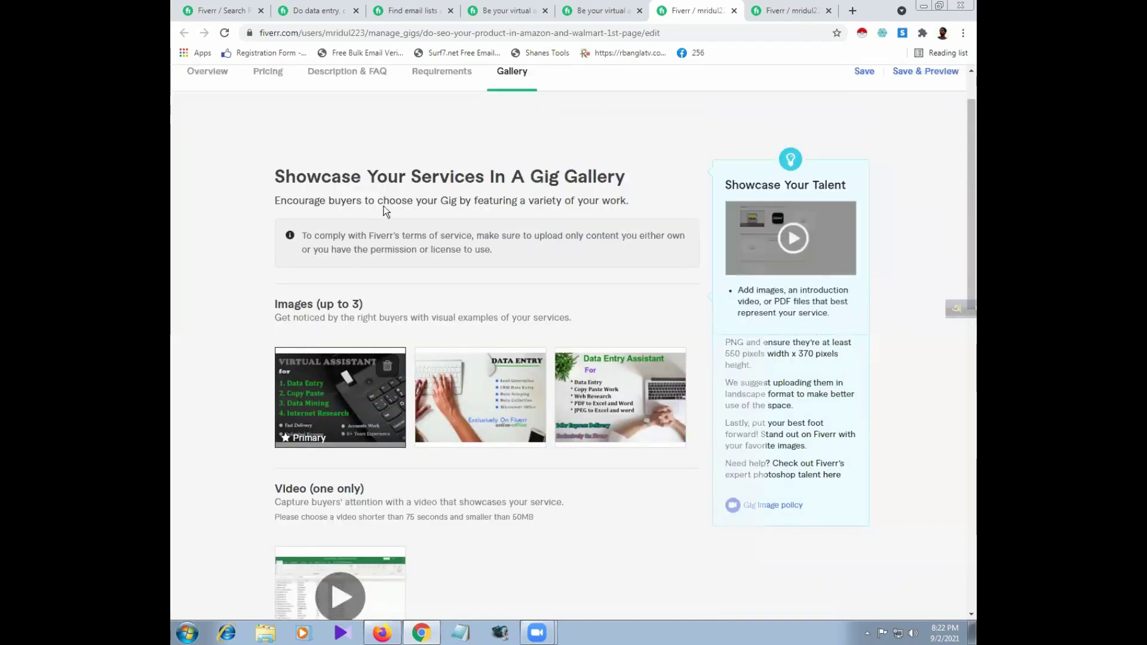
key("ctrl+2")
scroll(501, 325, "up", 15)
scroll(501, 325, "down", 4)
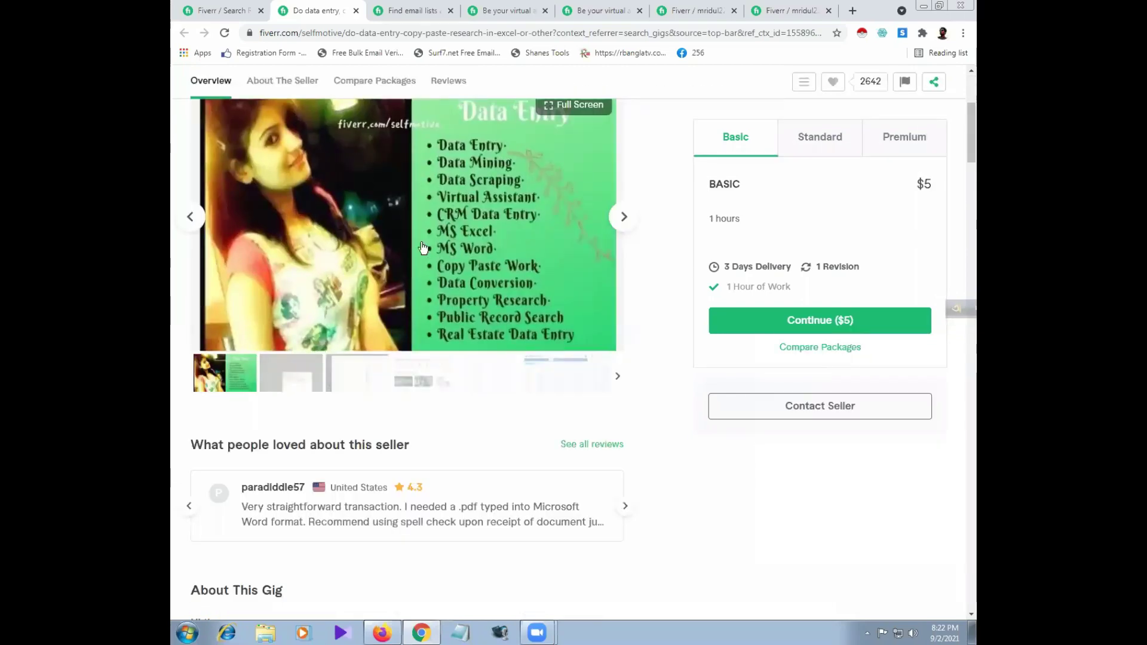
key("ctrl+6")
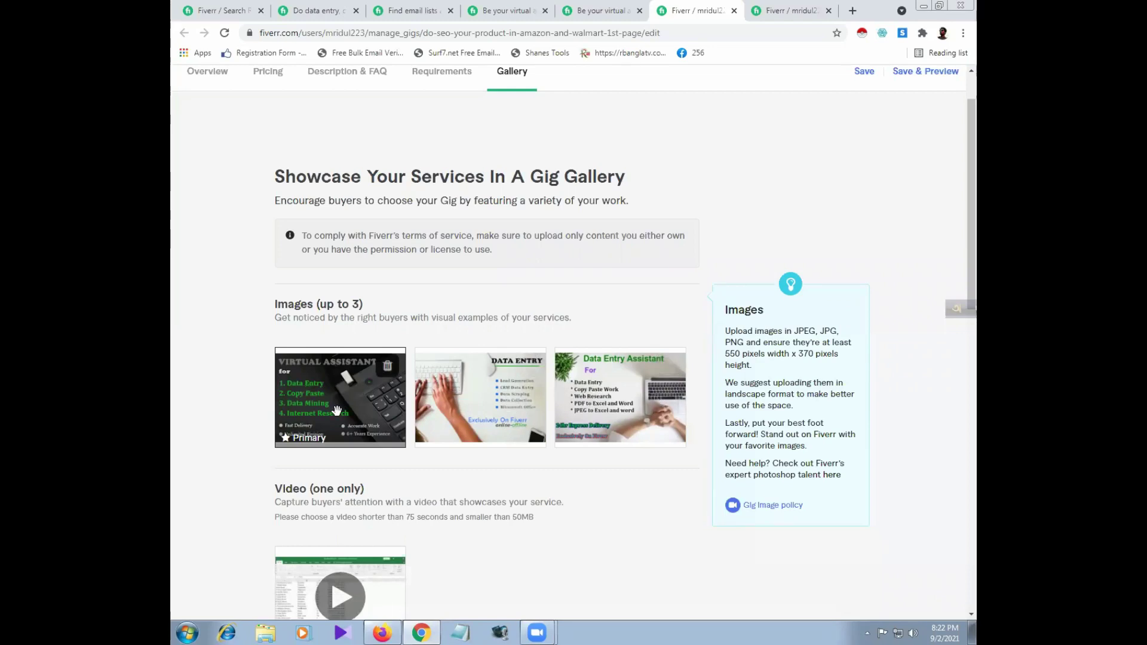
Step: Examine the gallery's three images and the video section with its length and file size limits
scroll(340, 370, "down", 3)
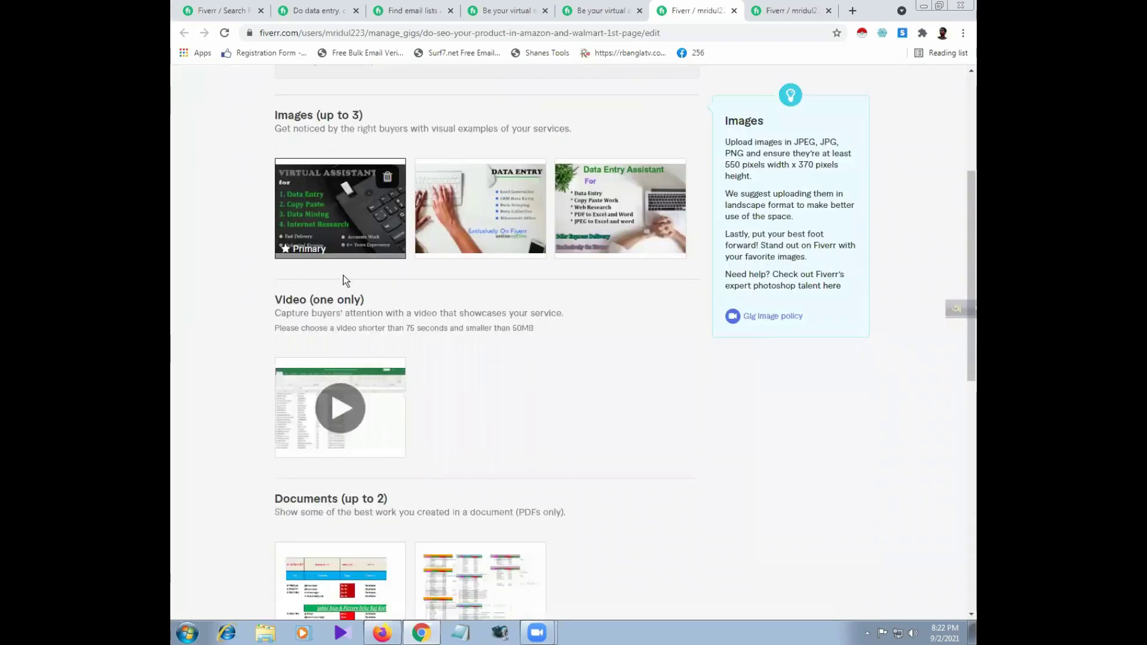
scroll(496, 474, "up", 3)
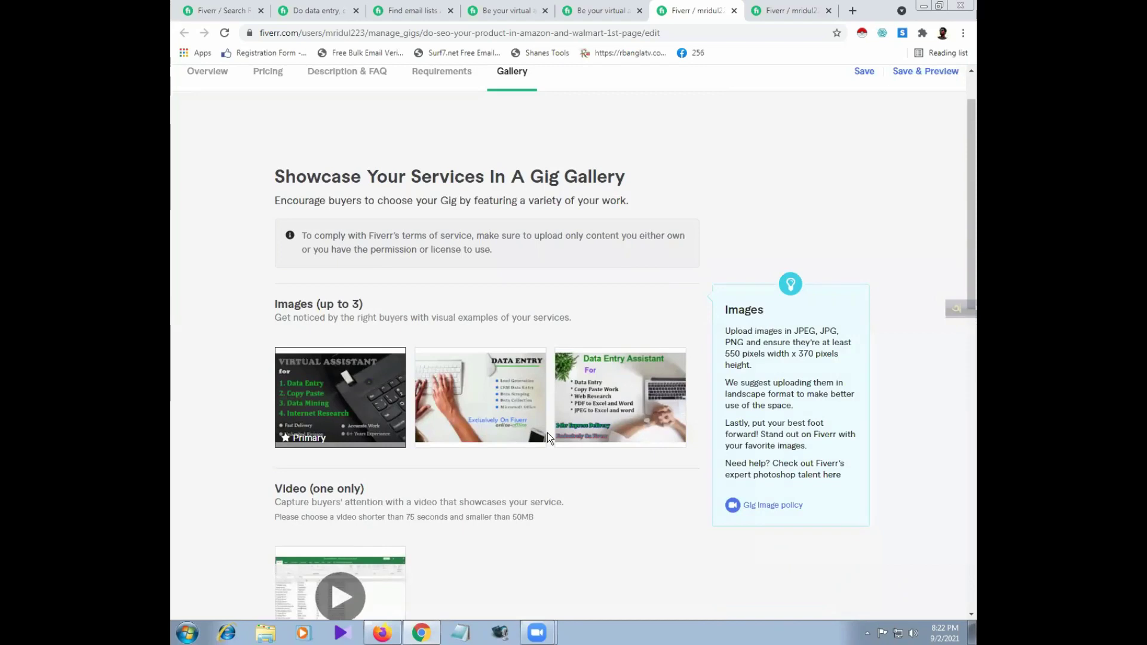
scroll(251, 157, "up", 1)
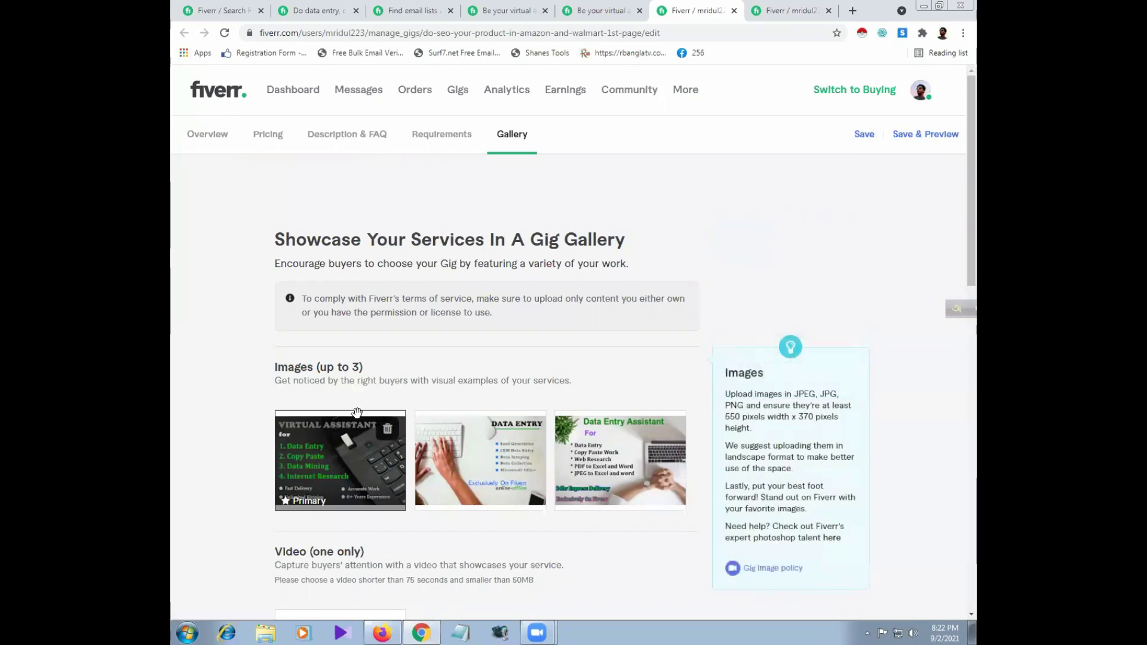
scroll(357, 412, "down", 4)
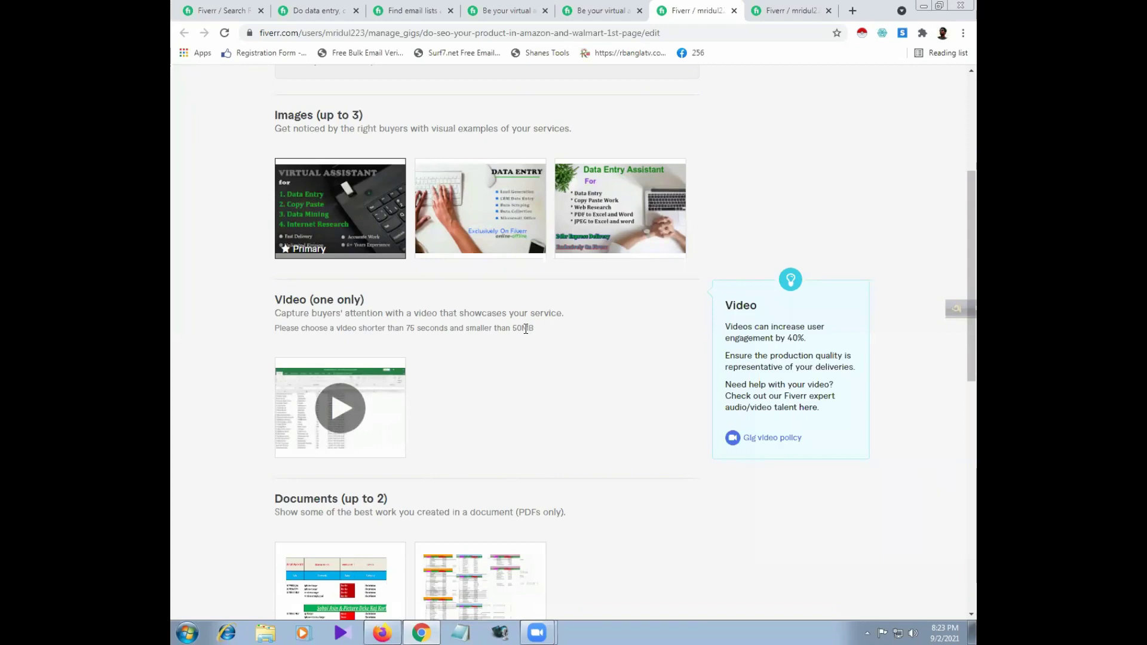
mouse_move(362, 446)
left_click_drag(521, 328, 499, 328)
mouse_move(380, 411)
scroll(383, 406, "down", 1)
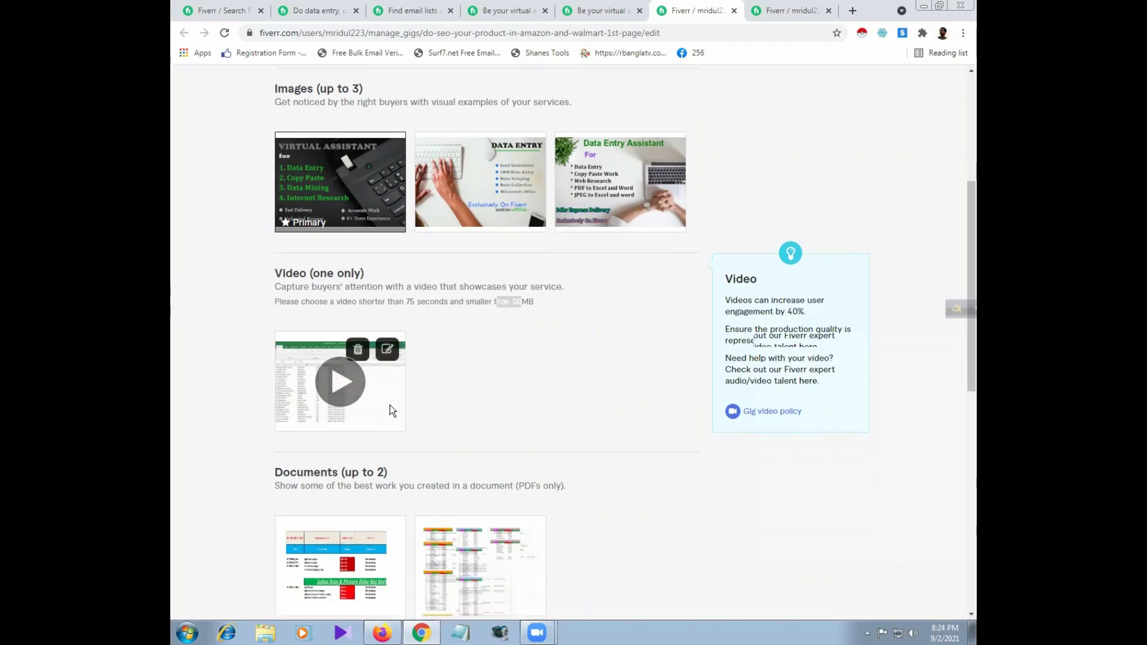
Step: Examine the gallery's Documents section, its allowed file format and the uploaded samples
scroll(392, 411, "down", 3)
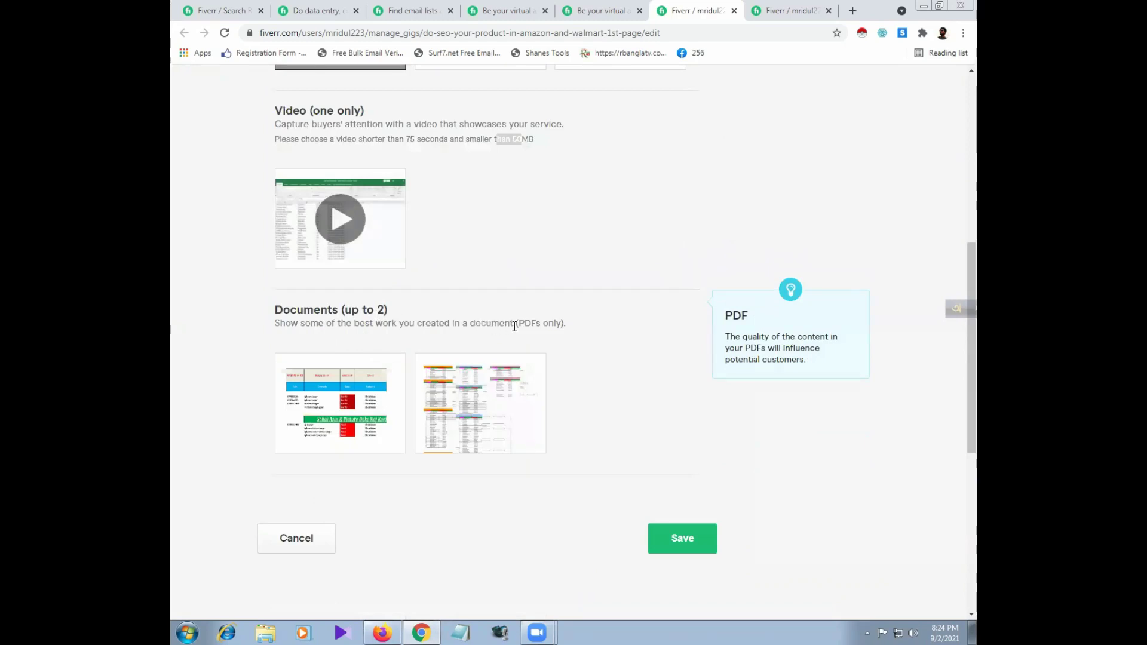
left_click_drag(515, 327, 565, 324)
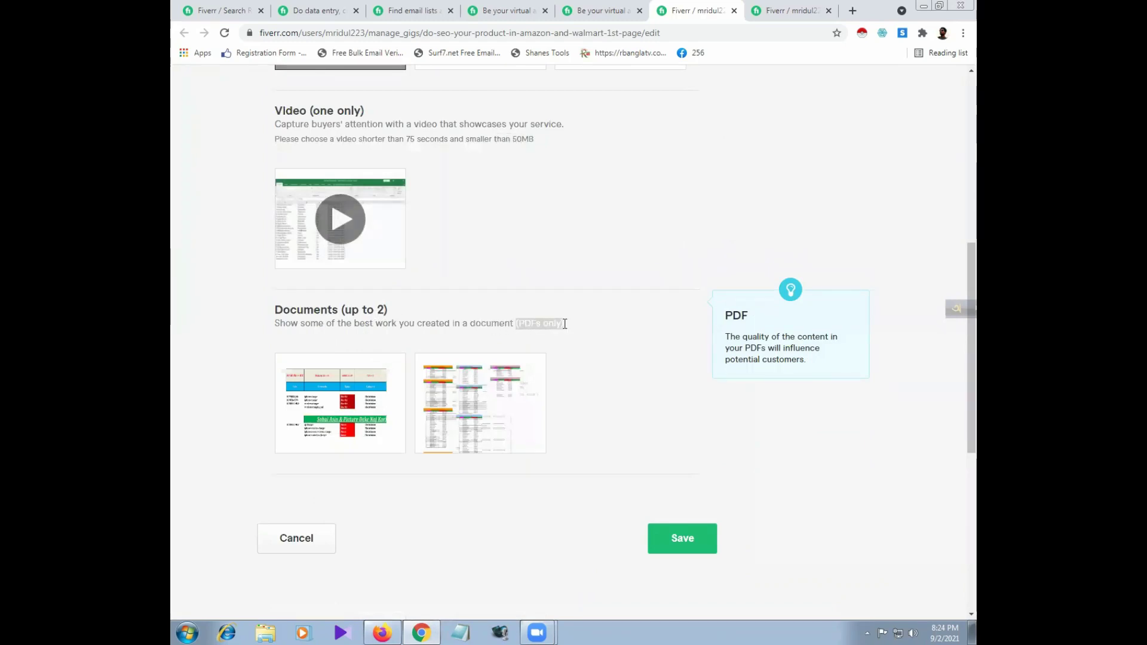
mouse_move(380, 402)
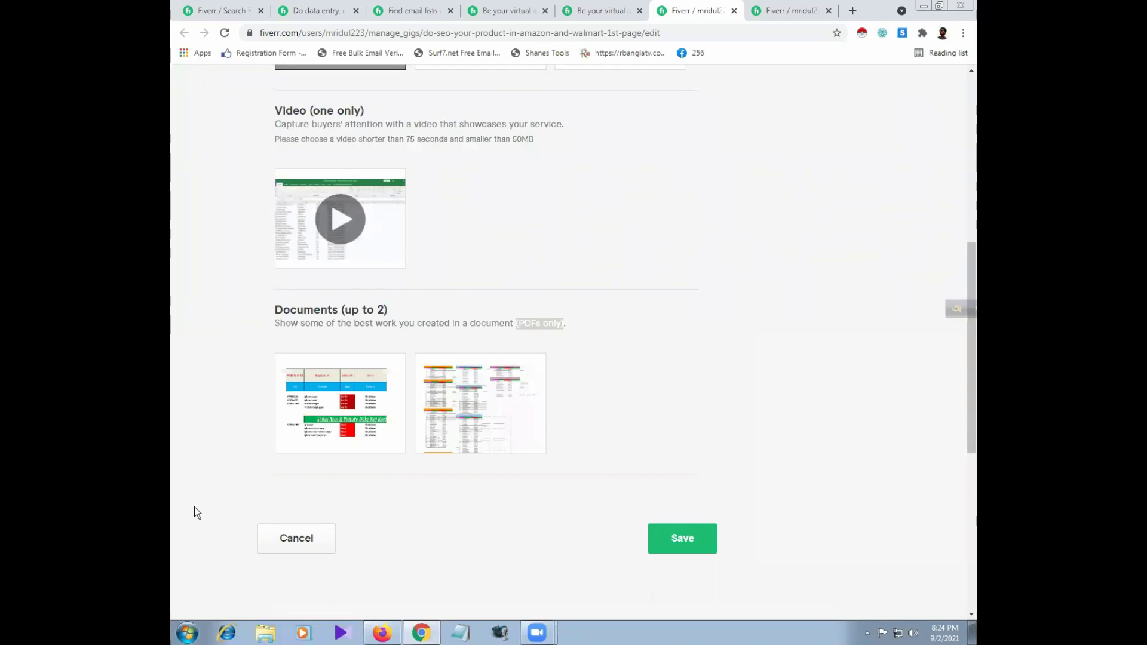
Step: Save the own gig's gallery
left_click(700, 549)
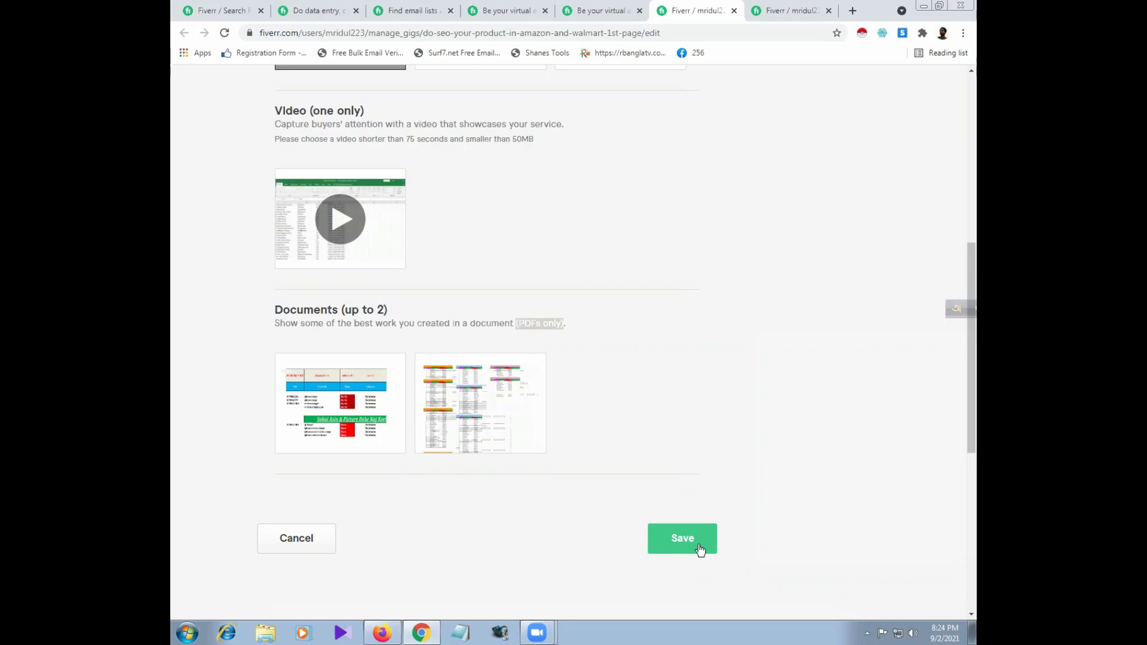
left_click(700, 550)
mouse_move(641, 485)
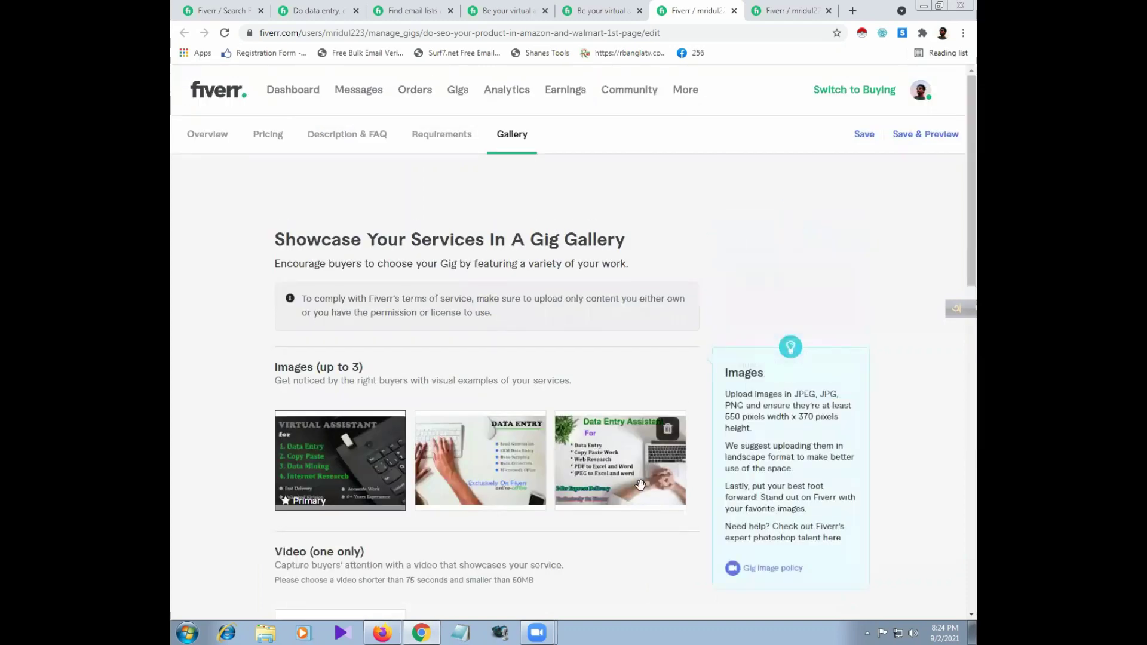
Step: Leave the blank new gig form for the seller profile page and look at the active data entry gig
left_click(785, 12)
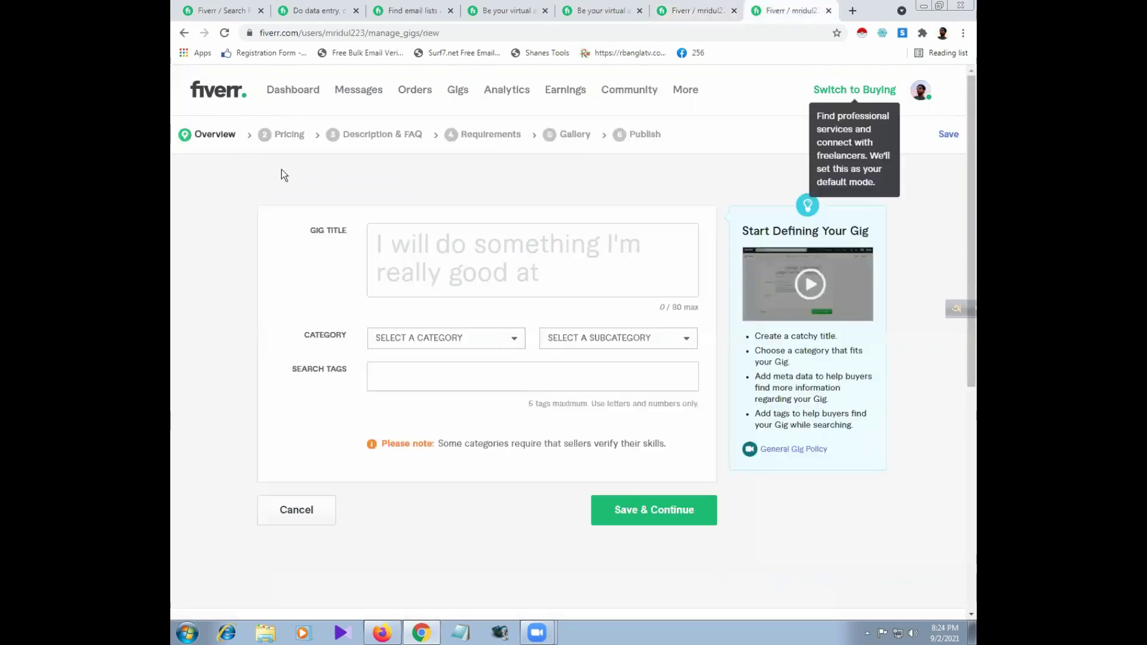
left_click(225, 32)
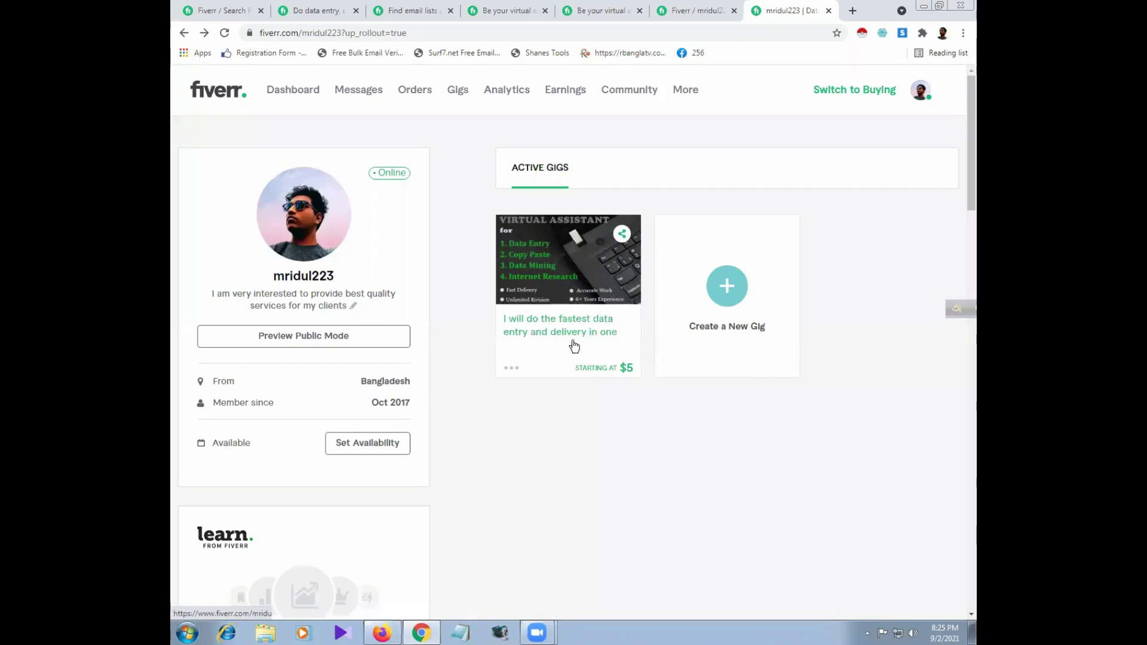
left_click(544, 293)
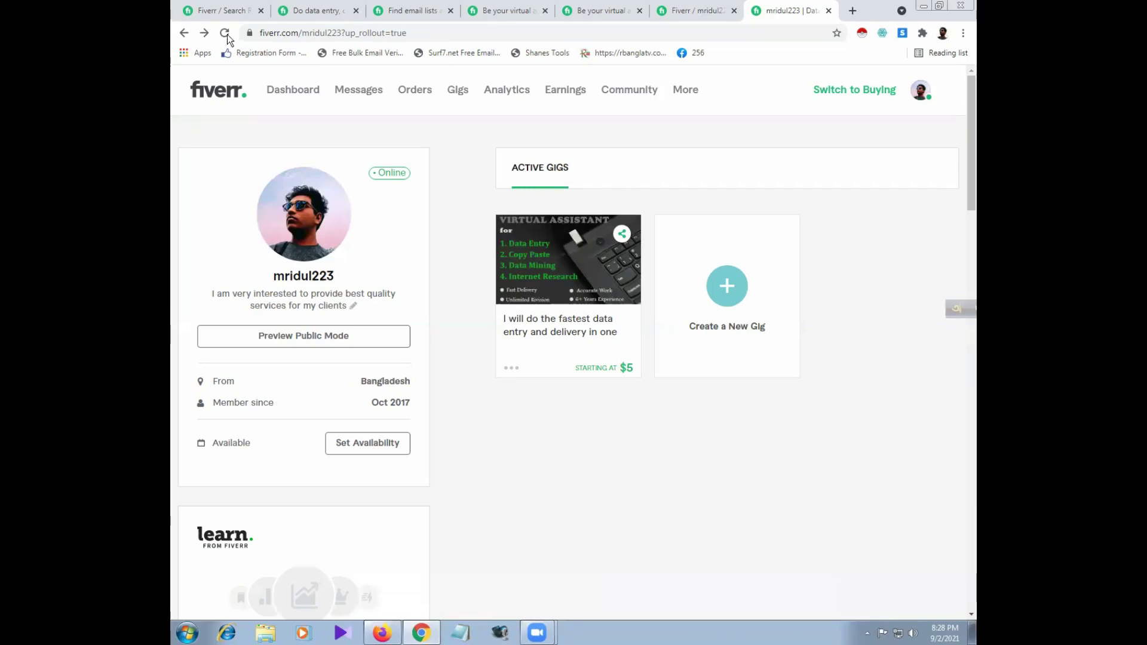
Step: Close the search, competing gig and gig editor tabs, keeping only the seller profile page open
left_click(261, 11)
left_click(261, 10)
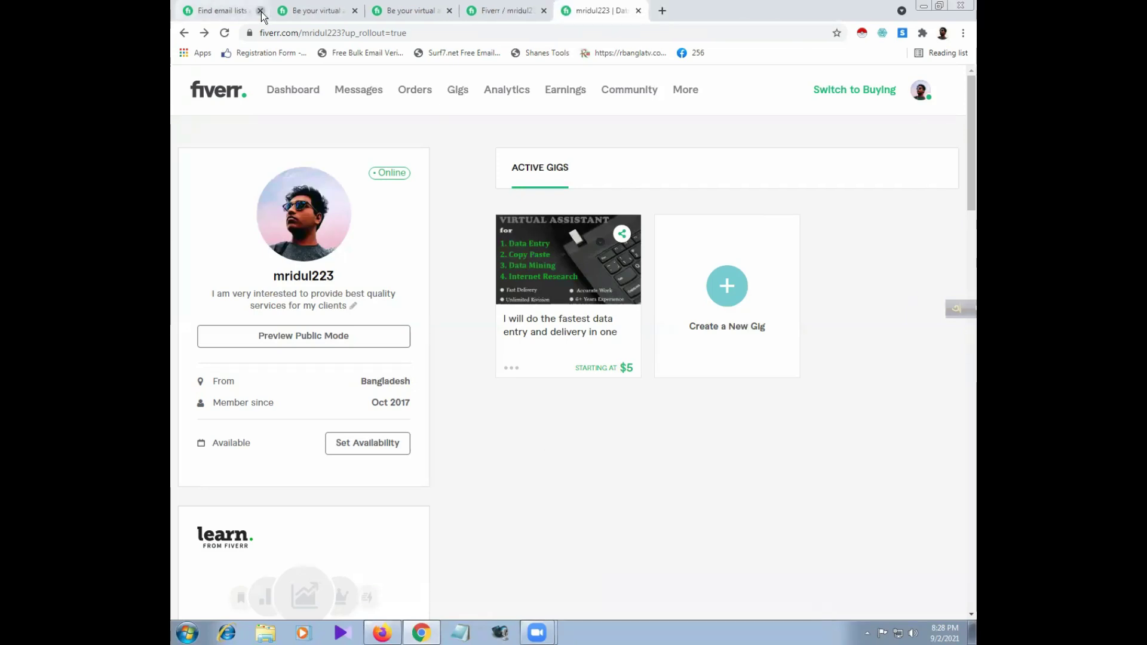
left_click(261, 11)
left_click(261, 10)
left_click(261, 11)
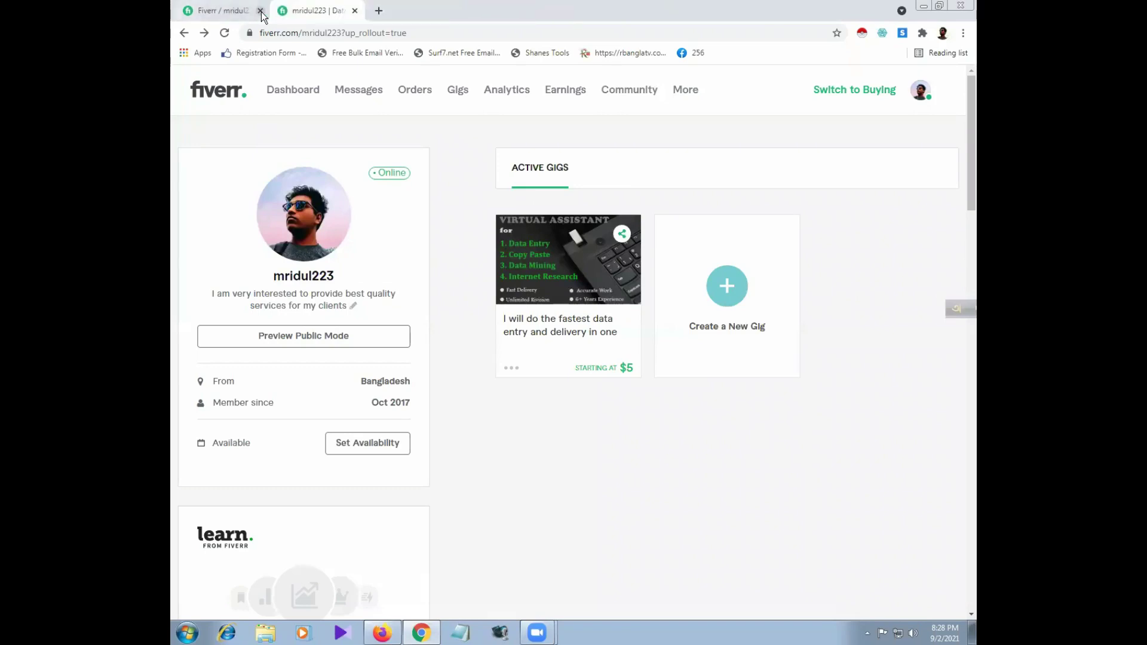
left_click(261, 11)
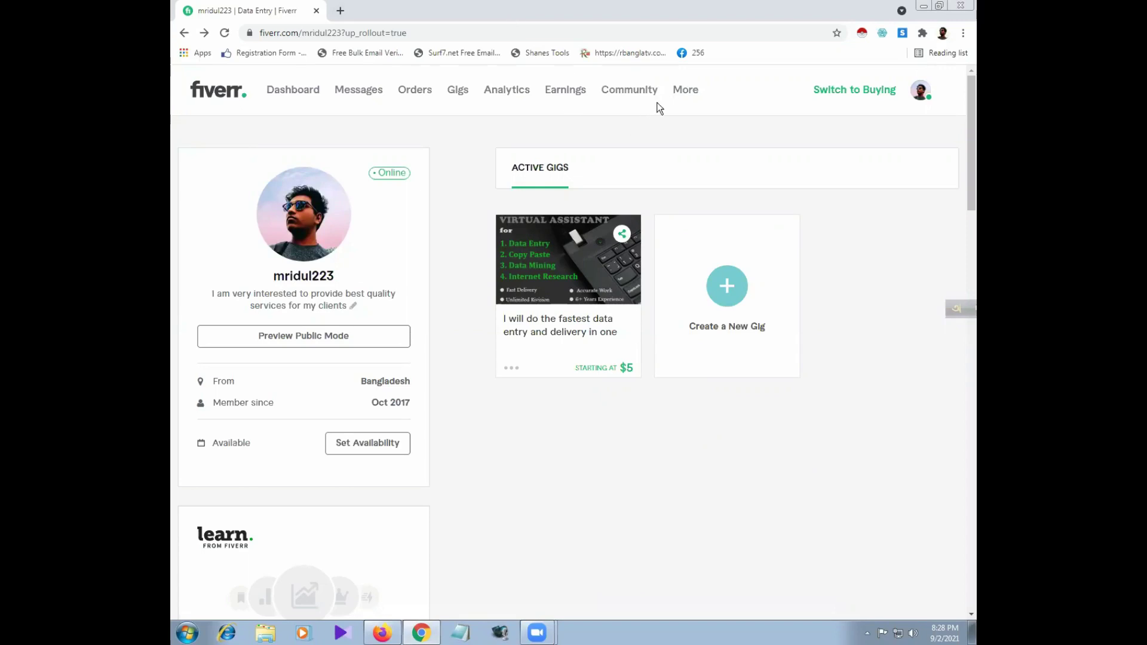
Step: Open the Scale Your Business page from the seller profile and copy the link under Share Your Profile
left_click(690, 94)
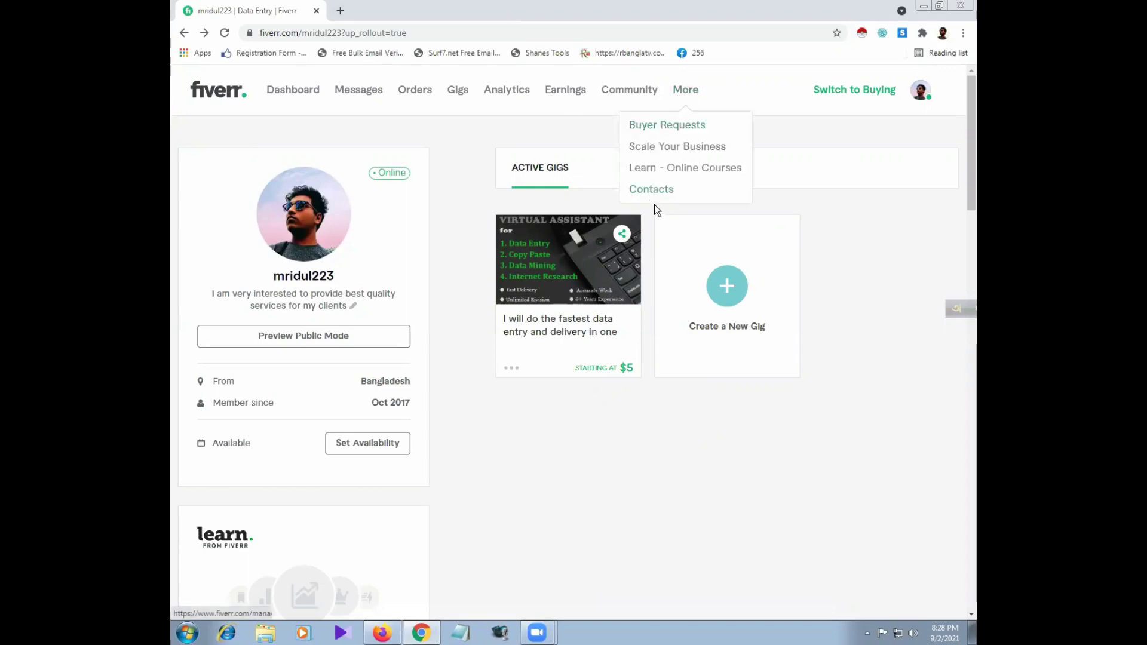
left_click(647, 153)
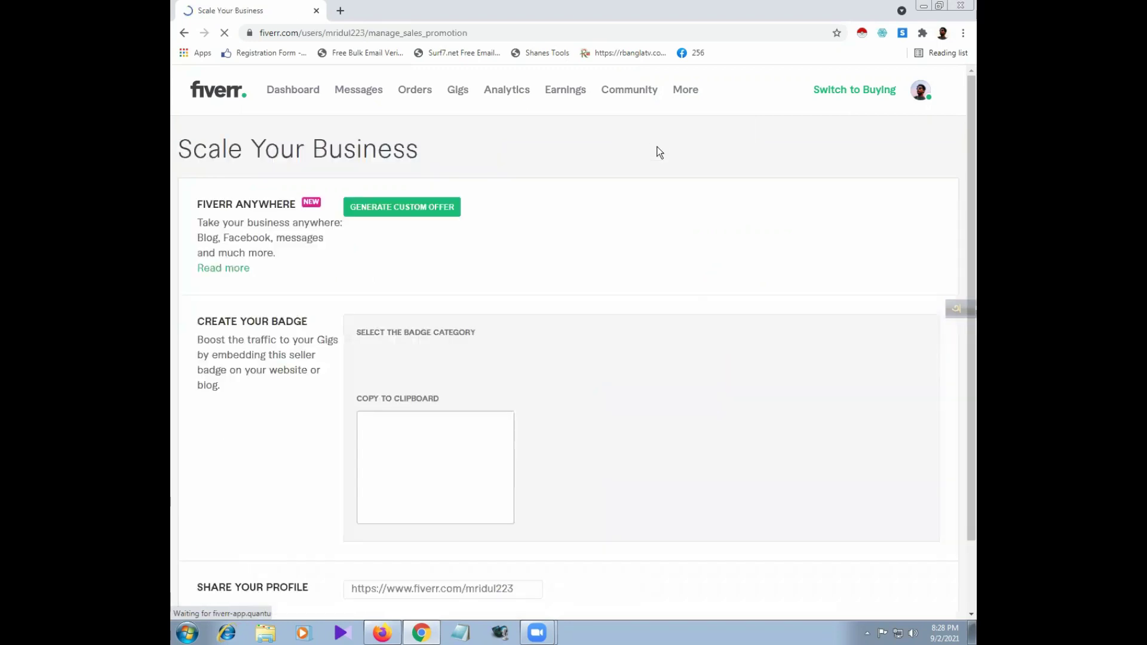
scroll(575, 343, "down", 2)
left_click_drag(514, 508, 349, 507)
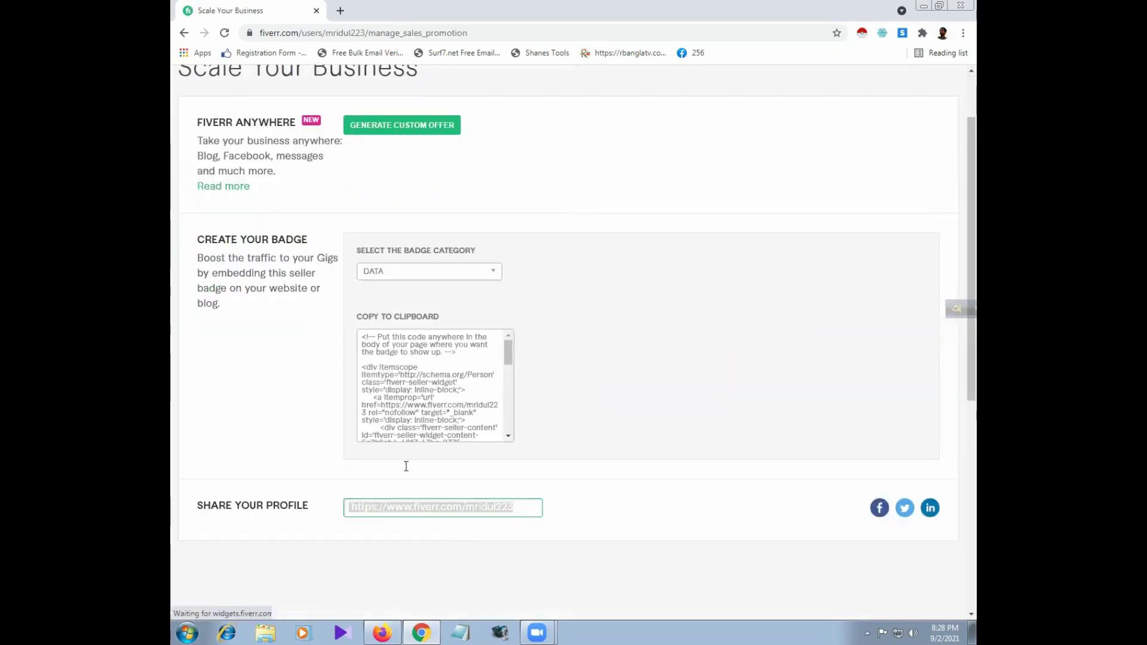
right_click(371, 508)
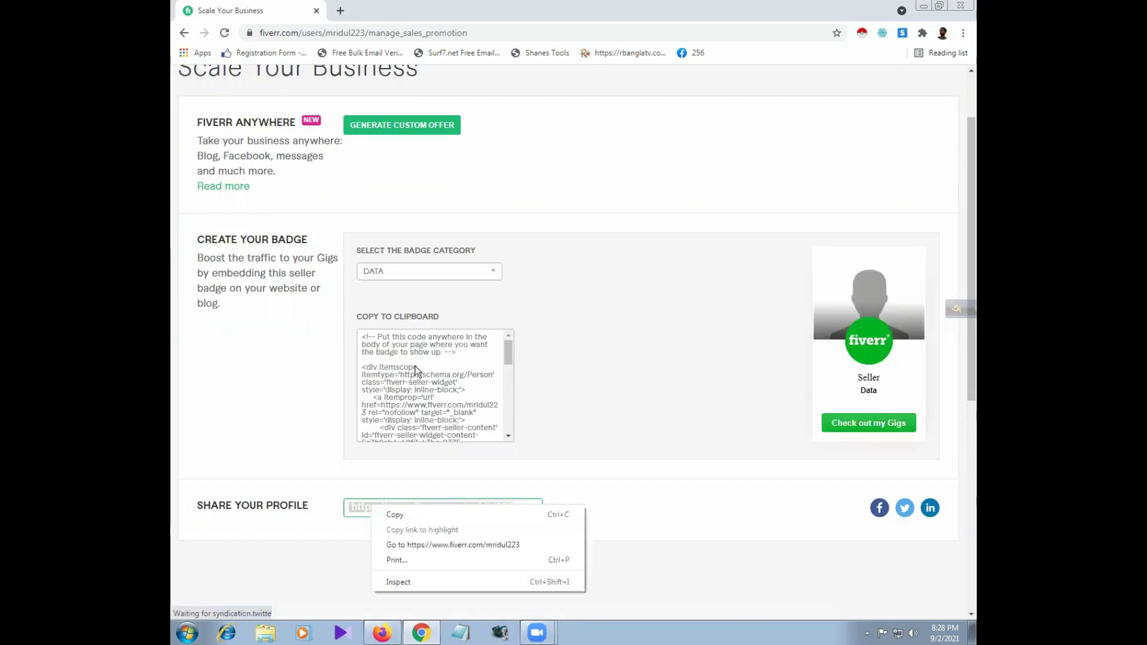
left_click(418, 515)
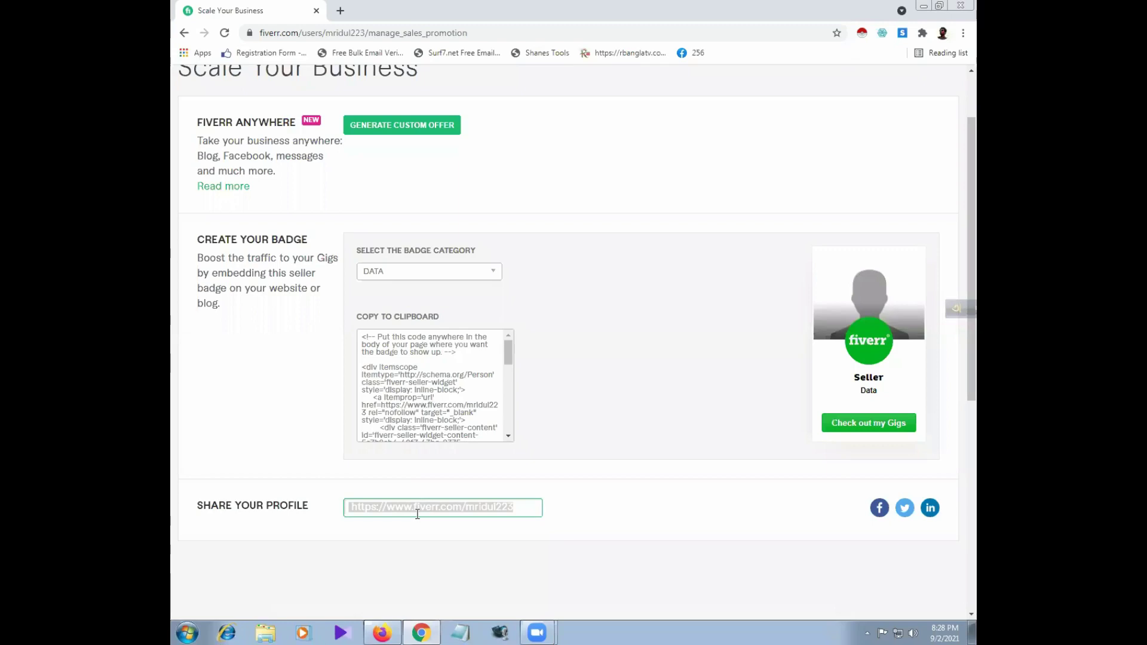
scroll(622, 396, "up", 2)
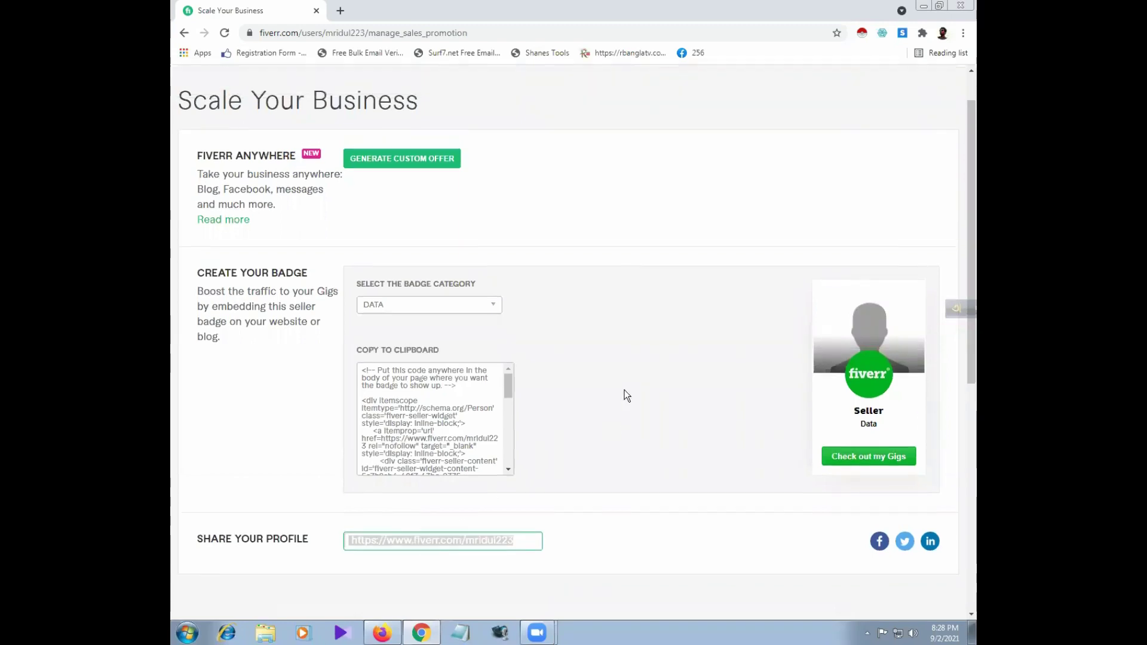
Step: Open facebook.com in a new browser tab, search it for "fiverr" and dismiss the chat window over the results
left_click(340, 16)
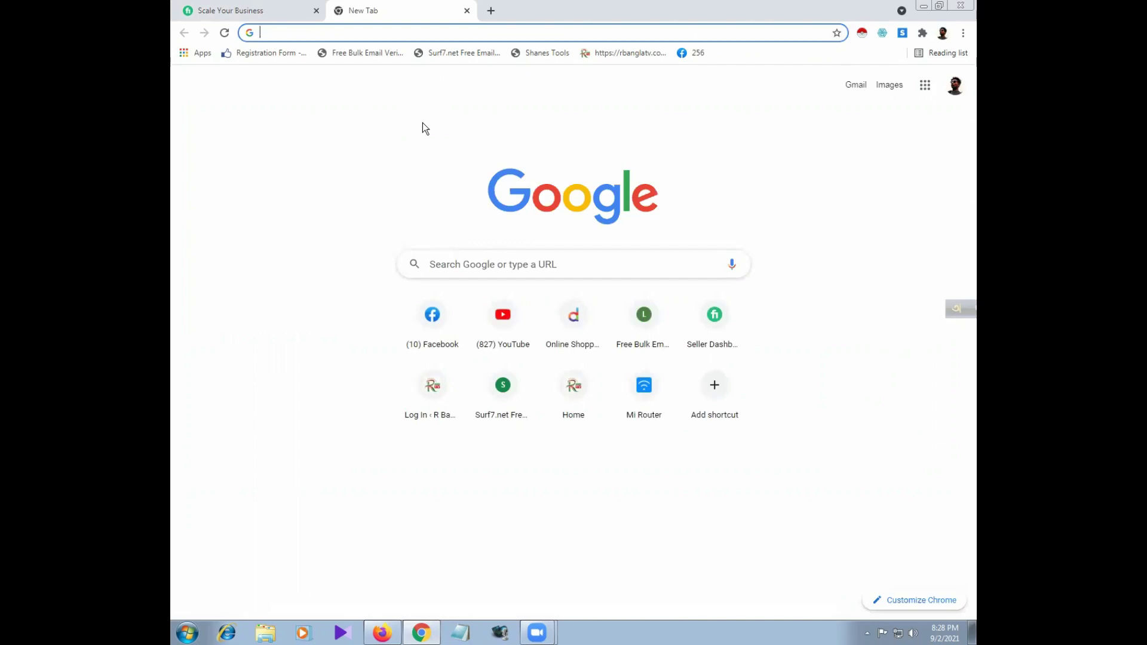
type("facebook.com")
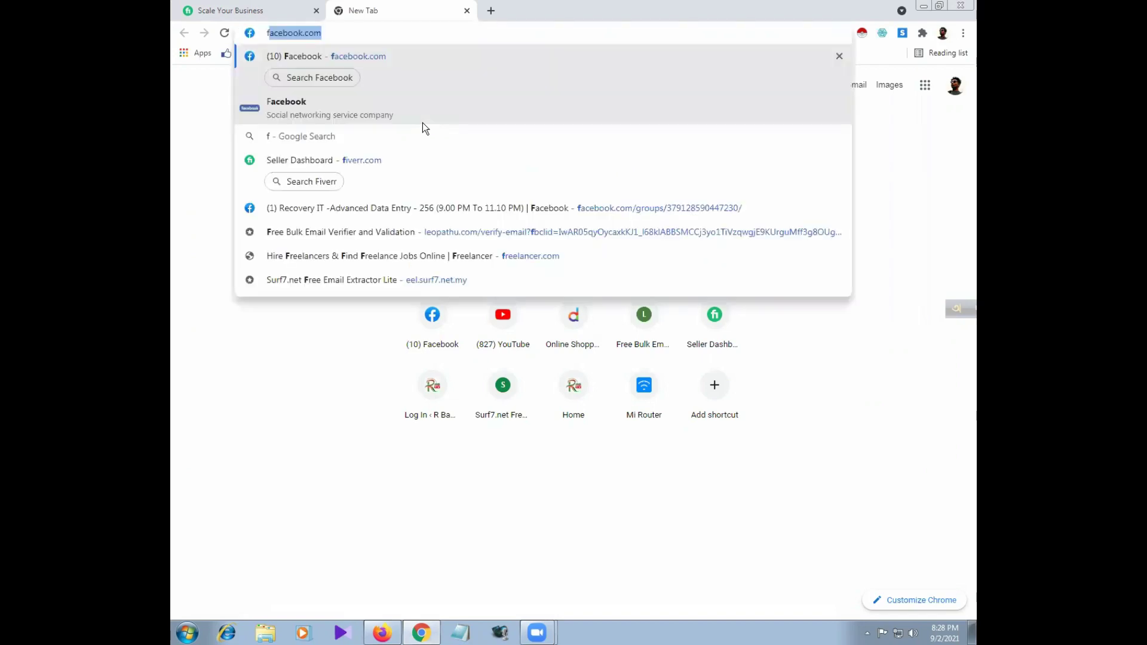
key("Return")
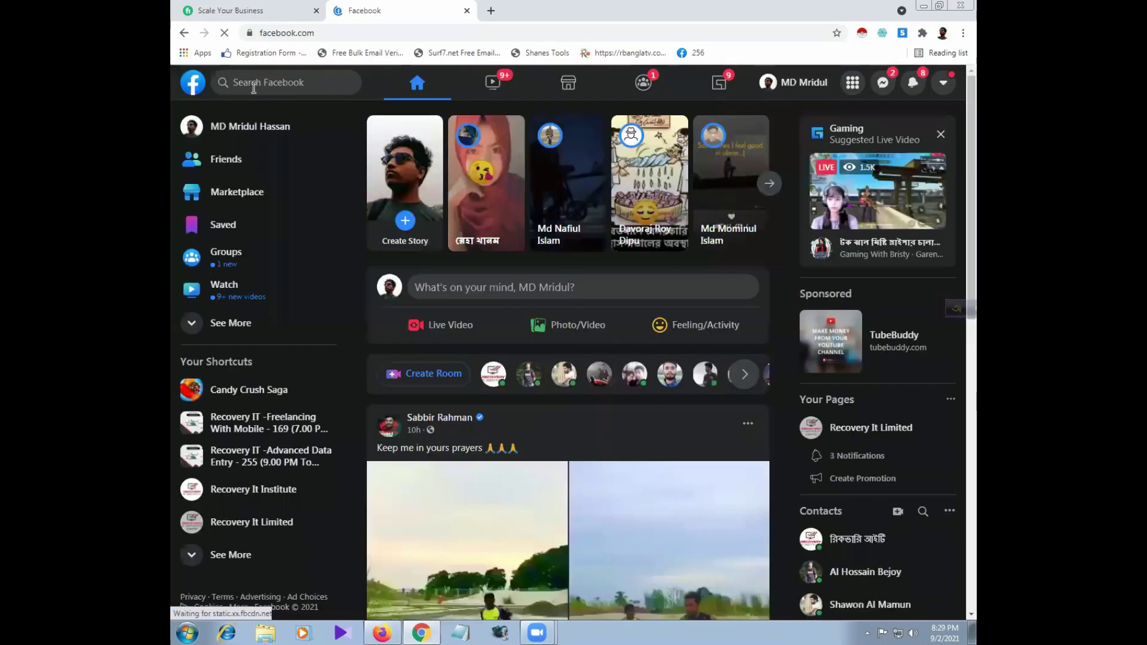
left_click(258, 84)
type("fi")
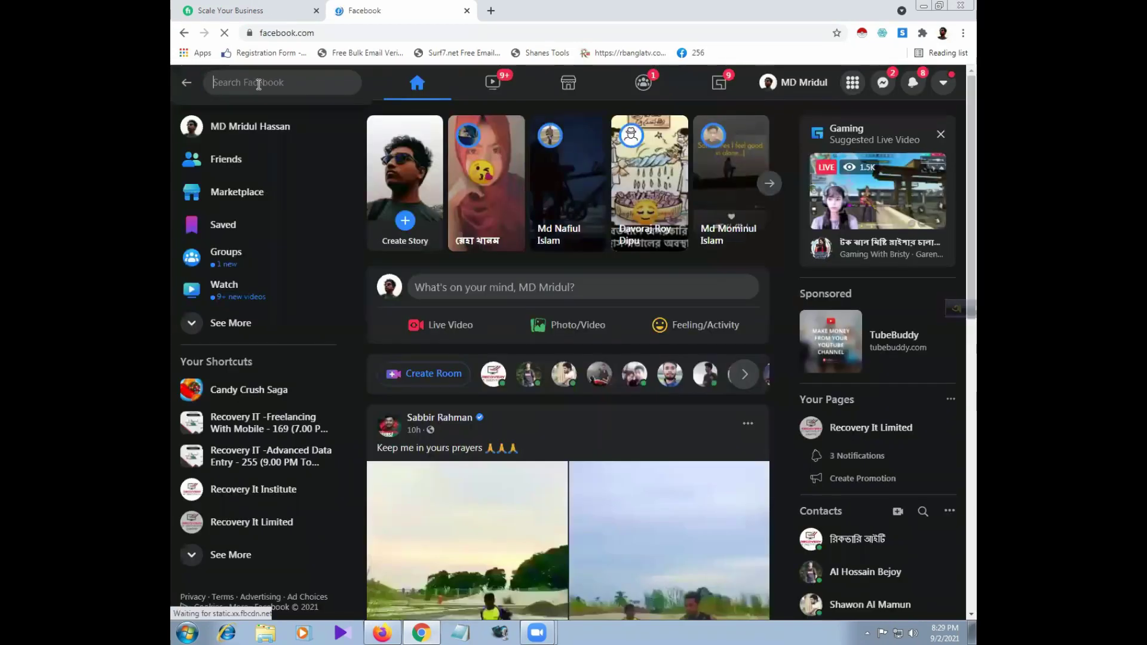
type("verr")
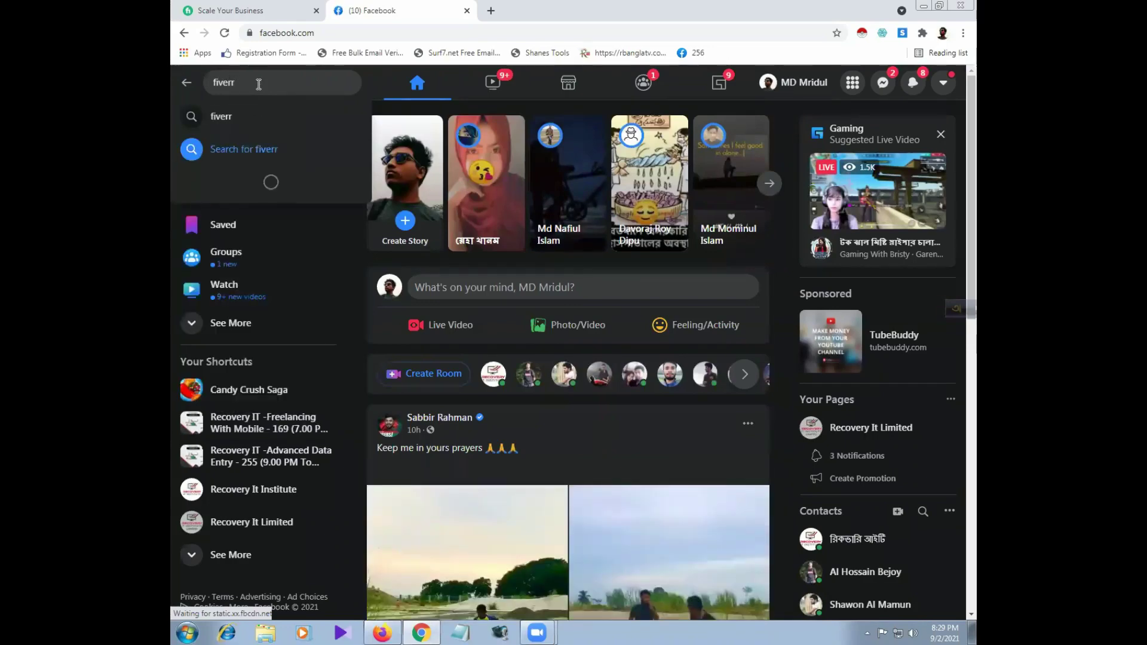
key("Return")
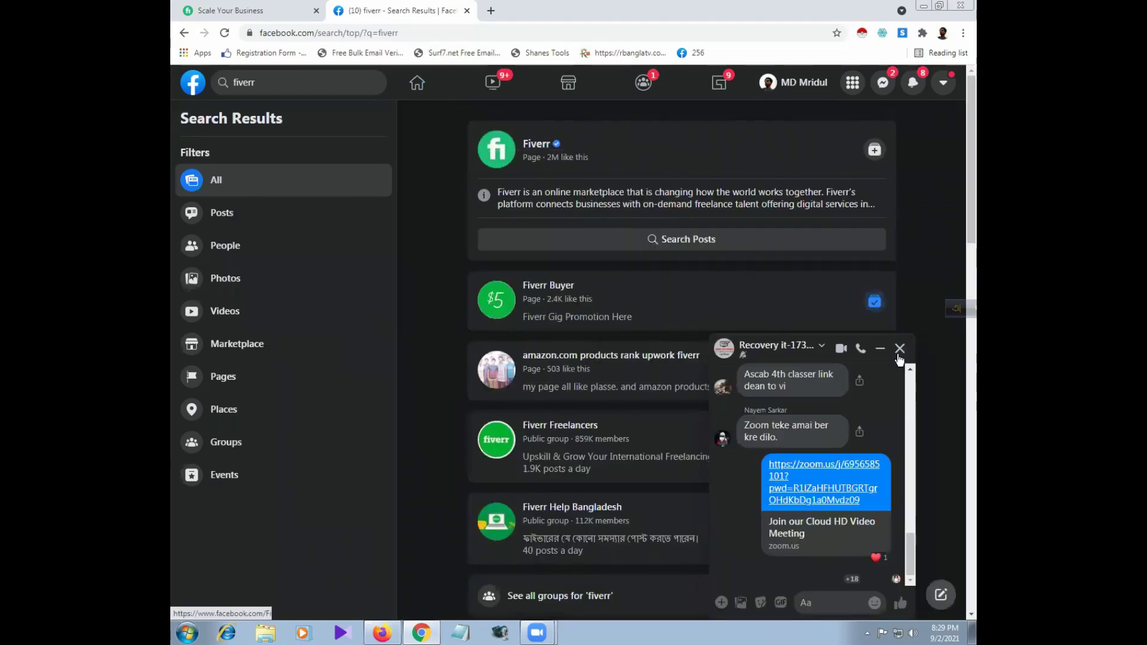
left_click(894, 354)
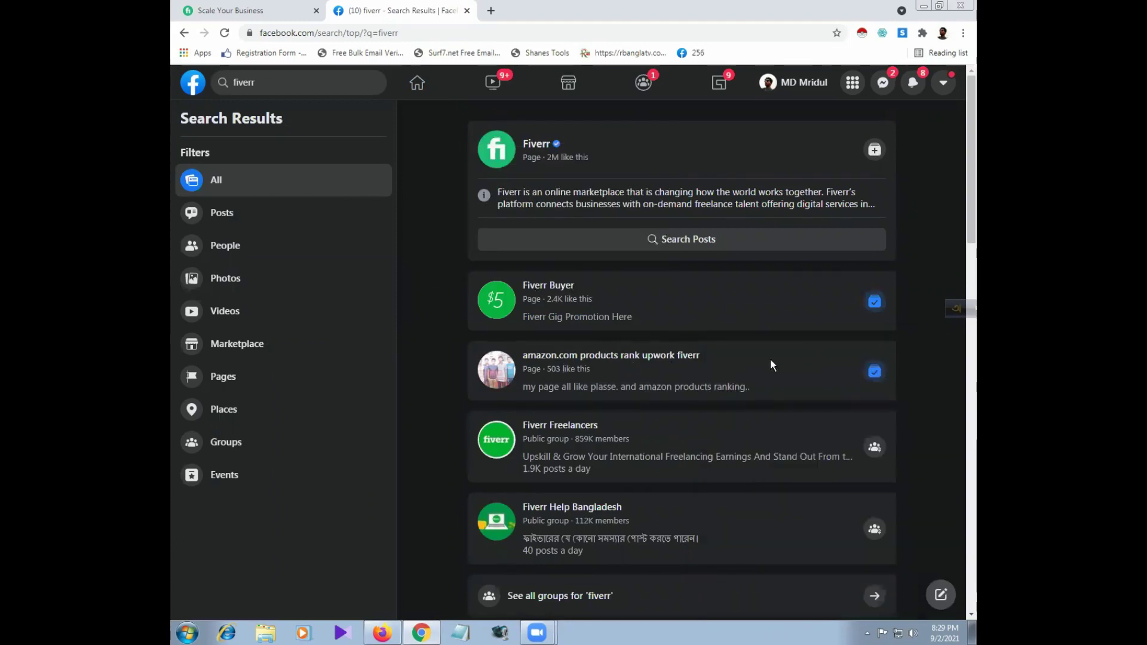
Step: Open the Fiverr Help Bangladesh group from the search results in a separate tab, closing the duplicate tab
scroll(566, 323, "down", 2)
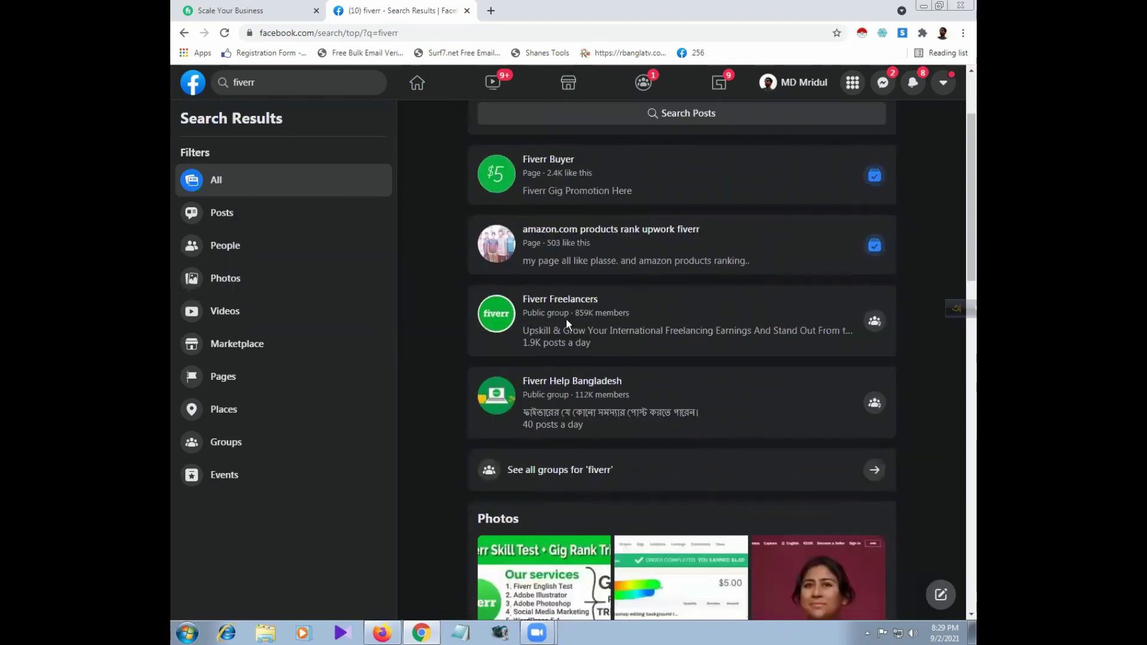
middle_click(615, 385)
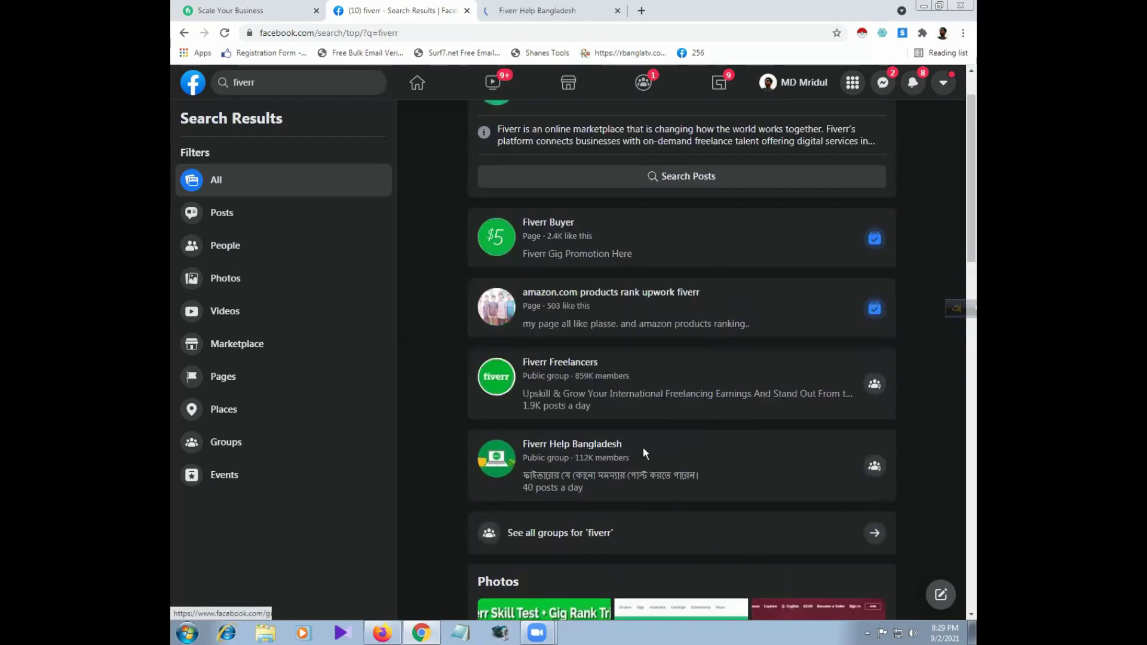
middle_click(575, 446)
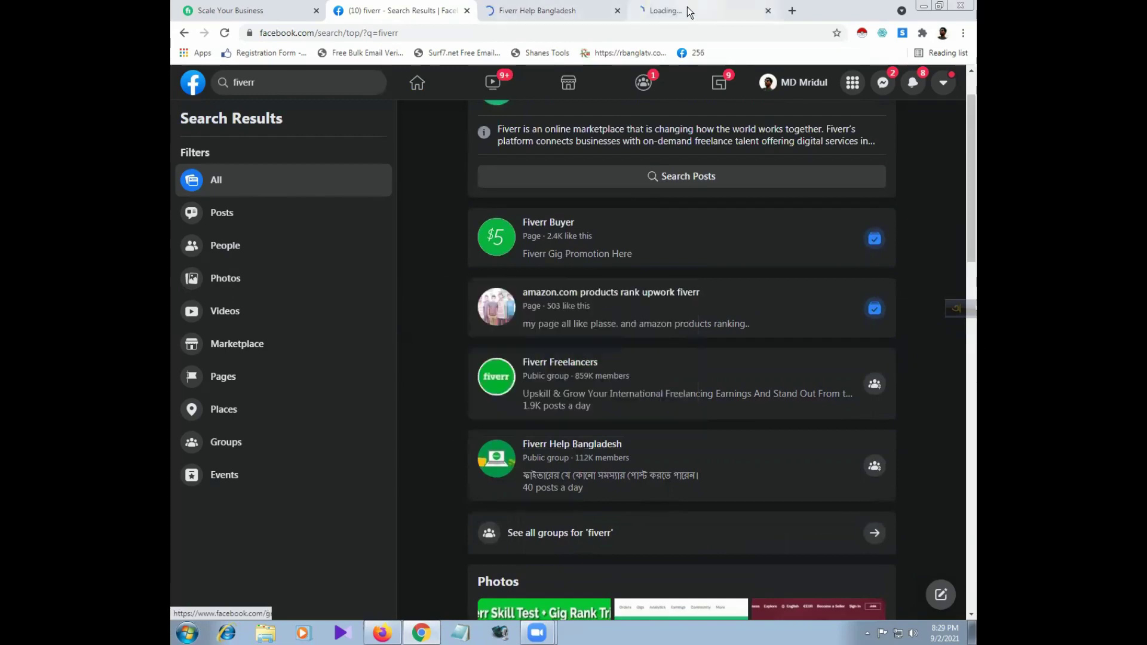
middle_click(690, 12)
left_click(568, 12)
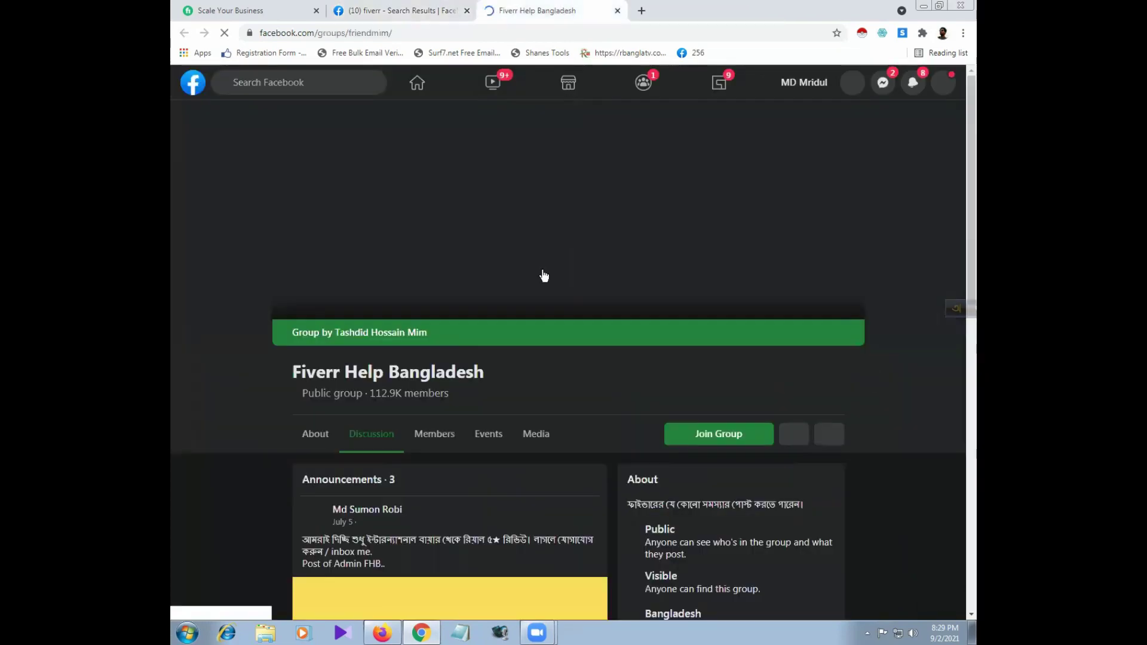
Step: Examine the Fiverr Help Bangladesh group's announcements and the first member question about finding advertising buyers
scroll(687, 448, "down", 3)
scroll(685, 430, "down", 1)
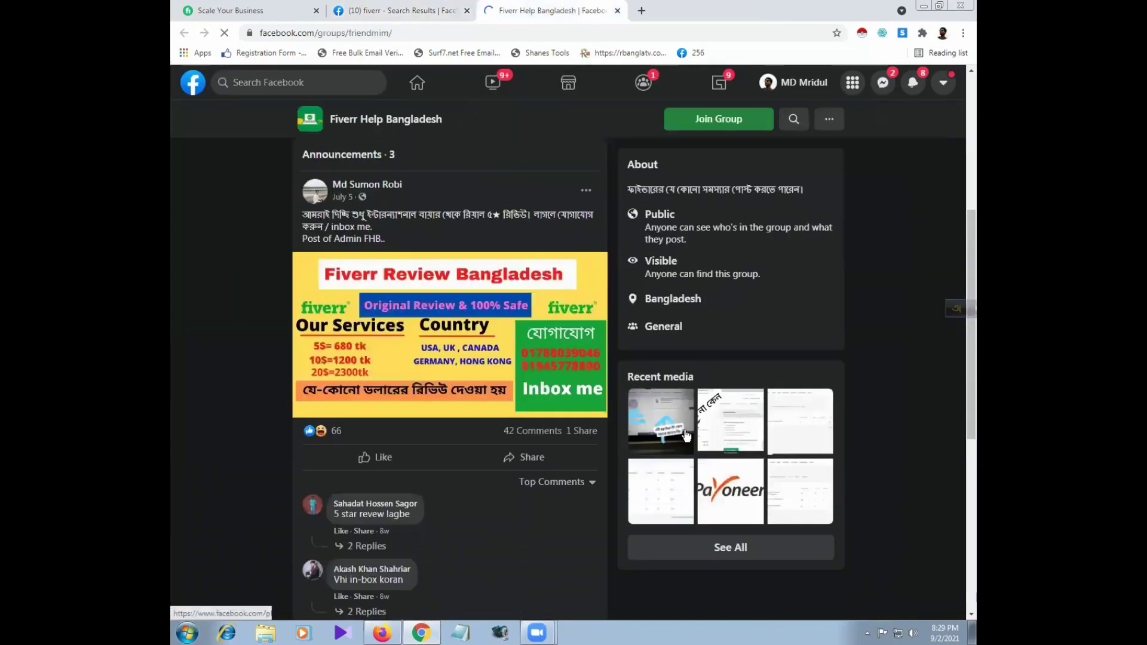
scroll(428, 464, "up", 2)
scroll(428, 465, "down", 2)
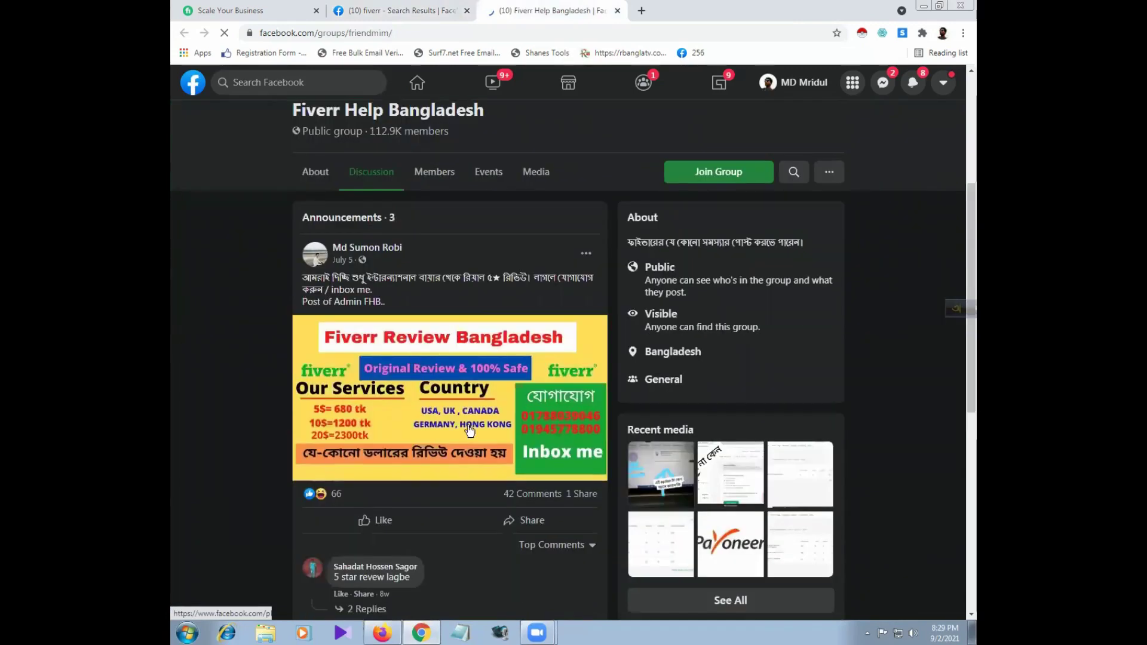
scroll(470, 429, "down", 5)
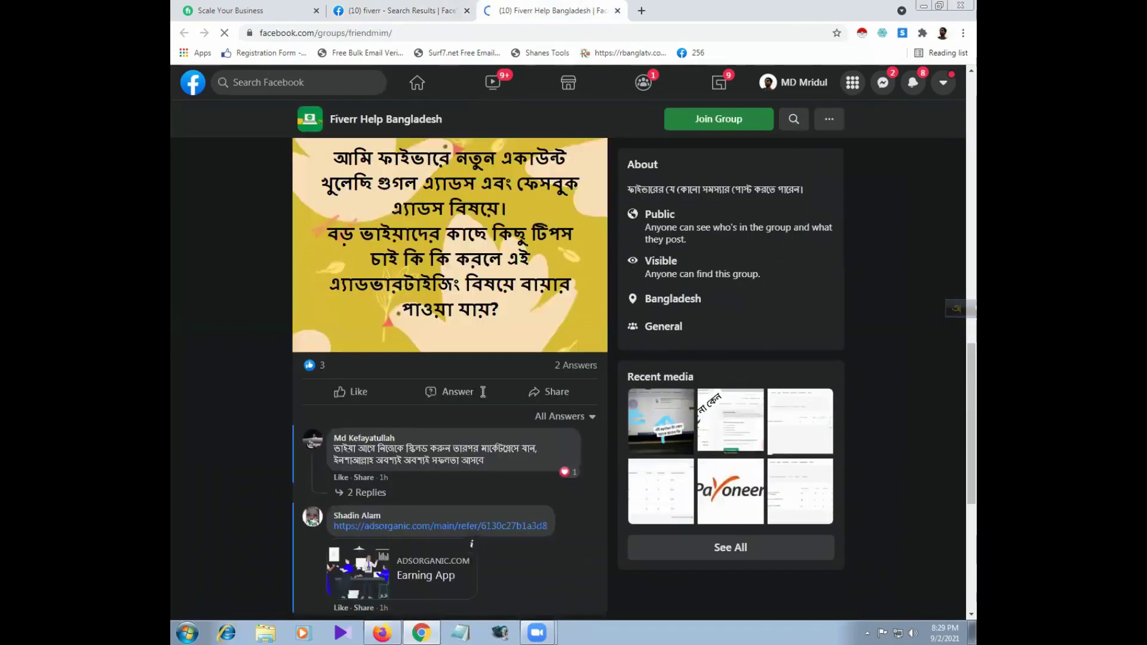
scroll(484, 397, "down", 3)
scroll(484, 398, "up", 1)
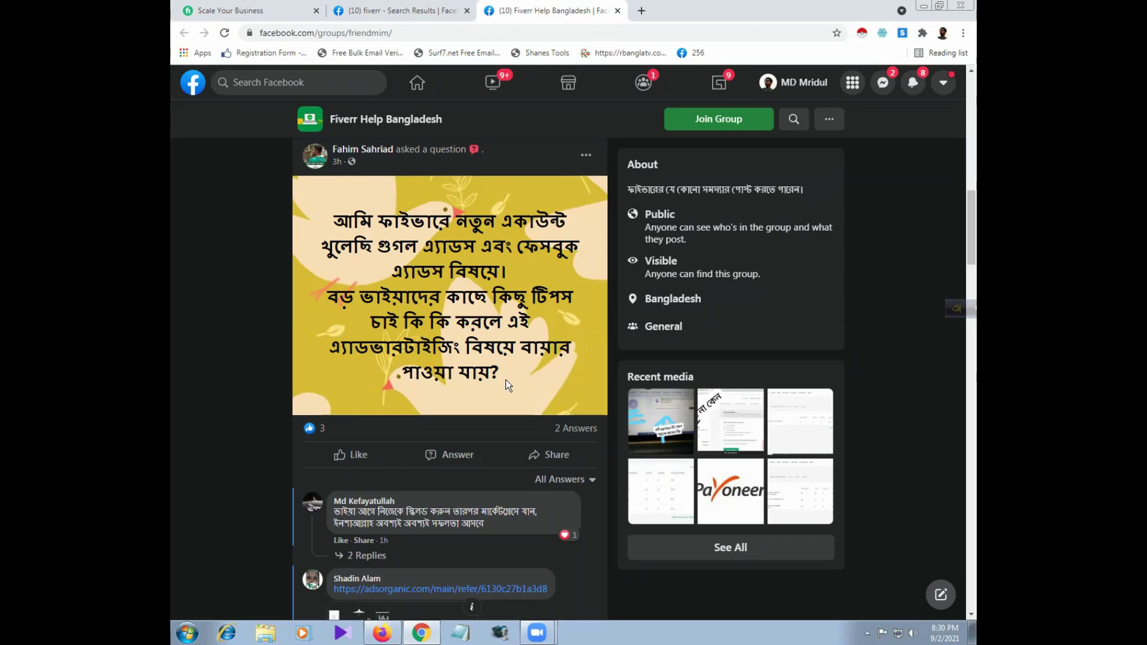
Step: Return to the Facebook search results, limit them to Pages and review the Fiverr pages and their like counts
left_click(389, 10)
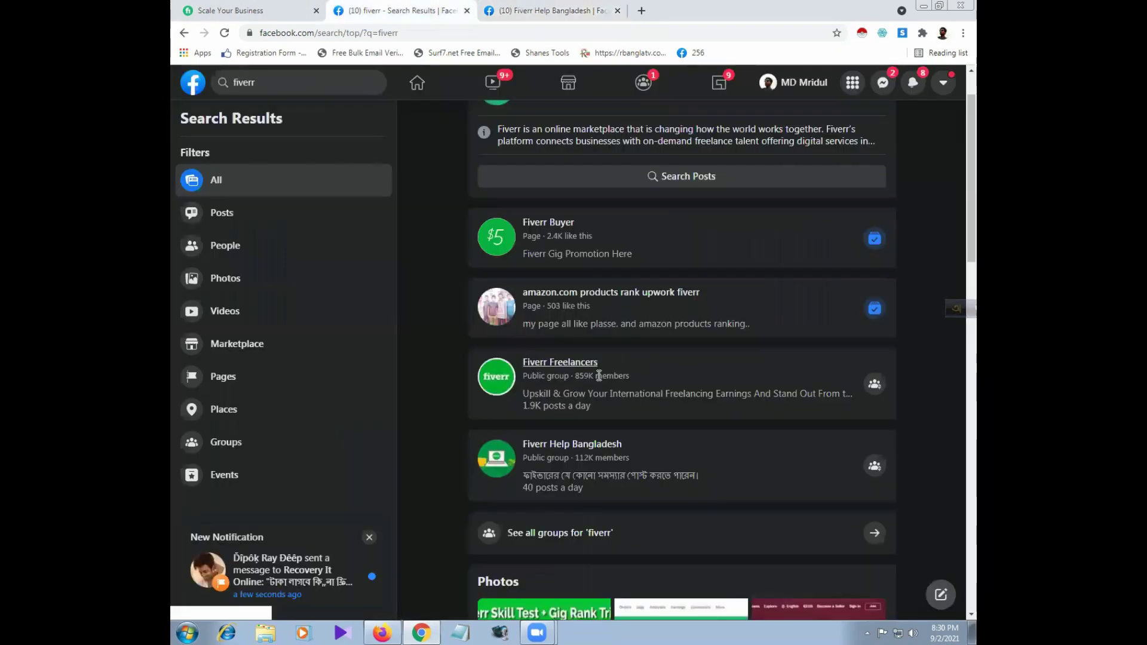
scroll(660, 440, "down", 4)
scroll(597, 430, "up", 5)
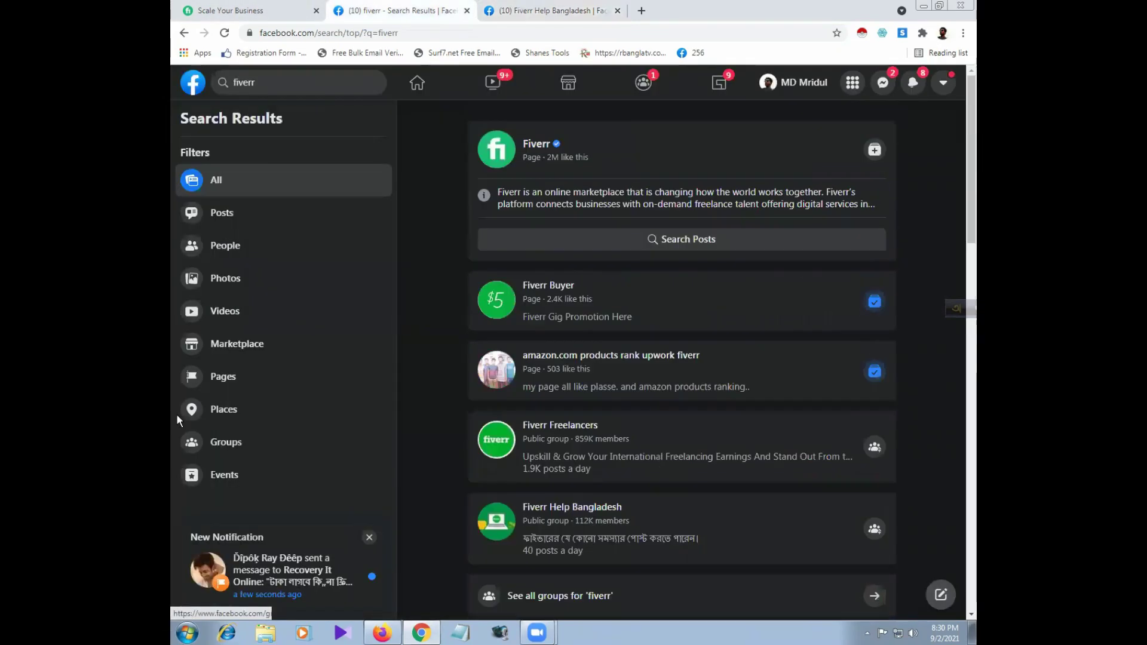
left_click(227, 375)
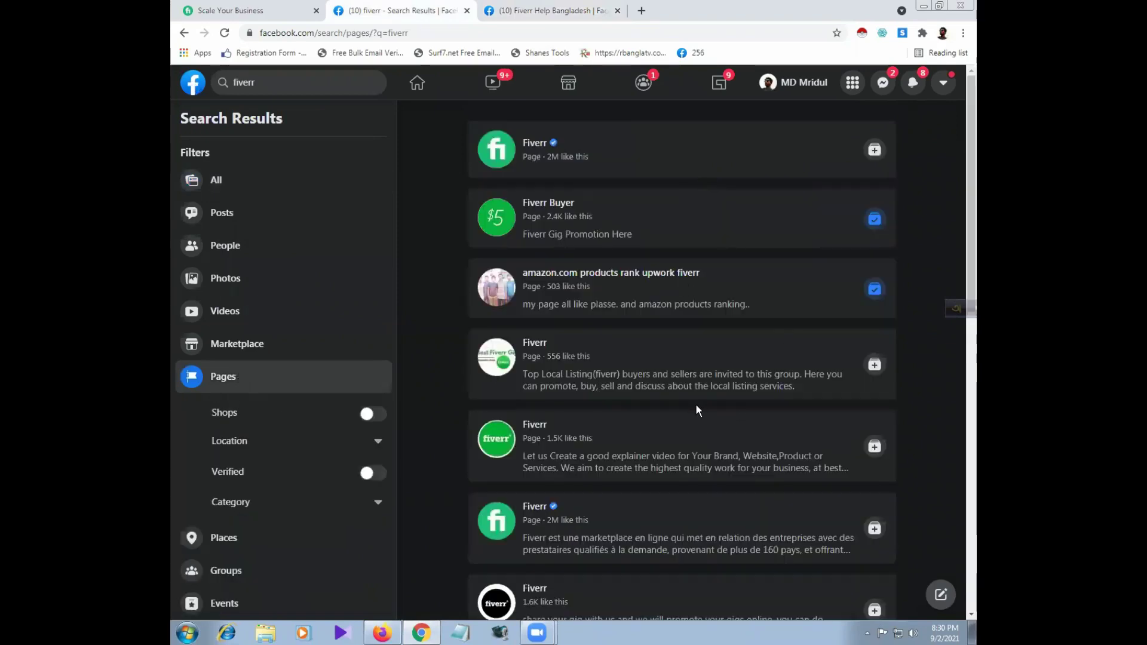
scroll(695, 403, "down", 3)
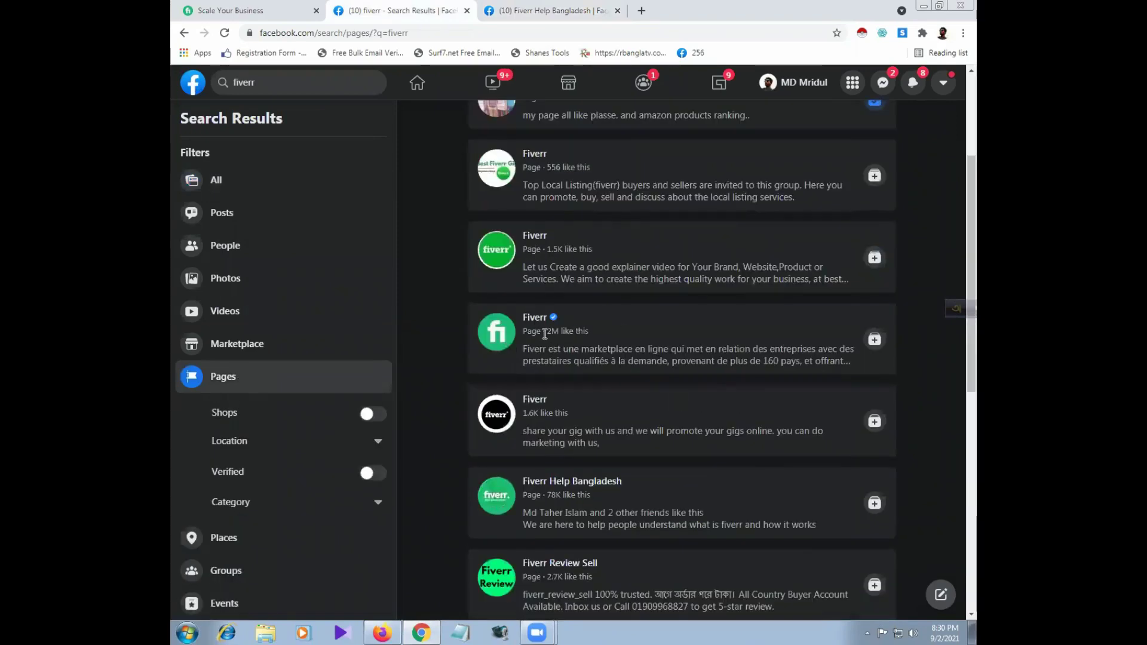
left_click_drag(545, 331, 575, 332)
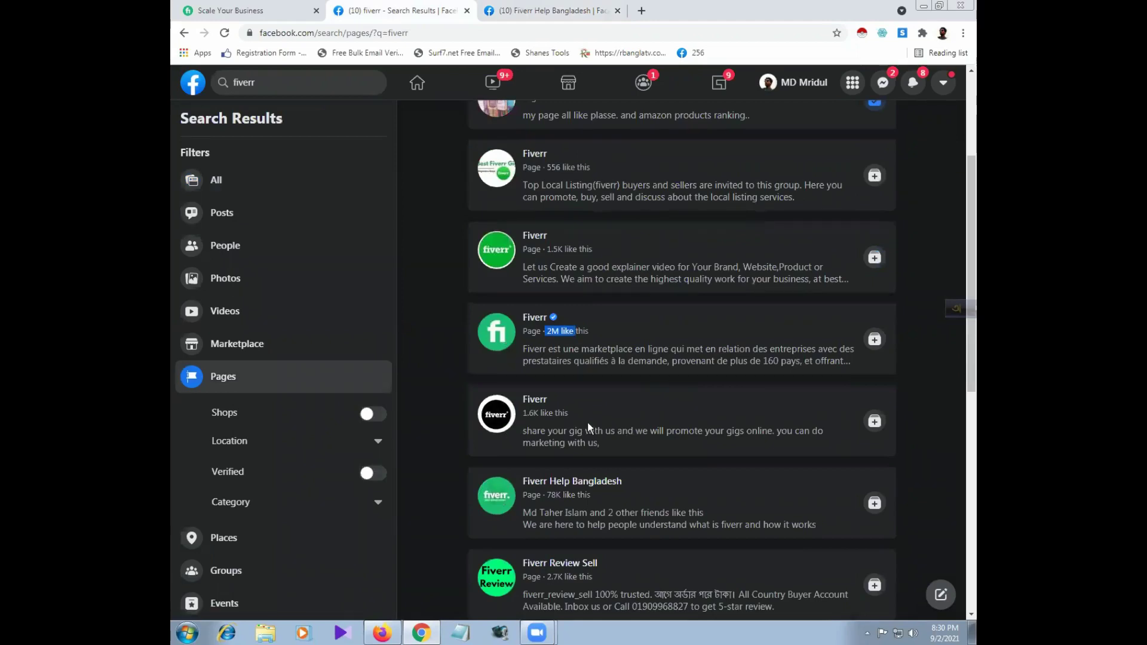
scroll(551, 370, "down", 2)
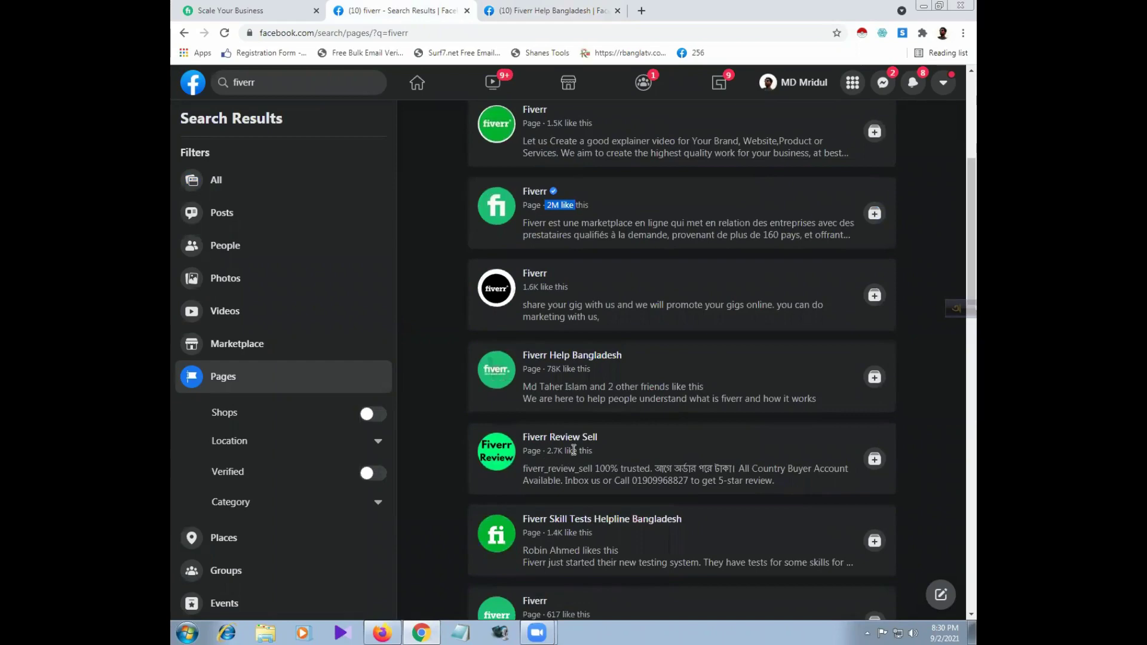
scroll(573, 449, "down", 2)
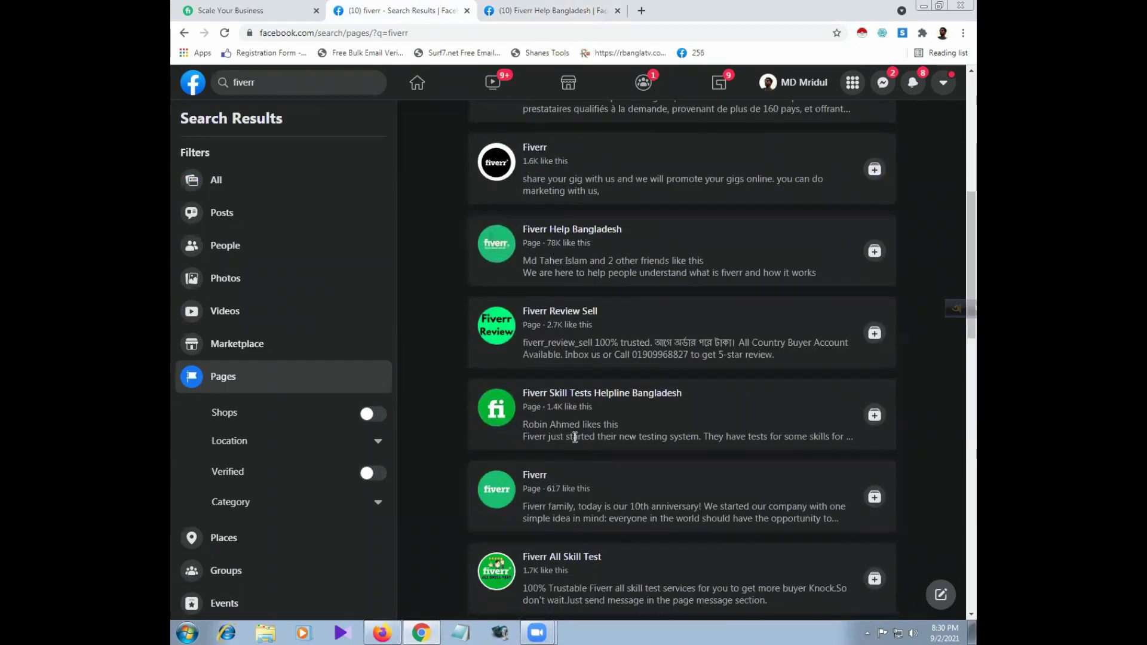
scroll(607, 479, "down", 2)
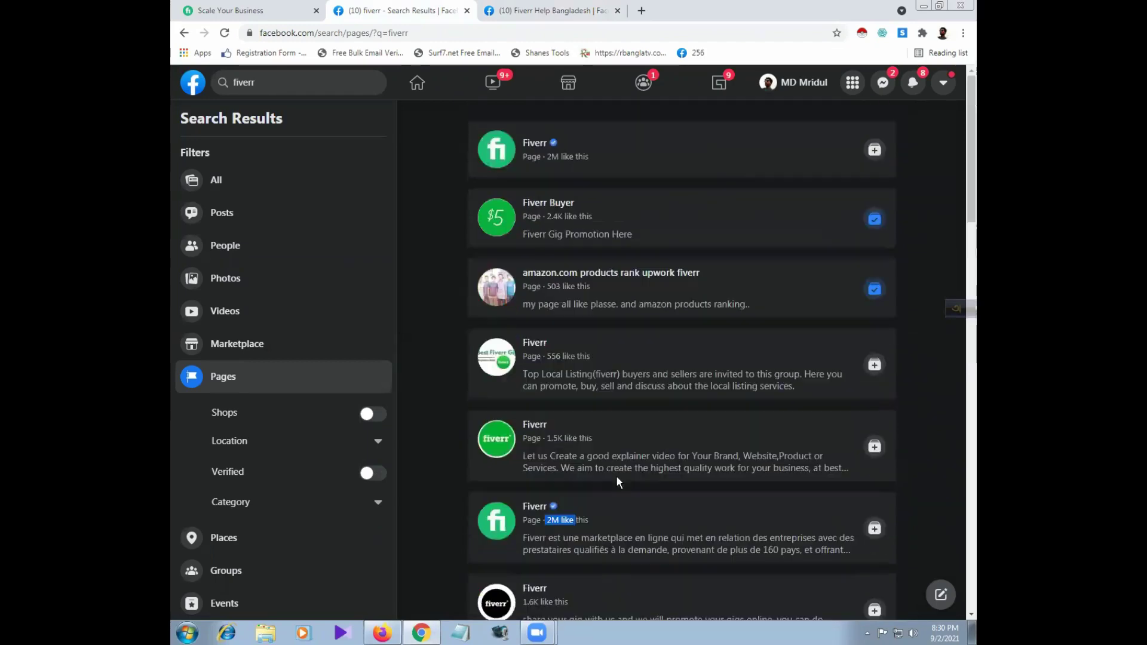
Step: Go back to the Fiverr Help Bangladesh group and read further member posts about Payoneer, gig impressions, disabled accounts and buyer requests
key("ctrl+Tab")
scroll(543, 322, "down", 4)
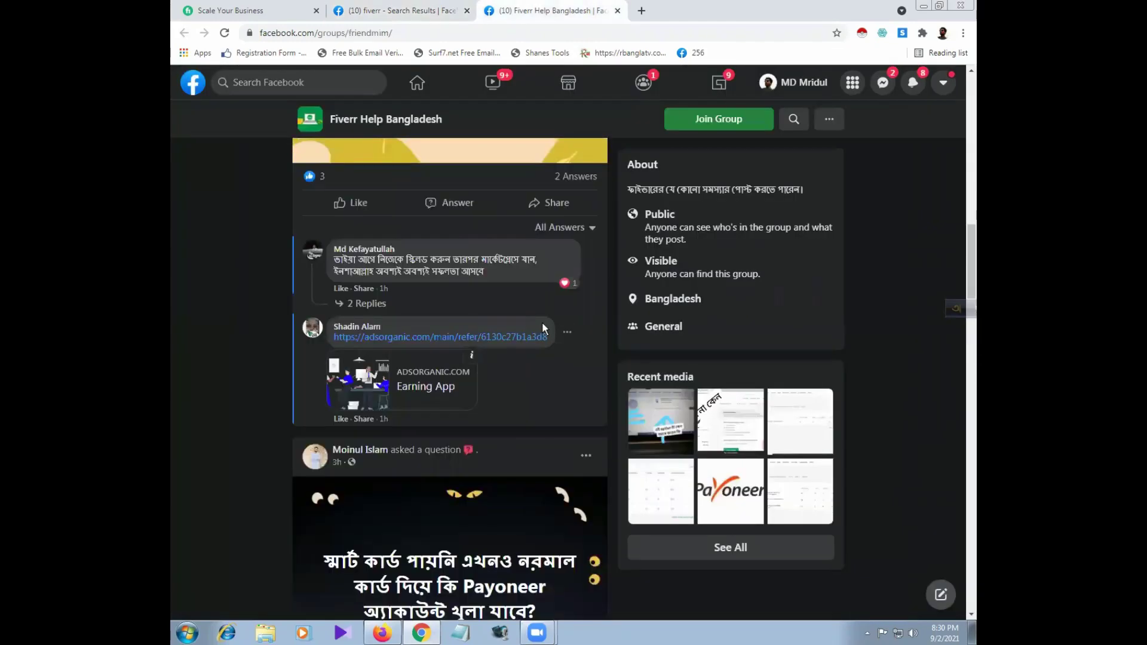
scroll(546, 325, "down", 4)
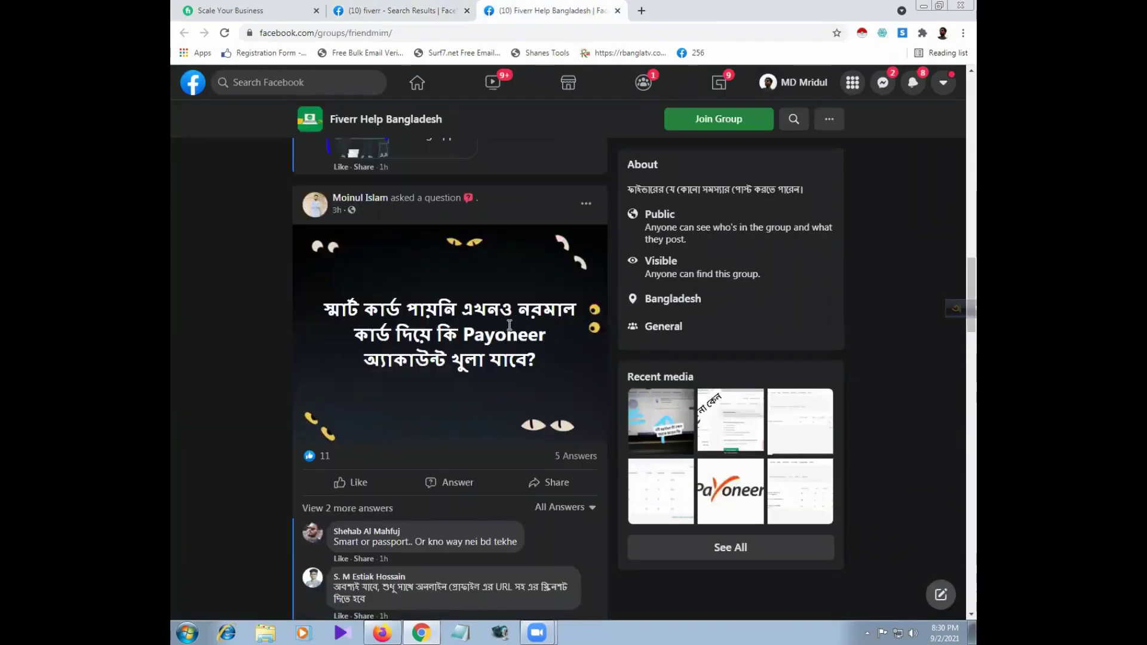
scroll(510, 324, "down", 7)
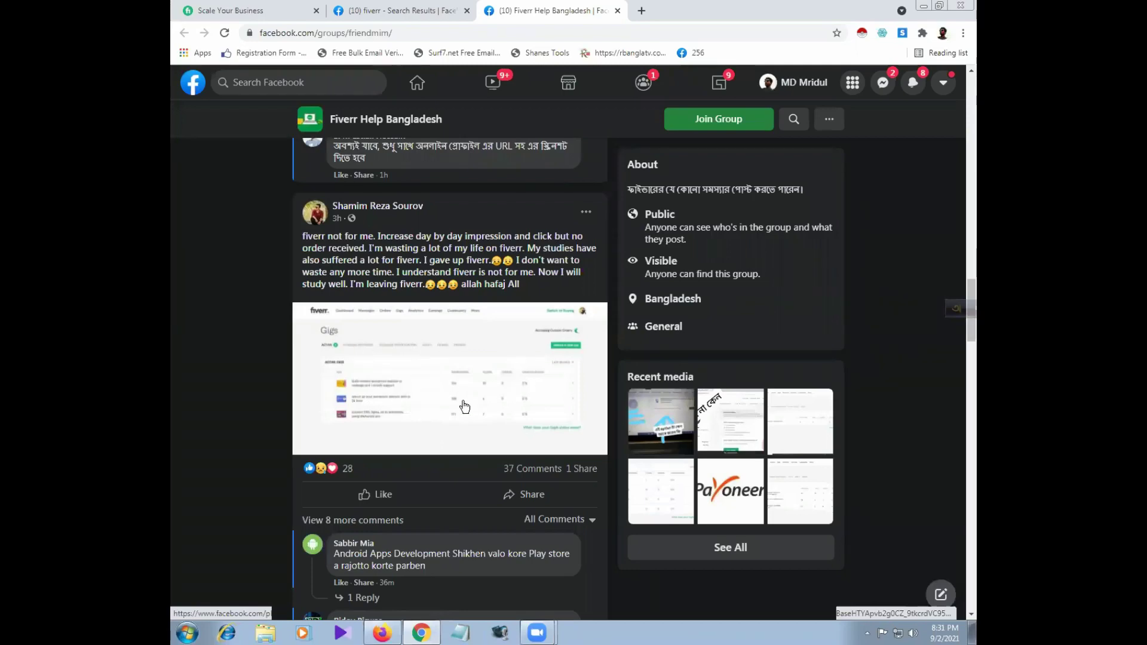
scroll(464, 405, "down", 10)
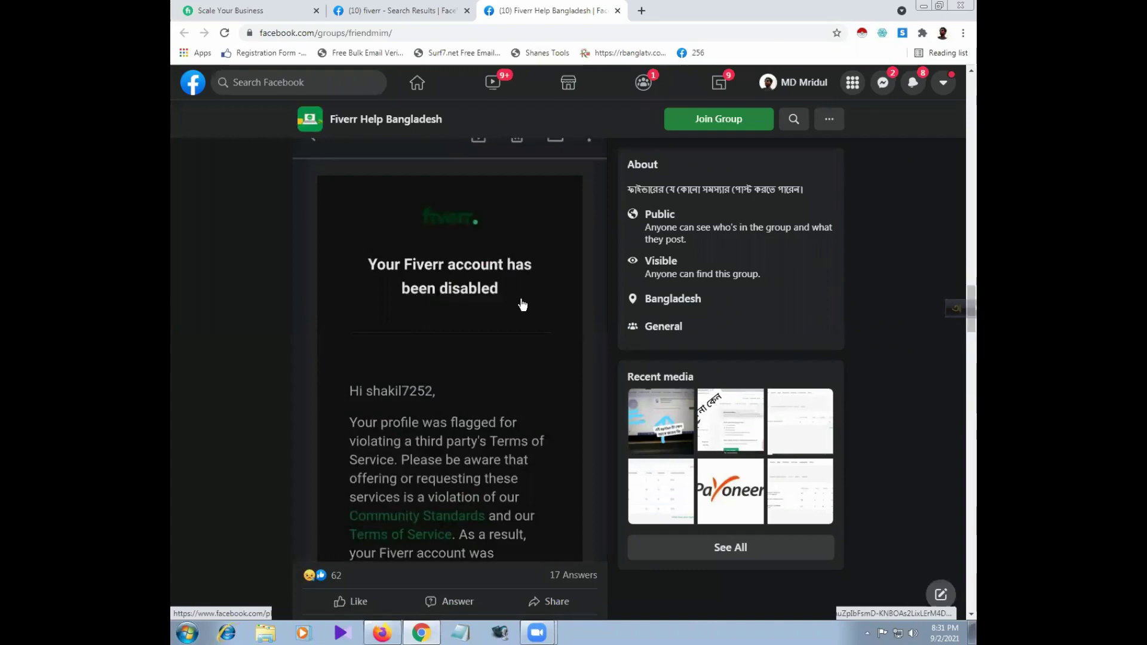
scroll(409, 376, "down", 15)
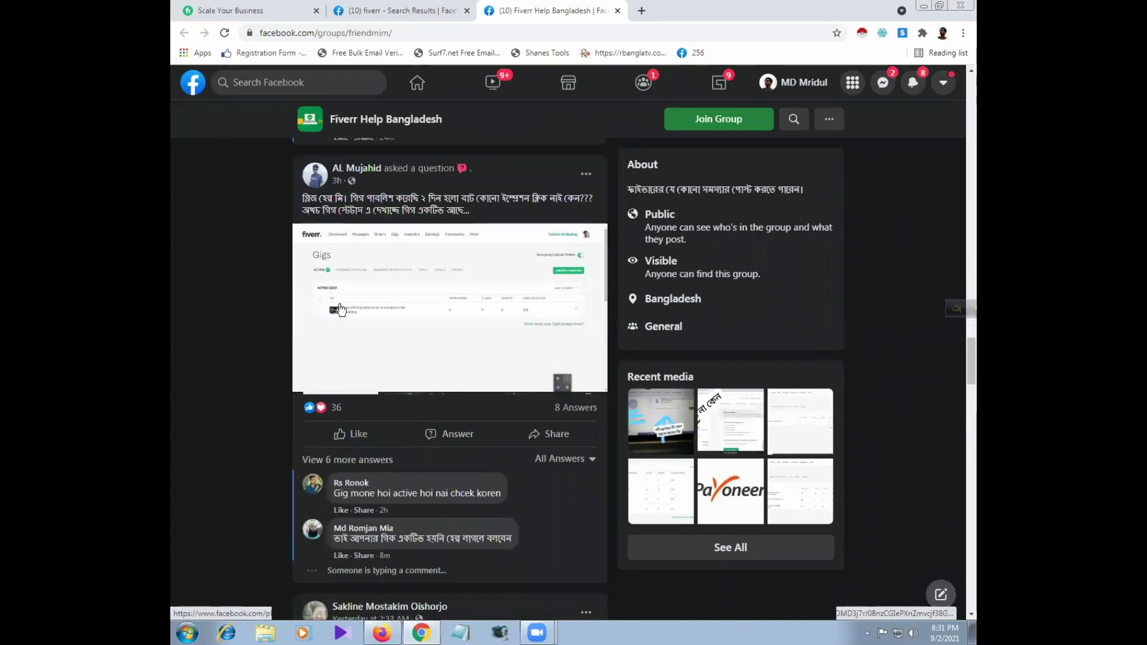
scroll(478, 430, "down", 5)
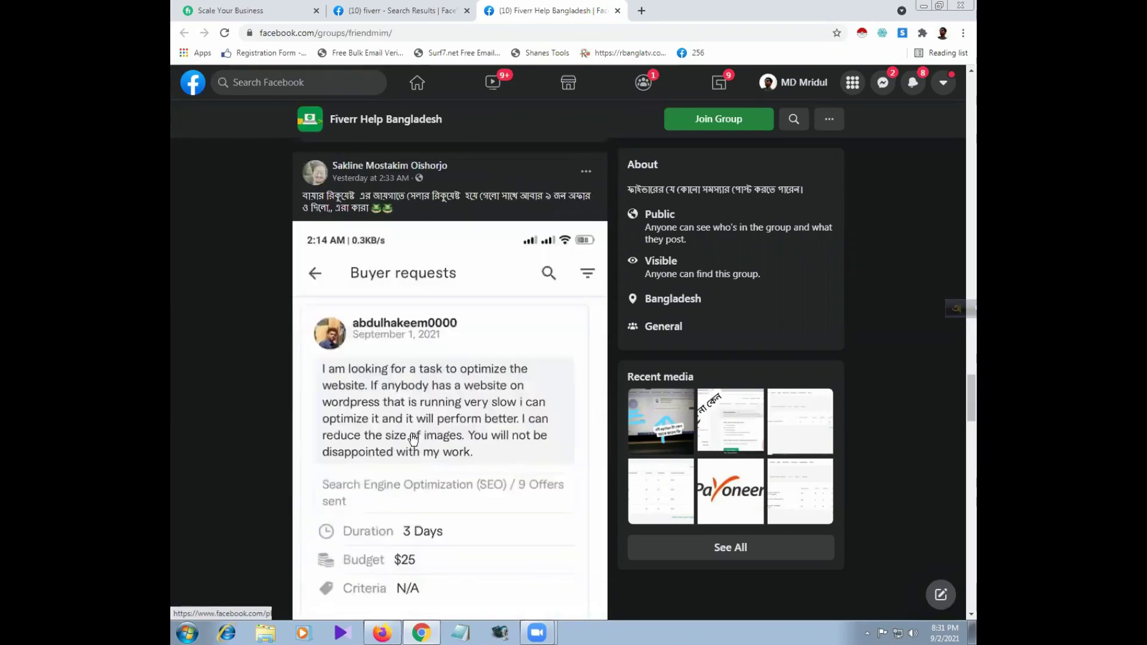
Step: Examine the group's post about a seller-style buyer request, its comments, and the neighbouring posts on gig impressions and a flagged account
scroll(413, 440, "down", 5)
scroll(410, 365, "up", 3)
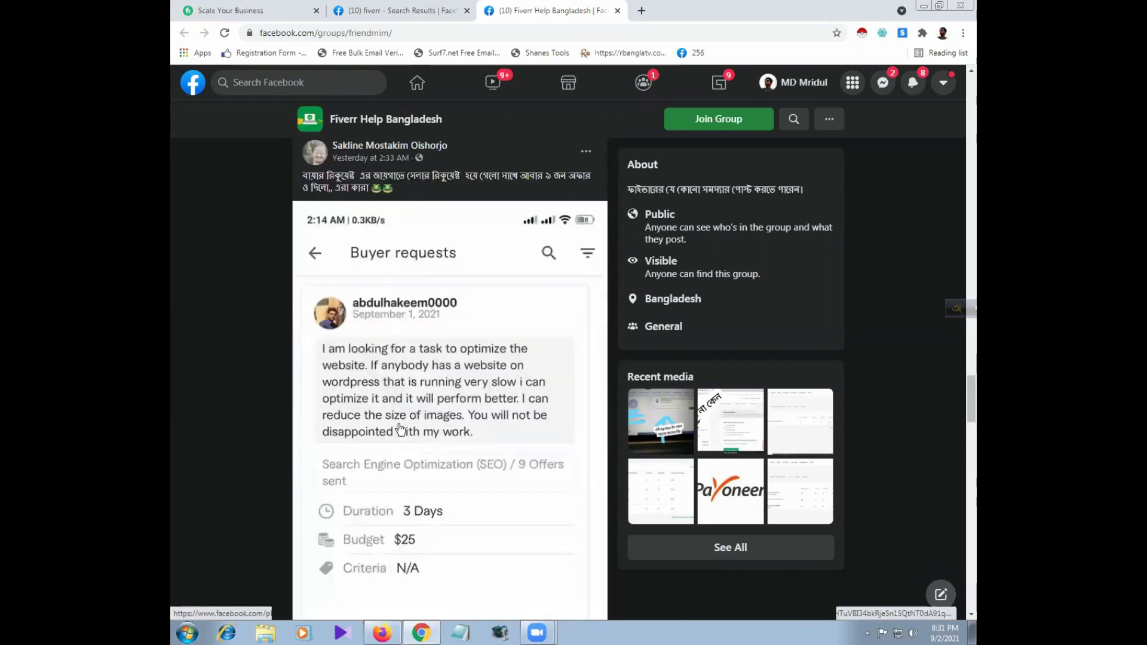
scroll(383, 376, "down", 7)
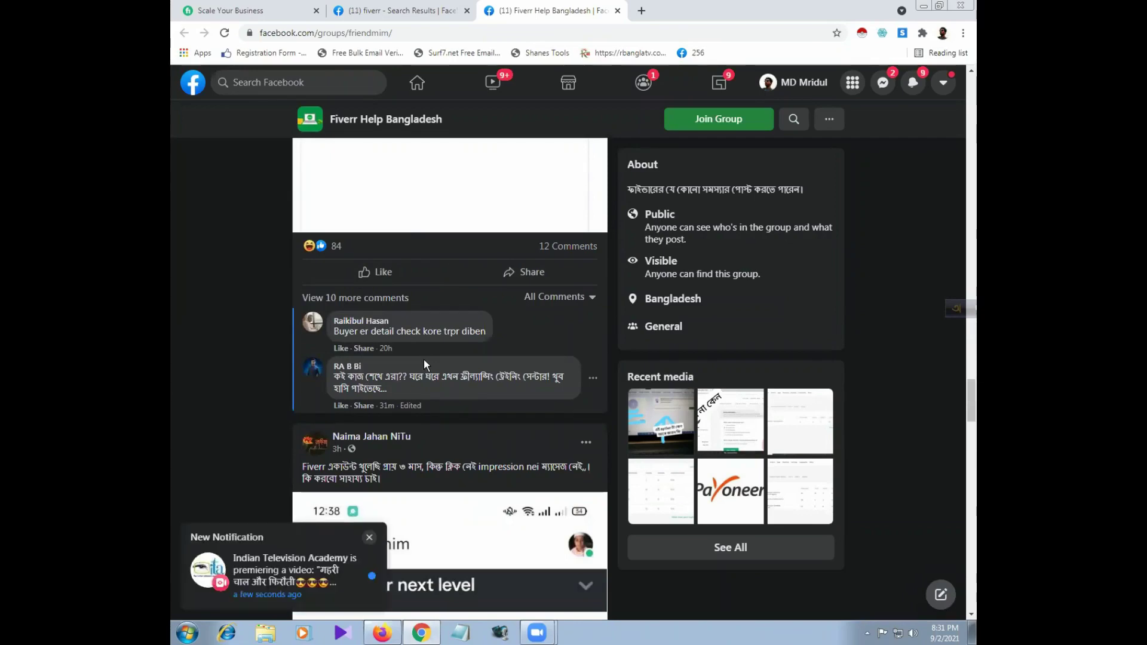
scroll(509, 524, "down", 15)
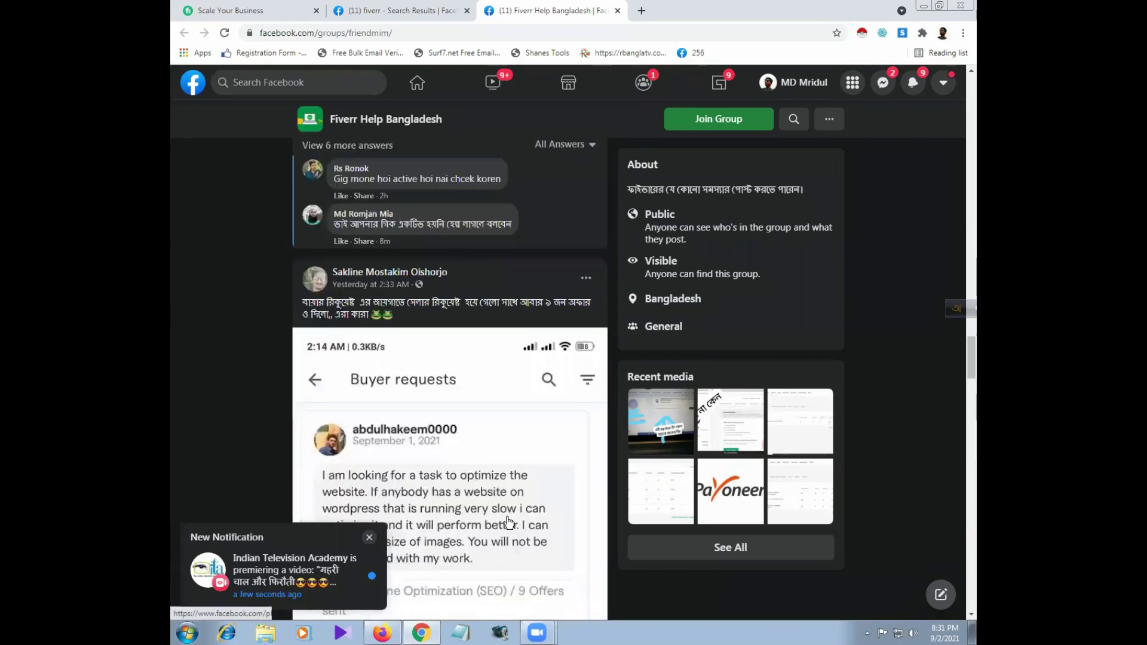
scroll(509, 523, "up", 6)
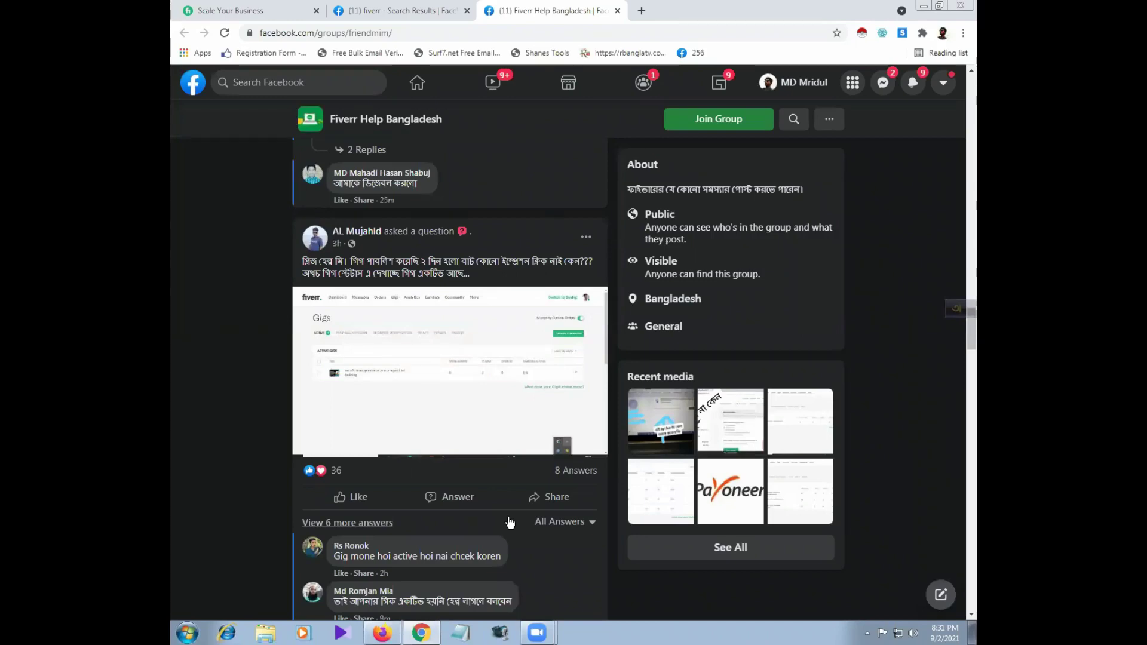
scroll(553, 530, "up", 6)
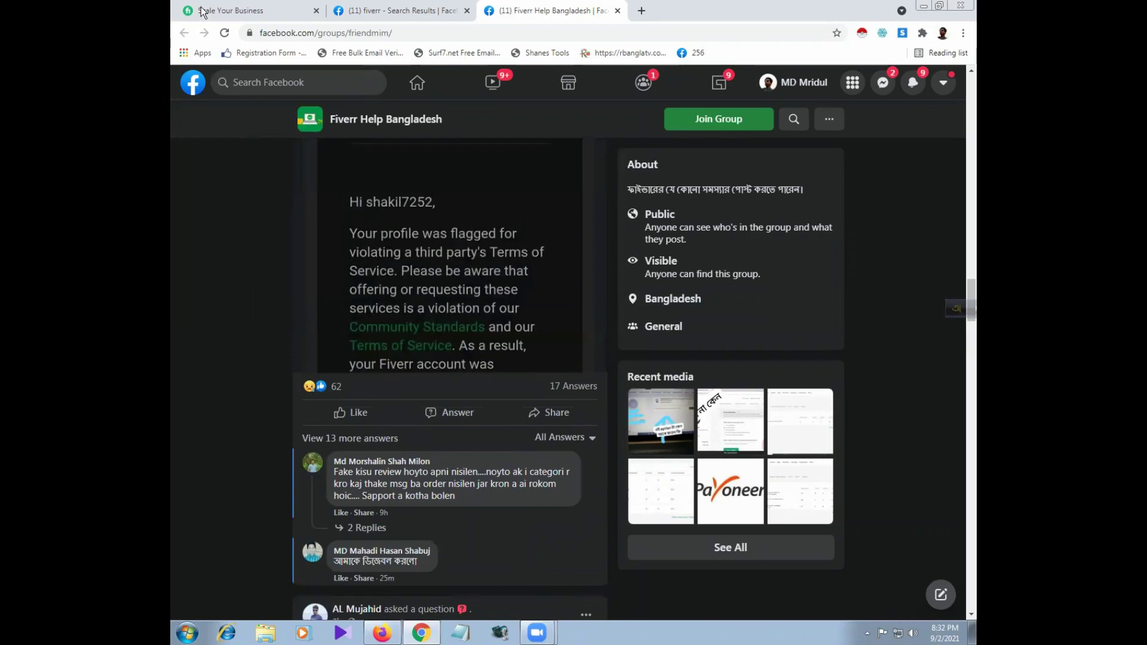
Step: Switch back to Fiverr, open Buyer Requests and compare the active requests with the sent offers
key("ctrl+1")
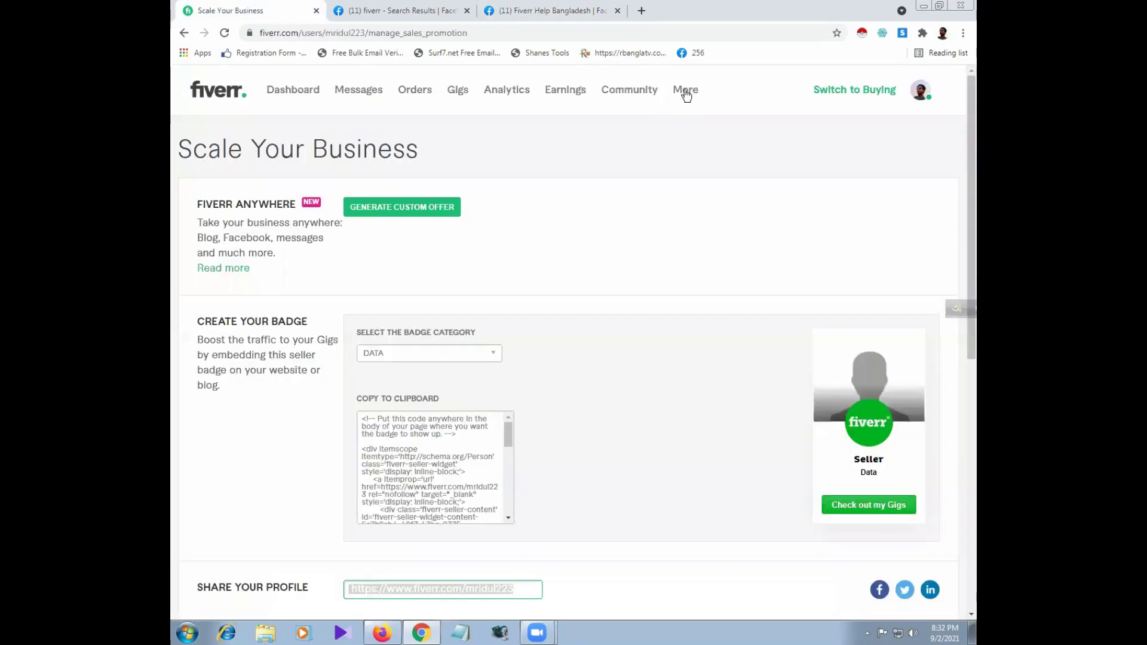
mouse_move(685, 95)
left_click(668, 127)
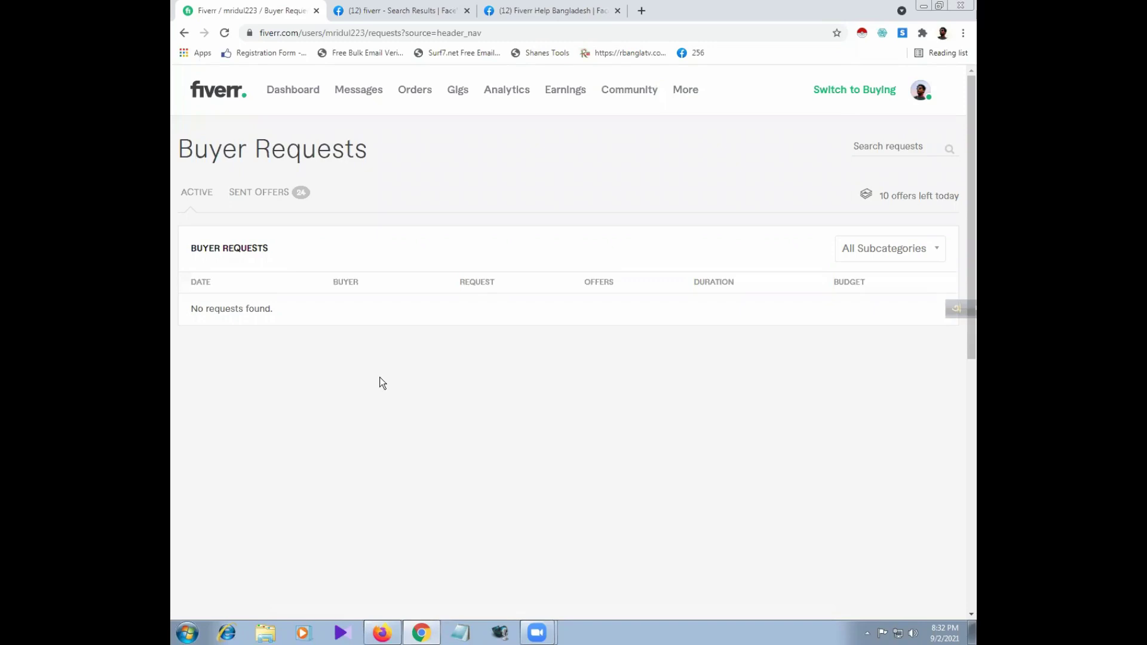
left_click(281, 190)
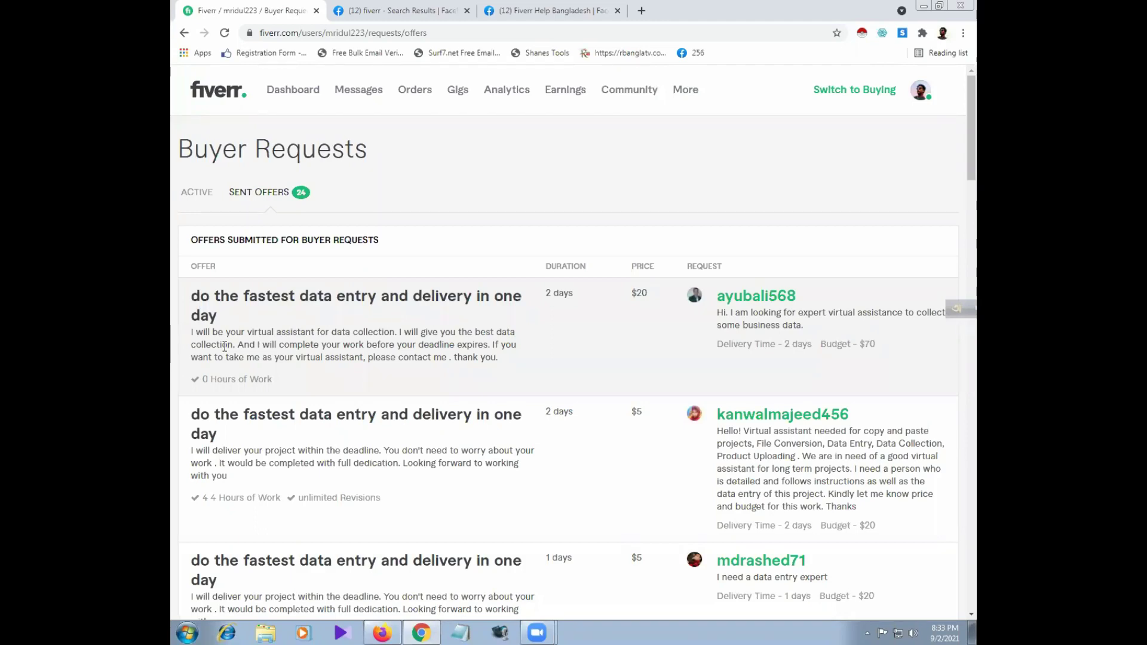
left_click(204, 195)
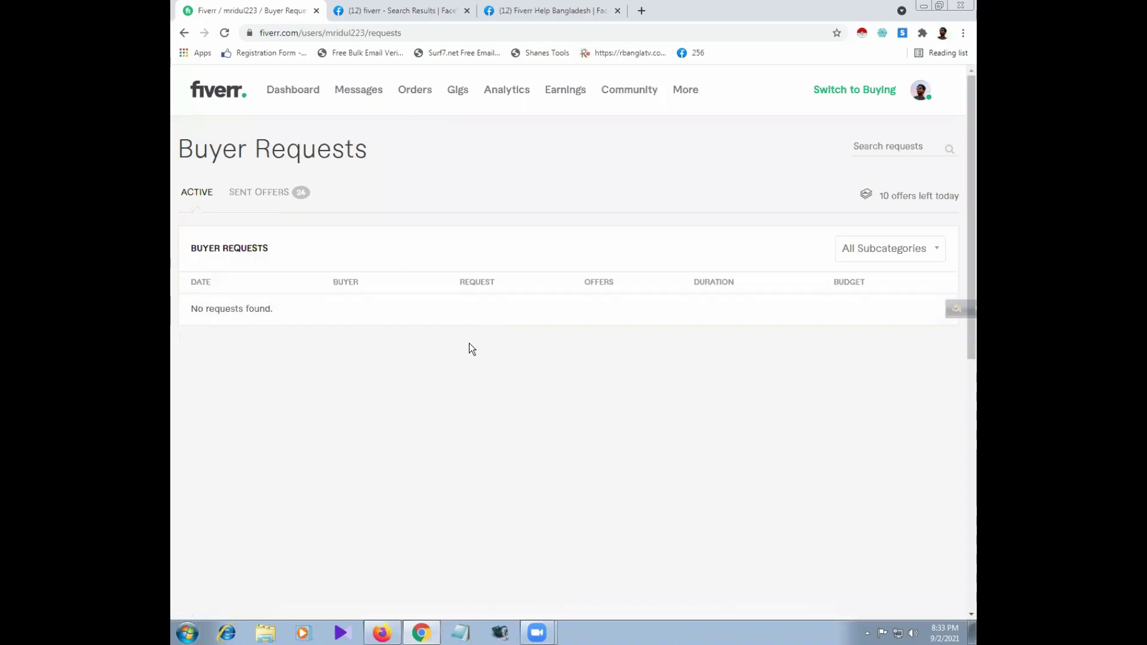
left_click(268, 191)
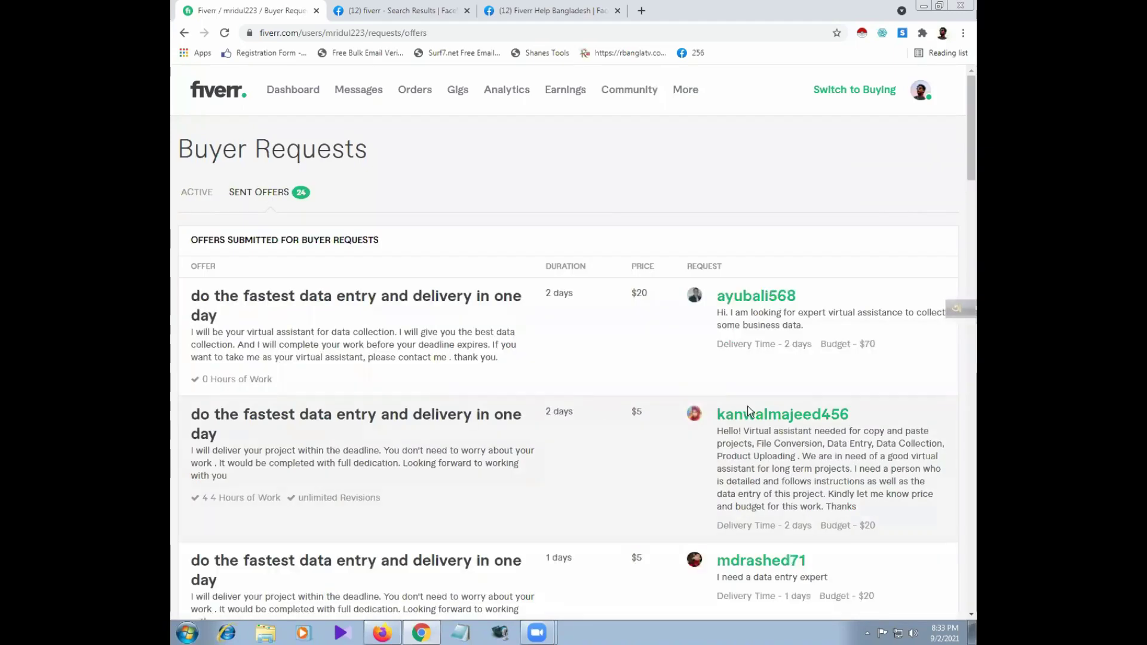
Step: Examine the sent offers, comparing the buyers' request texts and budgets with the offer descriptions and prices, down to the list's end
left_click_drag(729, 431, 858, 517)
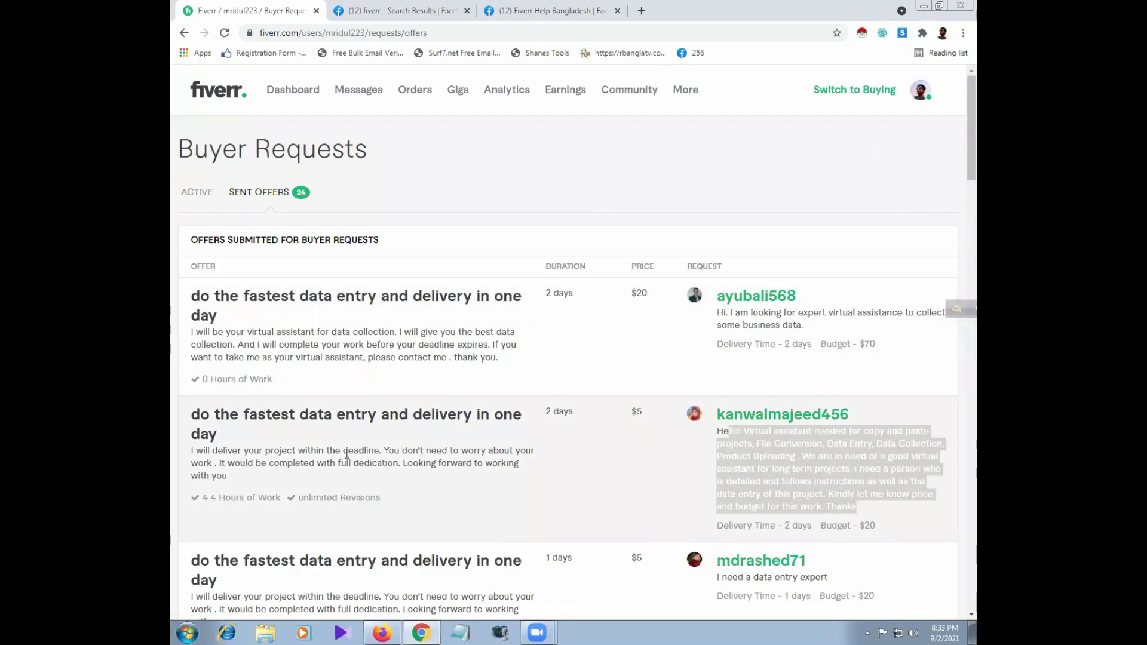
left_click_drag(232, 451, 249, 481)
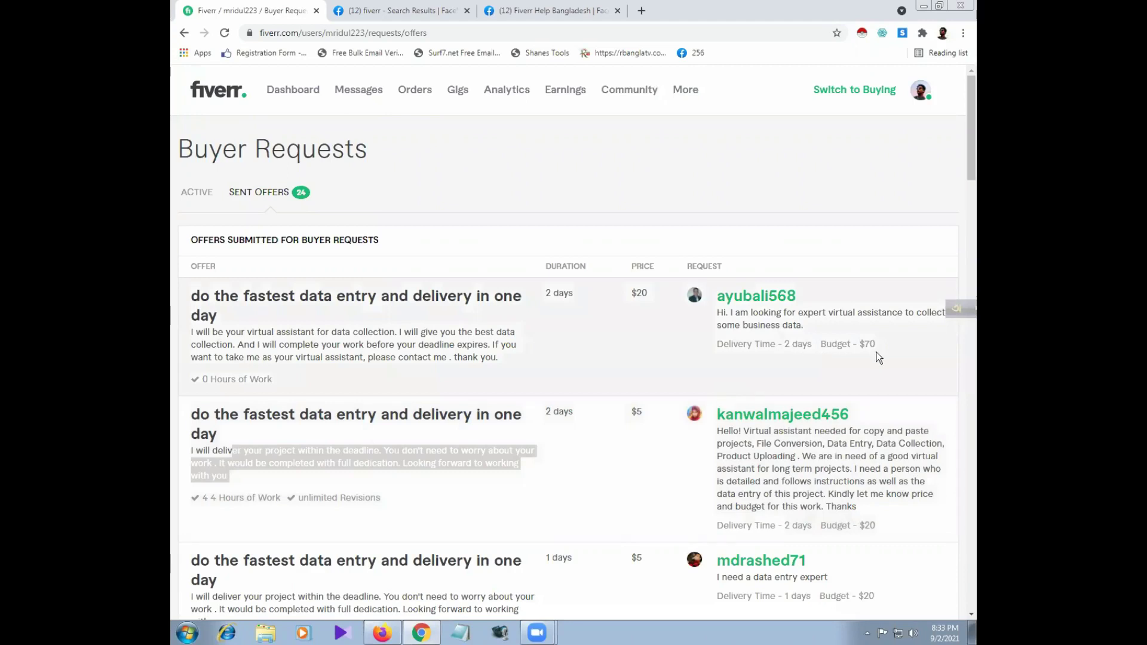
left_click_drag(876, 344, 862, 345)
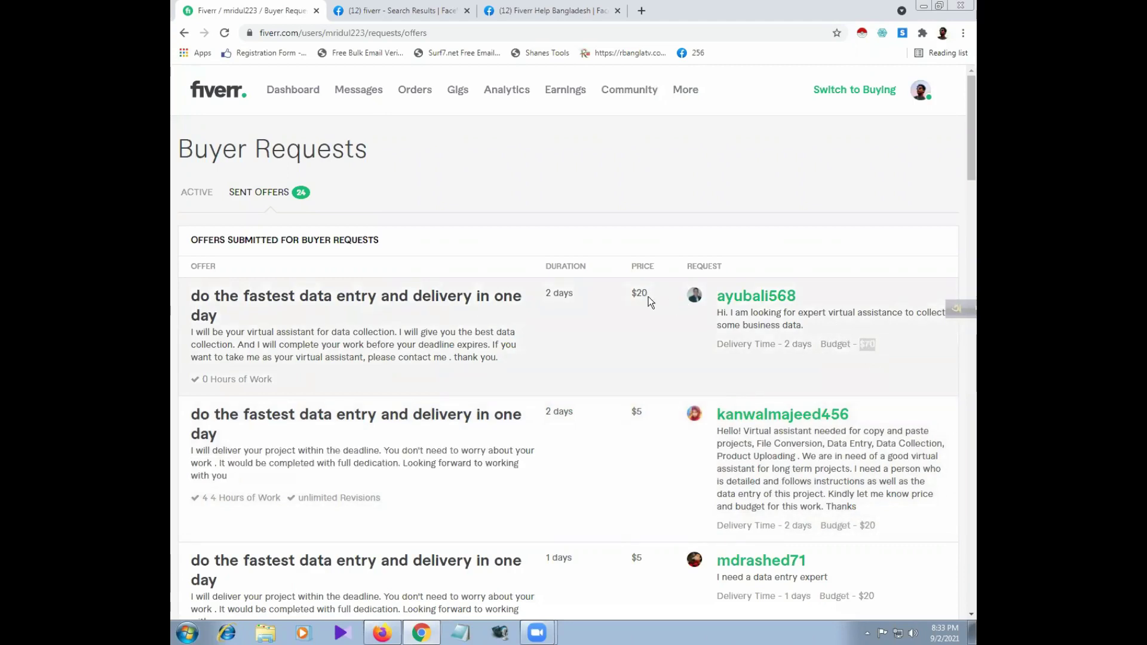
left_click_drag(647, 296, 636, 295)
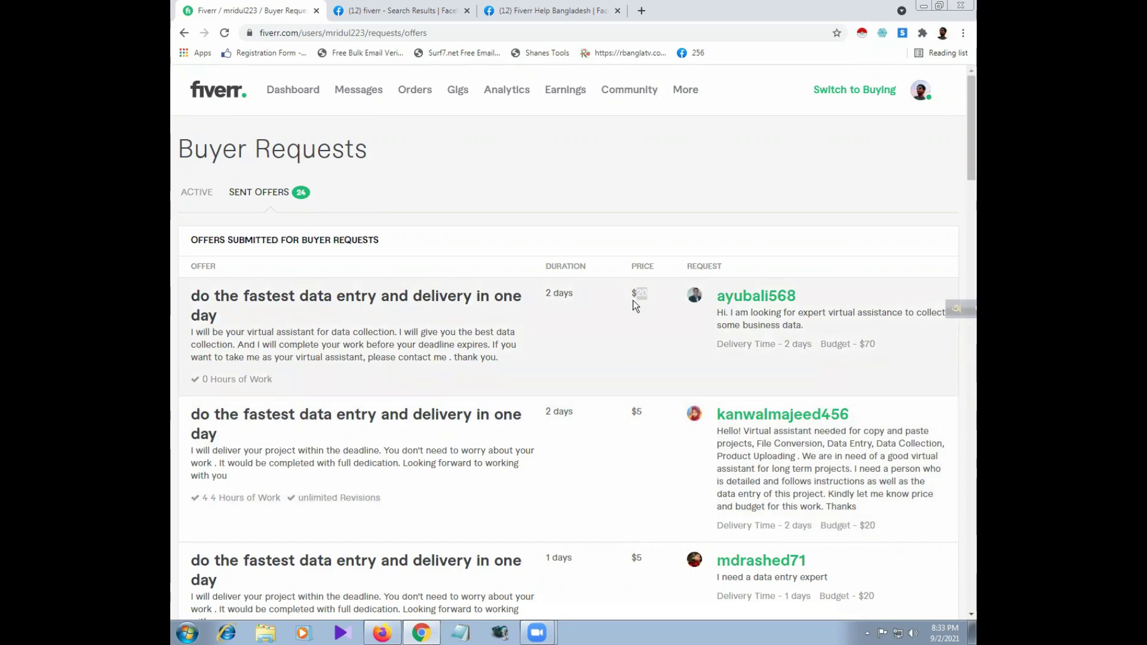
scroll(633, 300, "down", 10)
scroll(625, 306, "down", 5)
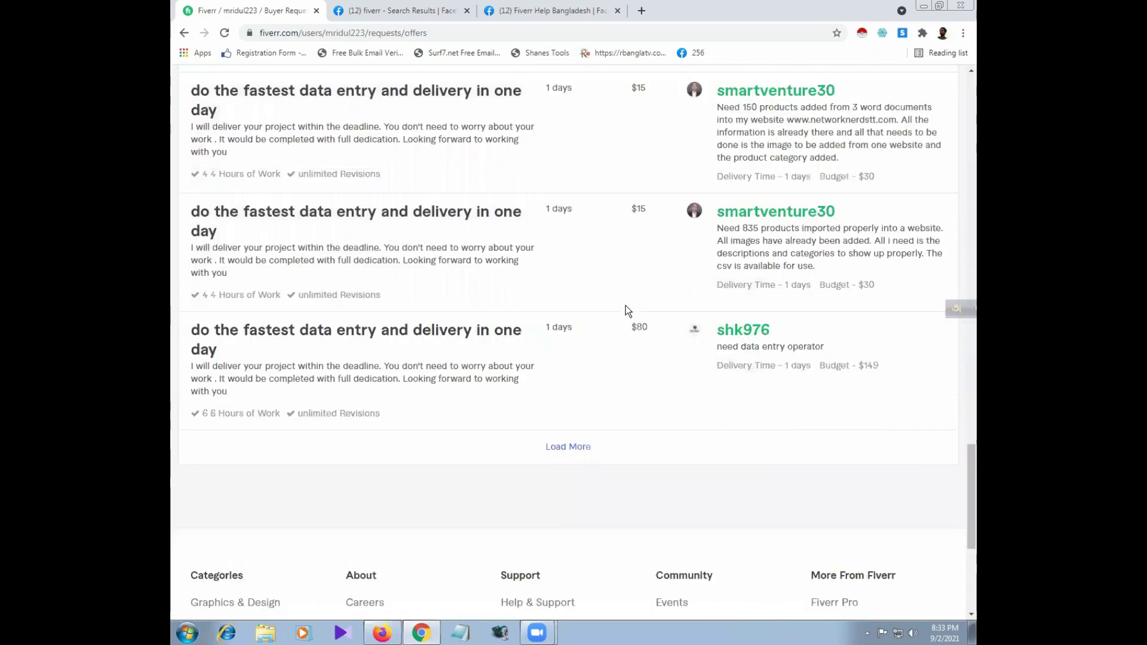
scroll(625, 306, "up", 5)
scroll(626, 306, "up", 5)
scroll(626, 305, "up", 4)
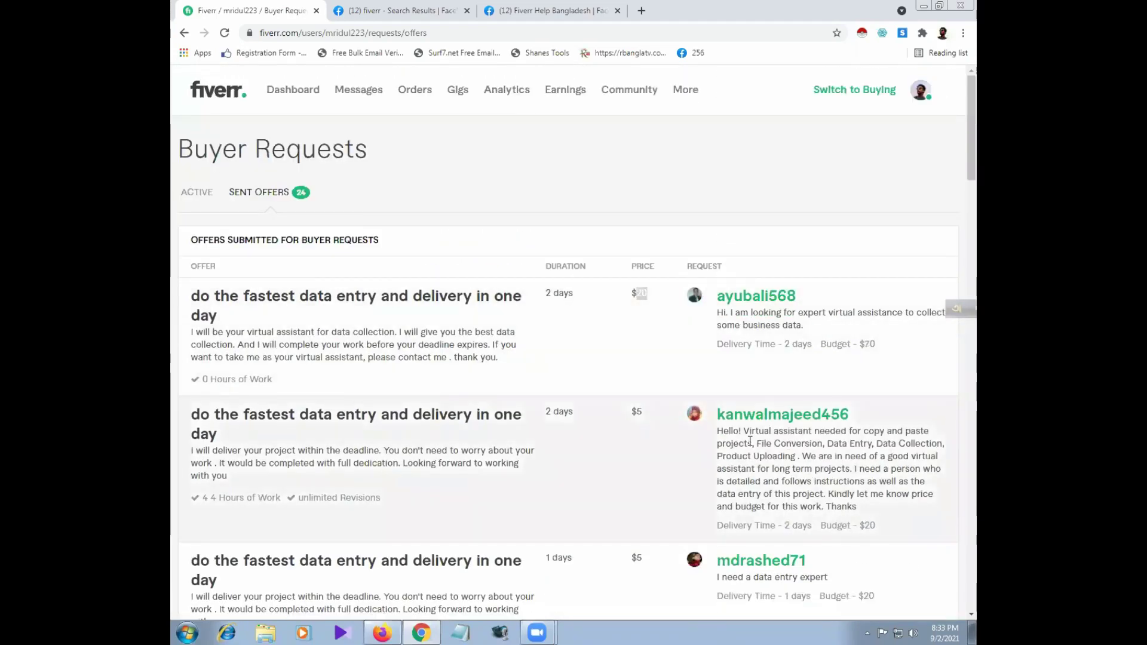
Step: Return to the active buyer requests and check how many offers remain for the day
left_click(201, 193)
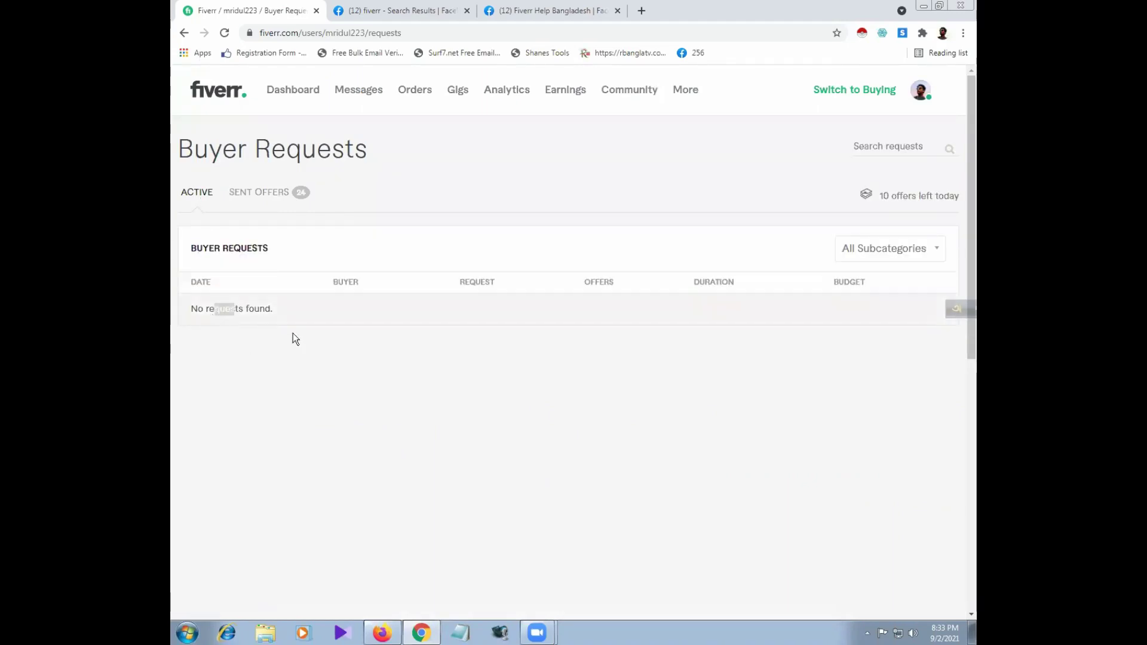
scroll(412, 254, "down", 5)
scroll(603, 422, "up", 5)
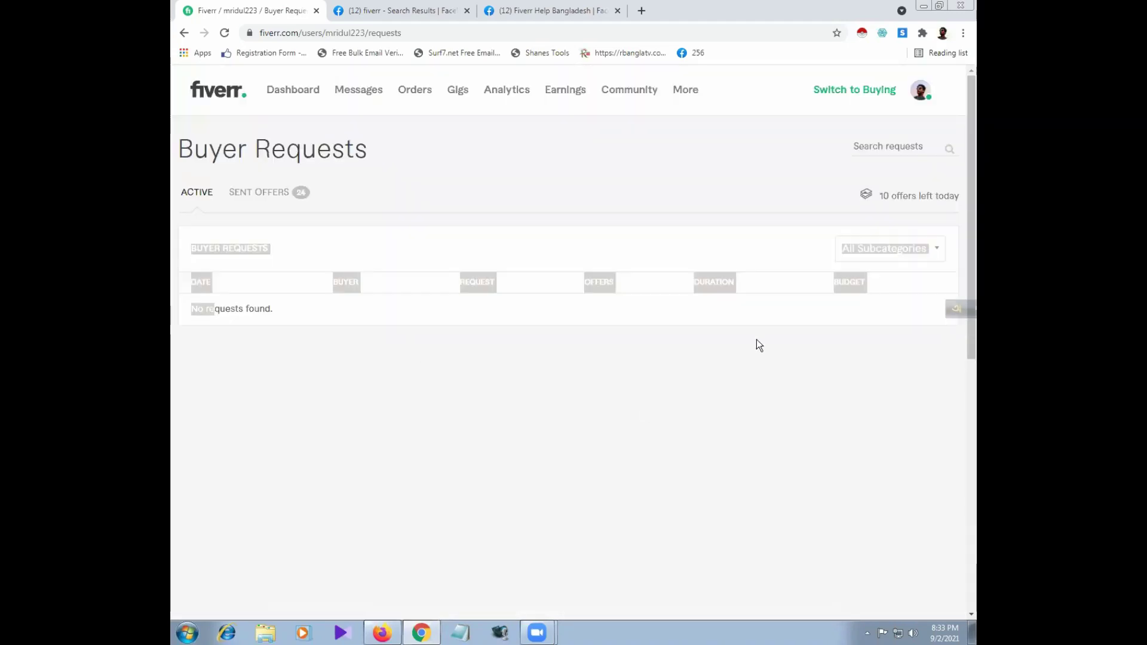
left_click_drag(881, 199, 959, 192)
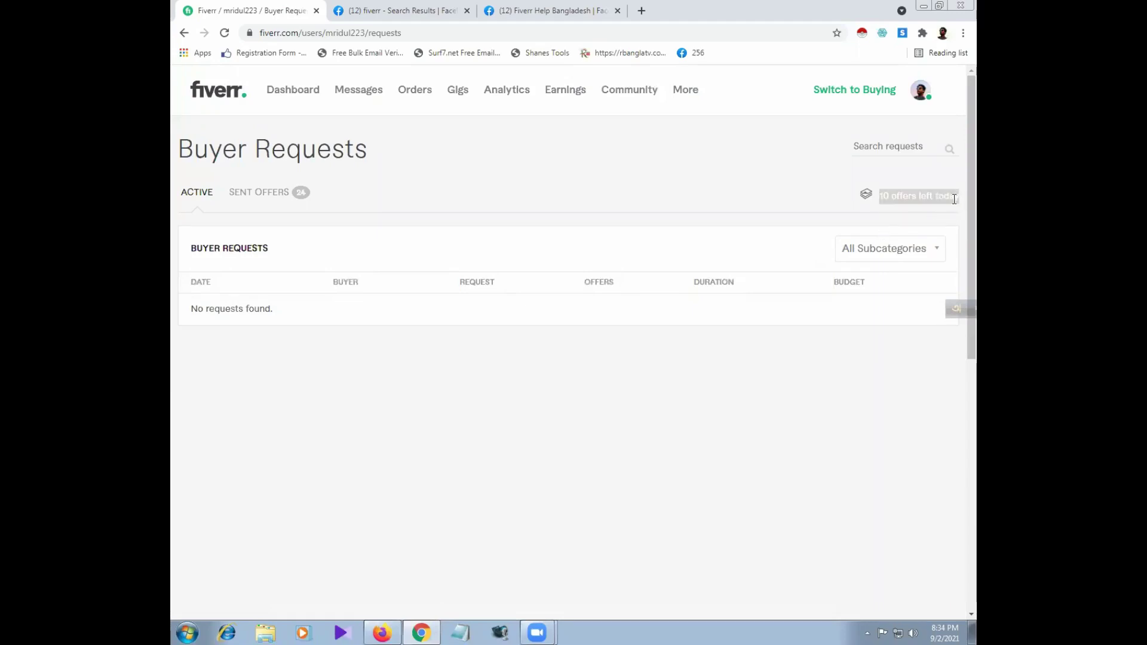
scroll(767, 236, "down", 1)
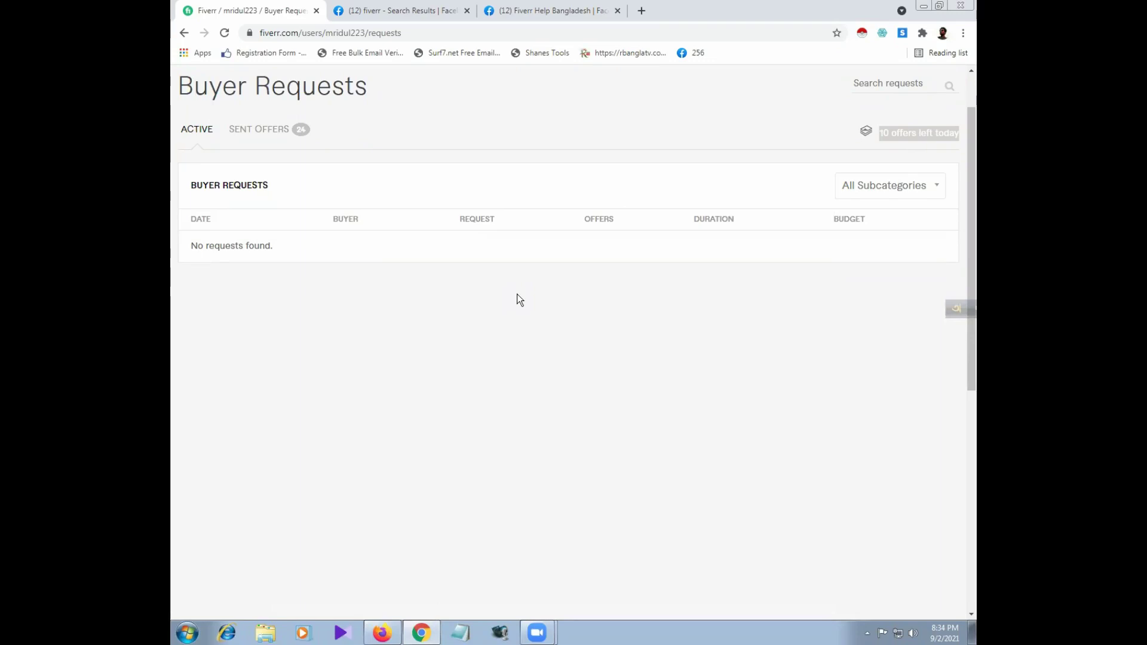
scroll(515, 295, "up", 1)
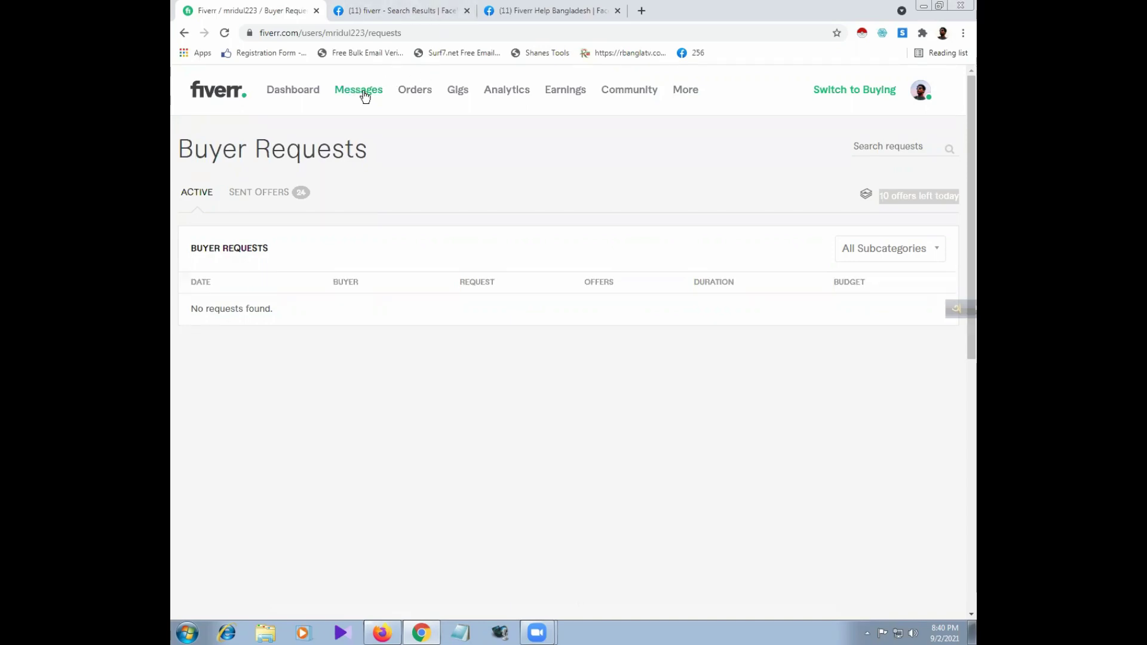
Step: Look over the Fiverr message notifications and open the Earnings page to view its withdrawal options
mouse_move(363, 98)
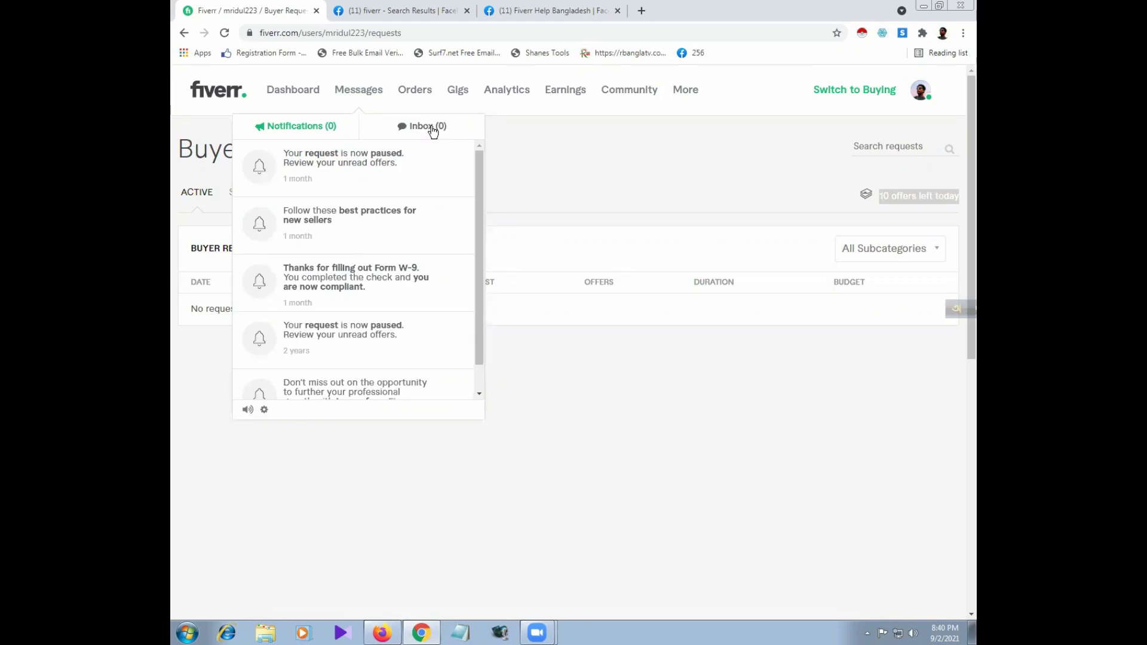
left_click(579, 139)
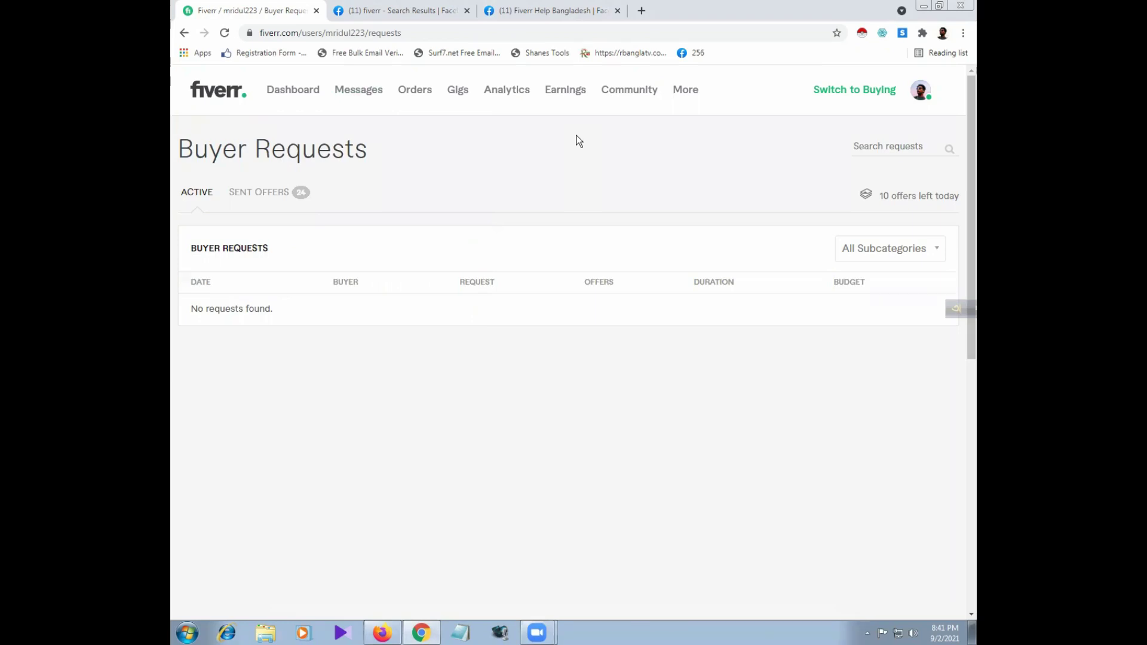
left_click(561, 90)
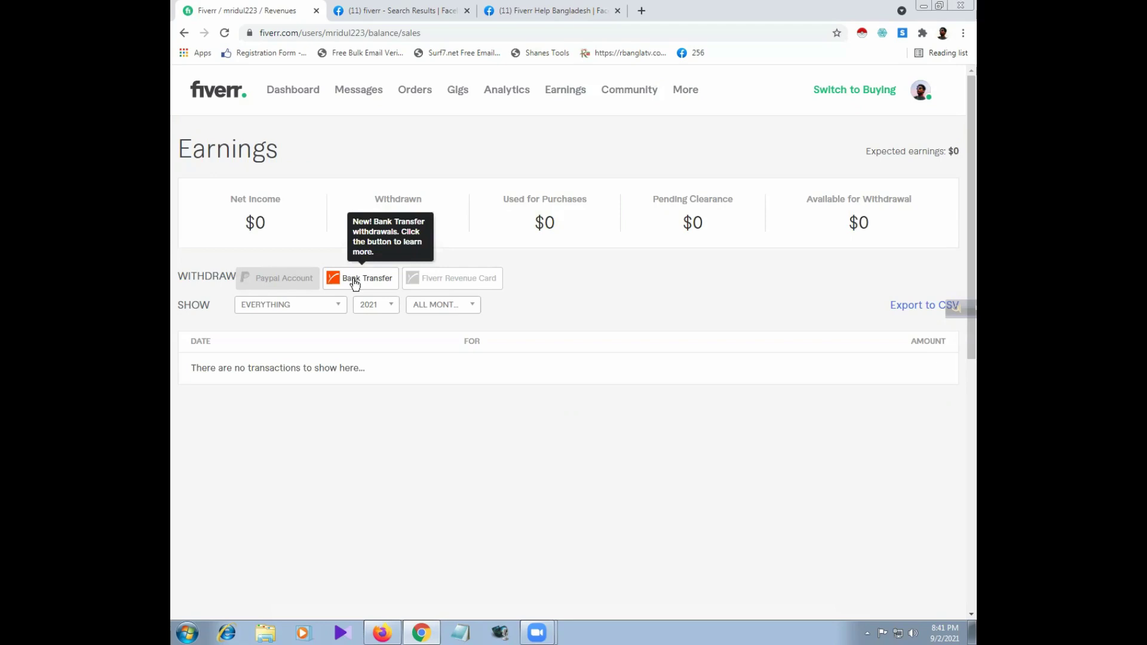
Step: Open YouTube in a separate tab and search for "how to create skrill account bangla"
left_click(643, 11)
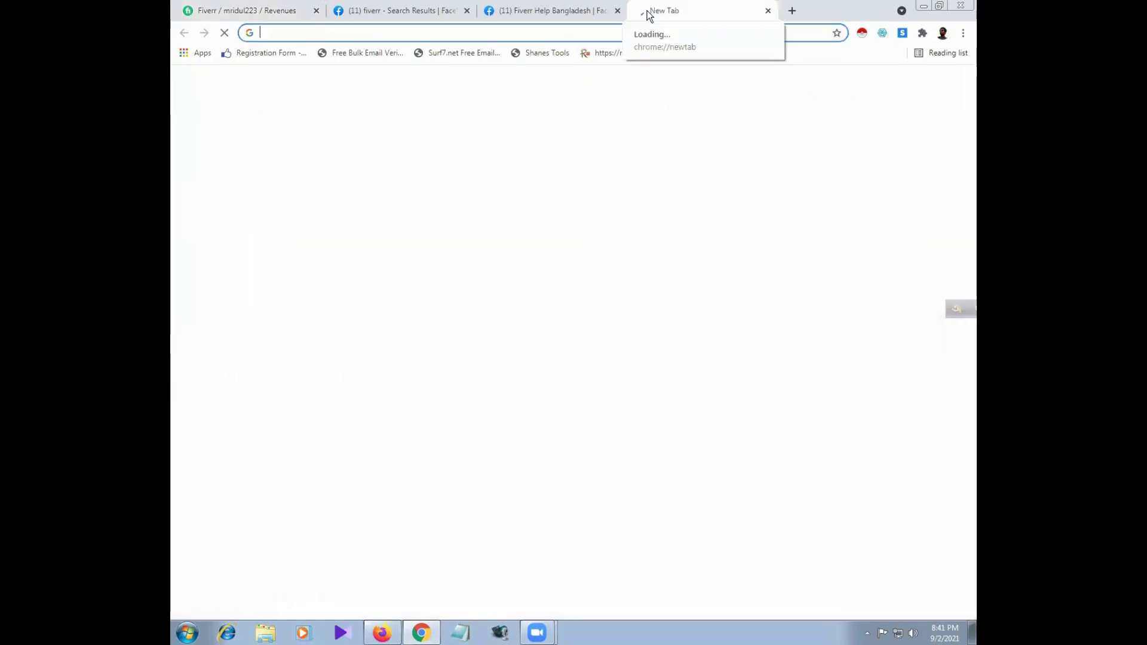
type("y")
key("Return")
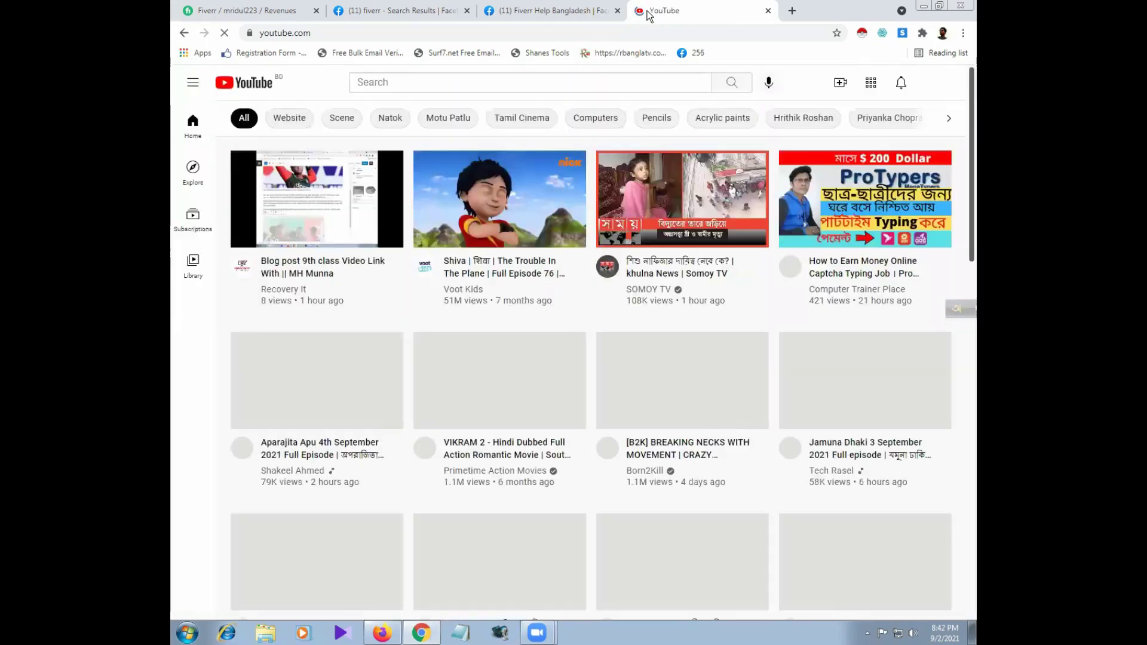
left_click(390, 79)
type("hopw to")
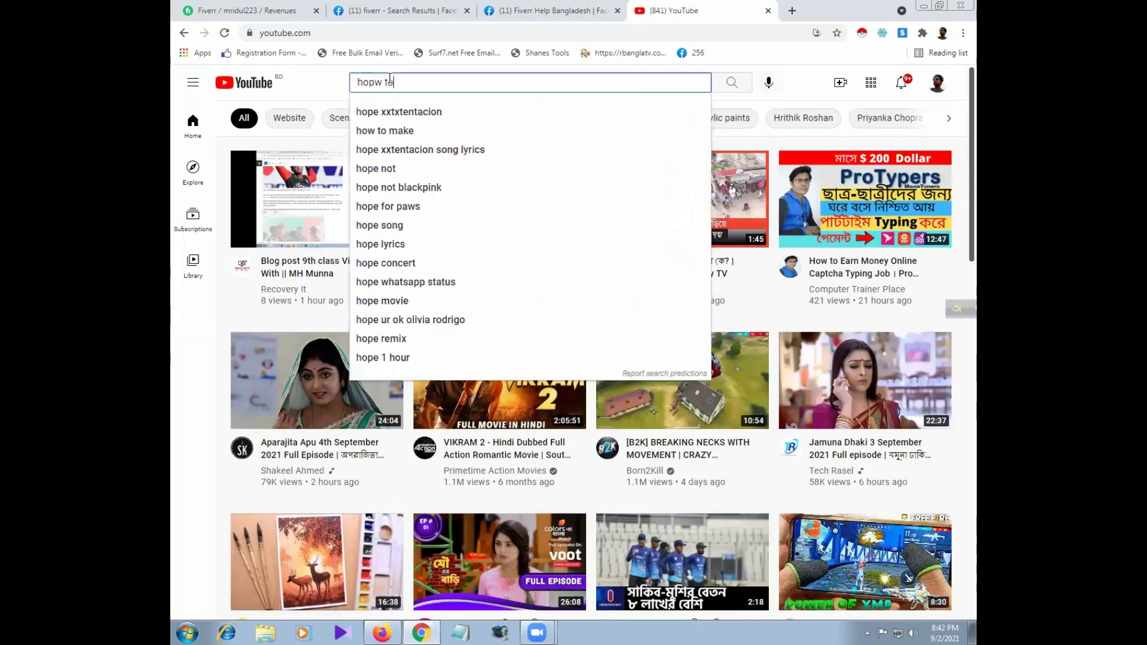
type("r")
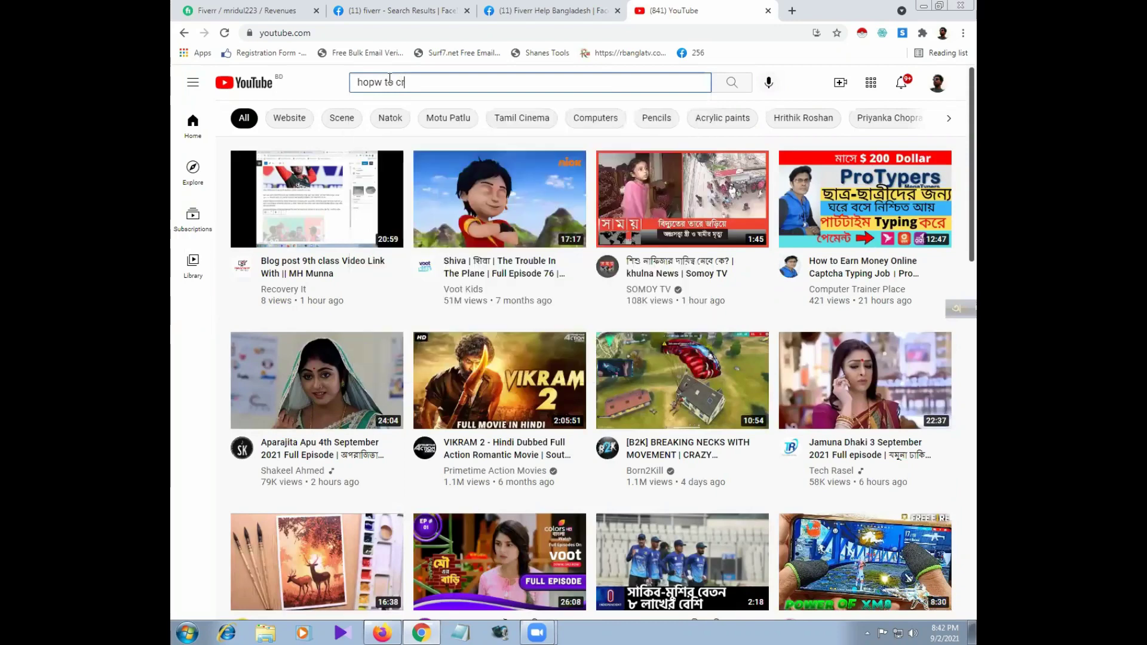
type("eat skrill")
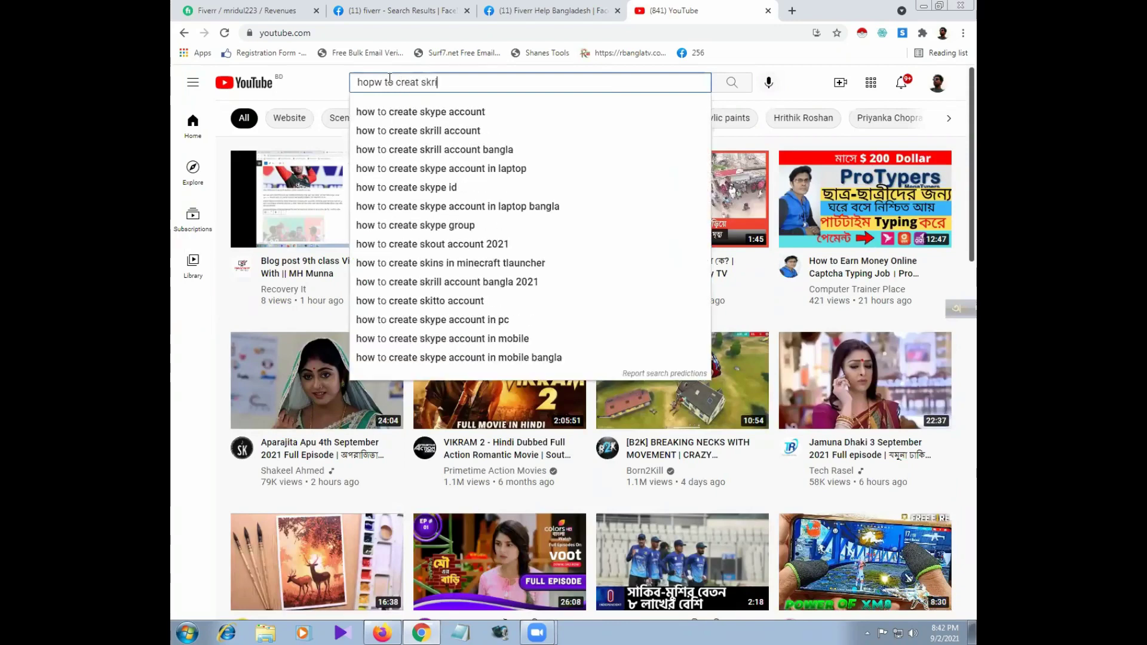
left_click(433, 130)
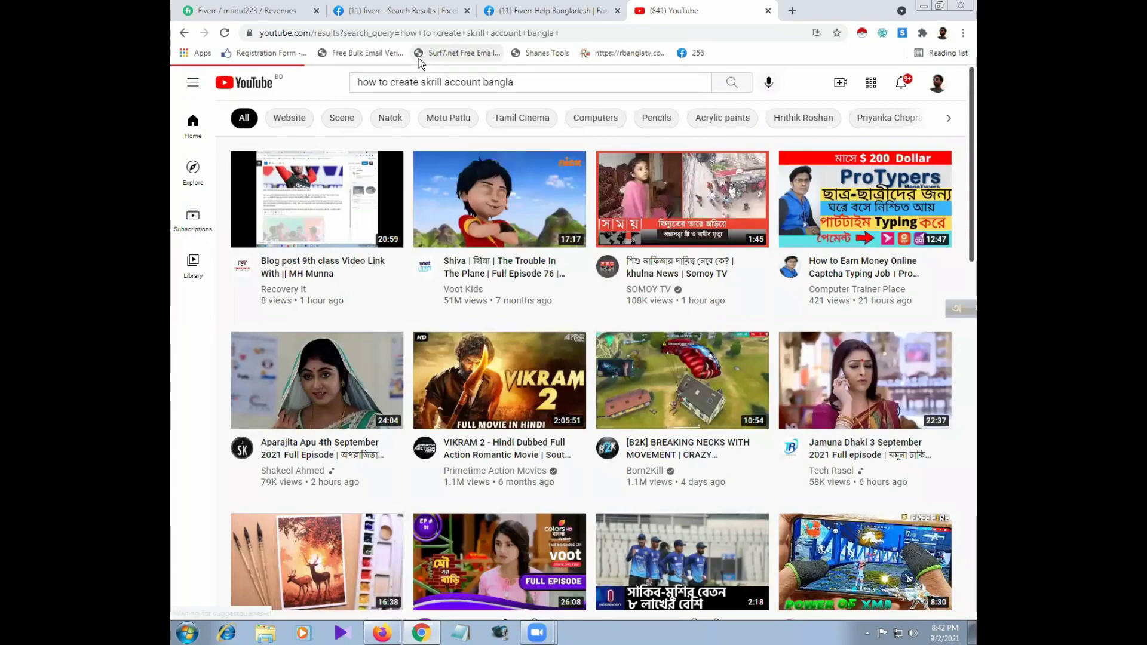
Step: Browse the YouTube results for Bangla tutorials on creating and verifying a Skrill account
scroll(555, 214, "down", 4)
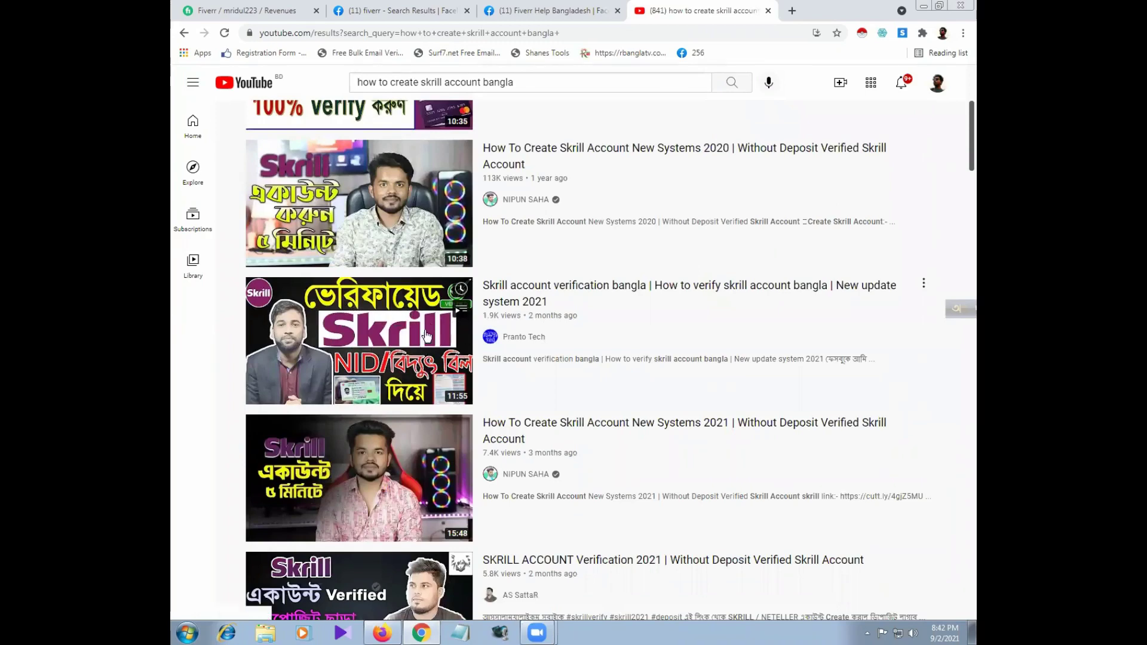
scroll(519, 338, "down", 3)
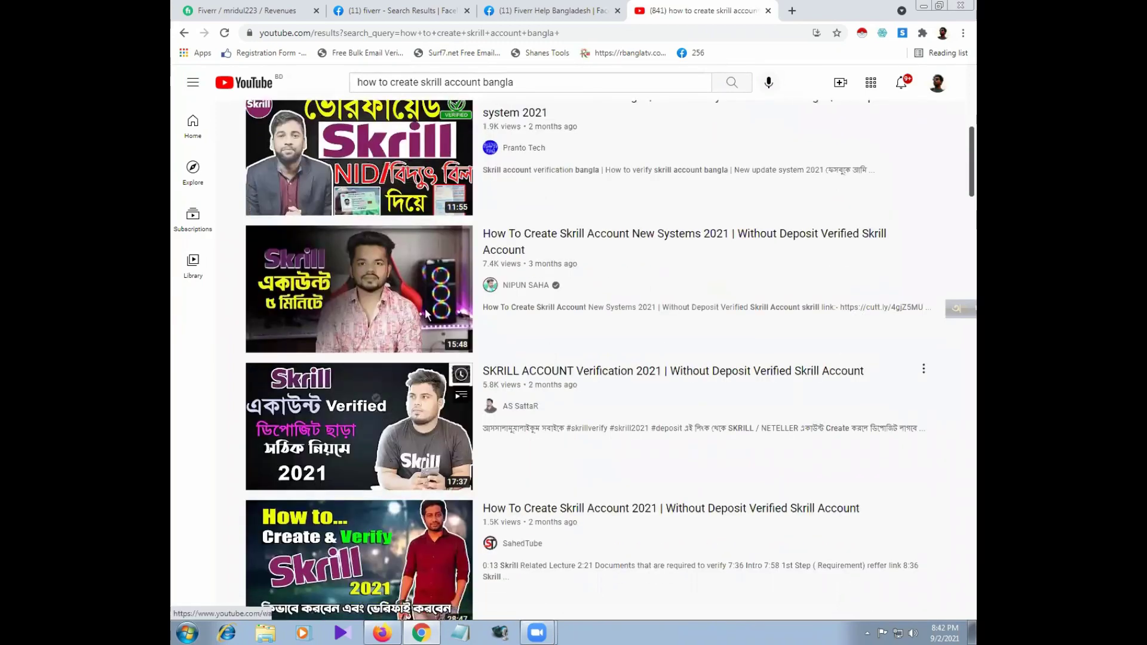
scroll(426, 313, "down", 3)
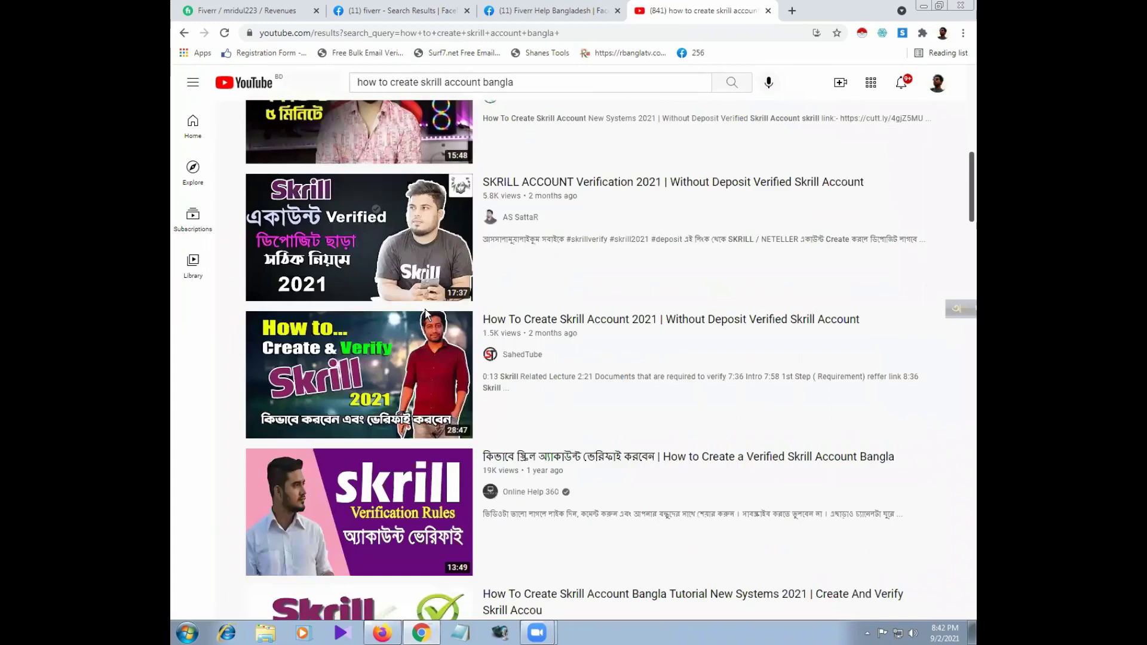
scroll(533, 274, "down", 4)
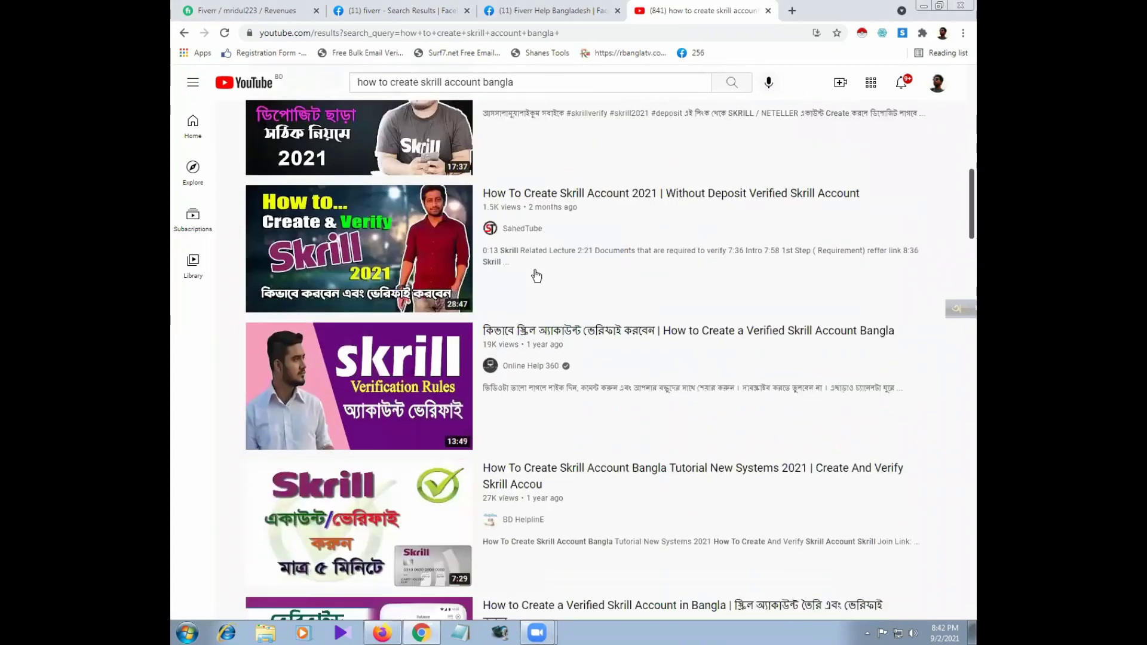
scroll(533, 303, "down", 4)
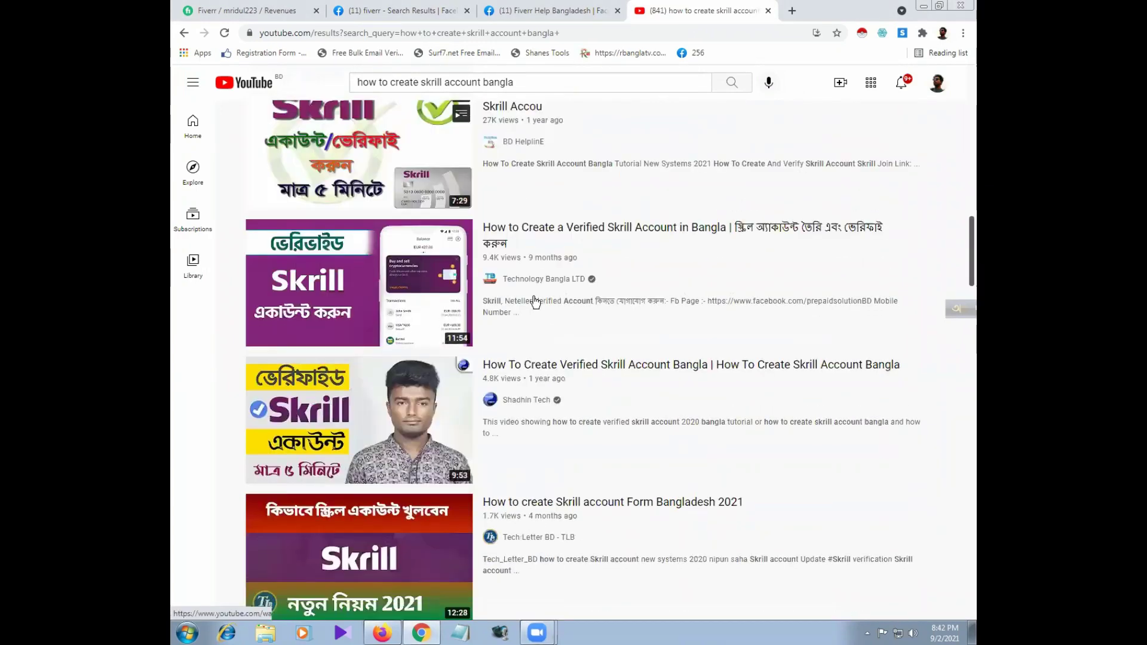
Step: Look through the remaining Skrill tutorial results and search YouTube for "how to create payoneer account bangla" instead
scroll(450, 428, "down", 2)
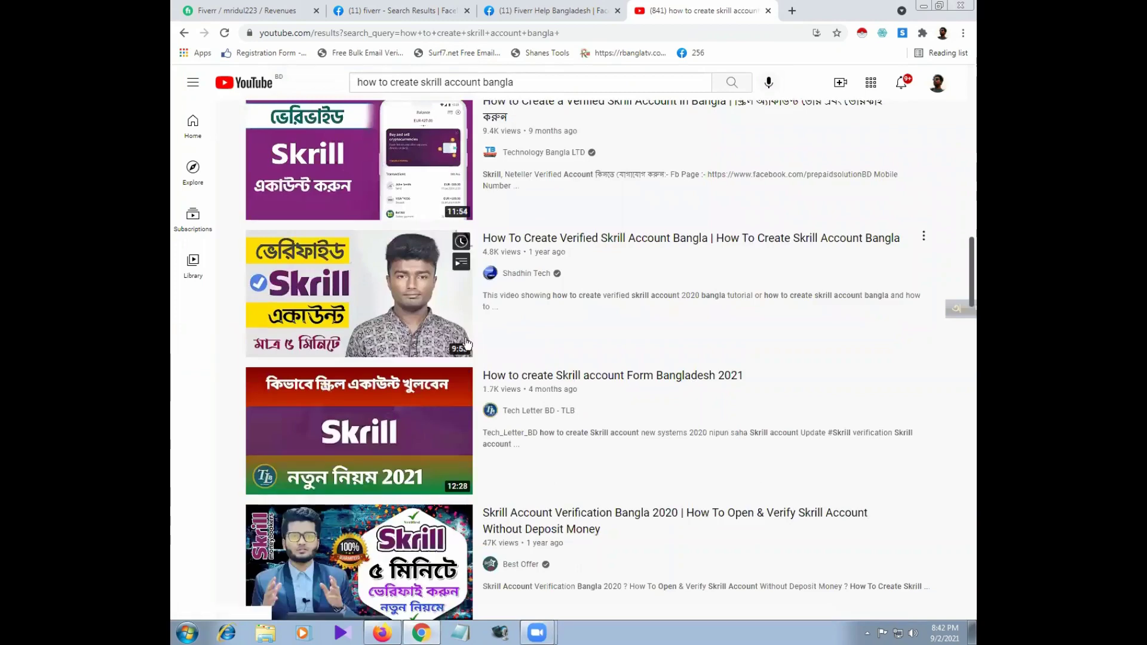
scroll(472, 365, "down", 4)
scroll(478, 387, "down", 1)
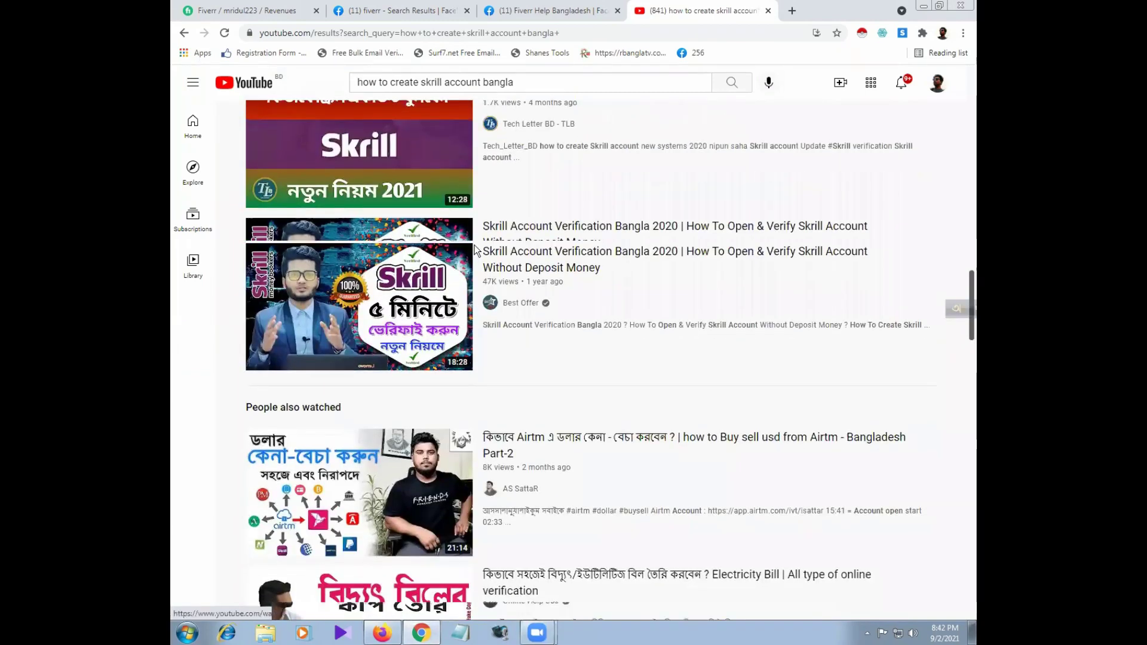
scroll(478, 250, "down", 5)
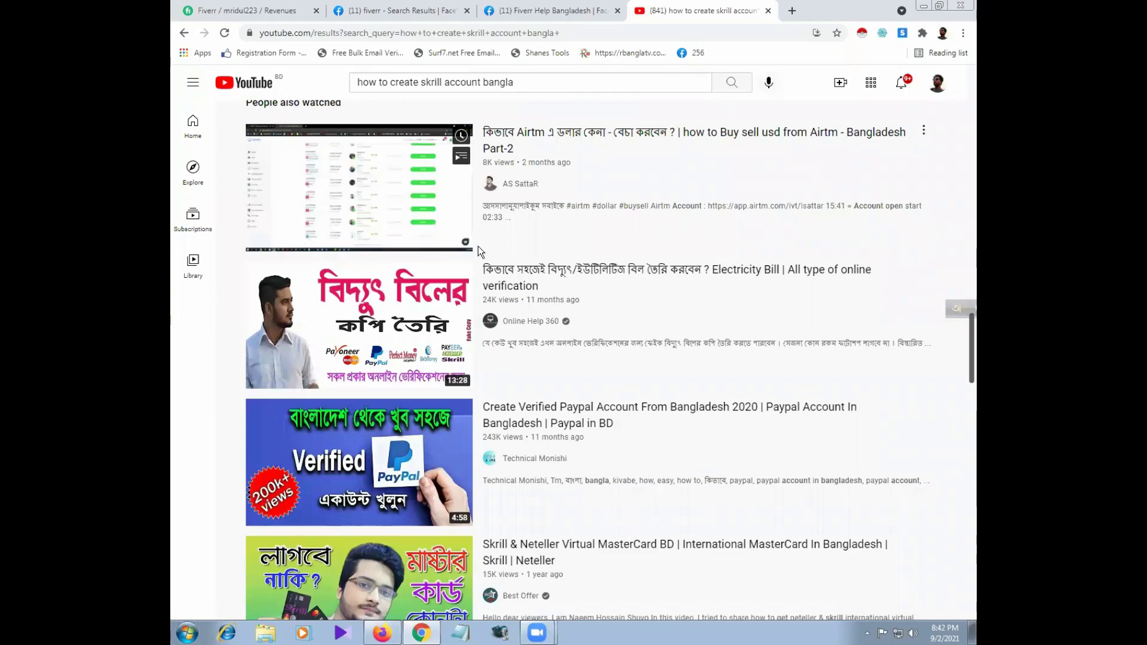
left_click_drag(421, 81, 442, 82)
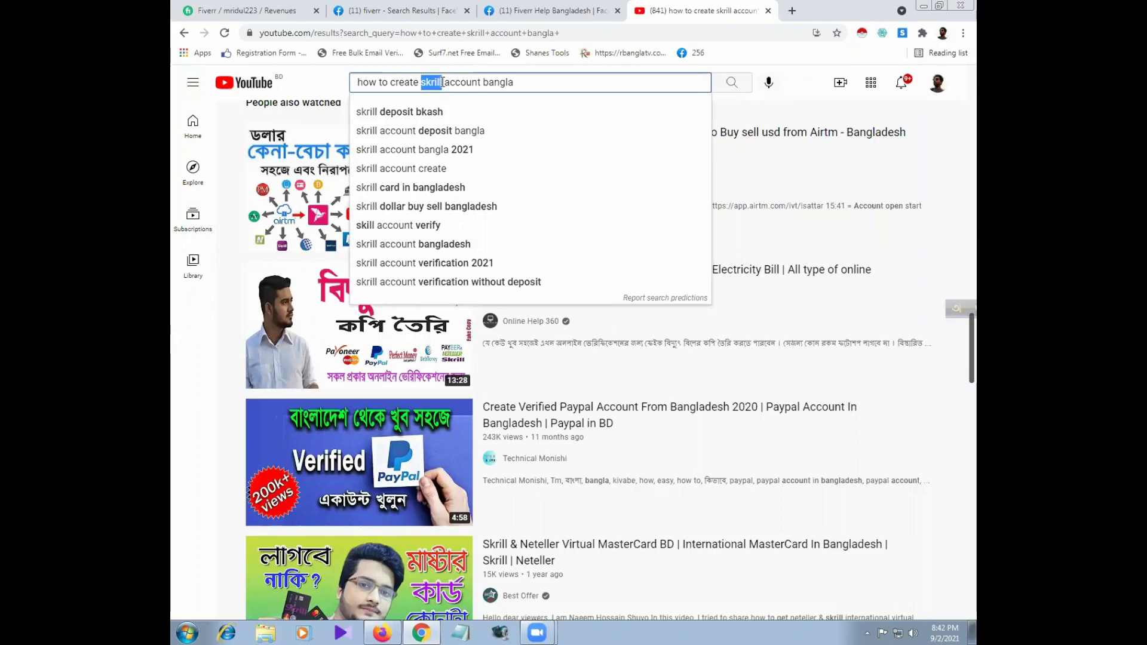
type("pay")
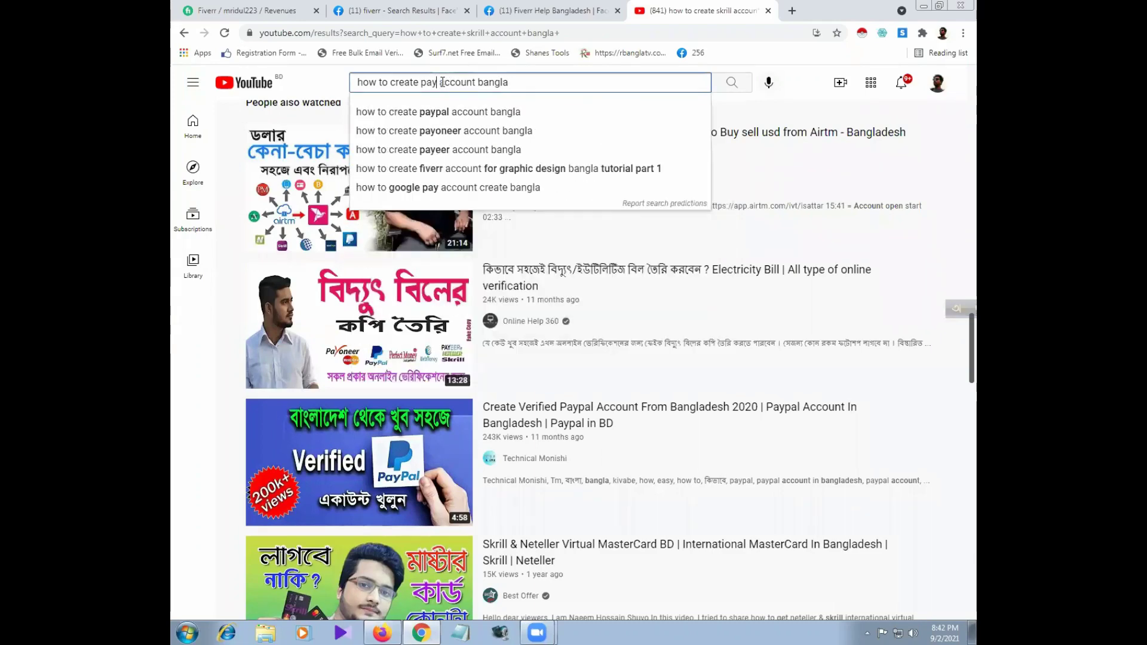
left_click(441, 132)
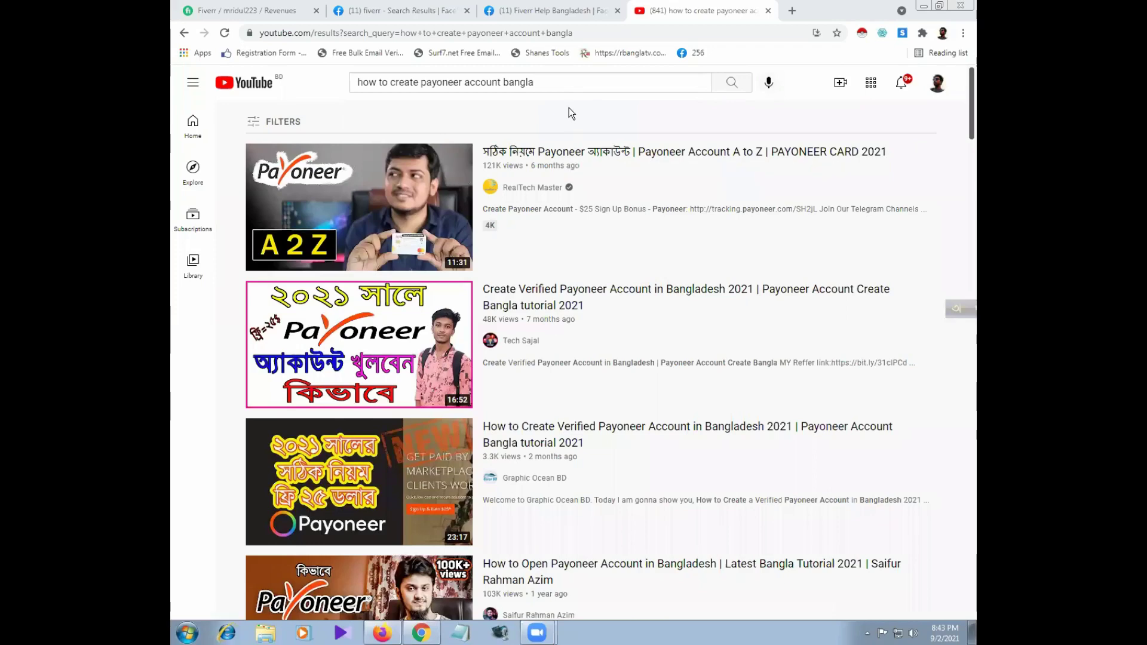
Step: Check the withdrawal options on the Fiverr Earnings page and return to the YouTube results for Payoneer tutorials
left_click(251, 10)
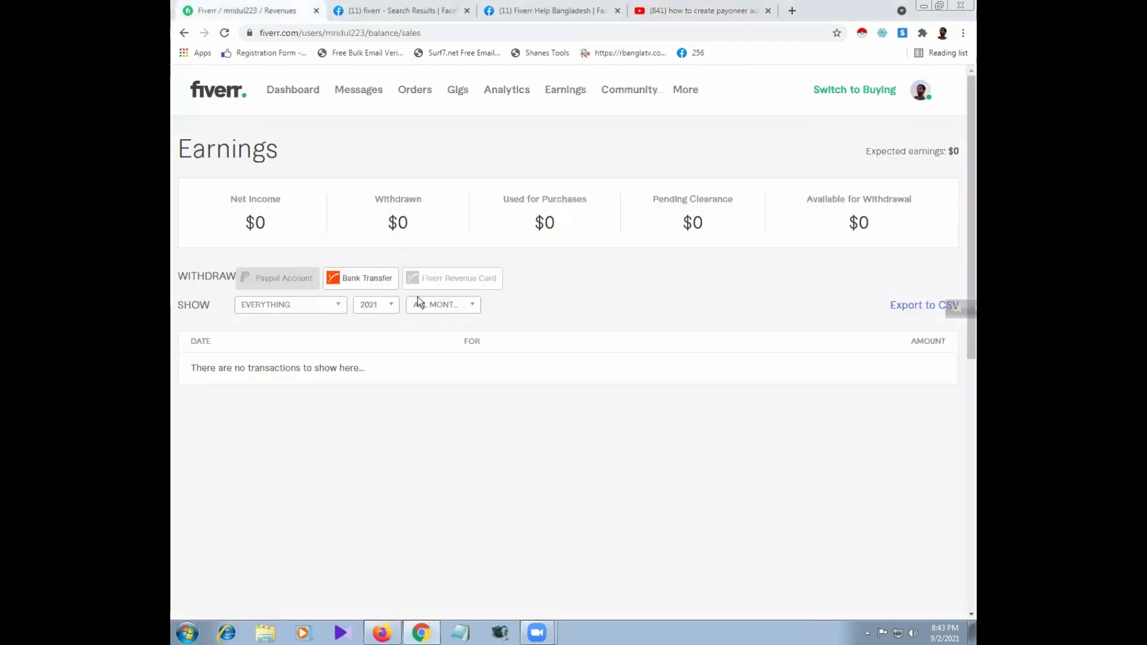
left_click(644, 12)
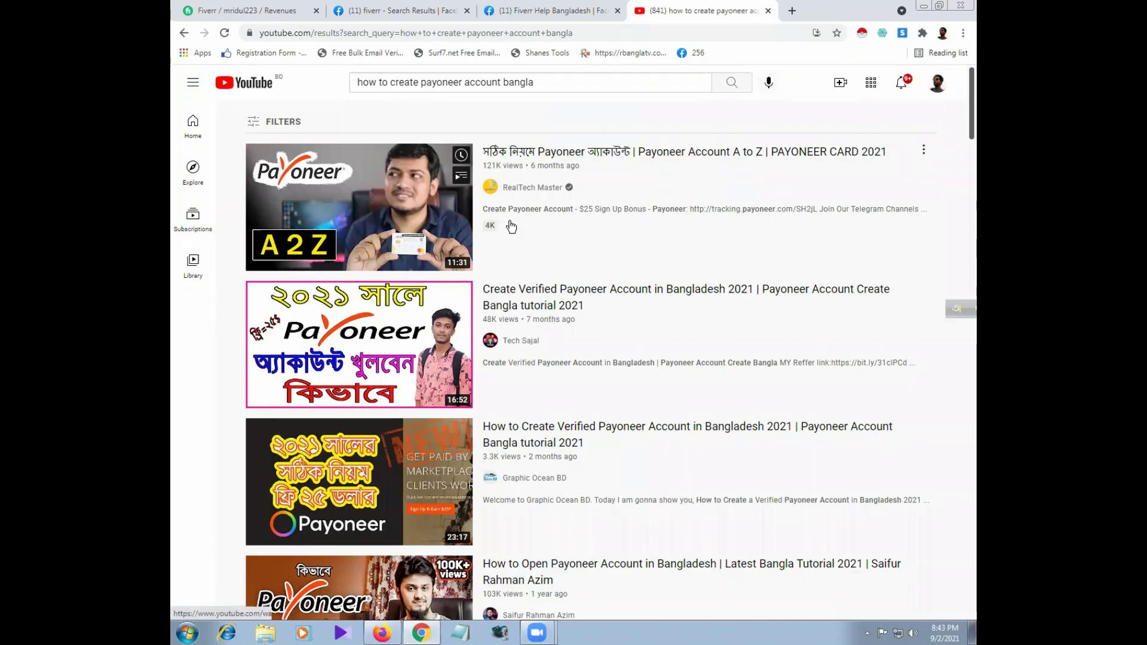
Step: Look over the Bangla tutorials on creating a Payoneer account and switch back to the Fiverr Earnings page
scroll(511, 226, "down", 5)
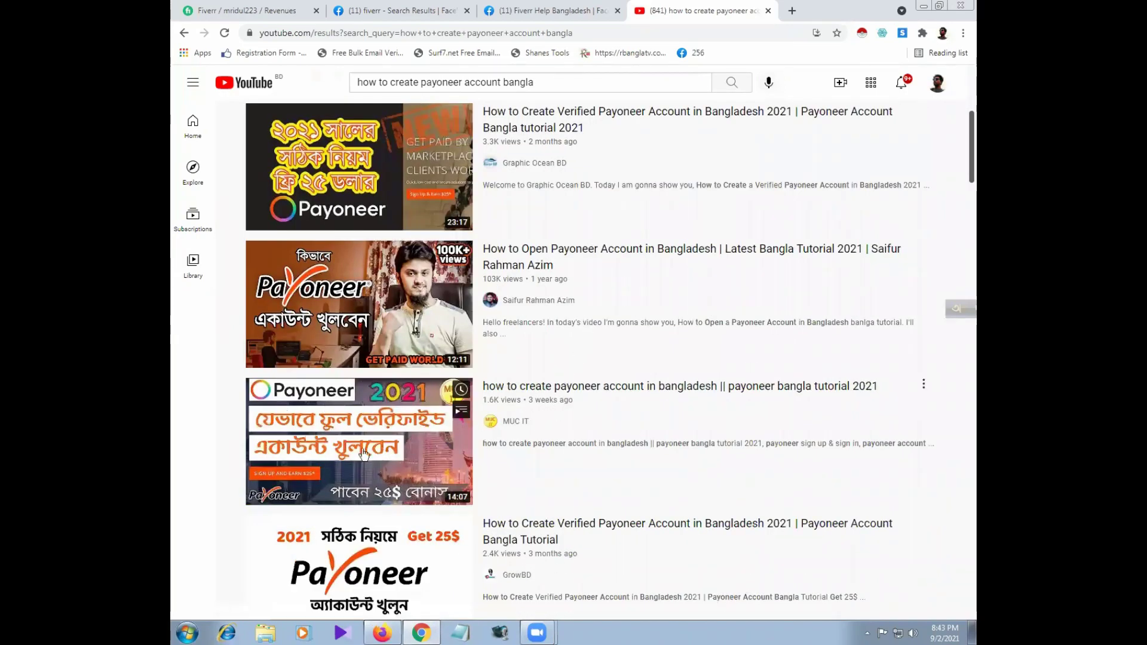
triple_click(372, 93)
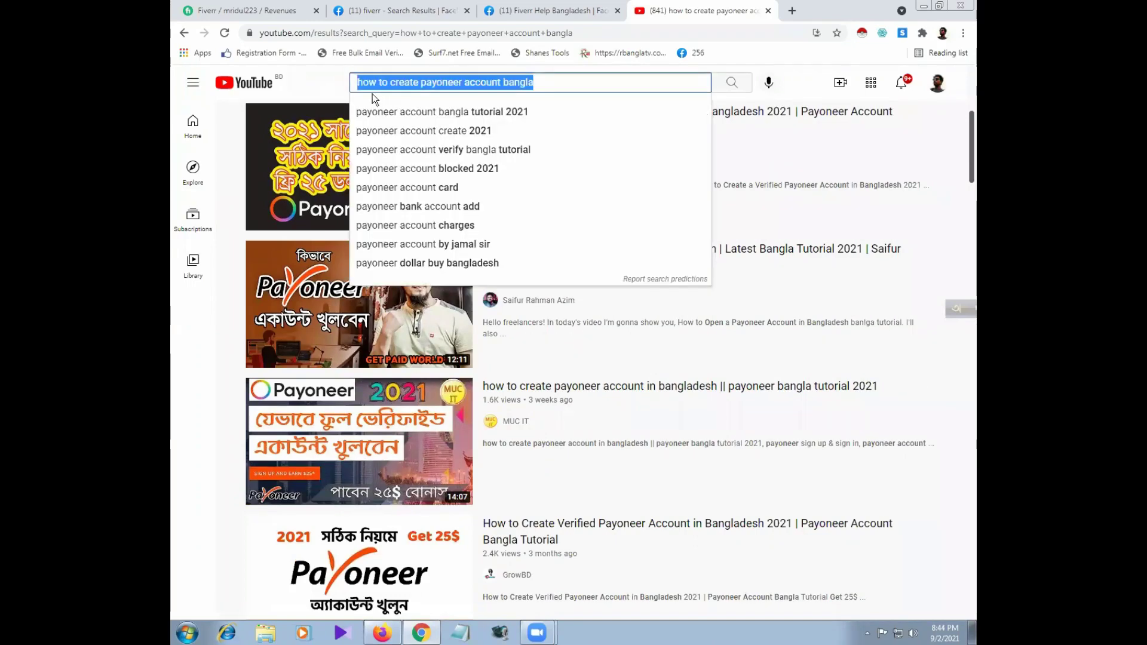
left_click(396, 235)
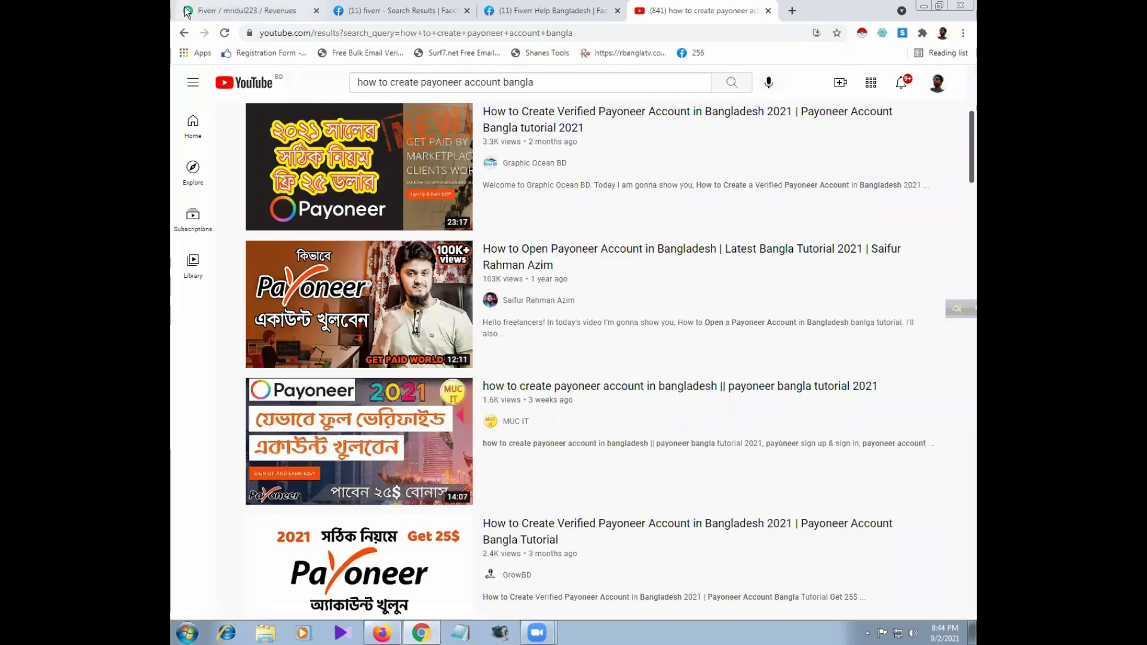
left_click(245, 10)
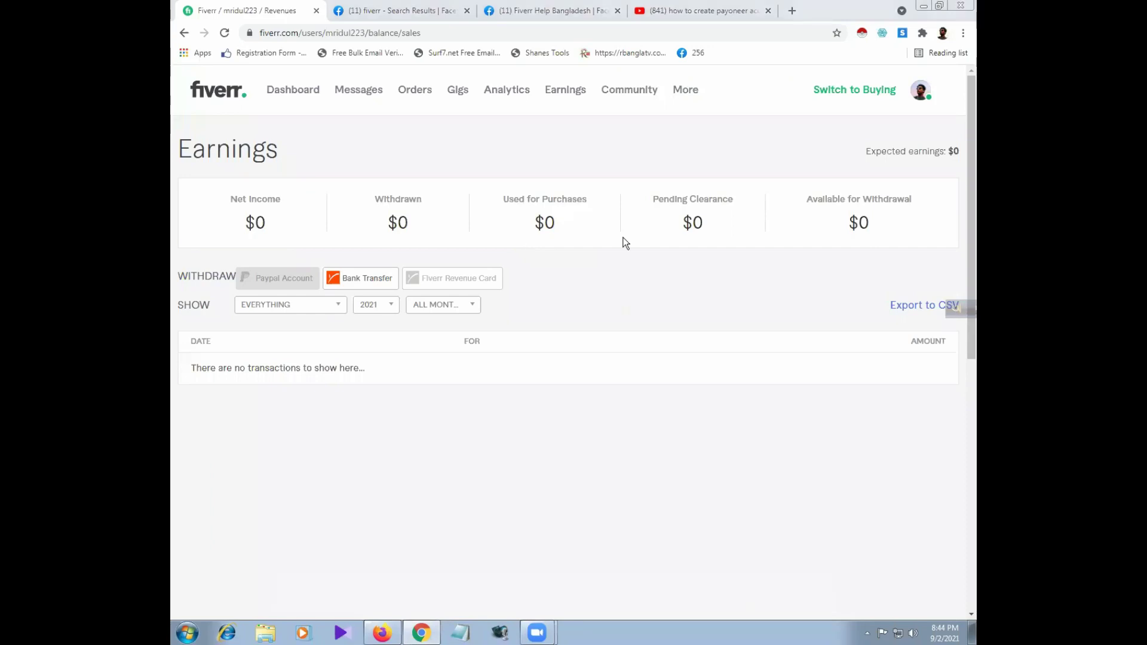
left_click(645, 37)
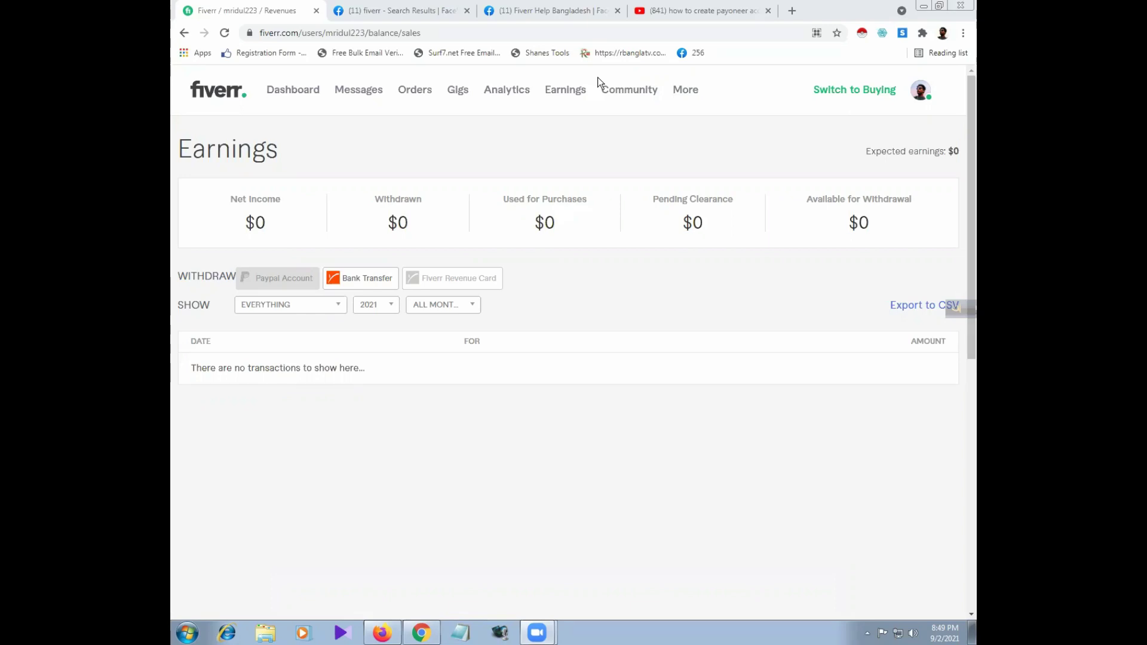
left_click(648, 91)
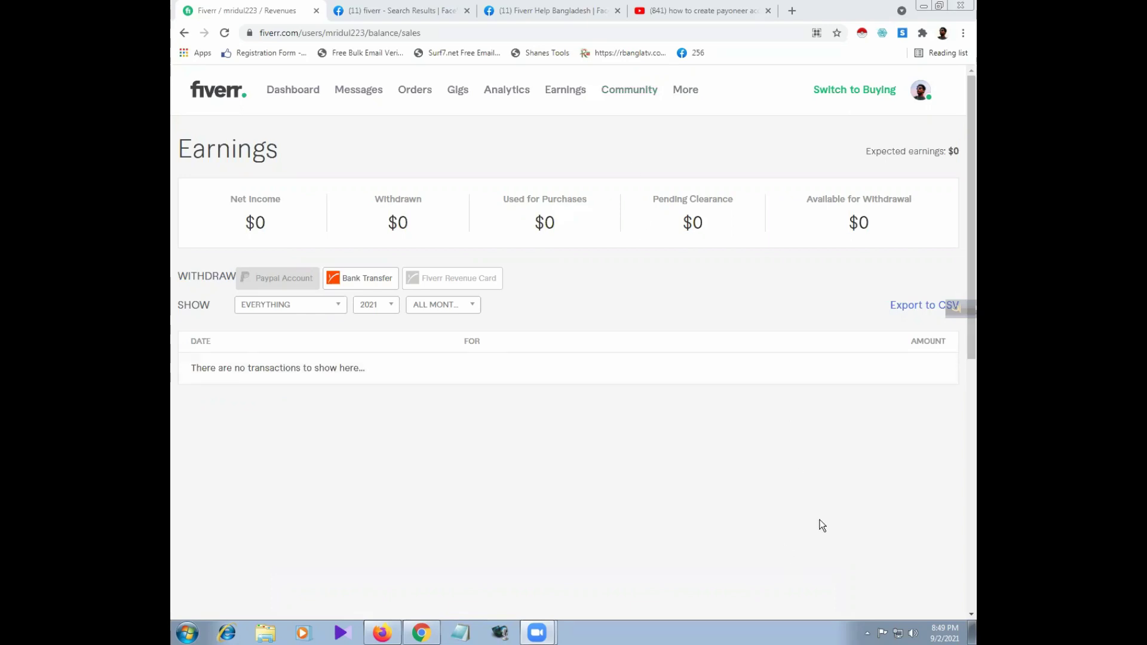